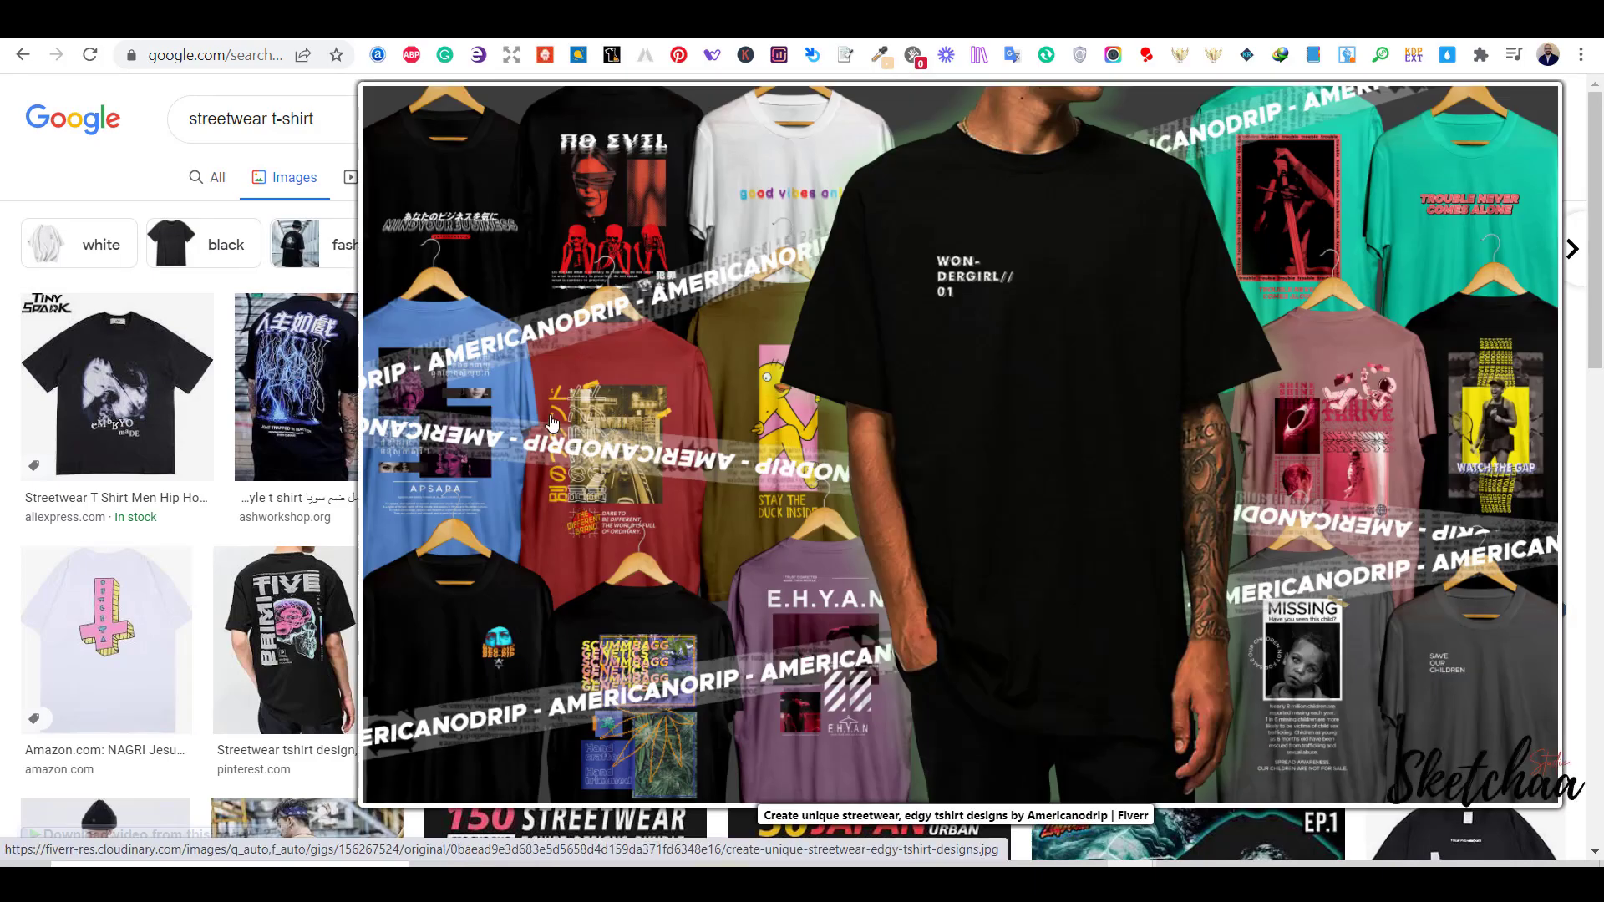
# Browse the streetwear t-shirt image results for inspiration and open the product page of the Streetwear T-shirt Designs Bundle.
pyautogui.scroll(-4, 1019, 451)
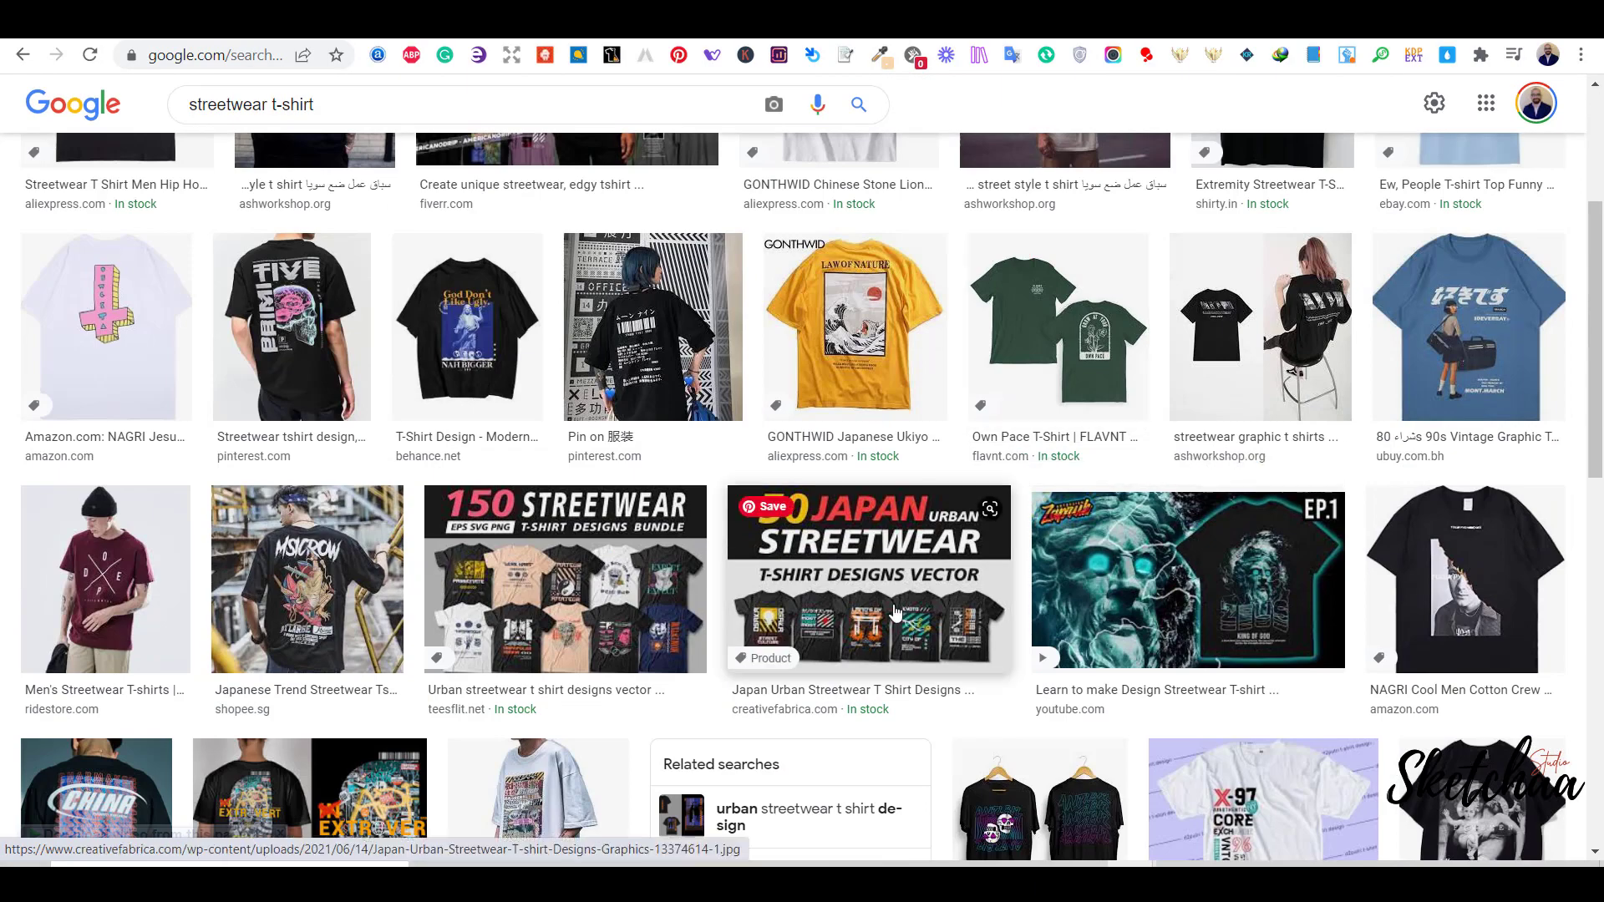
pyautogui.moveTo(894, 612)
pyautogui.scroll(-15, 894, 612)
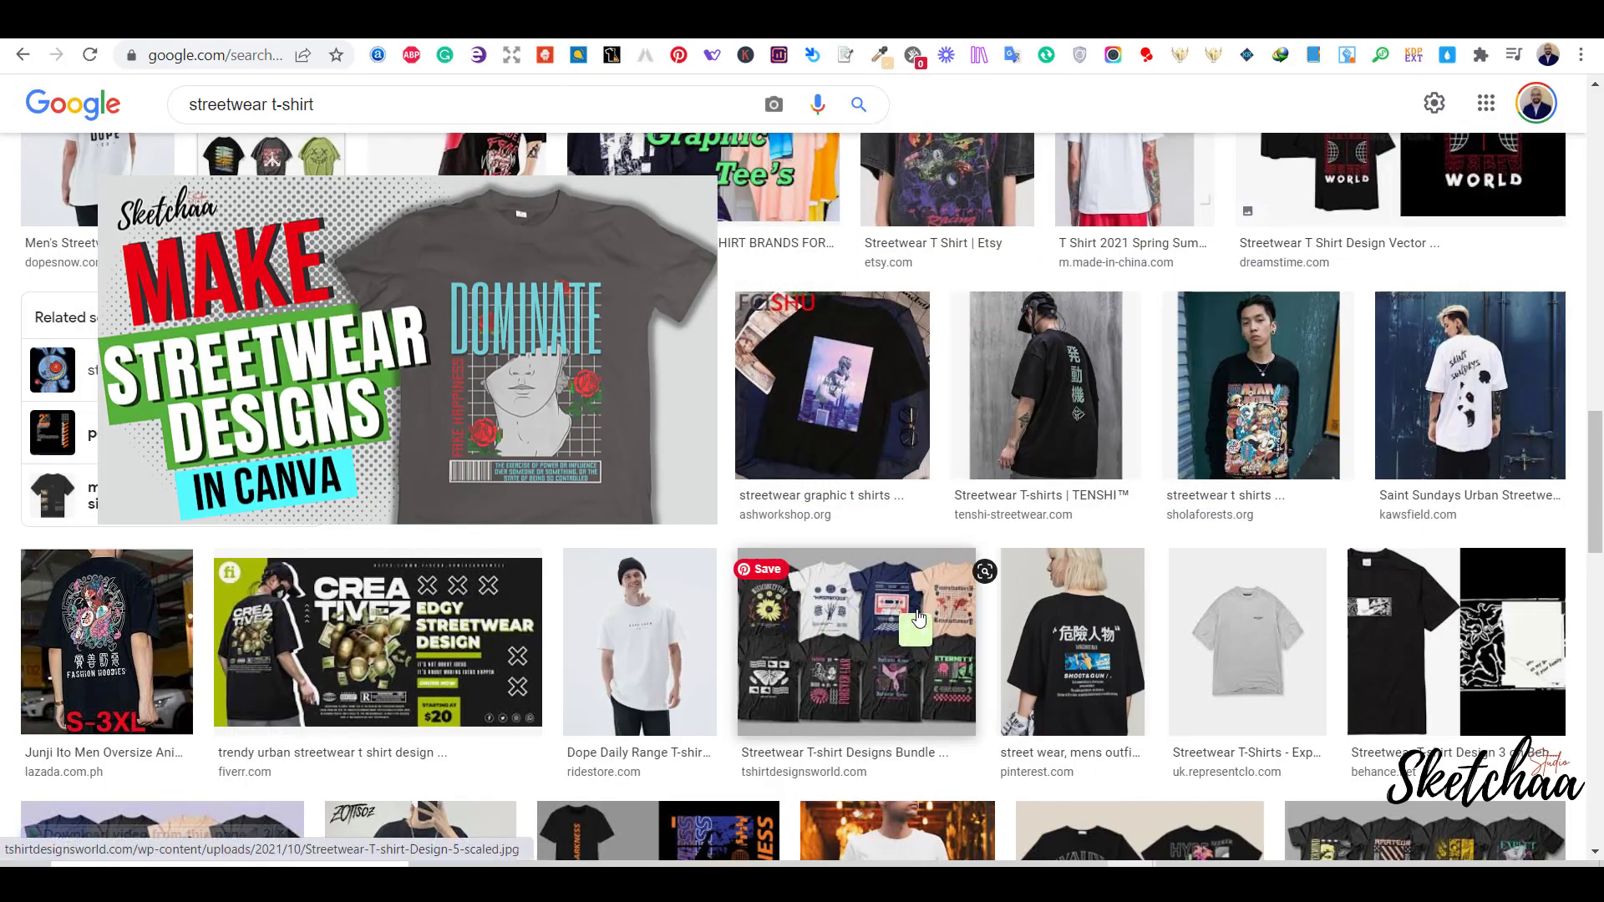
pyautogui.scroll(-2, 915, 618)
pyautogui.click(901, 478)
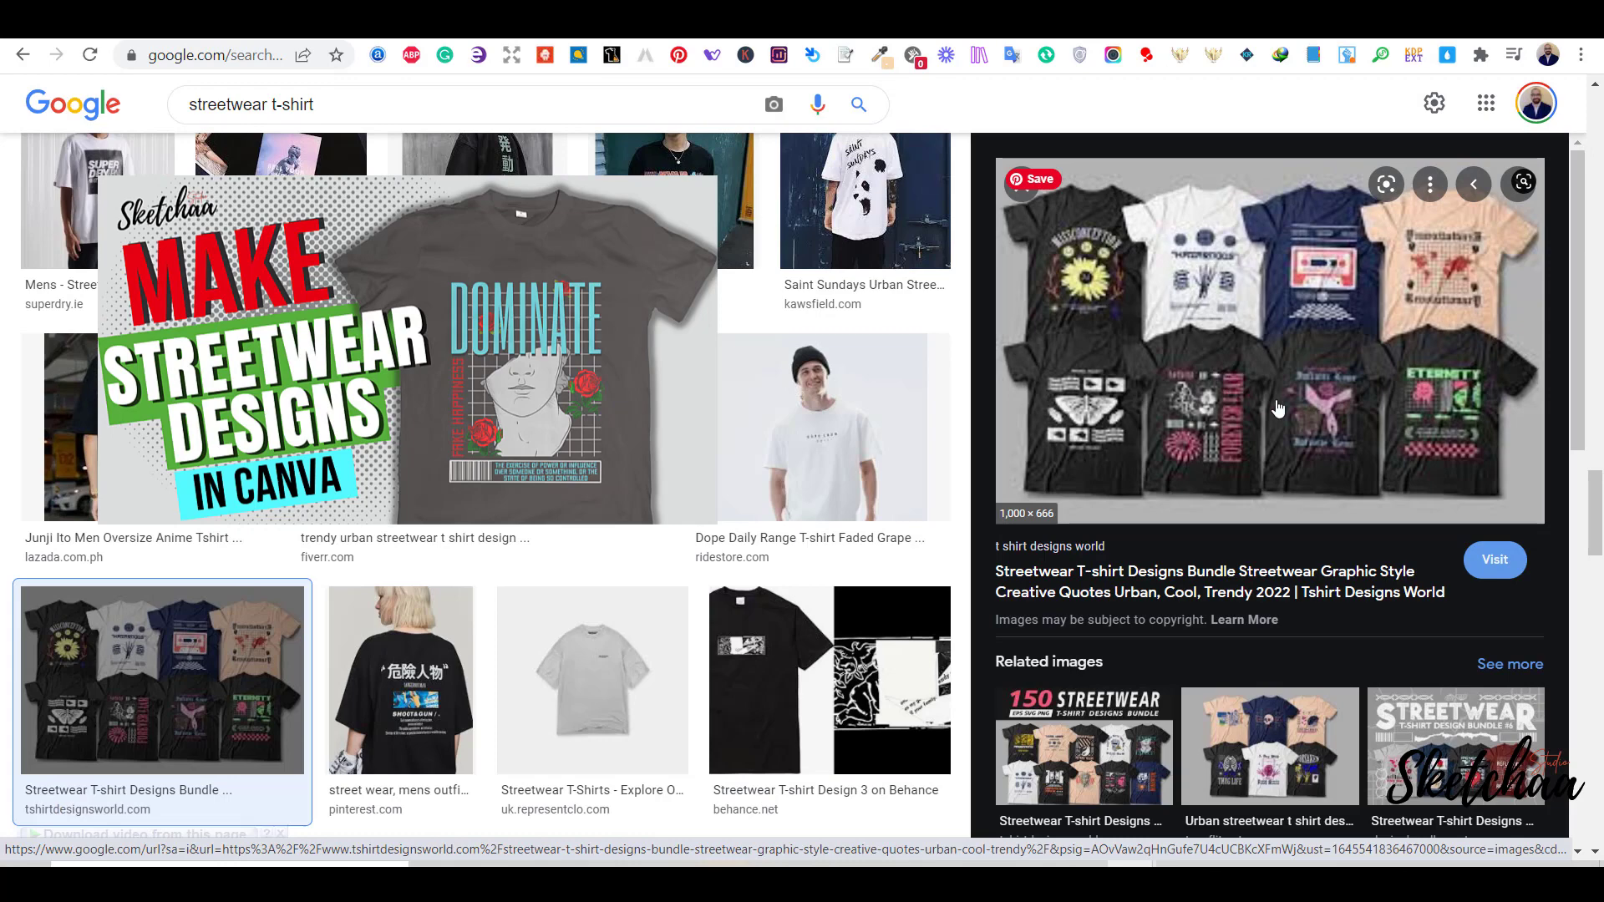
pyautogui.click(1292, 376)
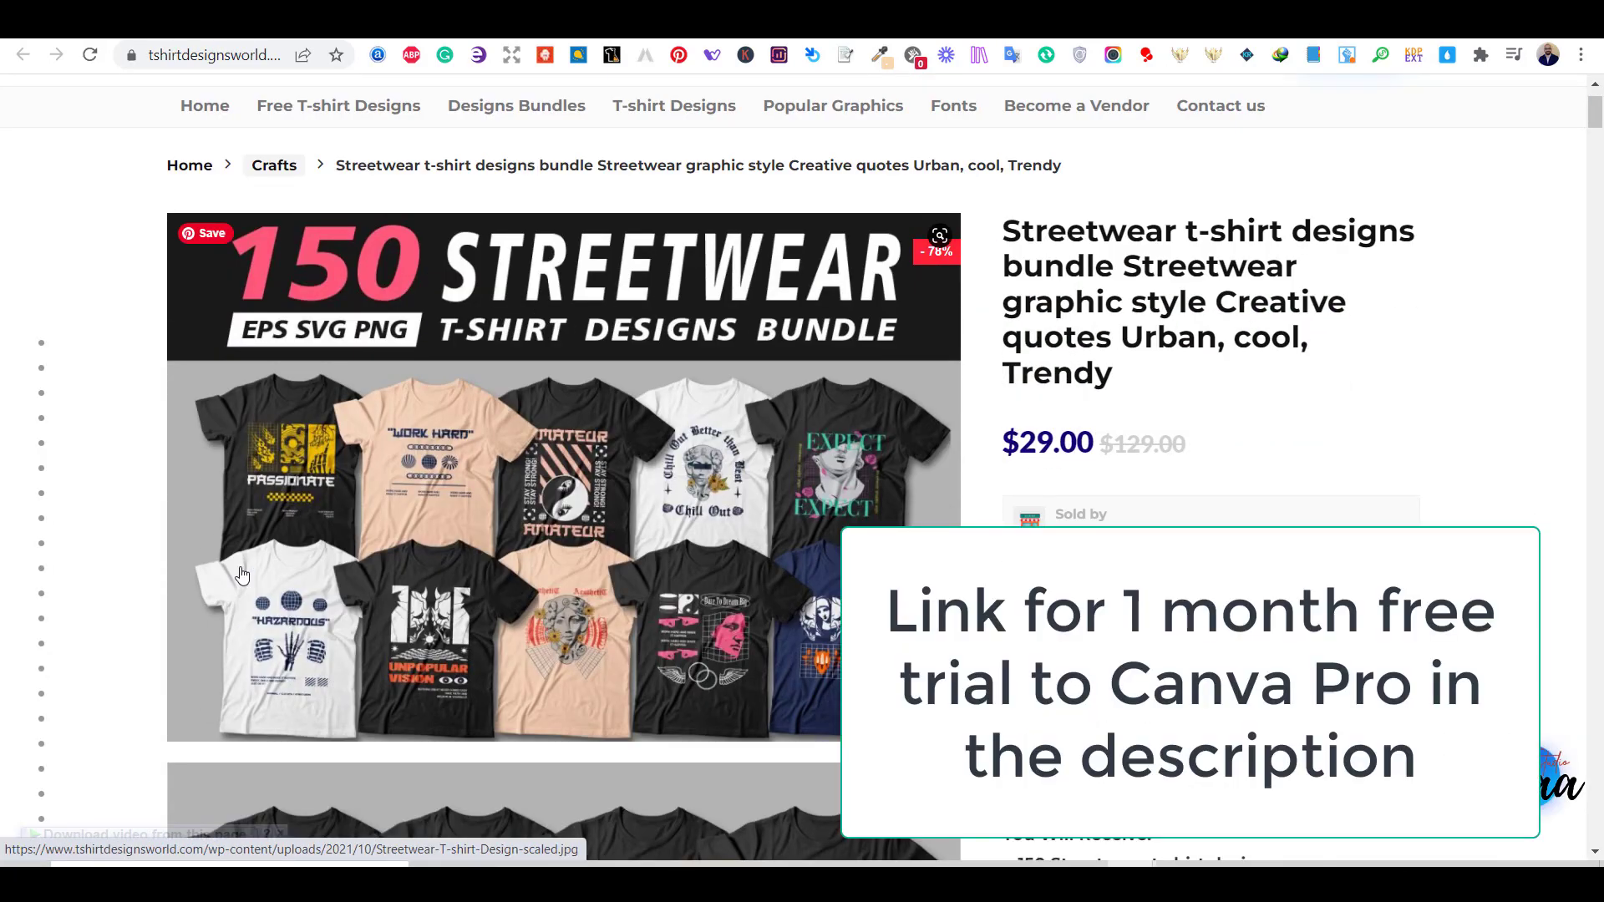
# Examine the bundle's preview images of black t-shirt designs for style references.
pyautogui.scroll(-5, 768, 639)
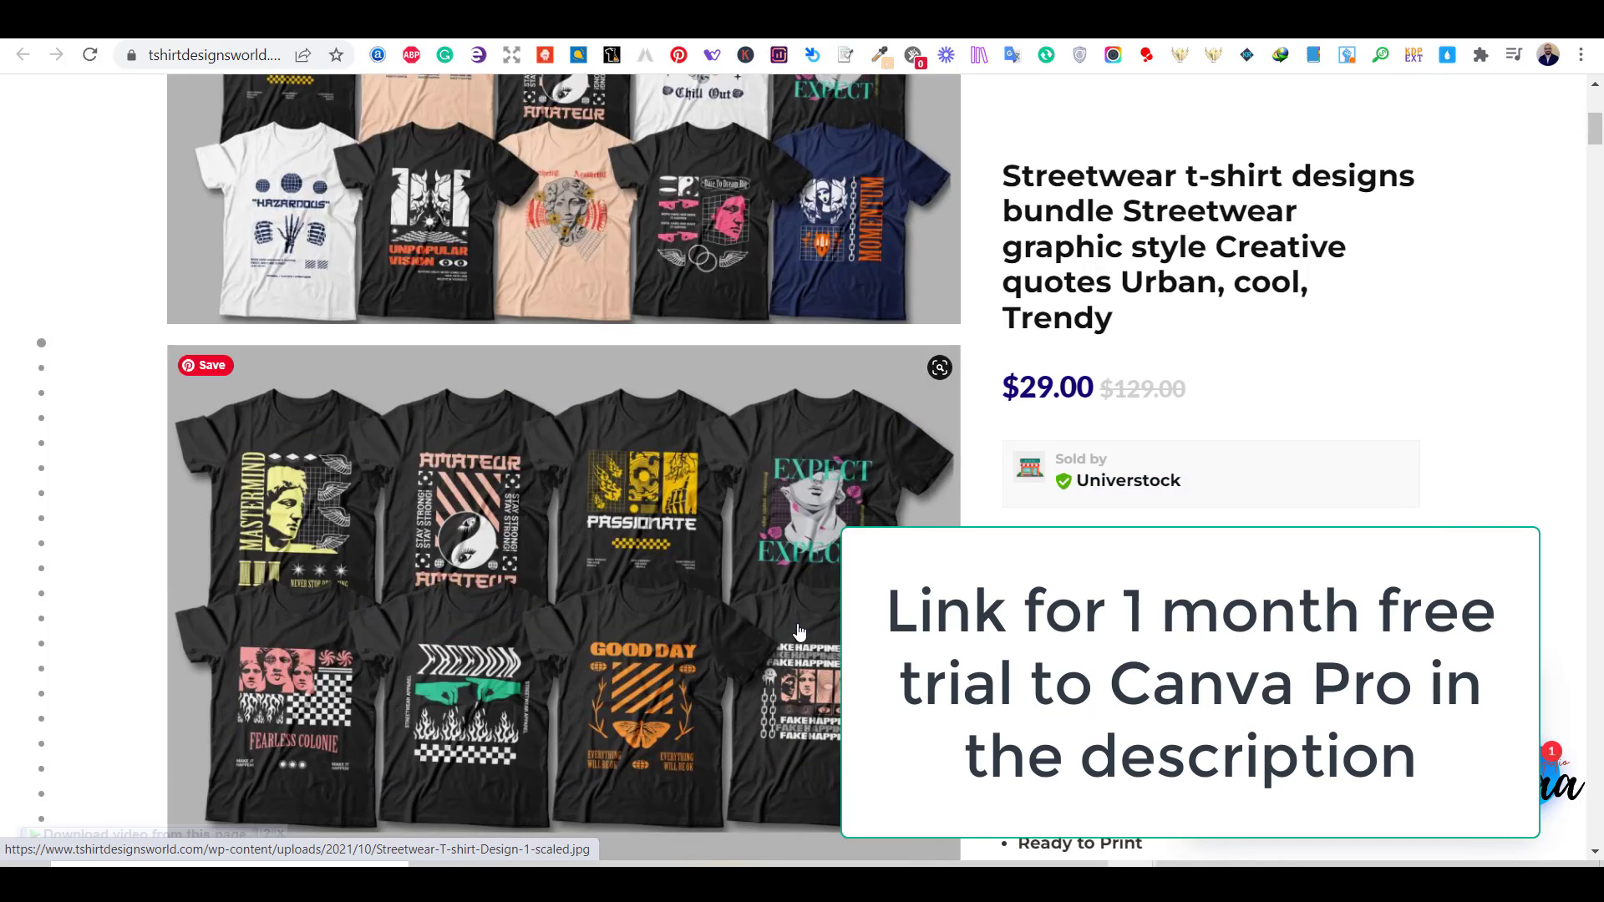
pyautogui.click(799, 633)
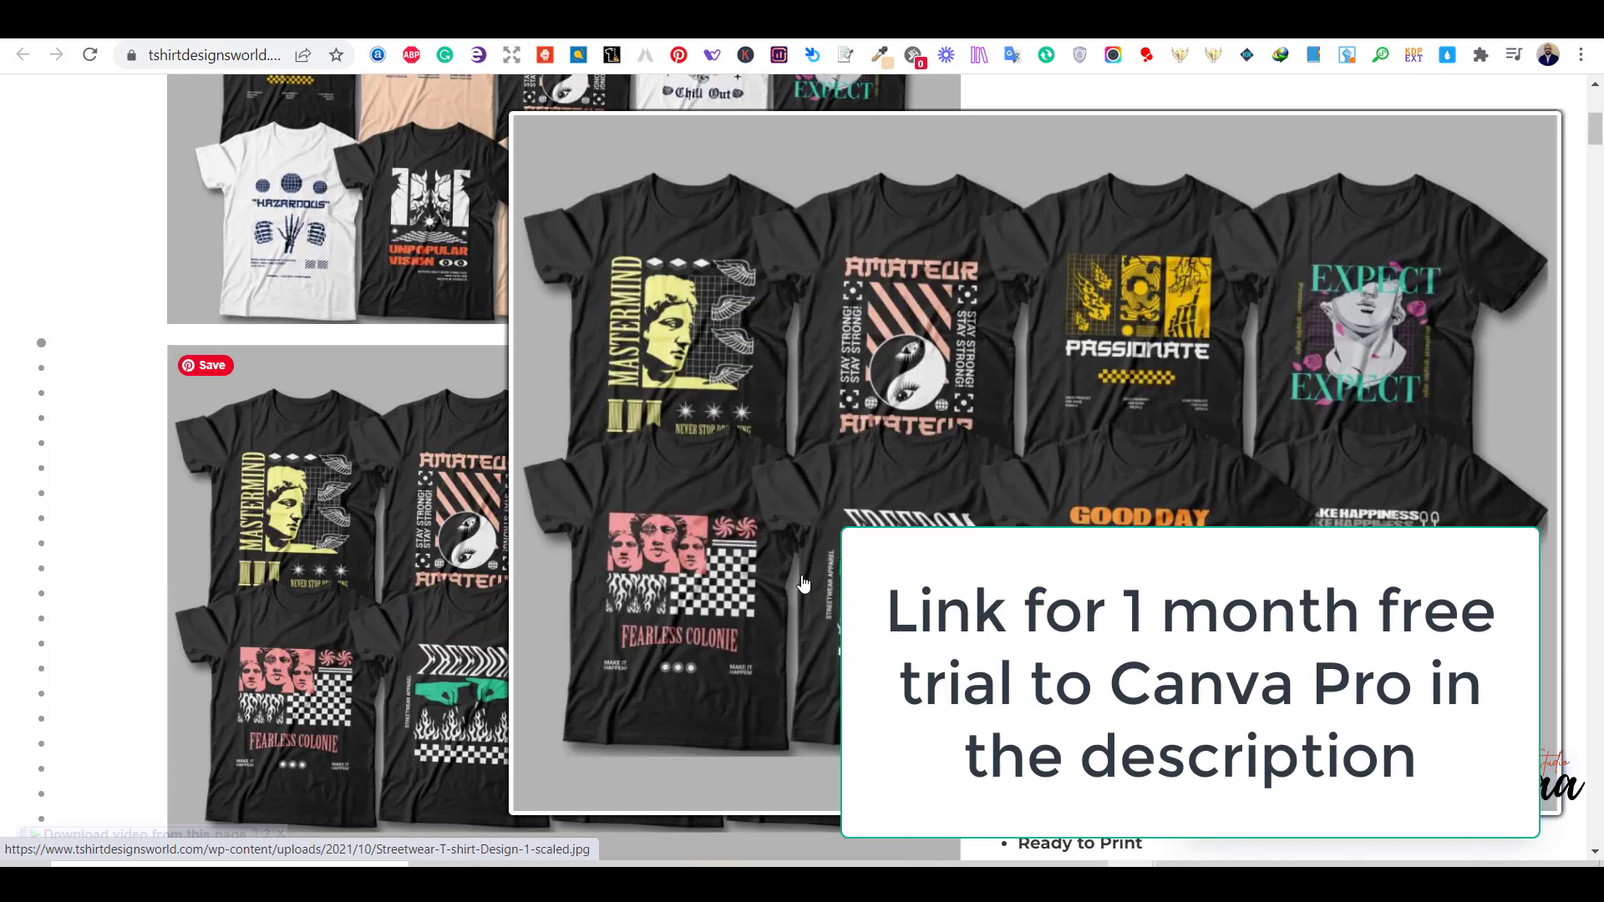
pyautogui.click(1374, 643)
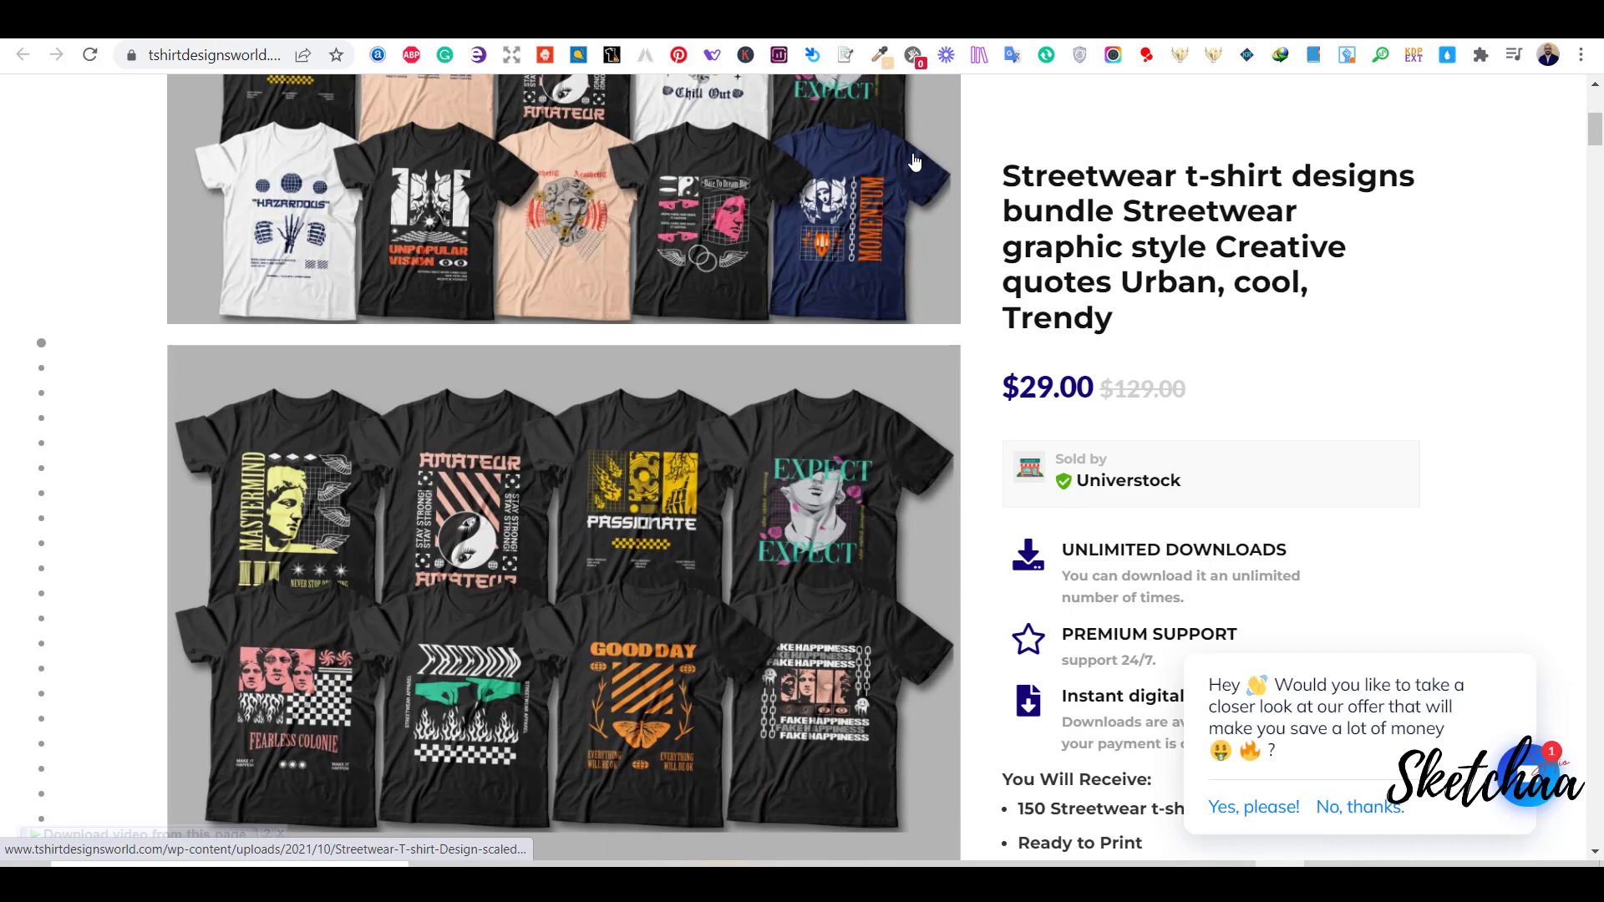
# Switch to the blank T-shirt design in Canva and set its page background to black.
pyautogui.rightClick(508, 404)
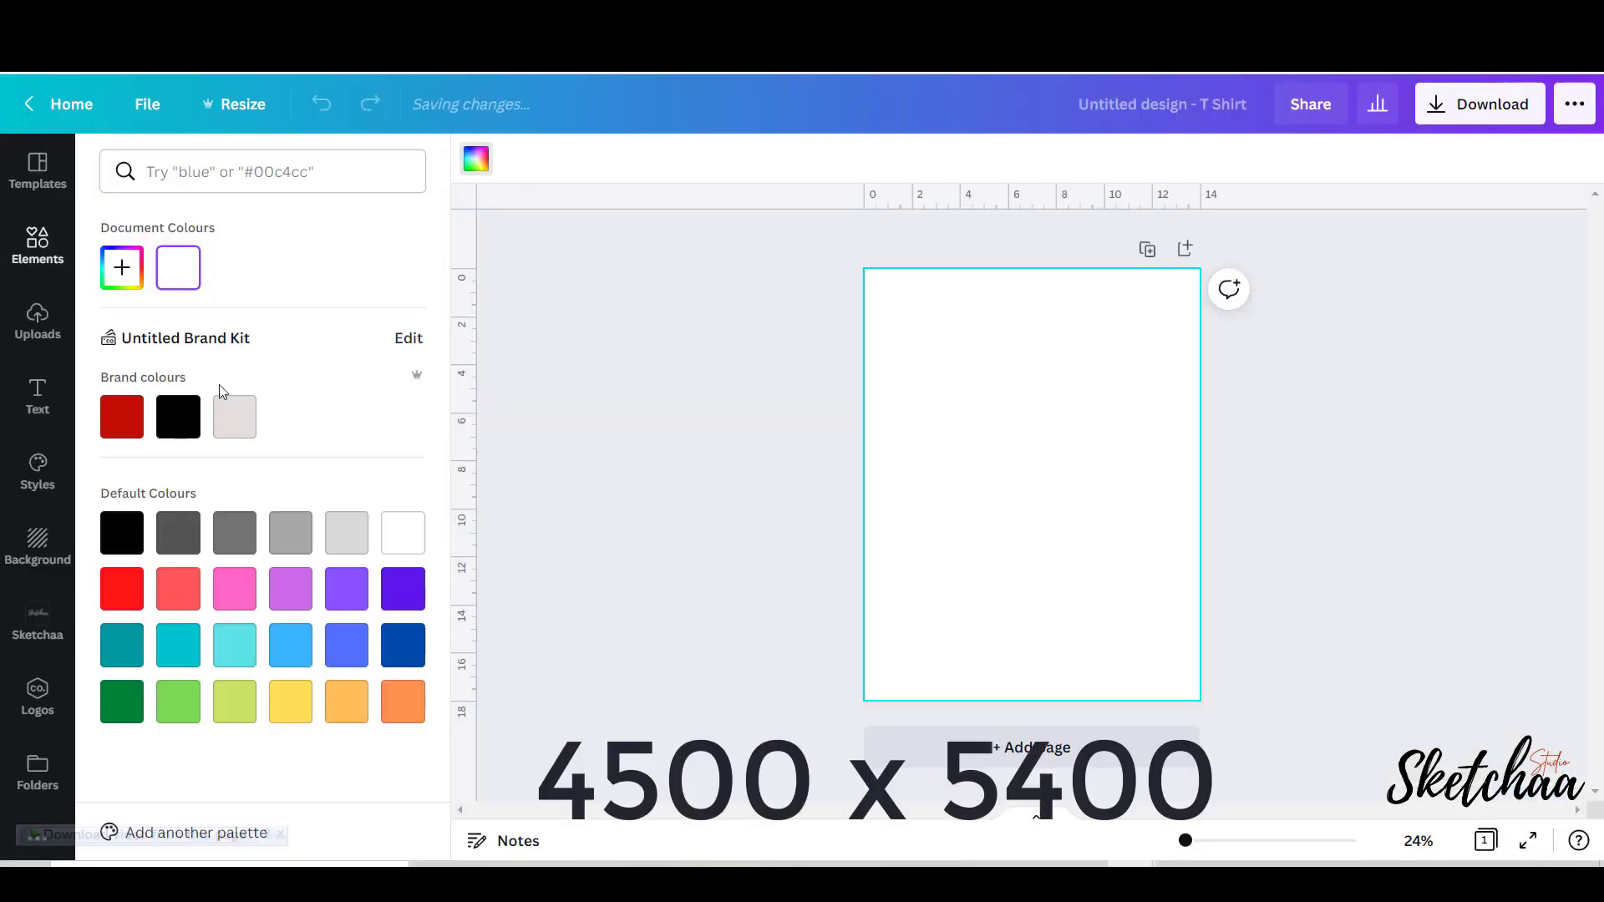
pyautogui.click(178, 416)
pyautogui.click(783, 404)
# Search the elements for "statue", restrict the results to graphics, and add the pink broken statue face to the page.
pyautogui.click(233, 172)
pyautogui.write('start')
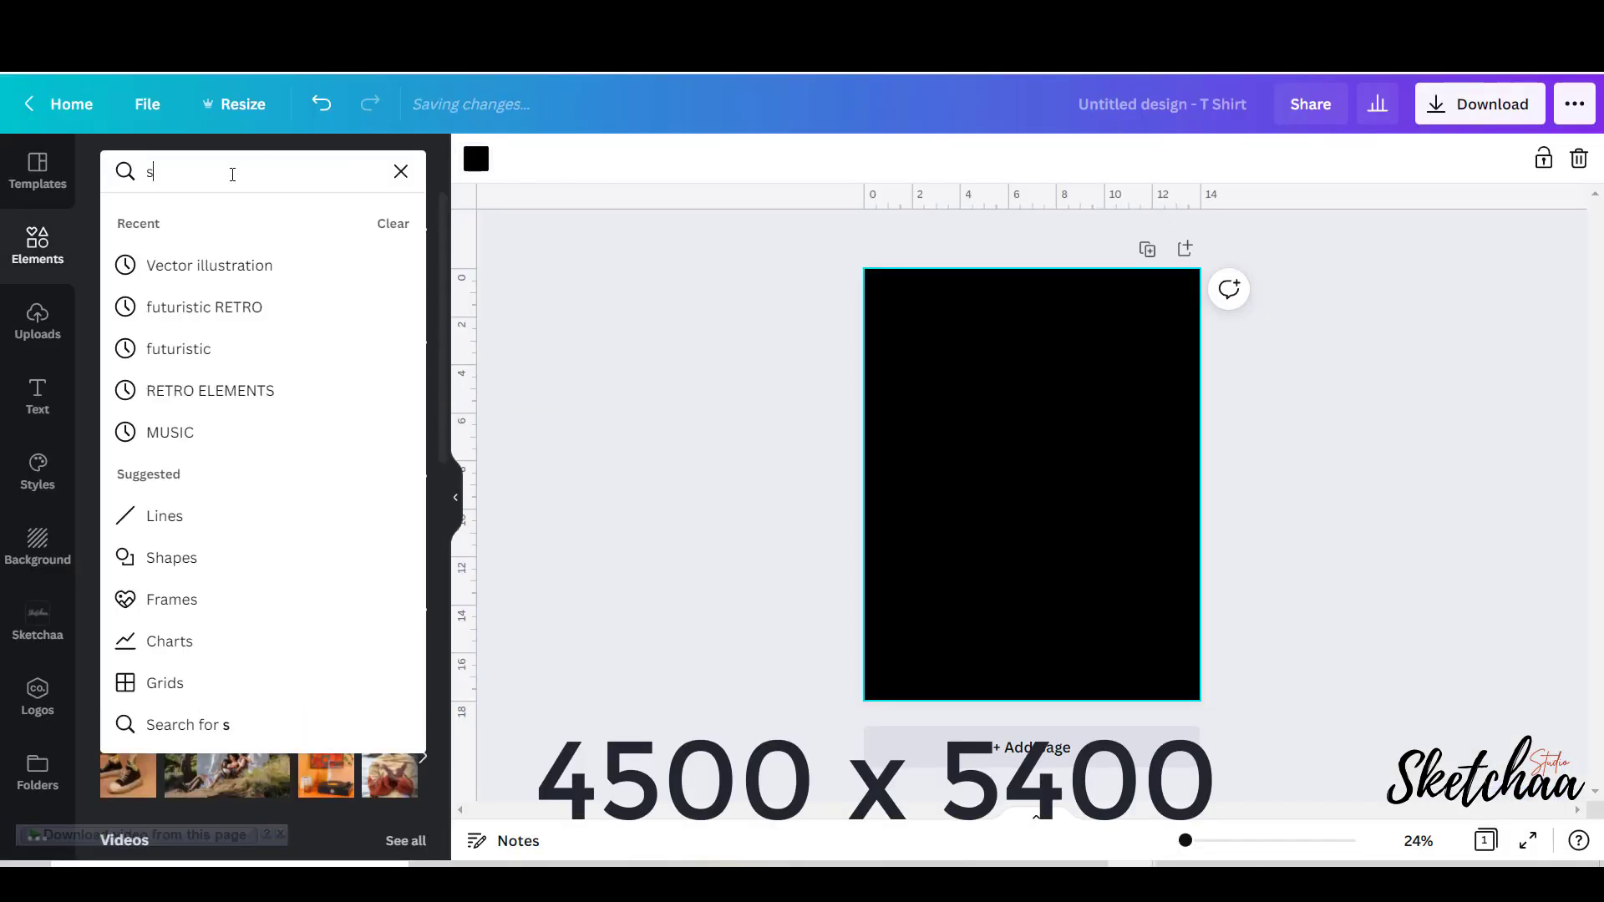
pyautogui.press('BackSpace')
pyautogui.press('BackSpace')
pyautogui.write('tue')
pyautogui.press('Return')
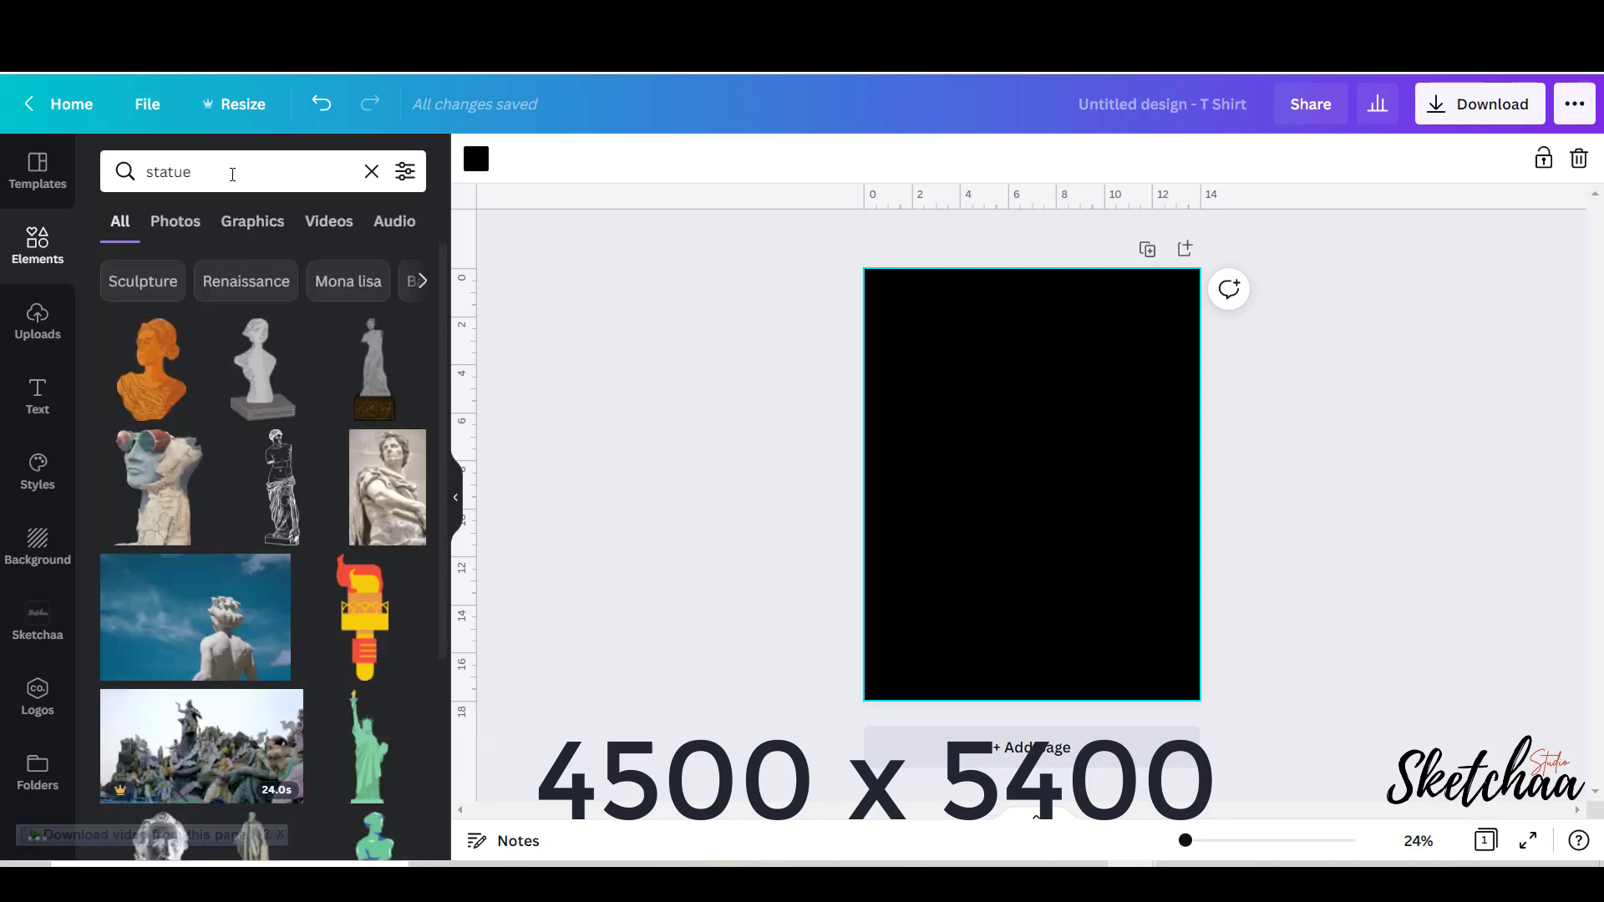
pyautogui.click(231, 233)
pyautogui.scroll(-5, 236, 320)
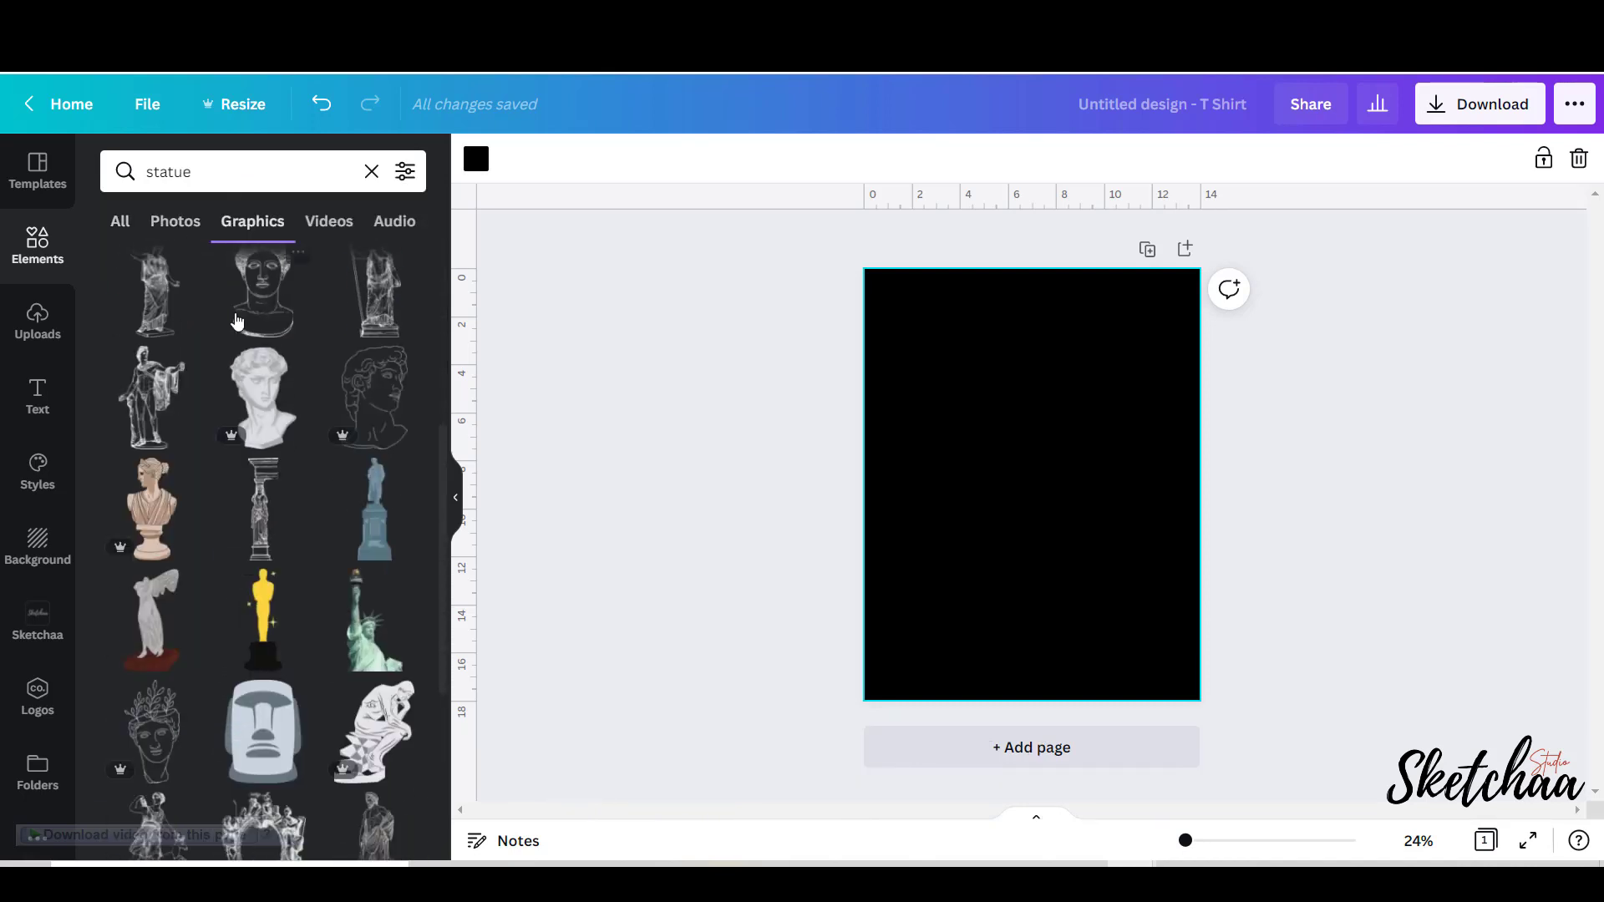
pyautogui.scroll(-15, 237, 321)
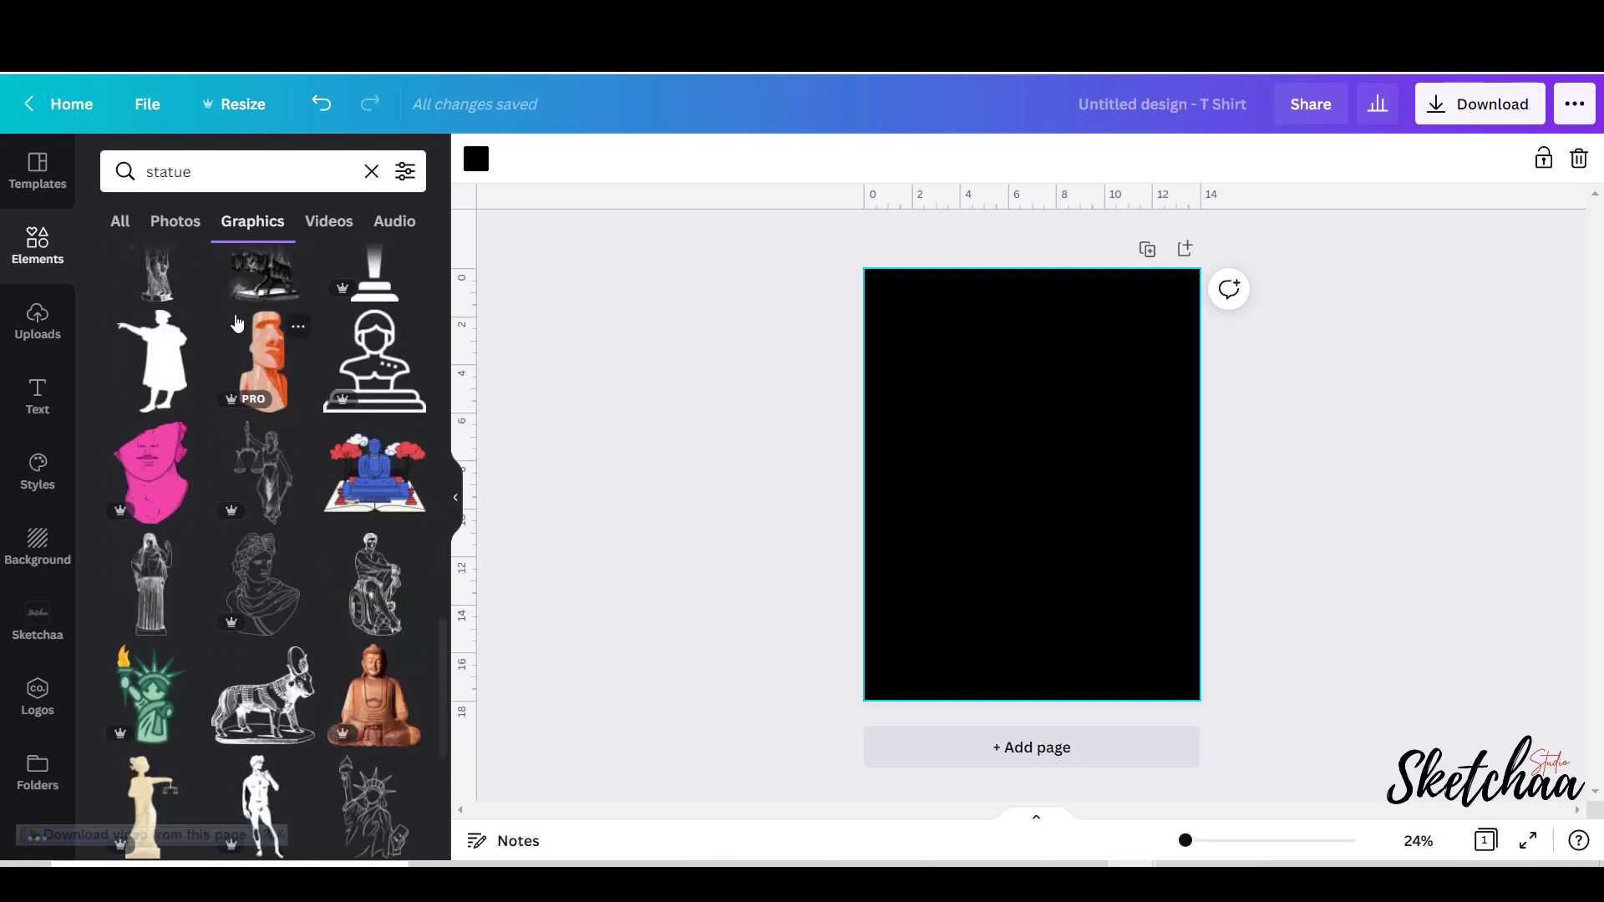
pyautogui.scroll(-1, 238, 363)
pyautogui.click(164, 391)
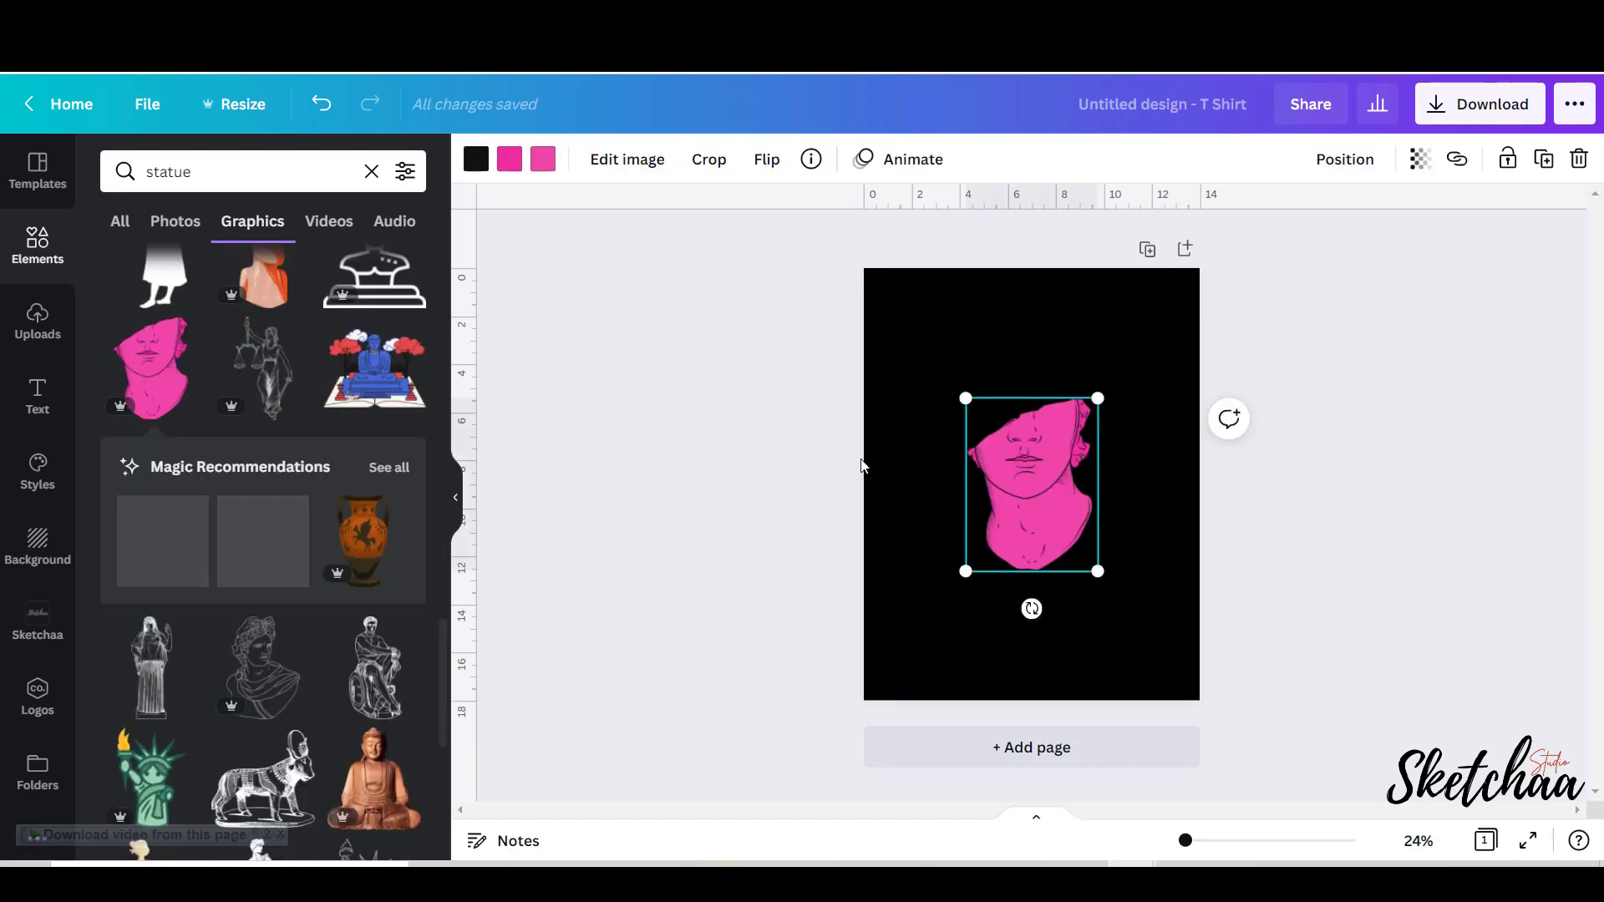
# Enlarge the pink statue face slightly and shift it a little to the left of the page centre.
pyautogui.moveTo(1097, 409); pyautogui.dragTo(1107, 397)
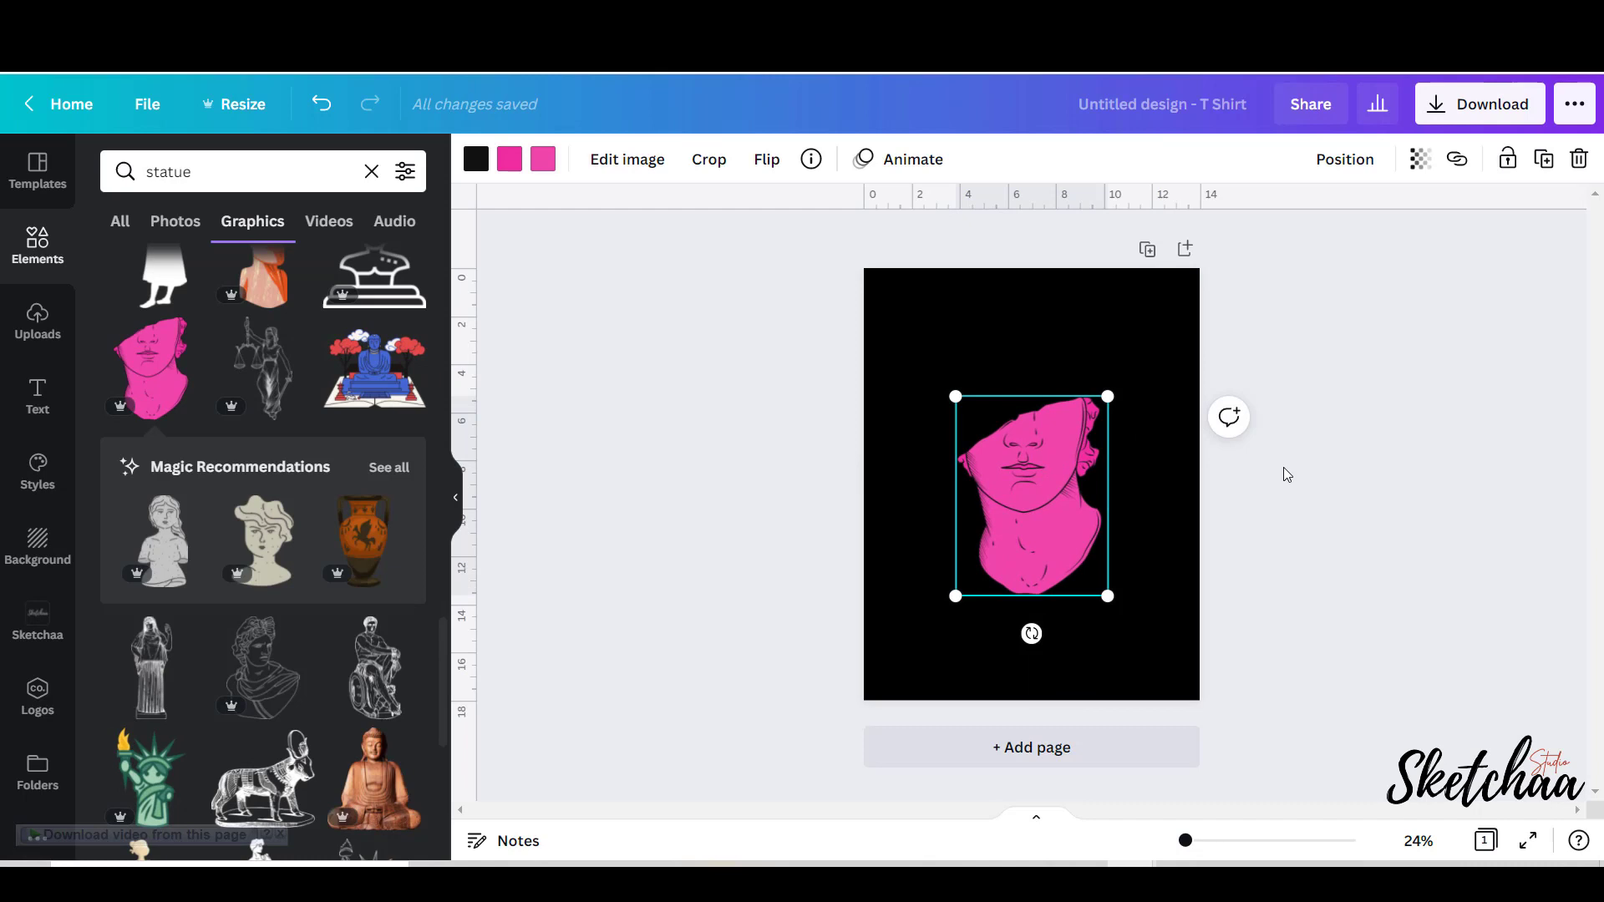
pyautogui.scroll(2, 1283, 469)
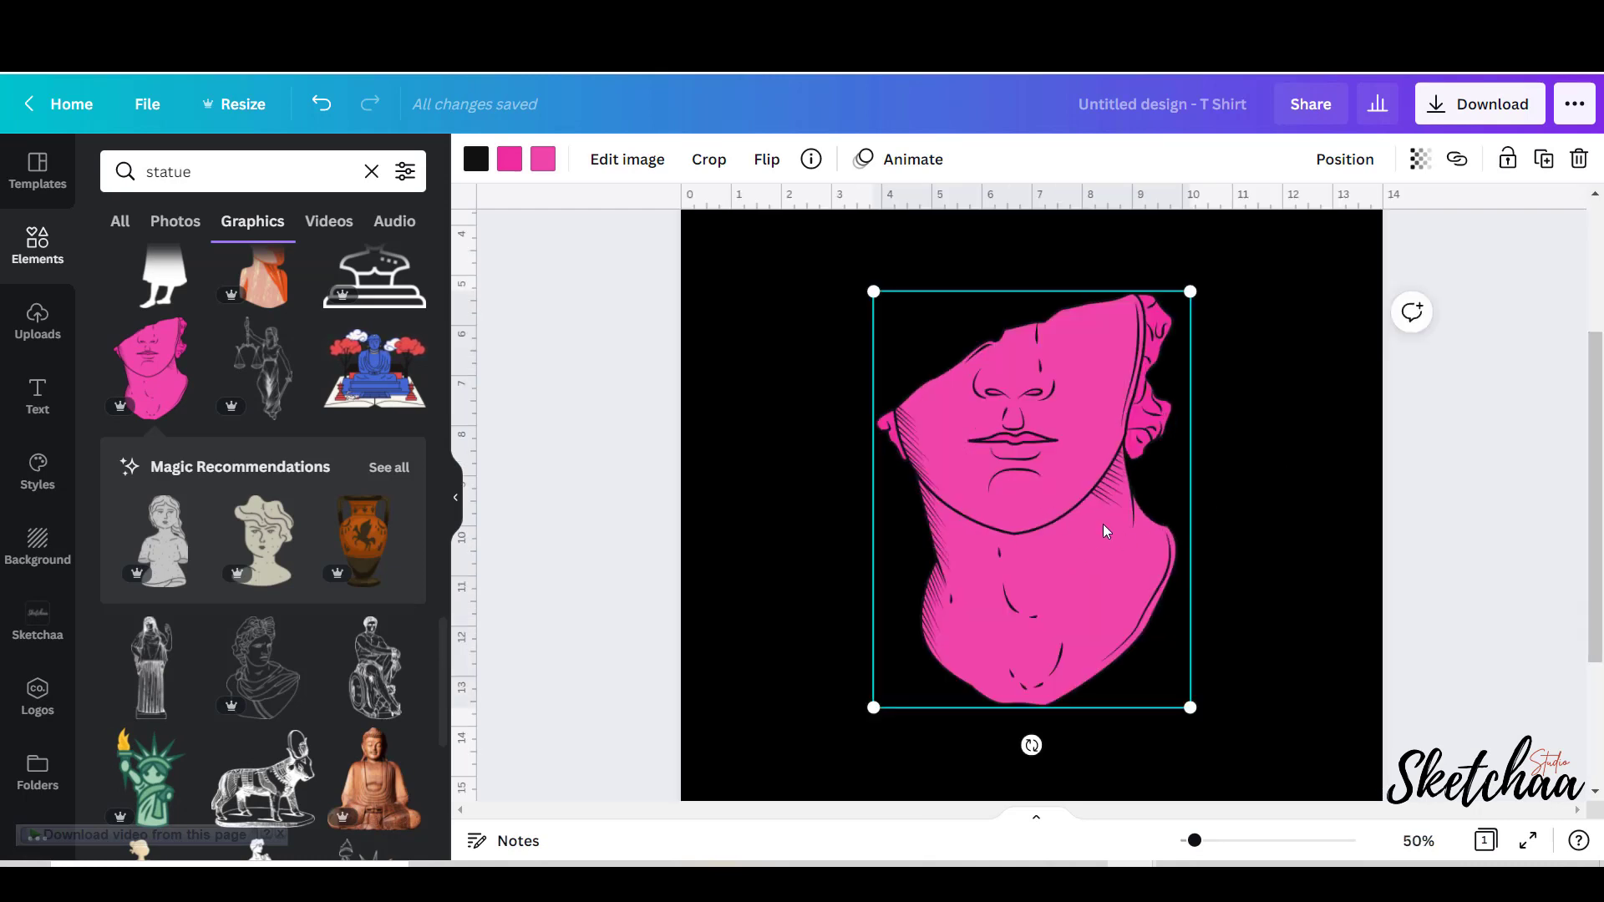
pyautogui.moveTo(1102, 529); pyautogui.dragTo(1081, 526)
pyautogui.click(586, 513)
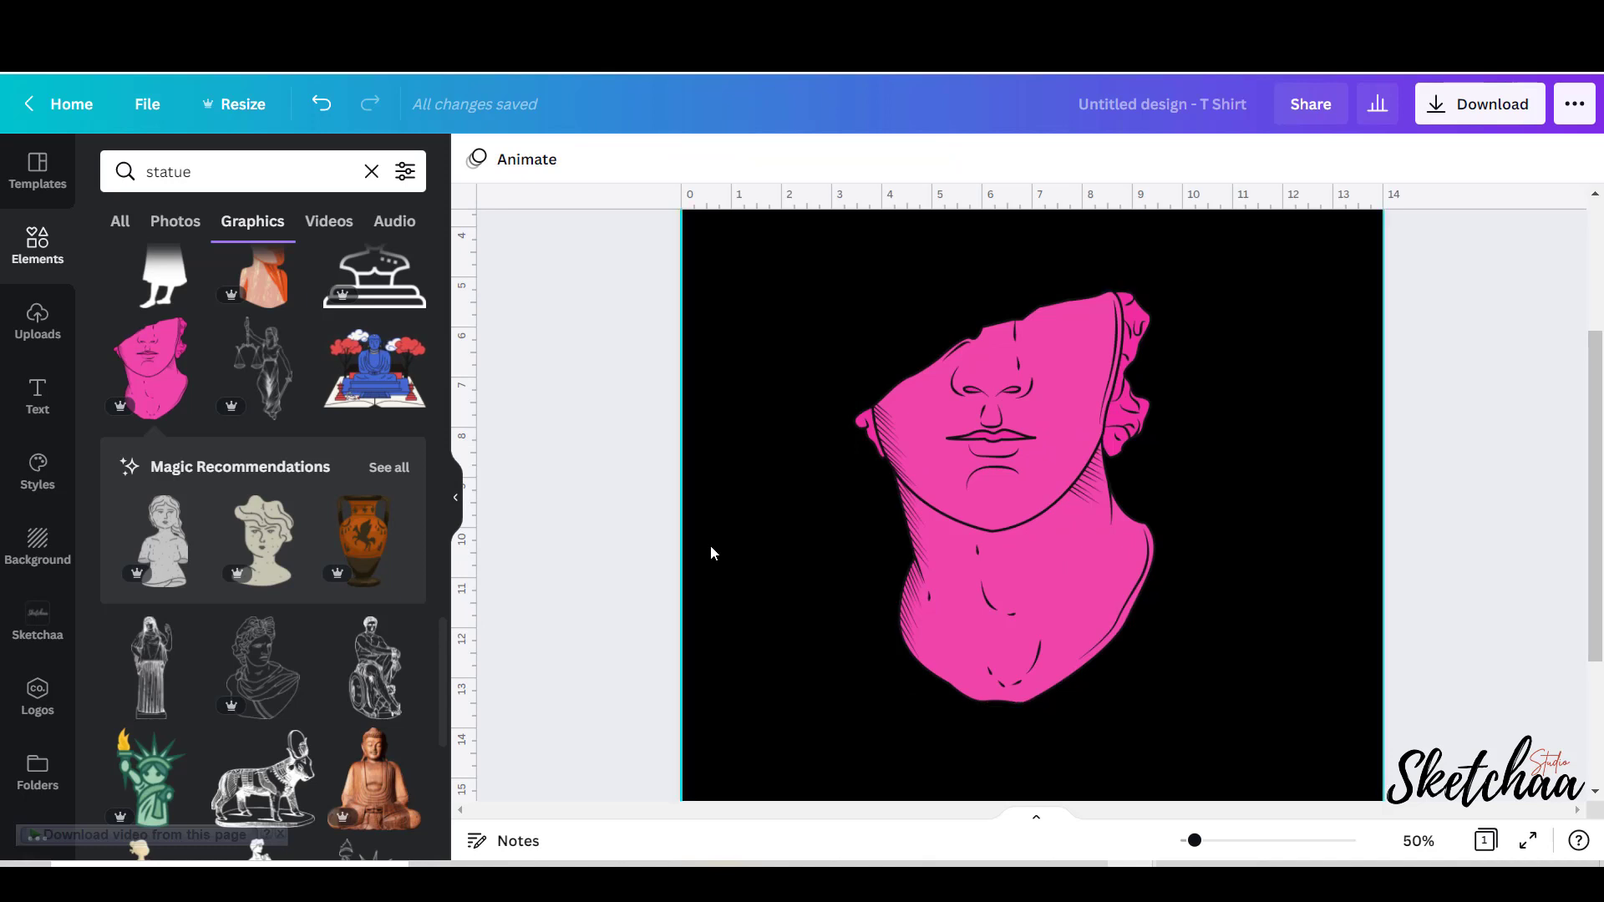
# Search the graphics for "illustrated wings" and add the dark outlined pair of feathered wings to the page.
pyautogui.click(146, 171)
pyautogui.write('illustrated wings')
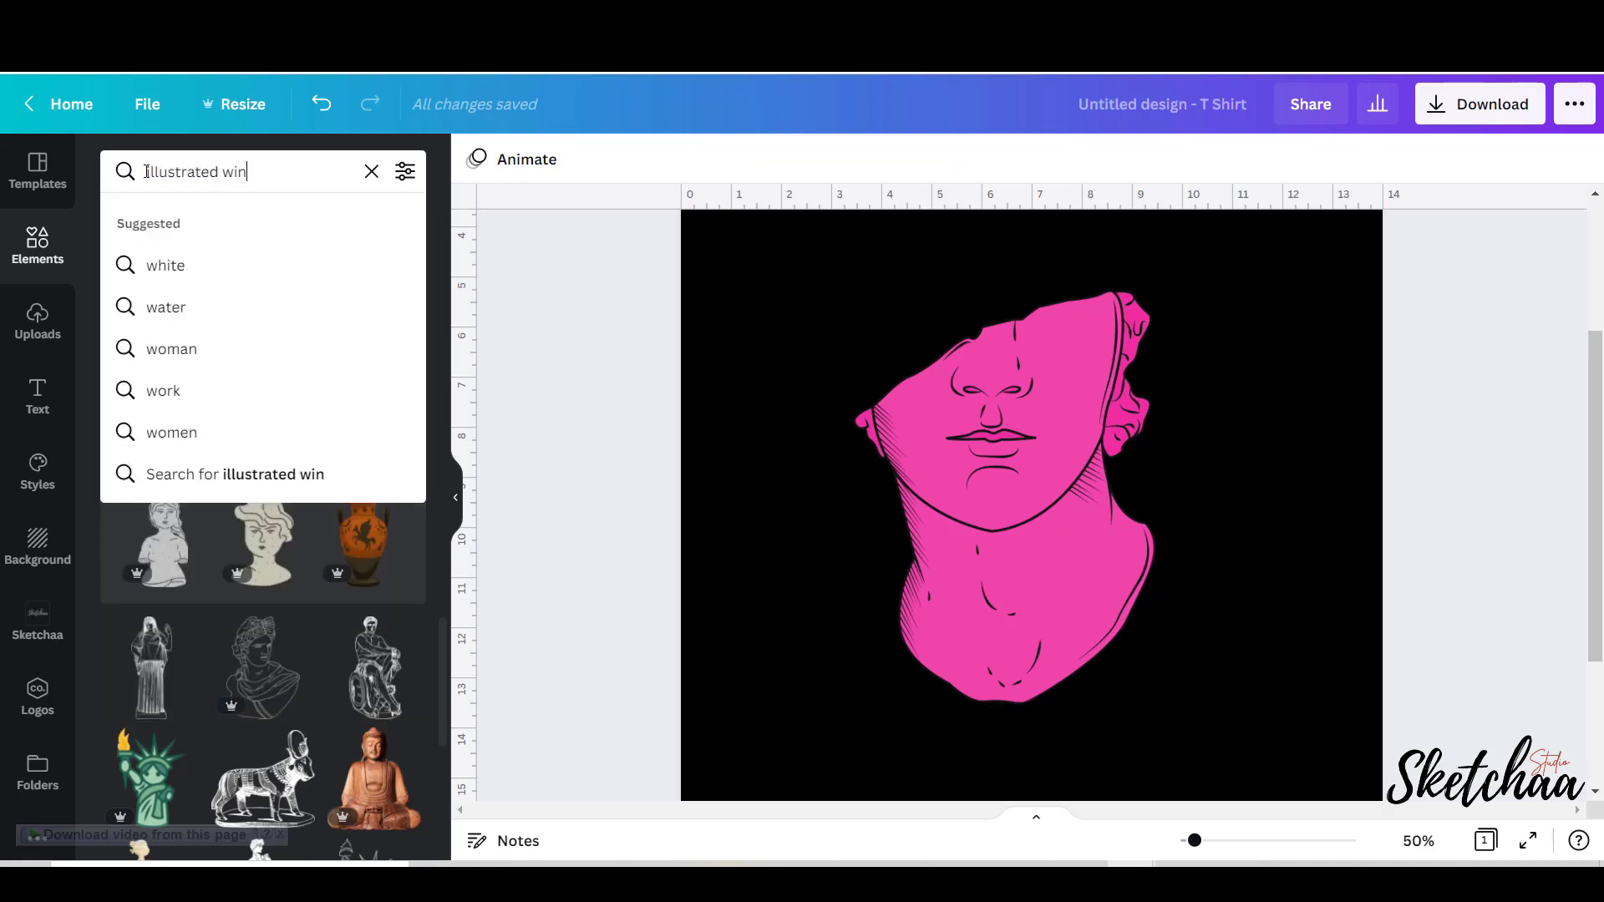
pyautogui.press('Return')
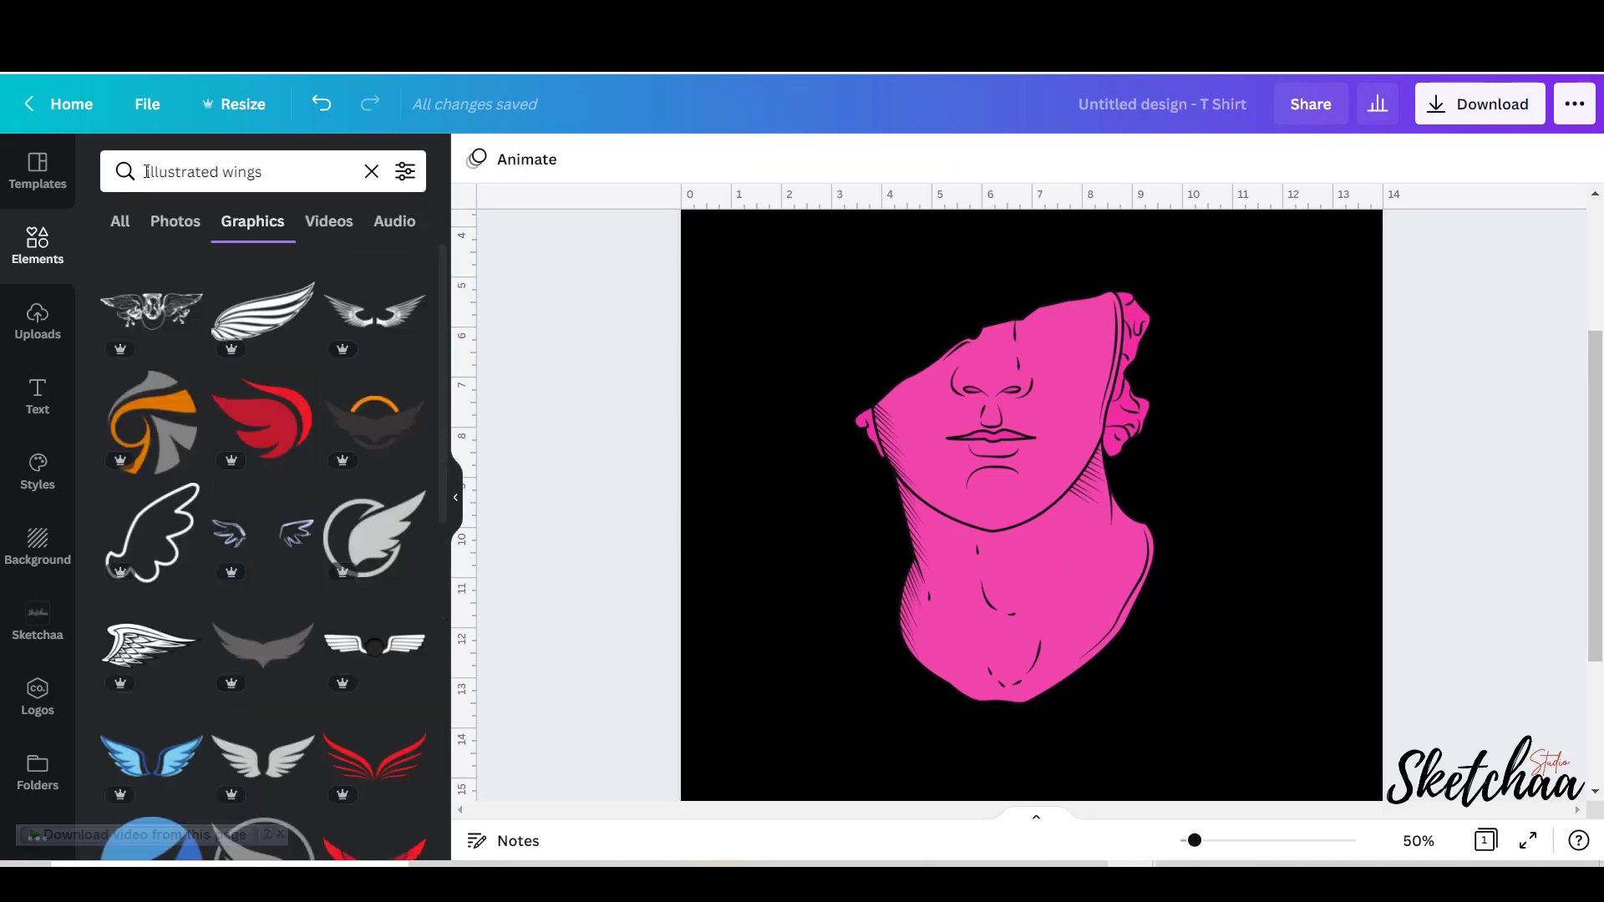
pyautogui.scroll(-6, 243, 299)
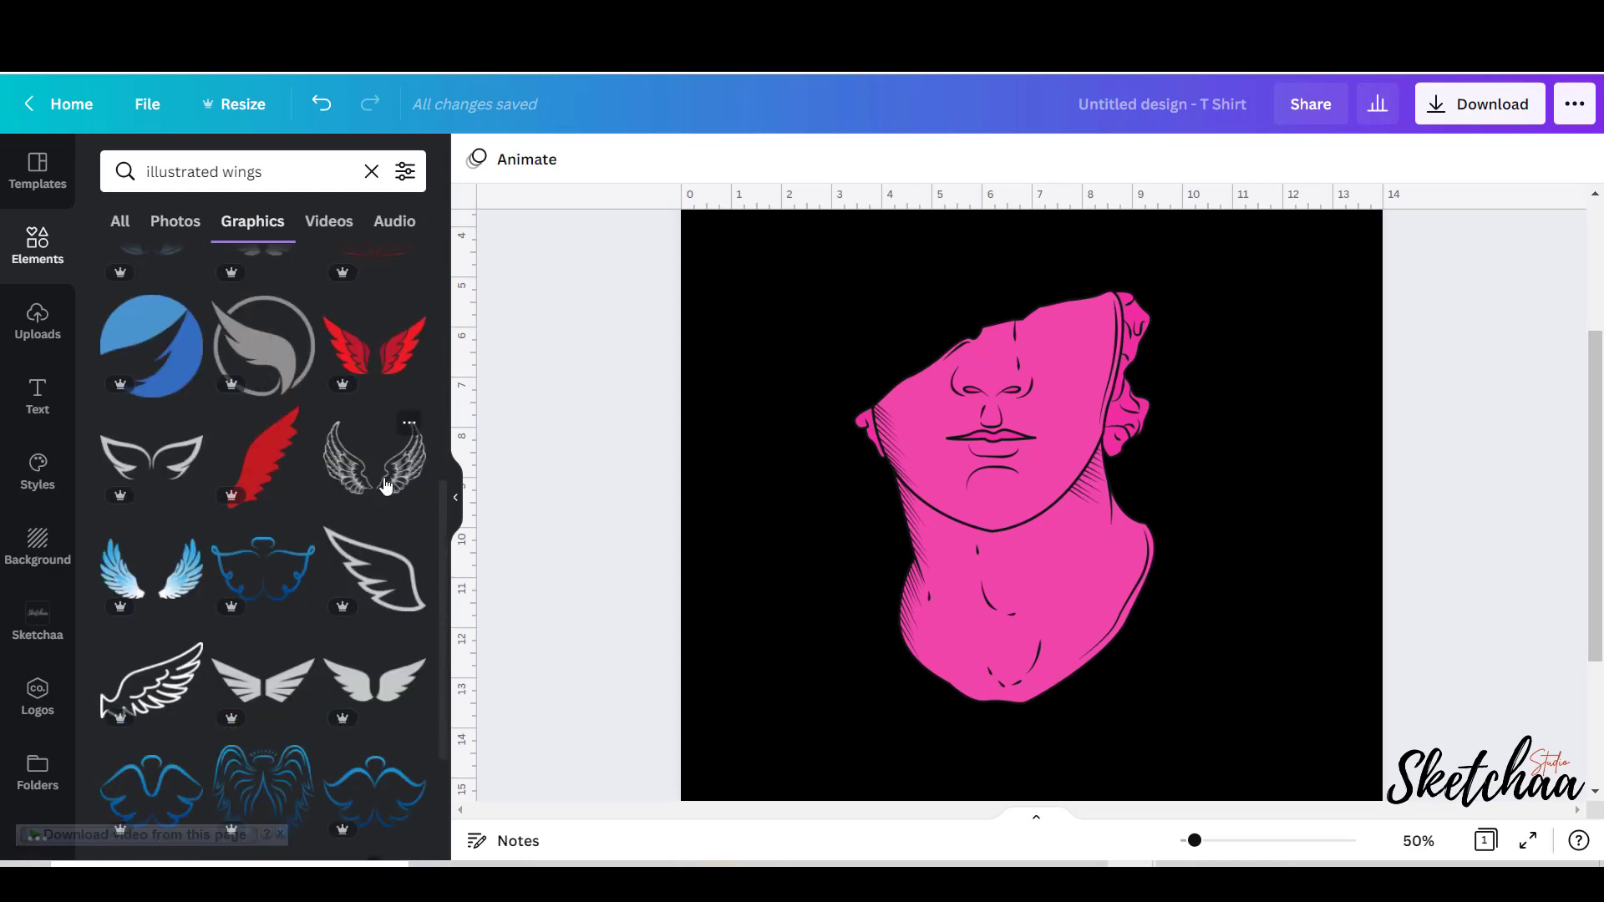
pyautogui.click(385, 486)
# Examine the recommended graphics similar to the wings and the remaining illustrated wing results.
pyautogui.click(383, 554)
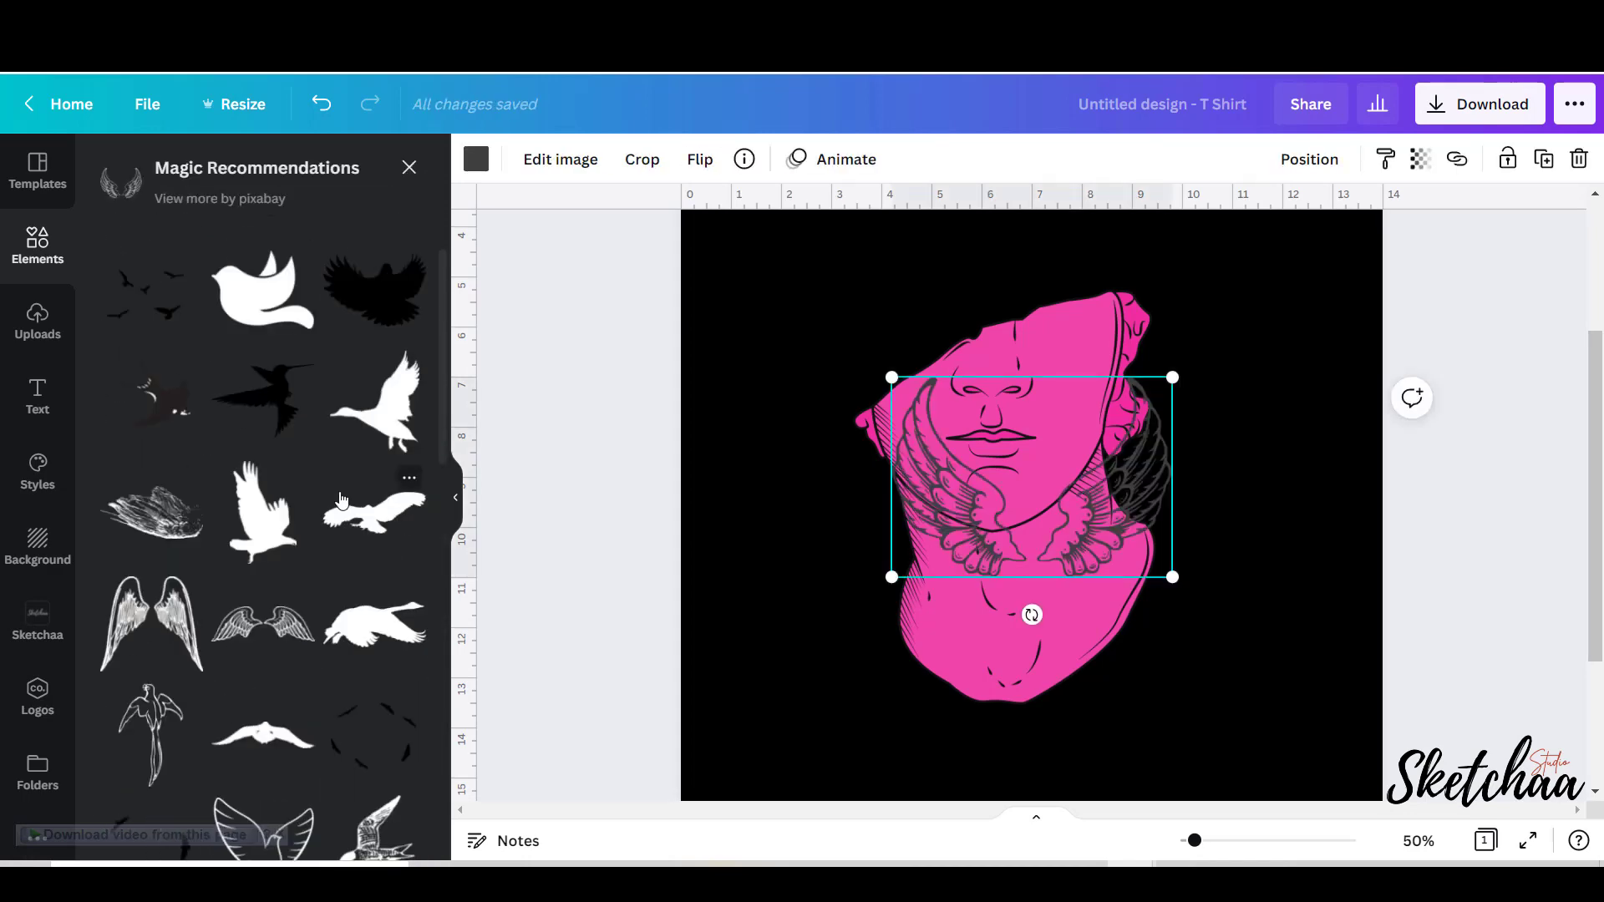
pyautogui.scroll(-10, 343, 501)
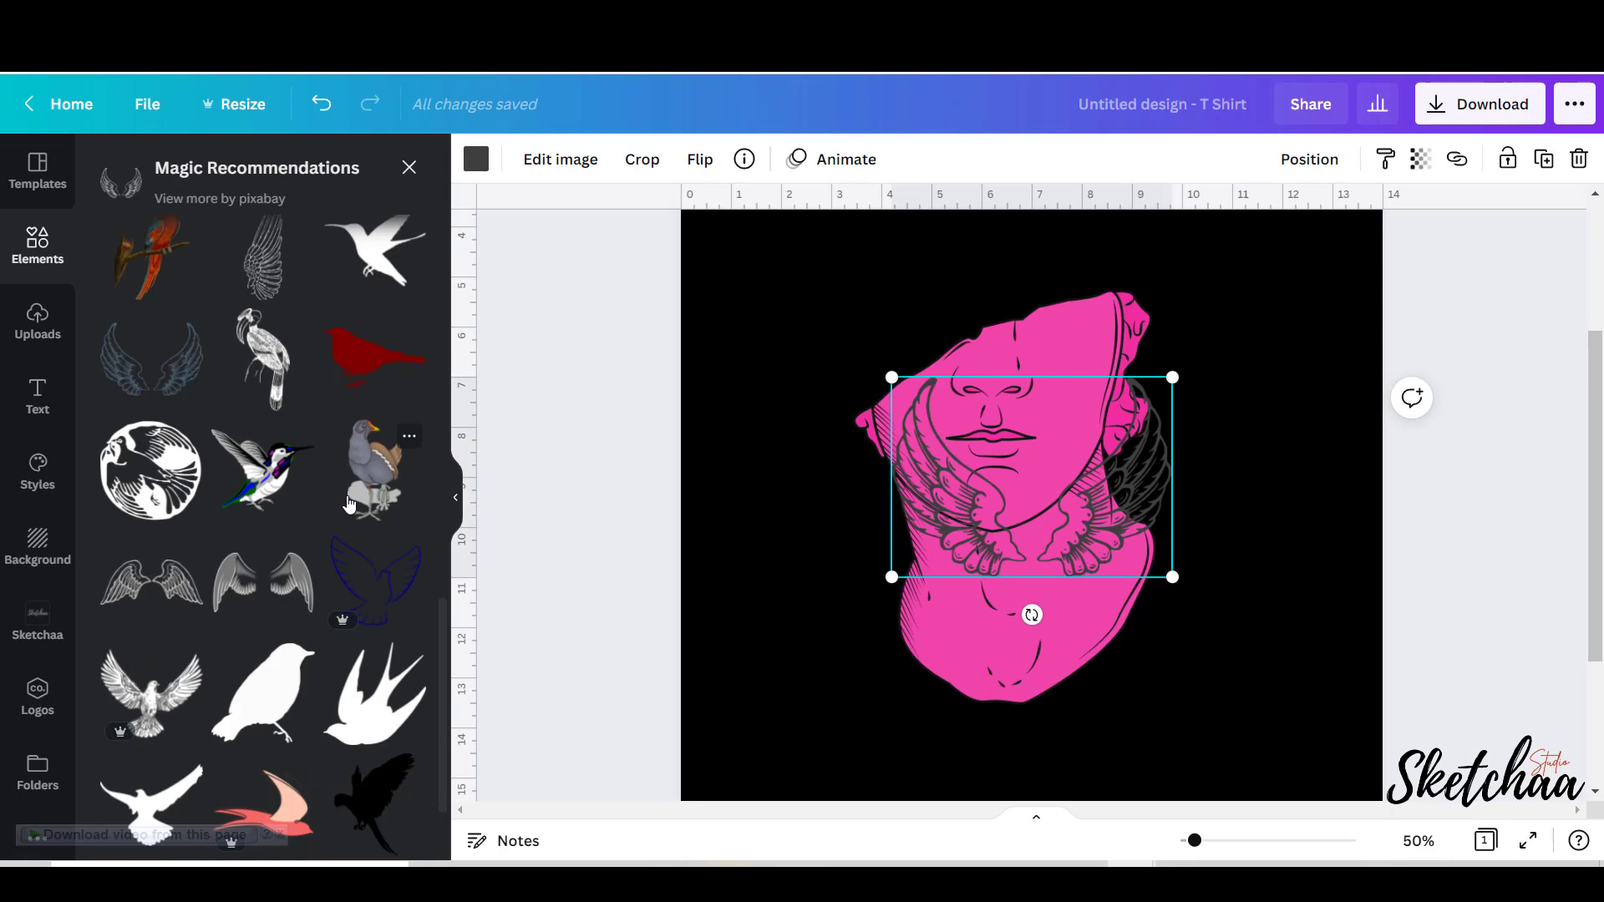
pyautogui.scroll(-10, 349, 503)
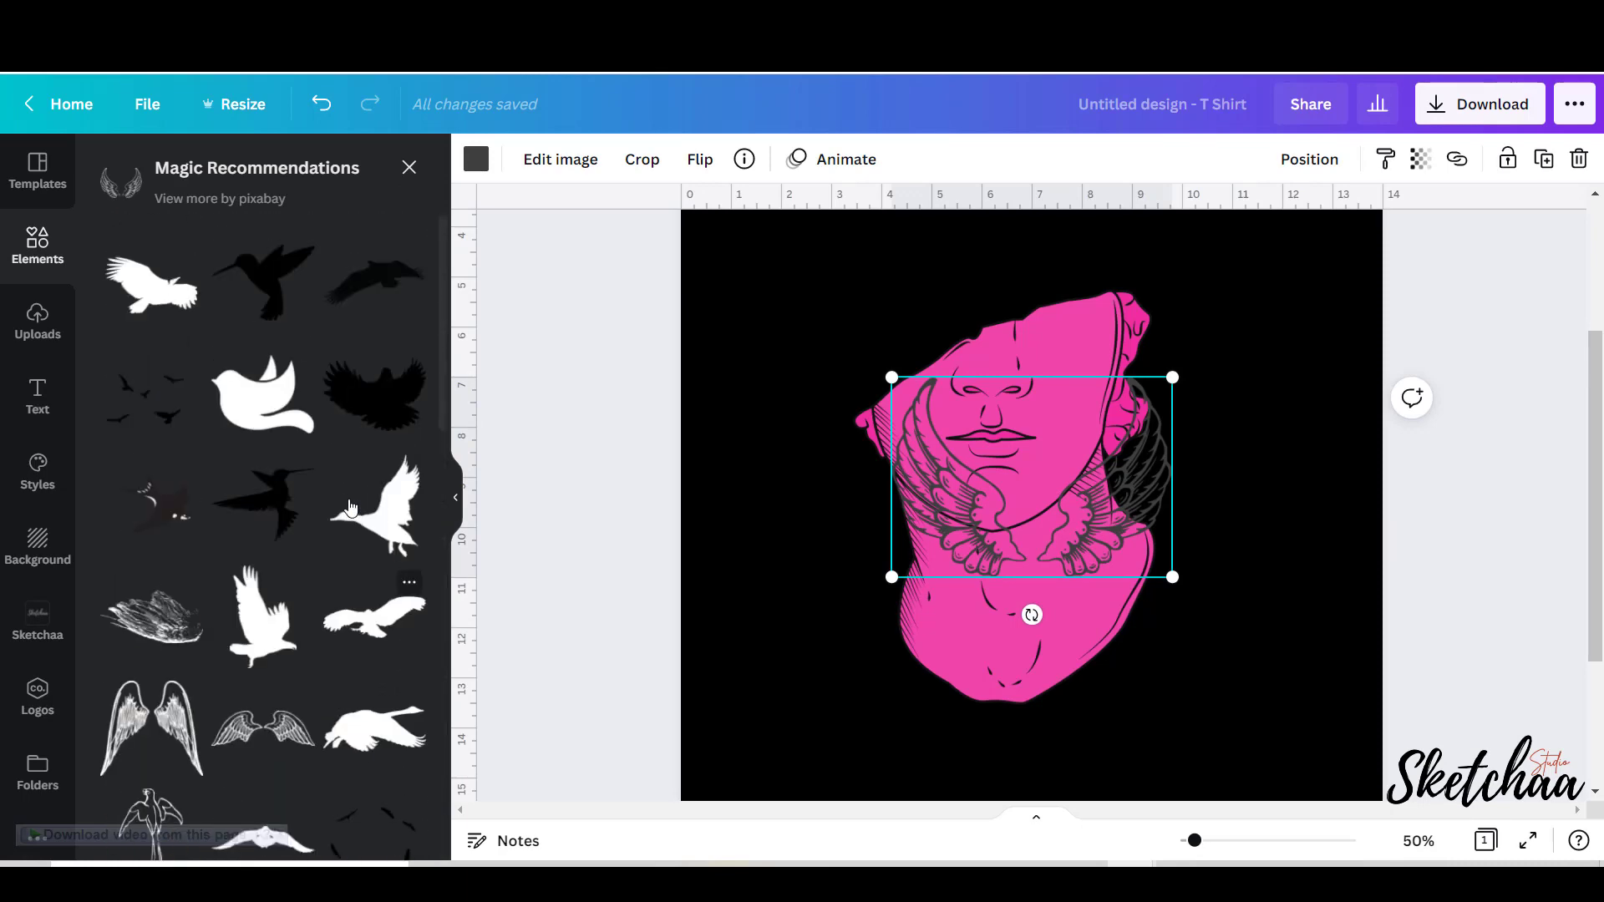
pyautogui.click(406, 168)
pyautogui.scroll(-4, 324, 382)
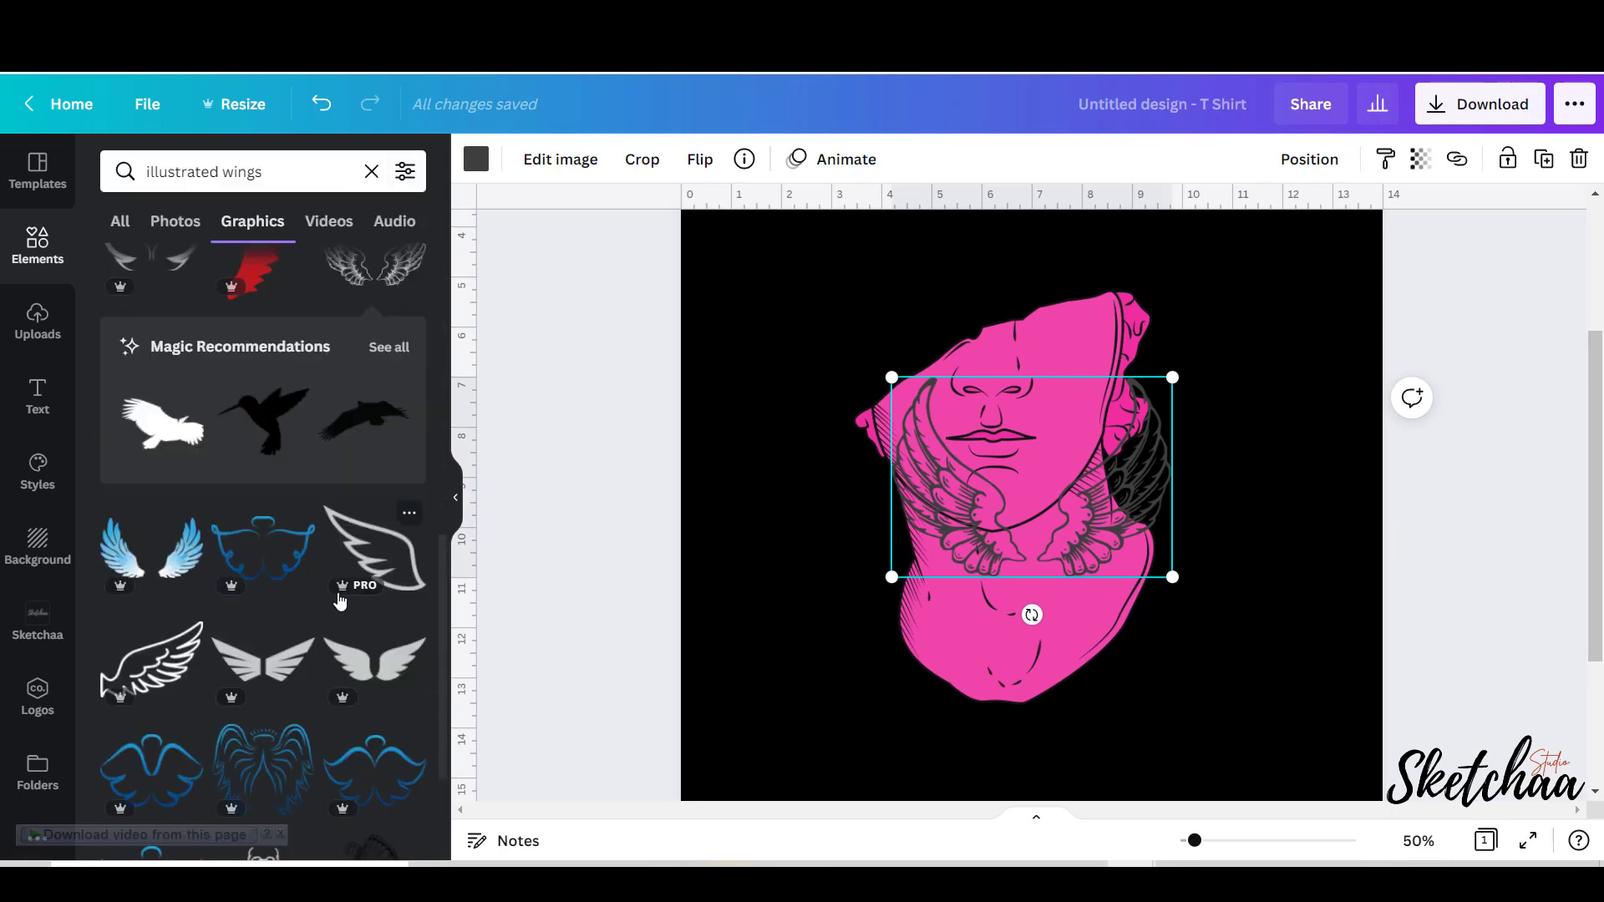
pyautogui.scroll(-10, 337, 599)
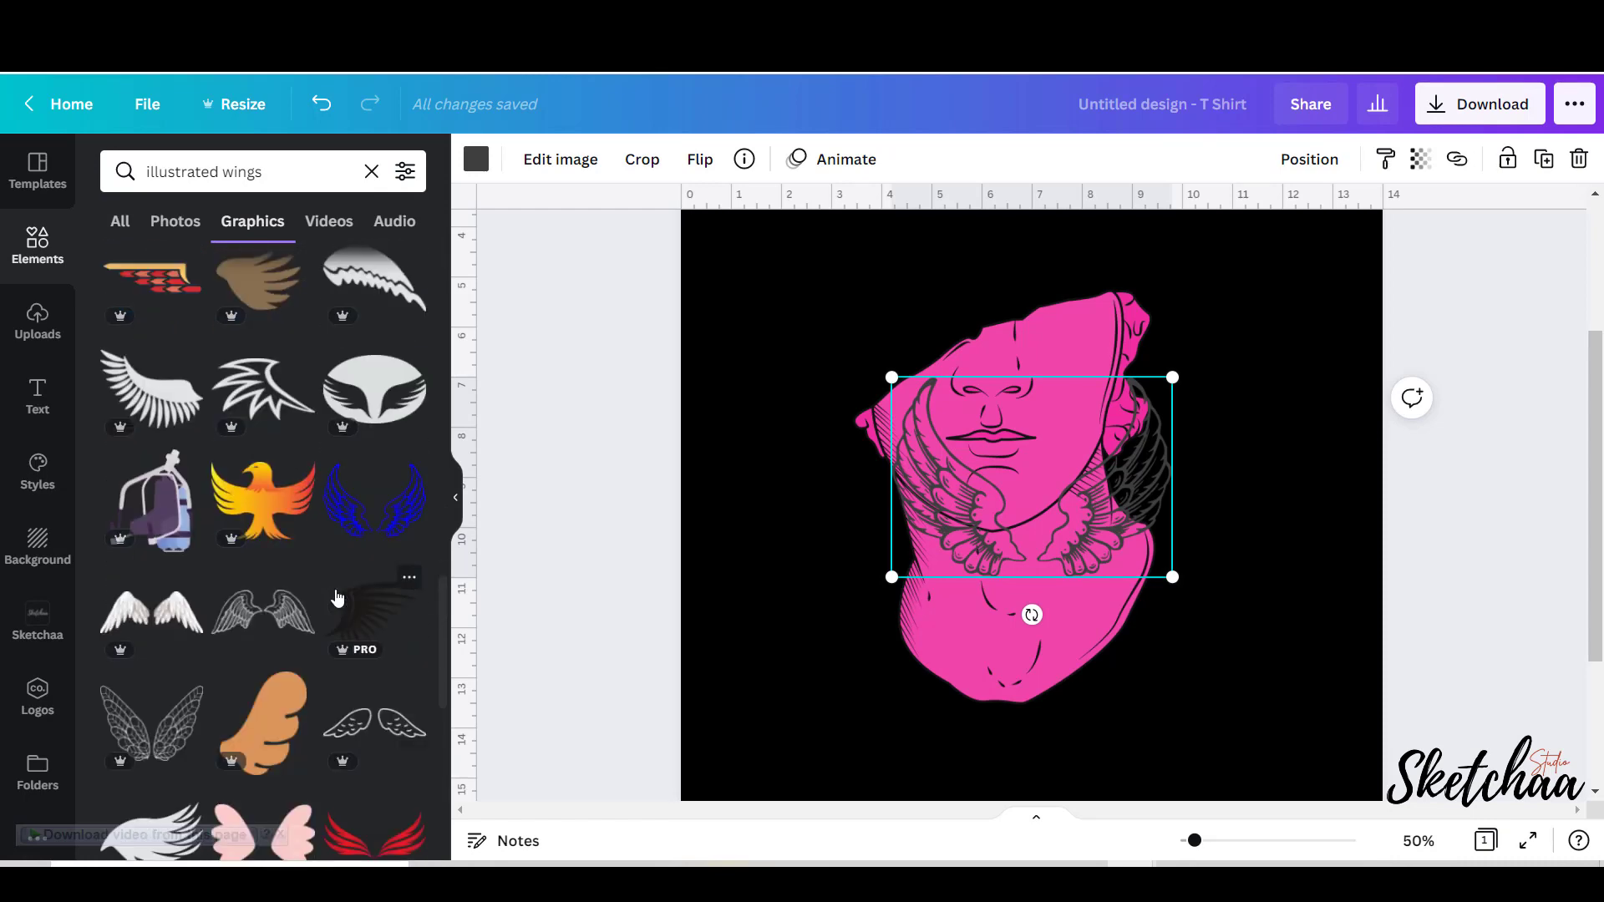
pyautogui.scroll(-2, 338, 596)
# Move the pair of wings towards the statue's right side and colour it white.
pyautogui.moveTo(1002, 513); pyautogui.dragTo(1121, 442)
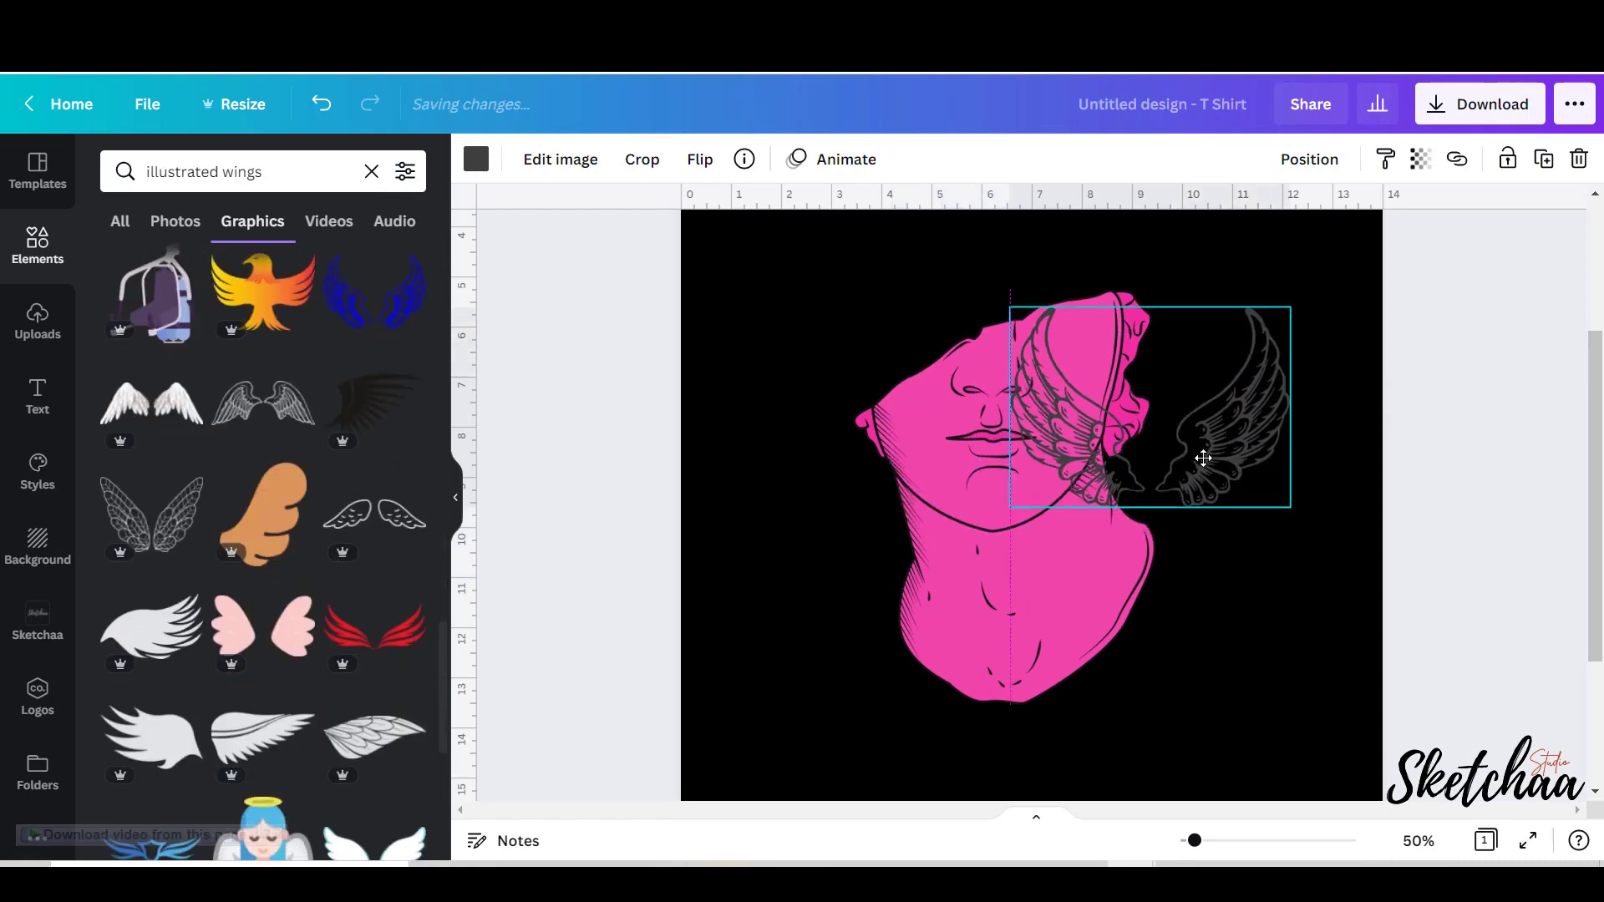
pyautogui.click(476, 159)
pyautogui.click(403, 533)
# Crop the white wings graphic so that only the right wing remains.
pyautogui.click(641, 159)
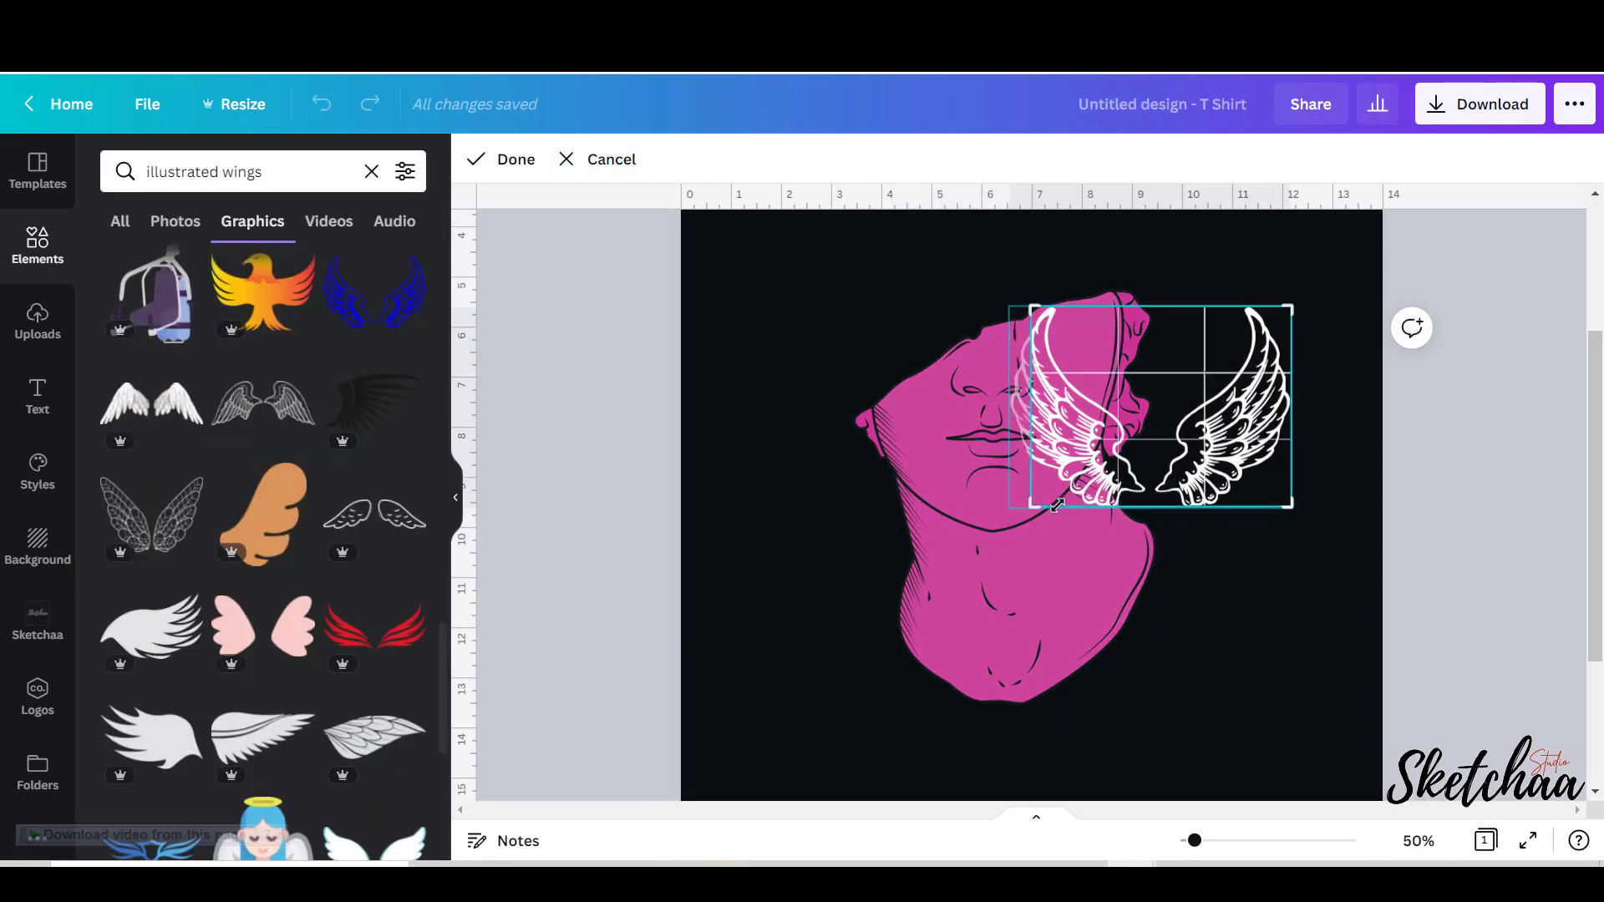
pyautogui.moveTo(1028, 406); pyautogui.dragTo(1153, 407)
pyautogui.click(518, 159)
pyautogui.click(1063, 507)
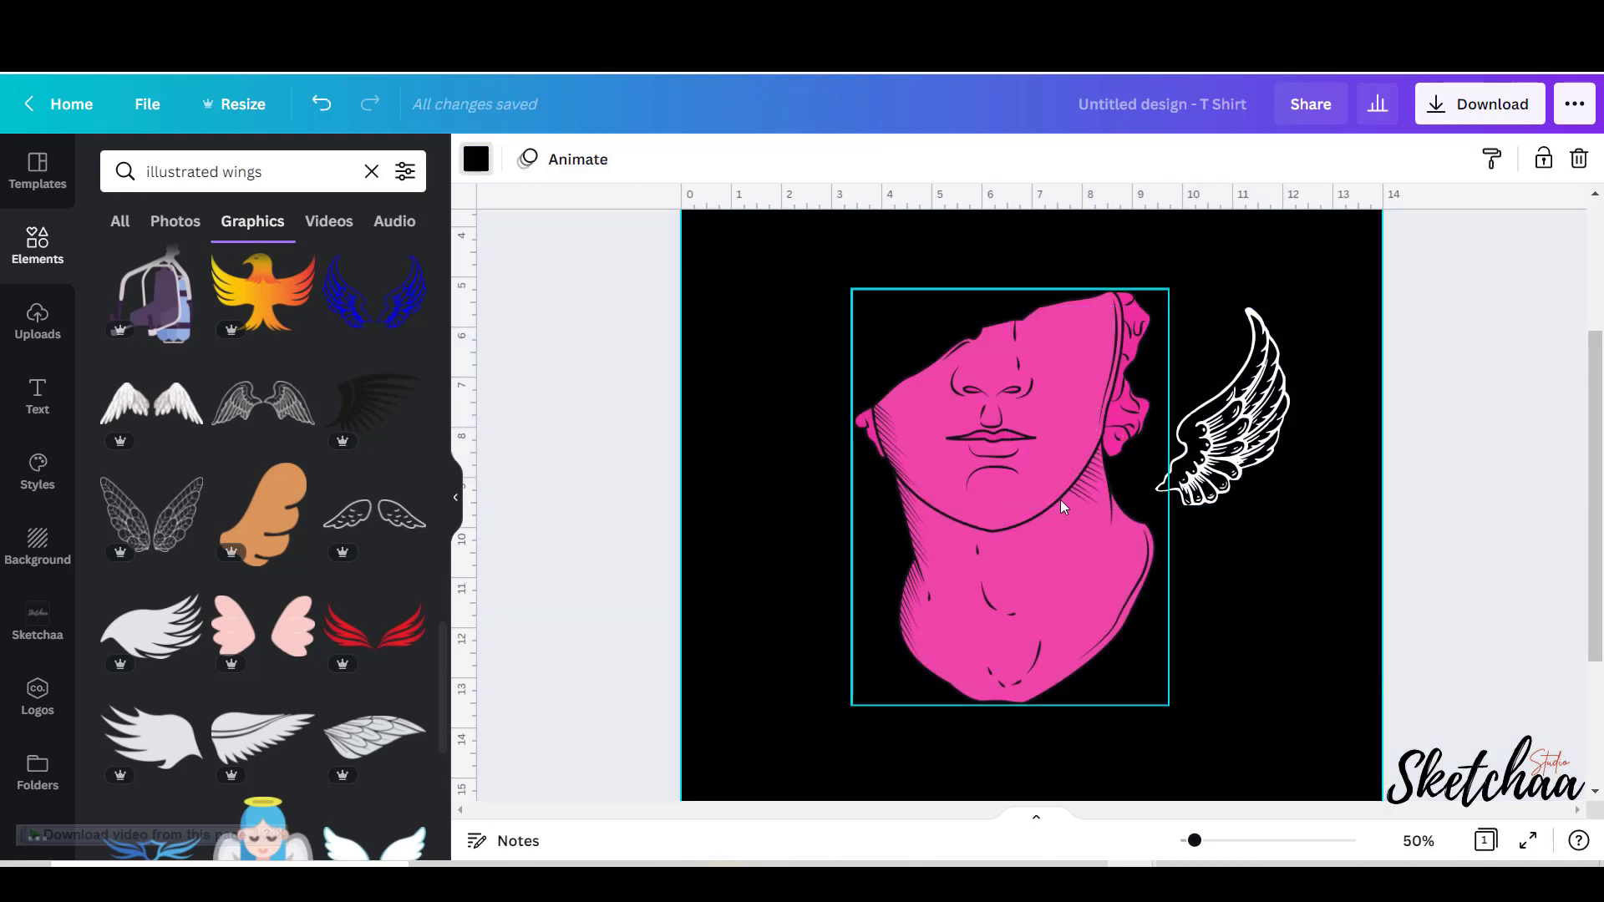
# Search the graphics for "futuristic retro shapes" and add the square grid to the page.
pyautogui.click(293, 178)
pyautogui.write('futuristic')
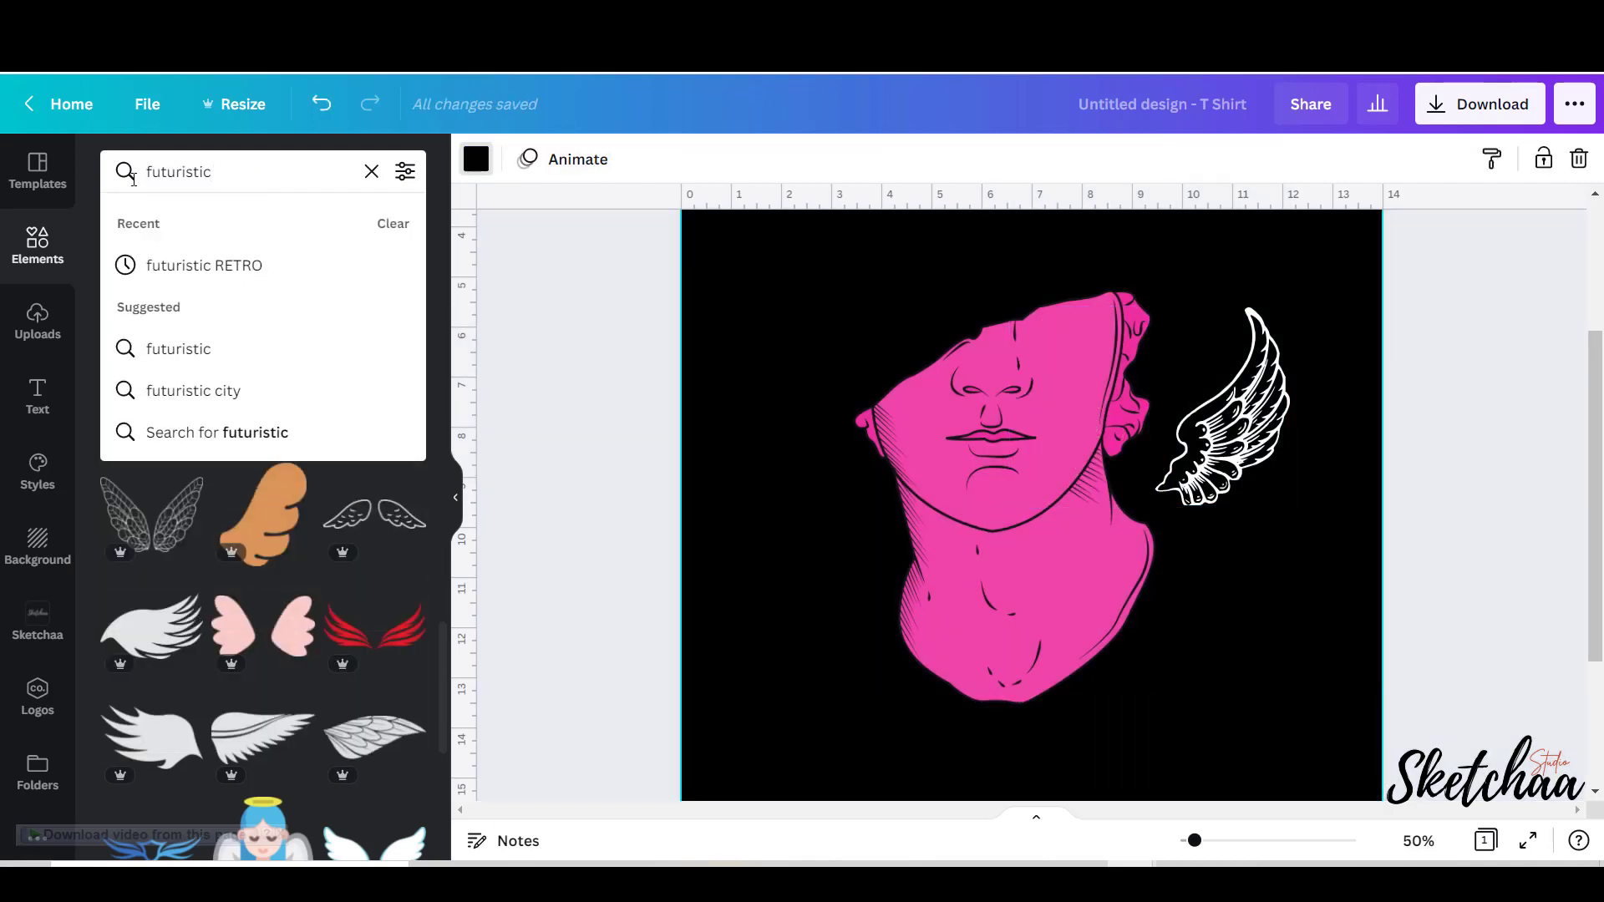
pyautogui.write(' retro shapes')
pyautogui.press('Return')
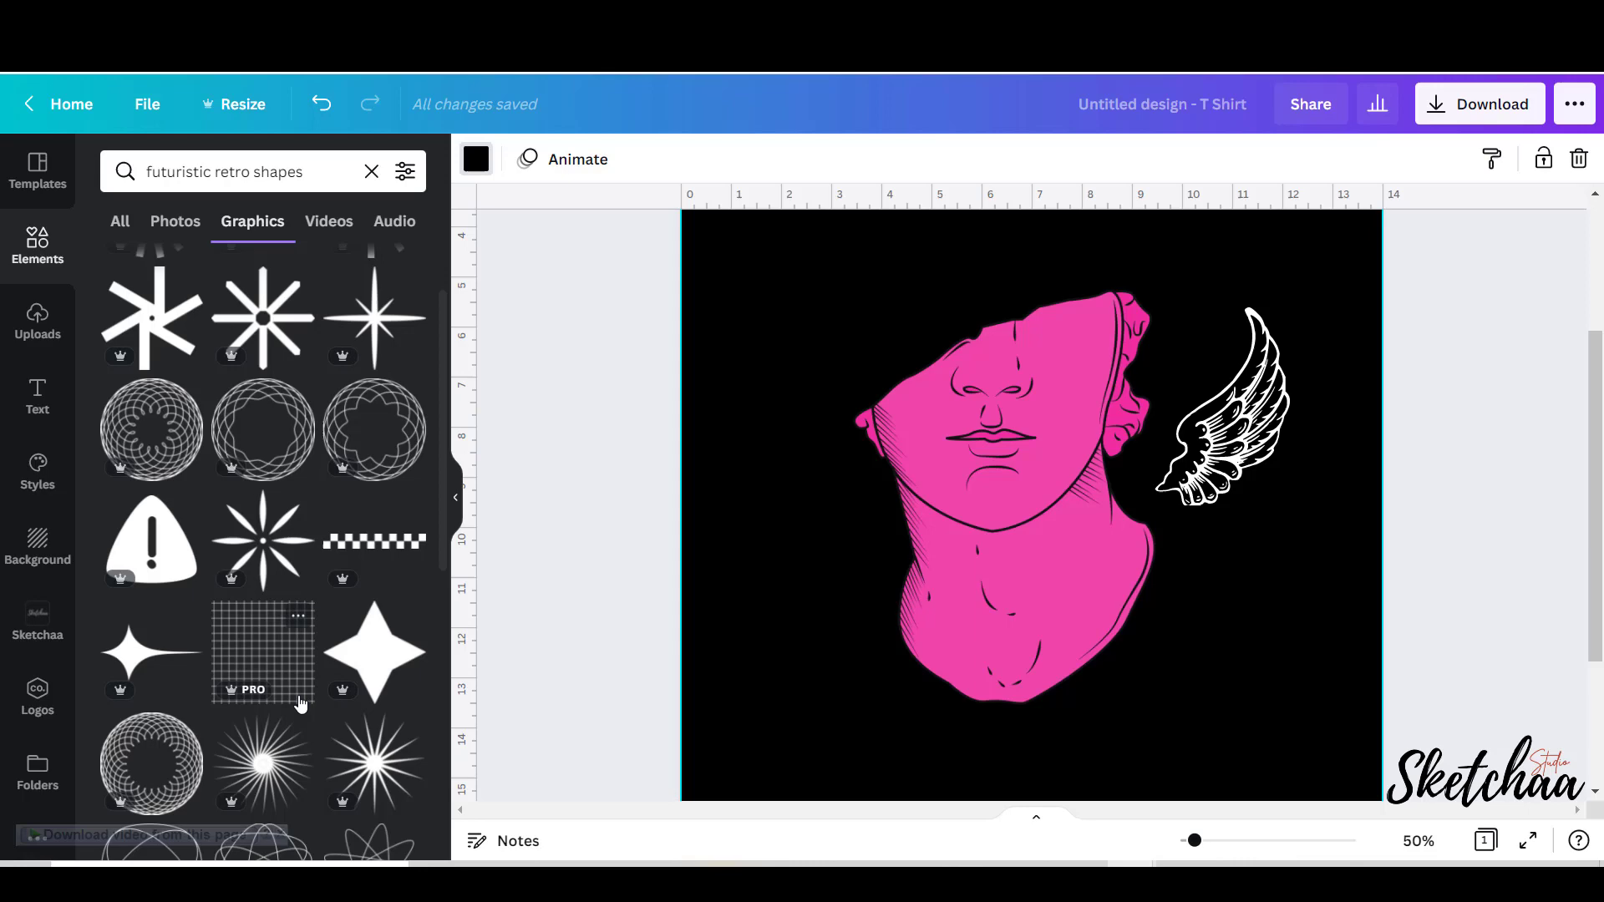
pyautogui.click(302, 704)
# Enlarge the grid until it spans the whole statue face and colour it white.
pyautogui.moveTo(888, 333); pyautogui.dragTo(801, 246)
pyautogui.click(476, 159)
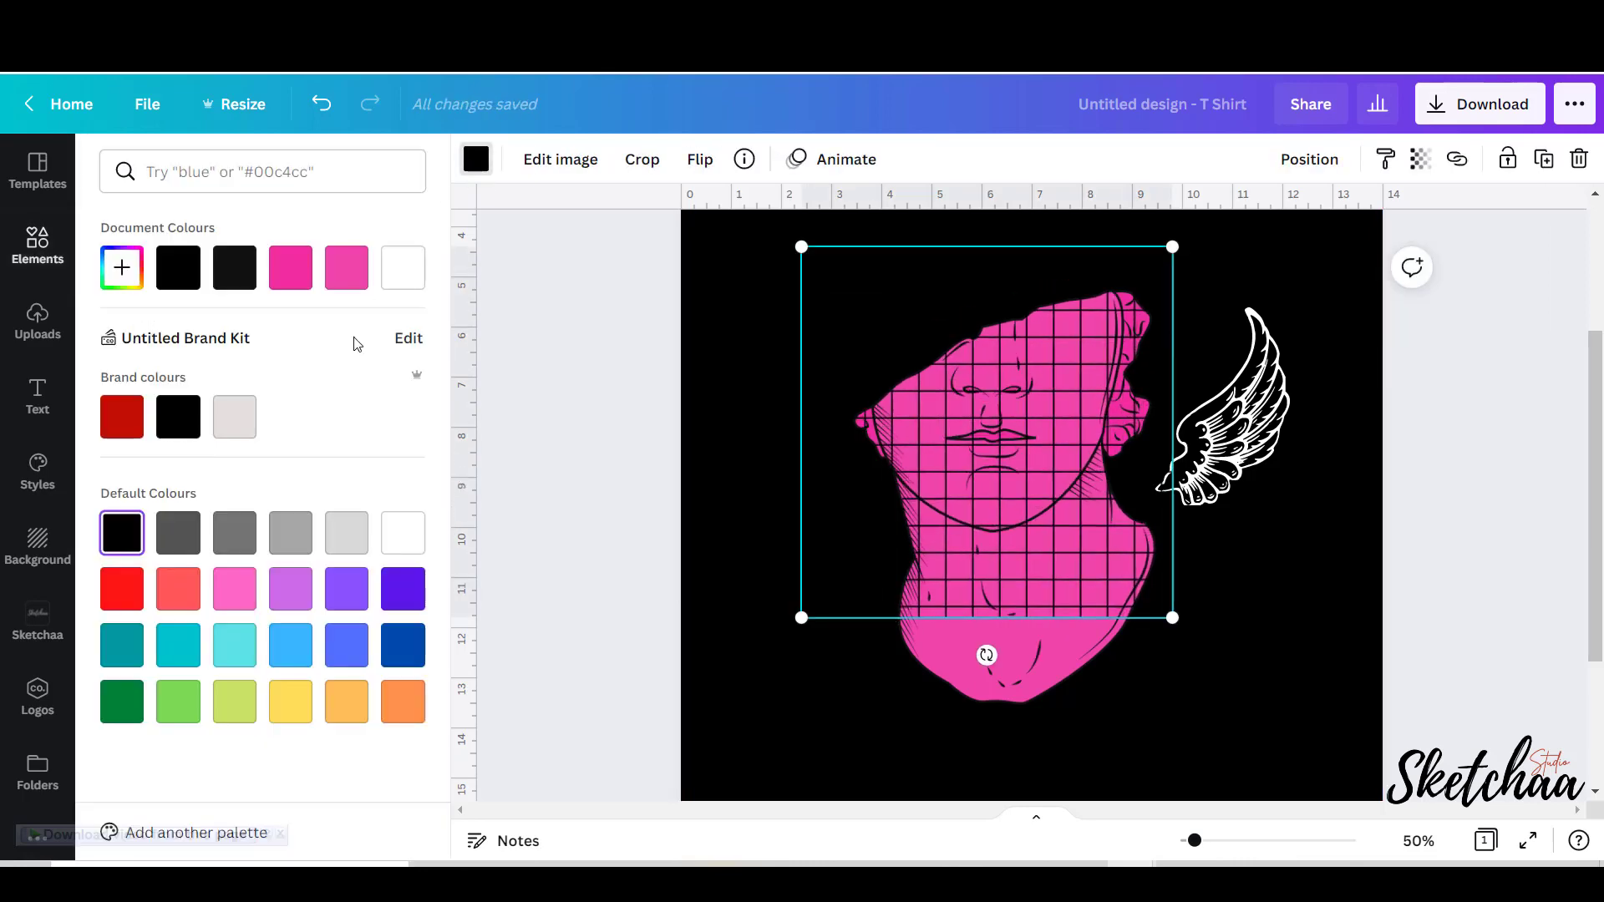
pyautogui.click(403, 532)
pyautogui.moveTo(1172, 617); pyautogui.dragTo(1272, 718)
# Send the grid and the wing backwards in the layer order and move the wing up to the grid's top edge.
pyautogui.click(1308, 160)
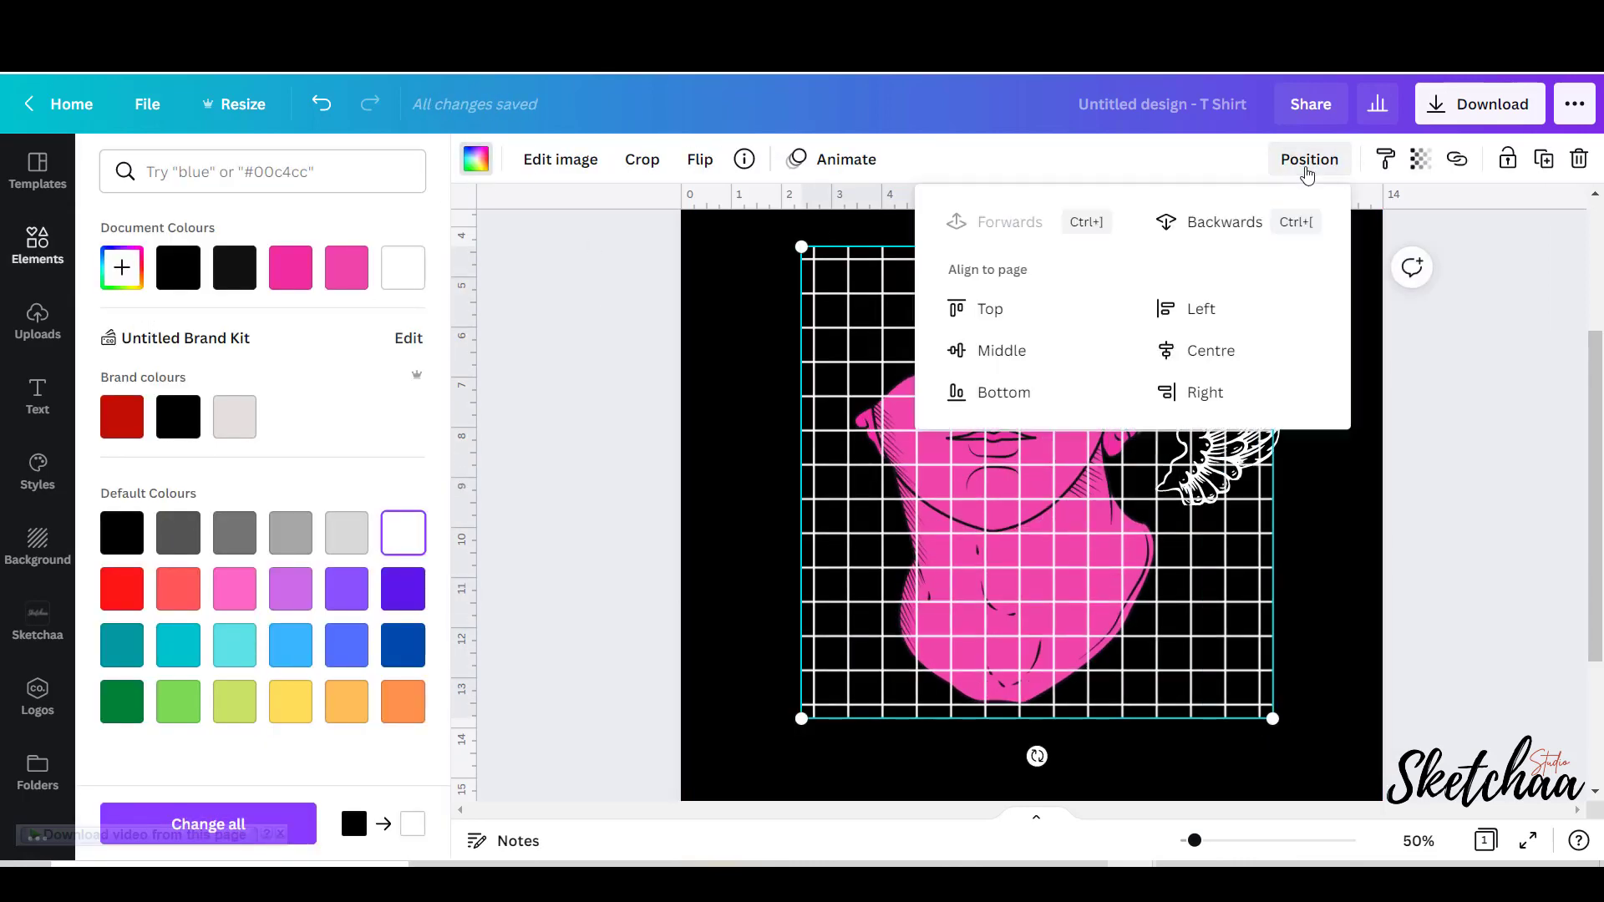
pyautogui.click(1225, 222)
pyautogui.click(1268, 434)
pyautogui.click(1308, 159)
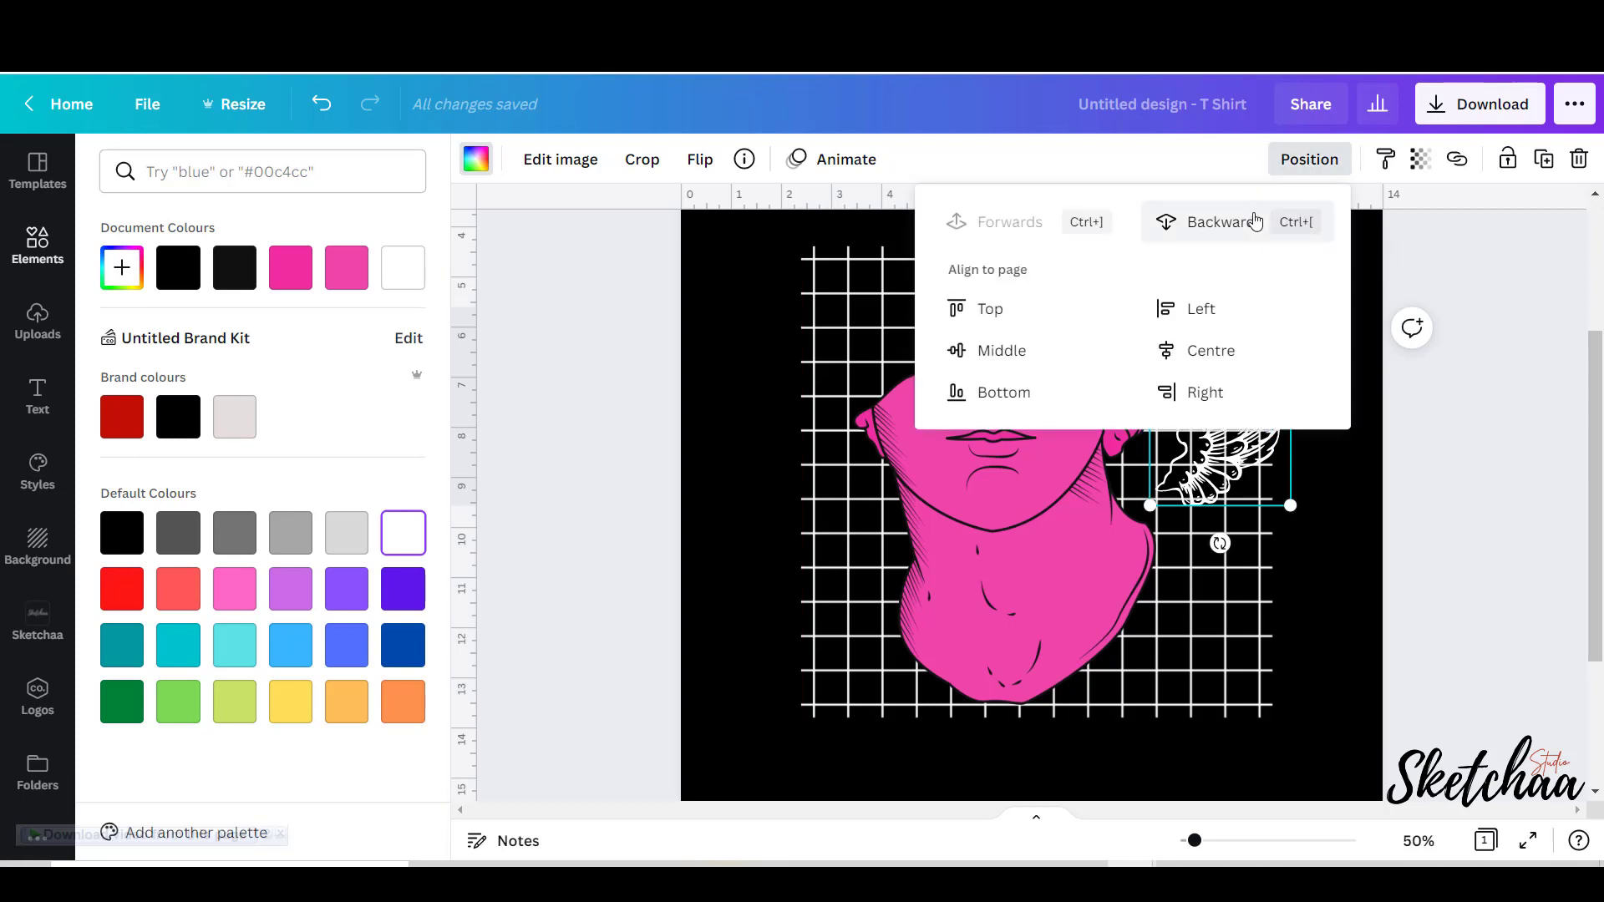
pyautogui.click(1224, 222)
pyautogui.moveTo(1270, 433); pyautogui.dragTo(1274, 364)
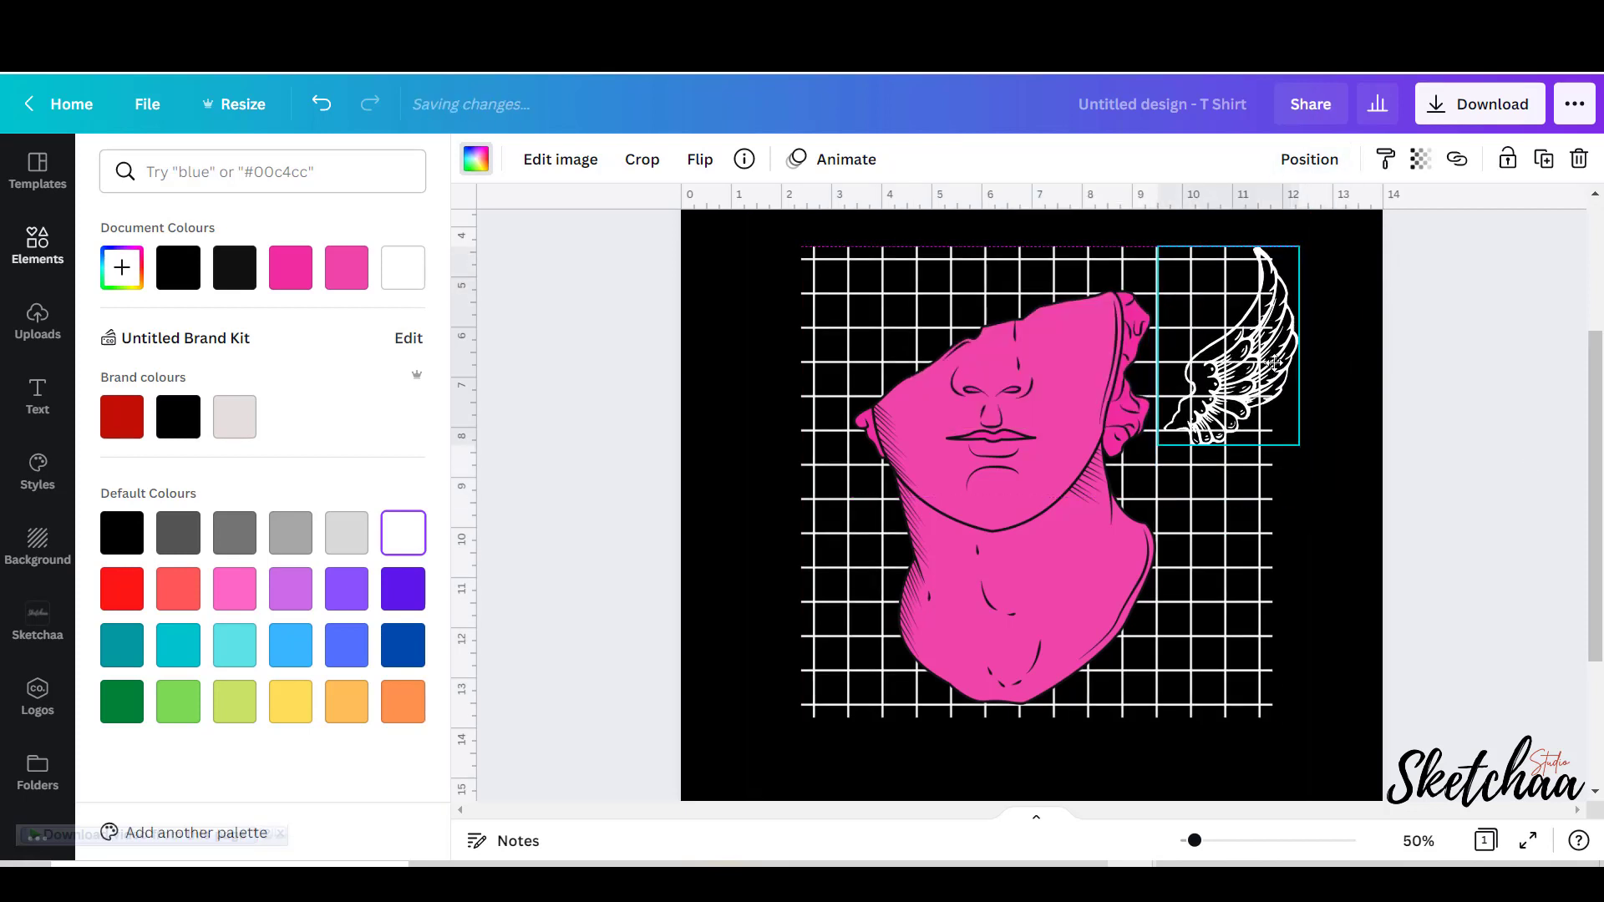
# Search the elements library for "wings".
pyautogui.click(34, 277)
pyautogui.click(251, 172)
pyautogui.write('wings')
pyautogui.press('Return')
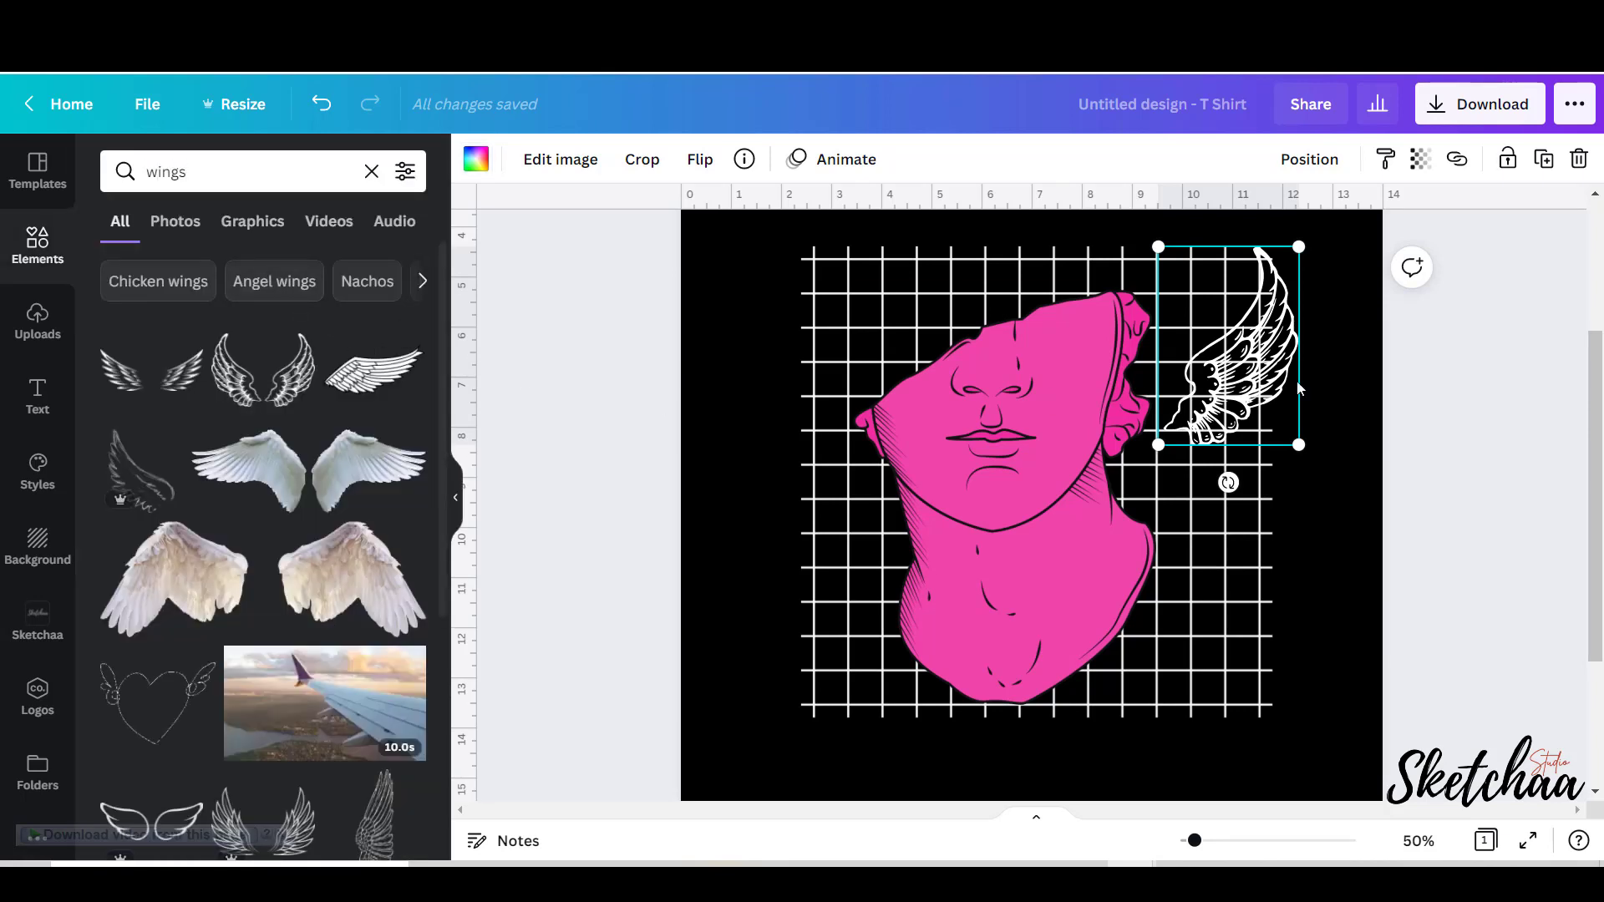
# Move the outline wing past the grid's edge and add two other black wing graphics to the page as alternatives.
pyautogui.moveTo(1300, 388); pyautogui.dragTo(1329, 376)
pyautogui.click(1273, 514)
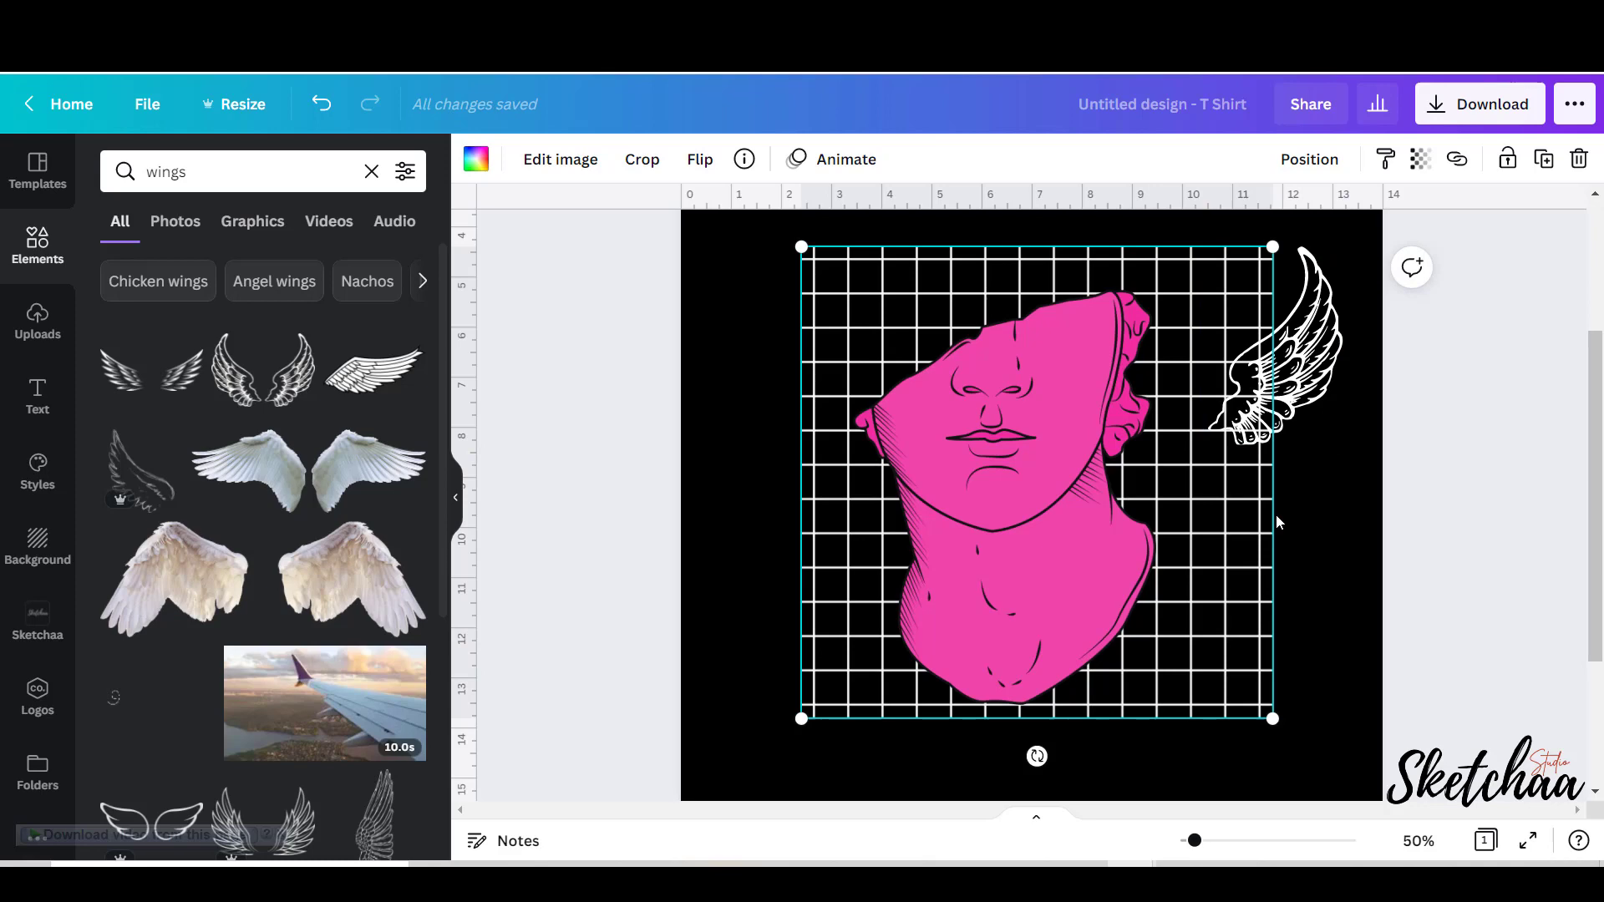
pyautogui.scroll(-2, 805, 485)
pyautogui.scroll(-3, 137, 731)
pyautogui.click(136, 731)
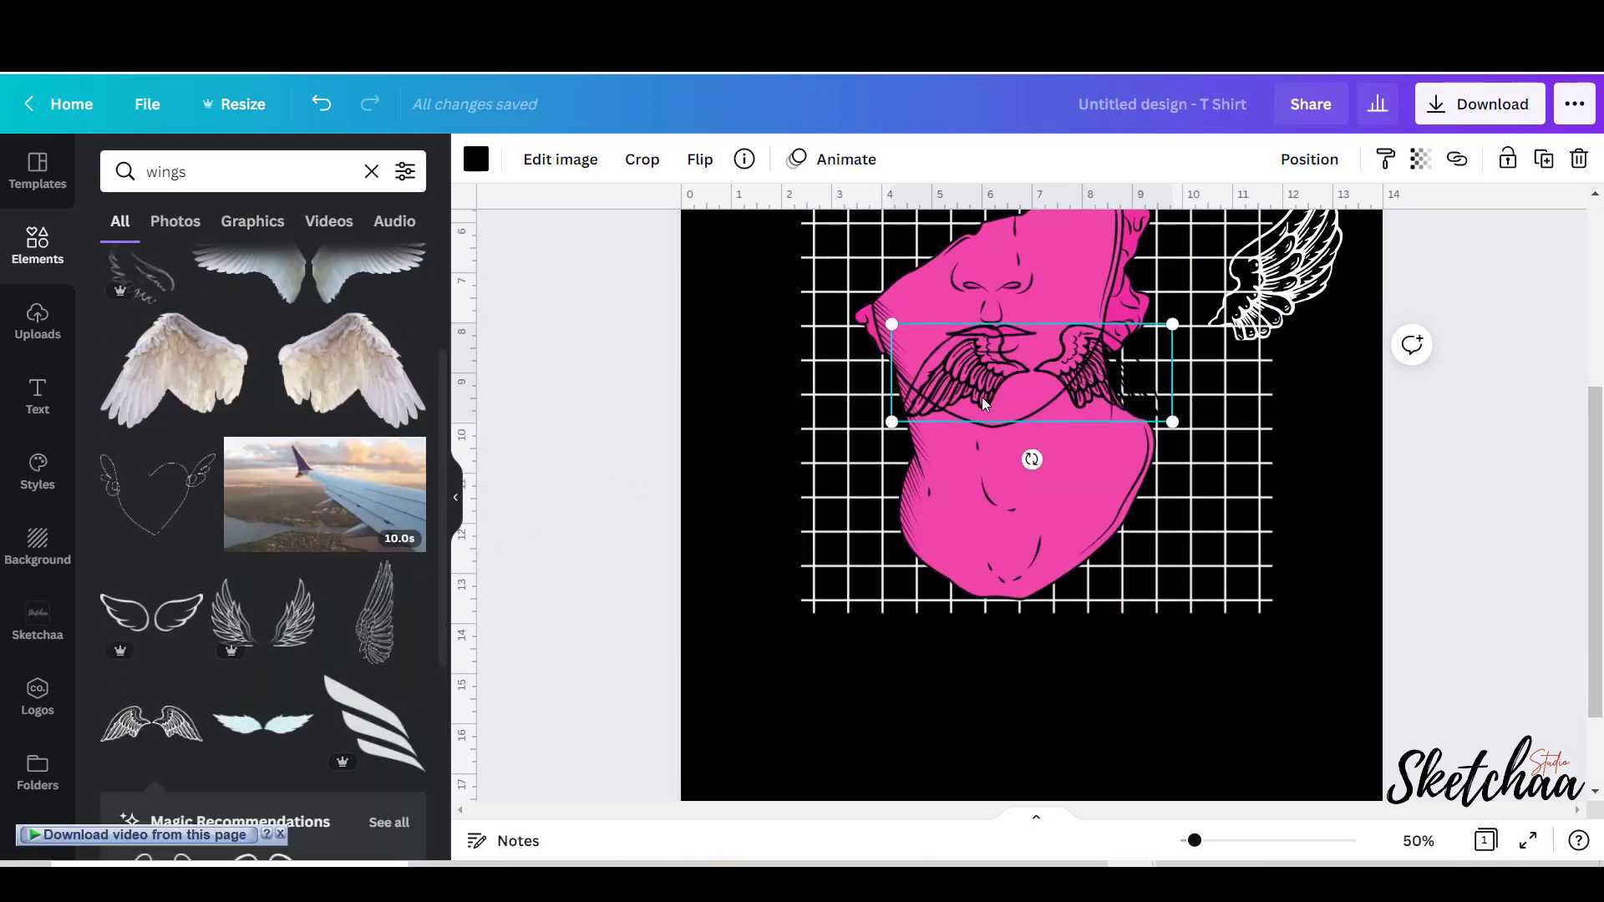
pyautogui.moveTo(984, 398); pyautogui.dragTo(1222, 527)
pyautogui.click(369, 624)
pyautogui.scroll(-8, 189, 613)
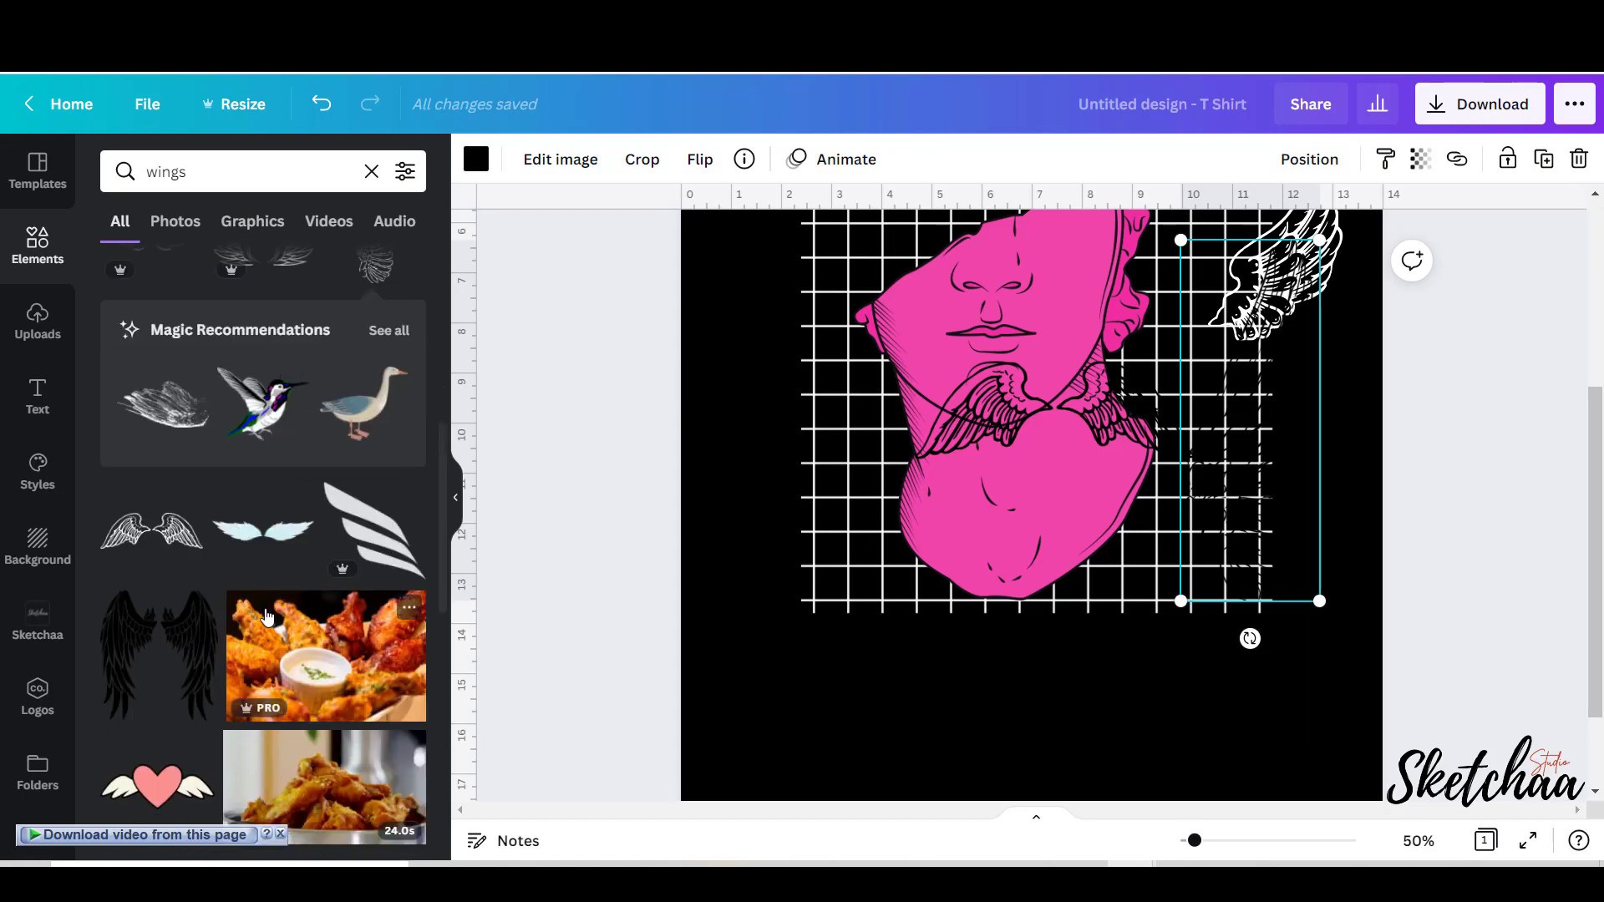
# Add the pair of white feathered wings to the page and crop it to a single wing.
pyautogui.click(189, 614)
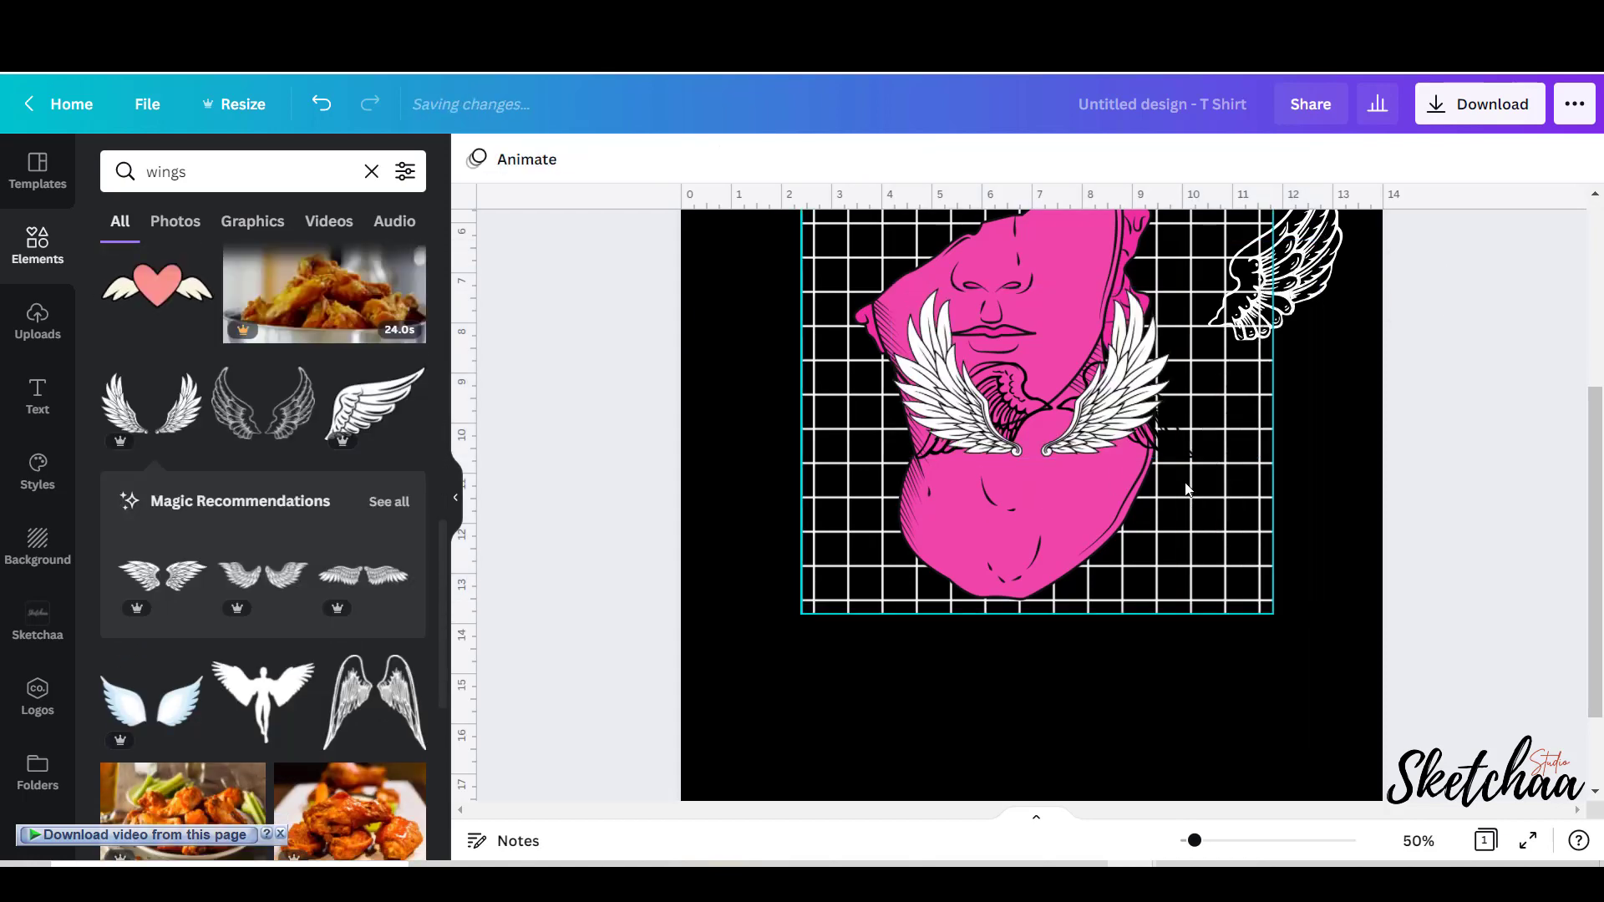
pyautogui.scroll(2, 1253, 418)
pyautogui.click(1265, 390)
pyautogui.click(1119, 480)
pyautogui.click(683, 159)
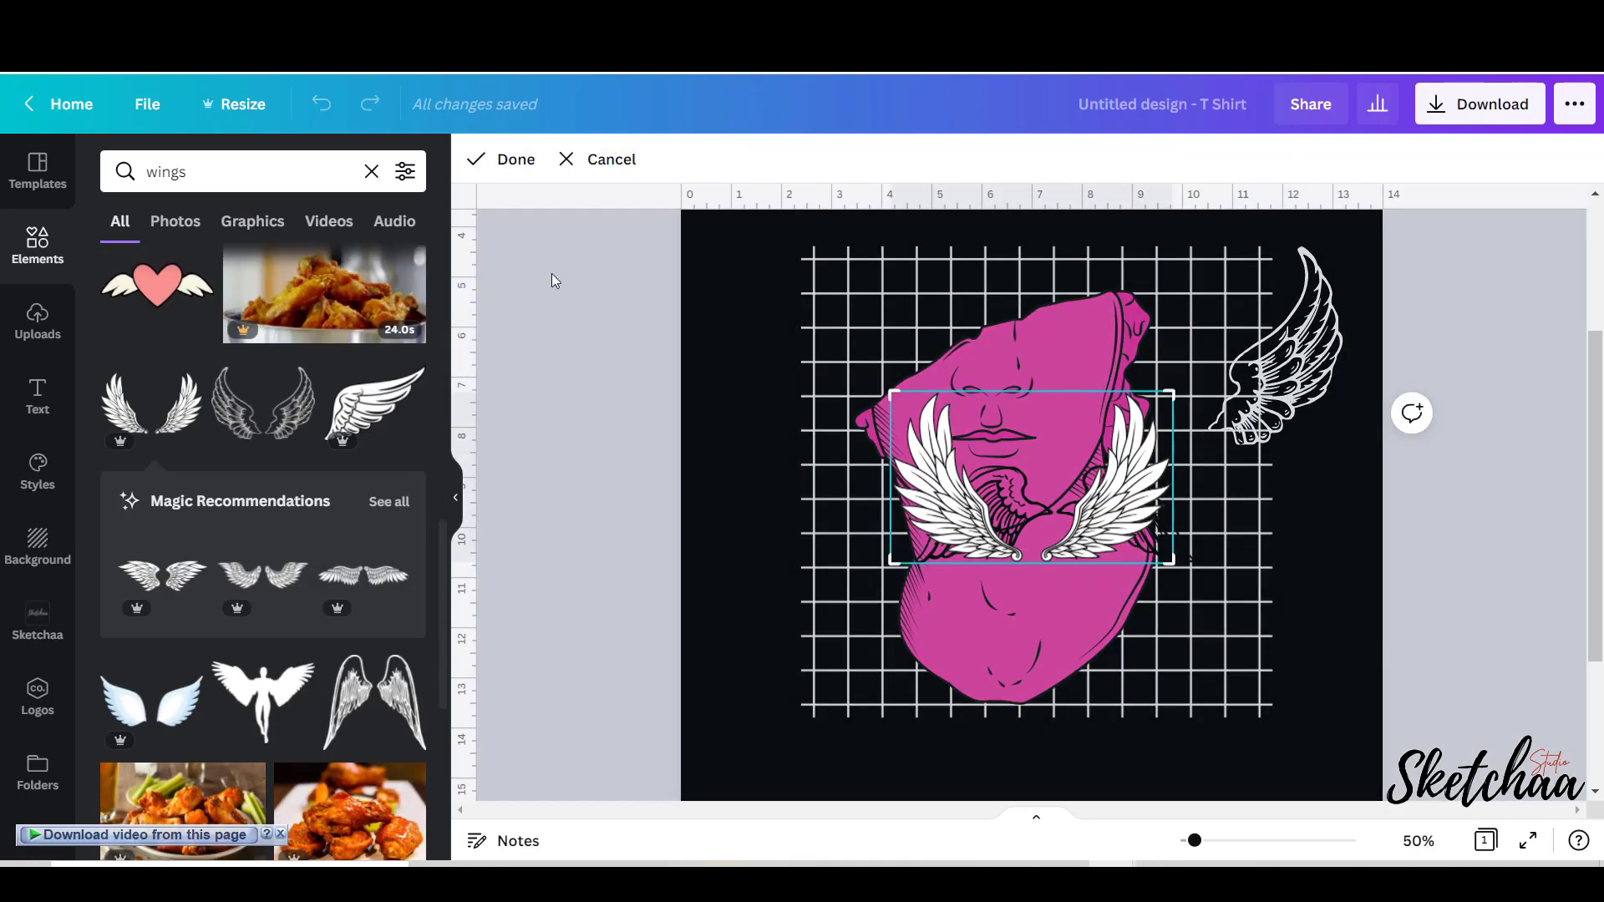
pyautogui.moveTo(888, 559); pyautogui.dragTo(1004, 553)
pyautogui.press('Return')
# Place the cropped white wing at the grid's upper right corner and delete the other wing graphics.
pyautogui.moveTo(1109, 533); pyautogui.dragTo(1251, 410)
pyautogui.press('Delete')
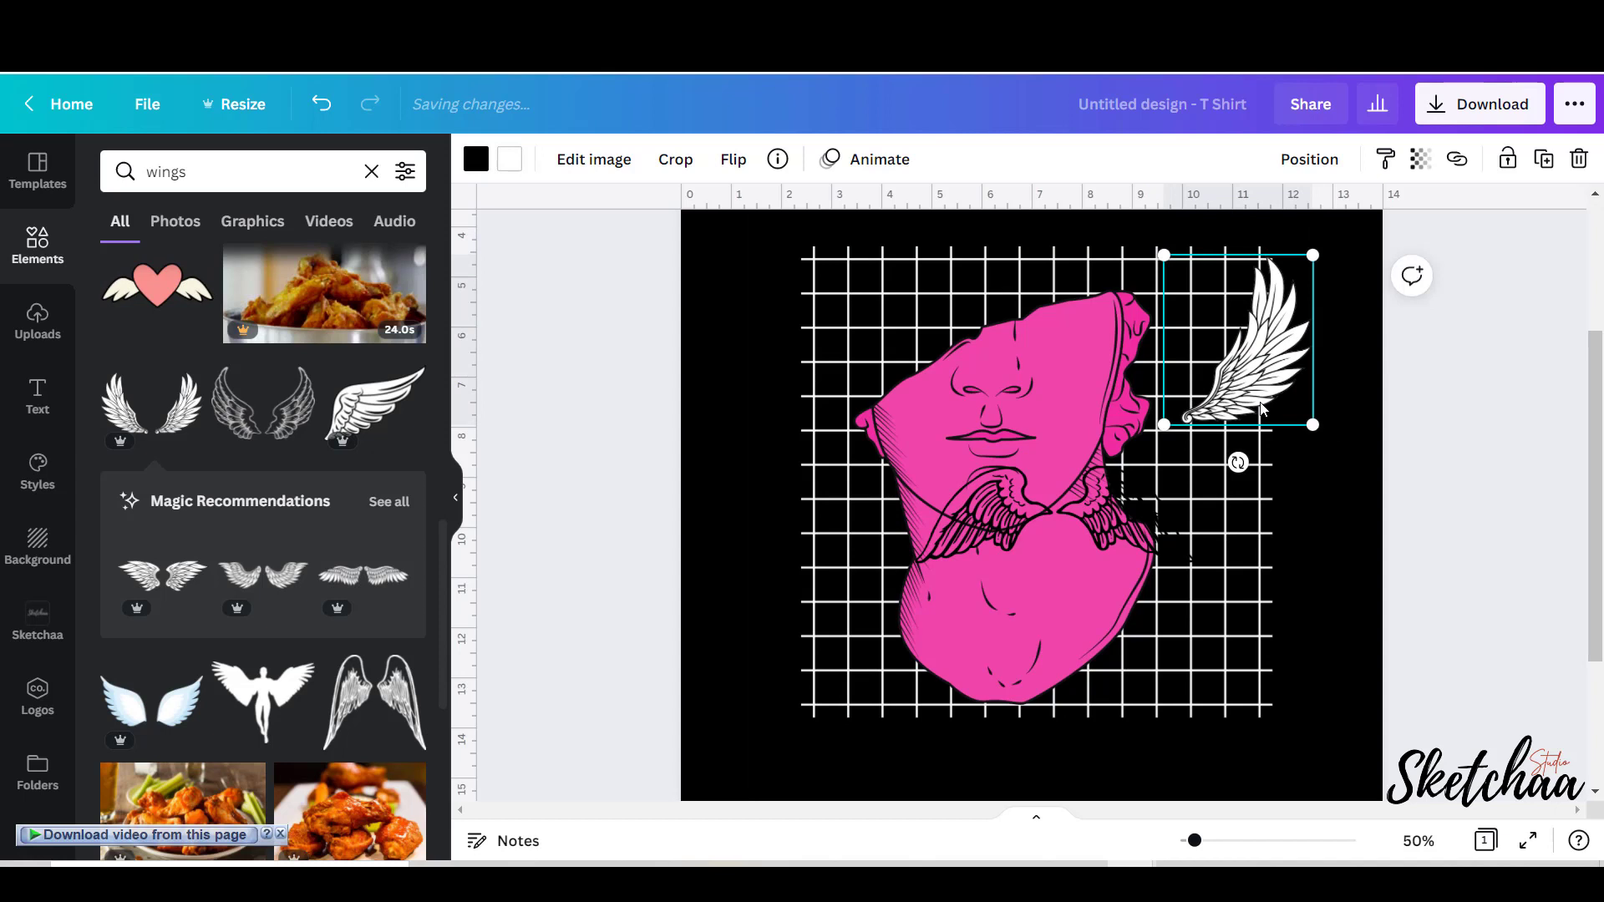
pyautogui.click(1118, 515)
pyautogui.press('Delete')
# Enlarge the statue face to about 6.7 wide by 8.8 high.
pyautogui.click(1105, 493)
pyautogui.moveTo(1168, 289); pyautogui.dragTo(1179, 269)
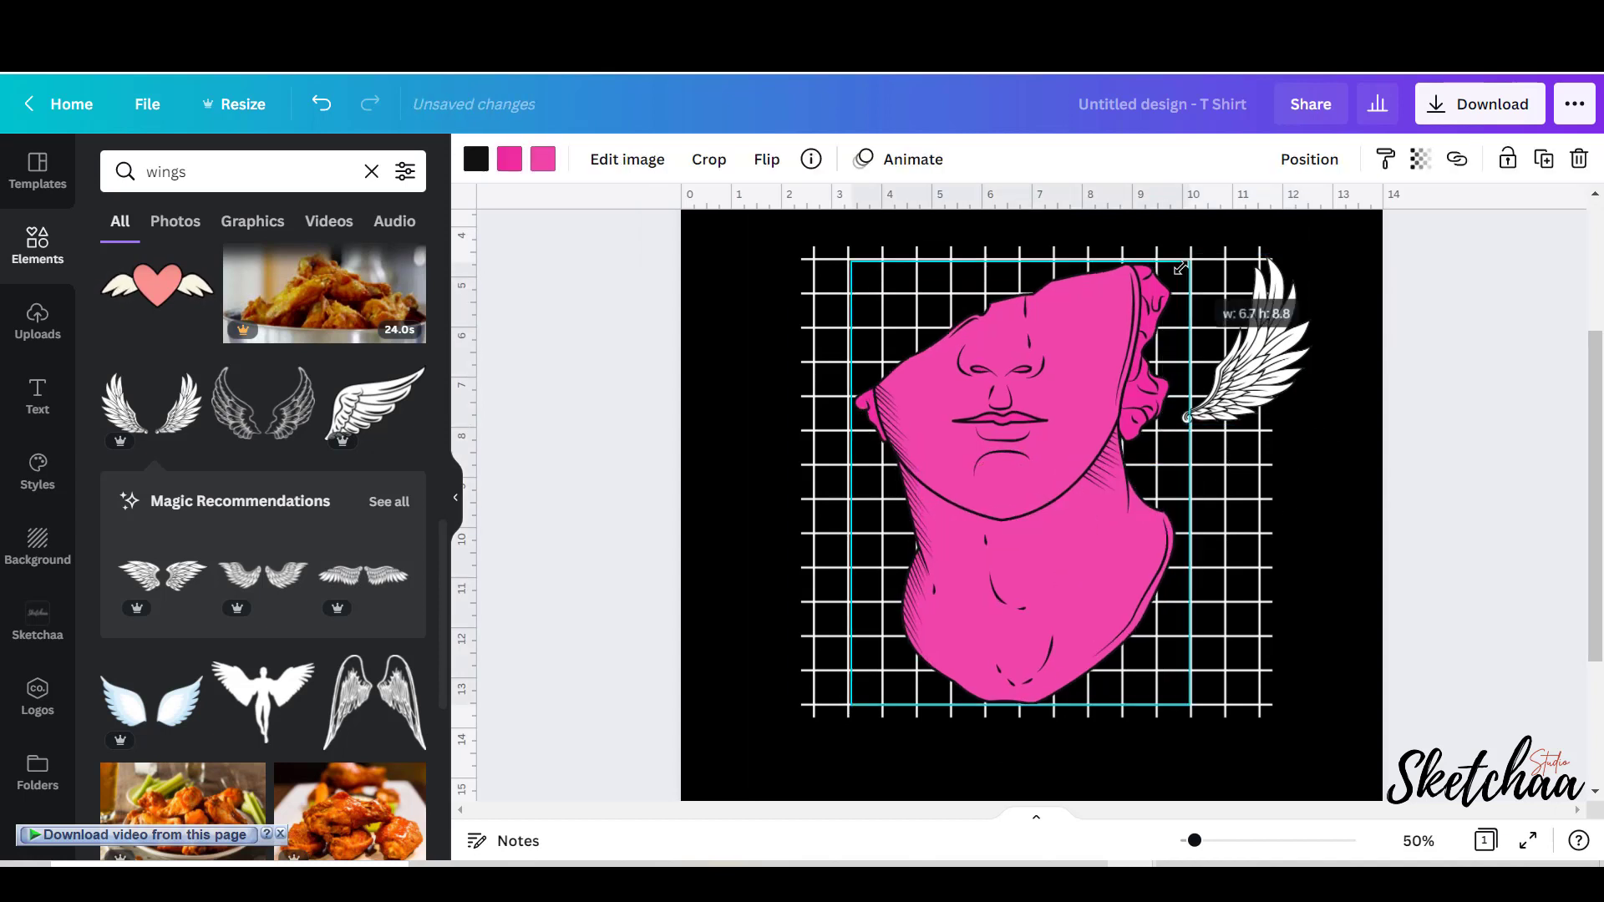
# Duplicate the white wing into a column of three along the grid's right edge, with the middle one flipped horizontally.
pyautogui.click(1287, 347)
pyautogui.hotkey('ctrl', 'd')
pyautogui.moveTo(1287, 351); pyautogui.dragTo(1240, 677)
pyautogui.click(733, 158)
pyautogui.click(761, 217)
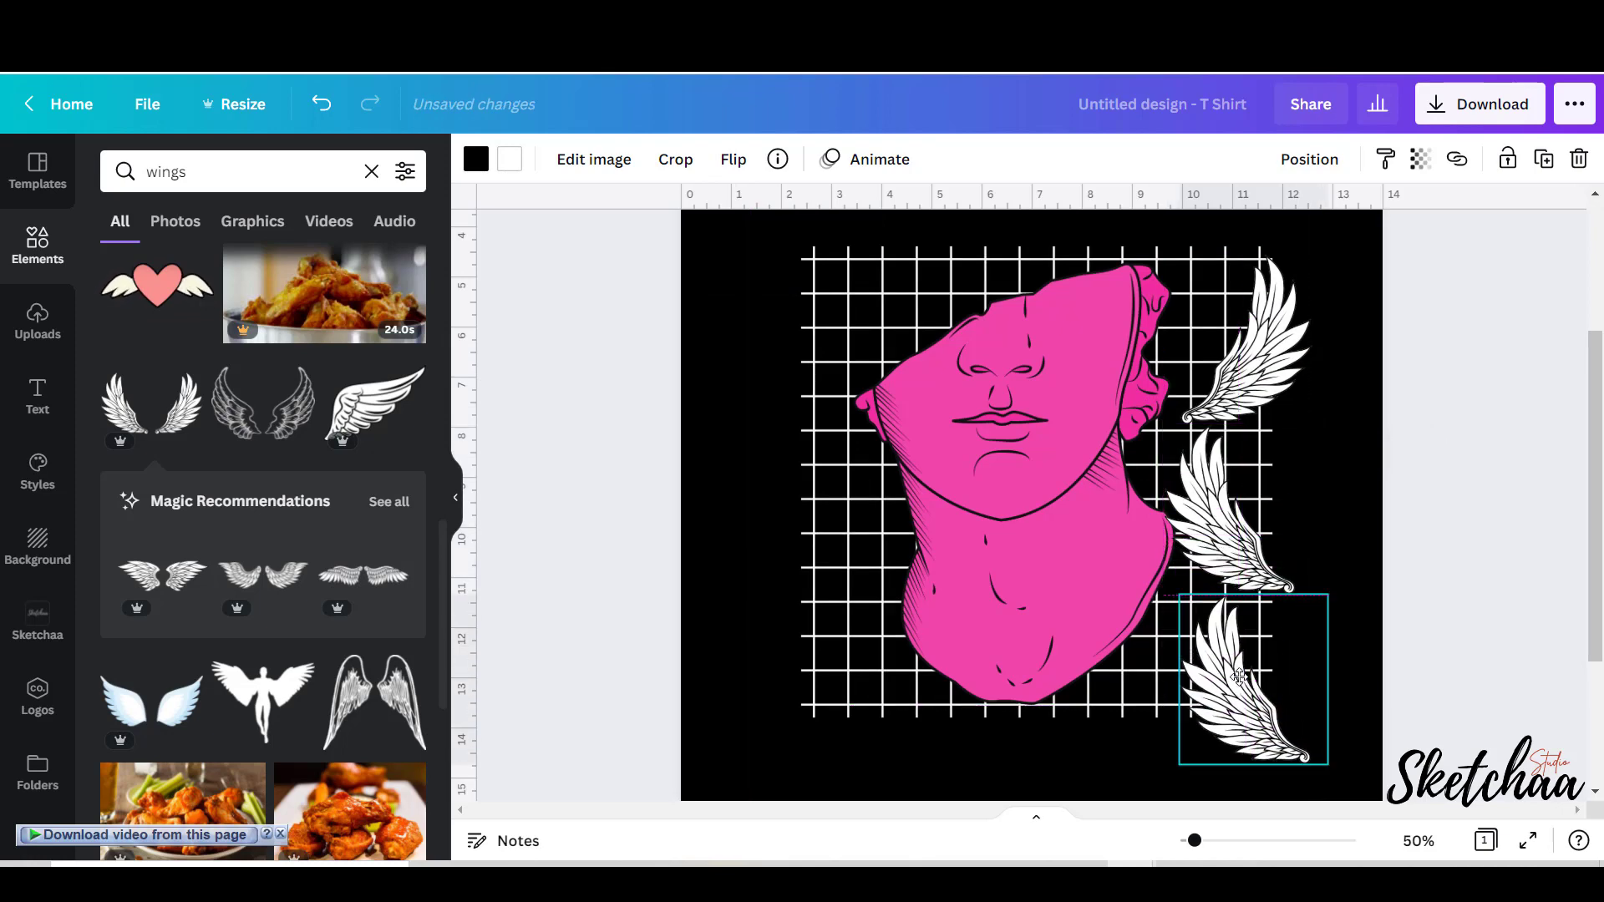
pyautogui.click(734, 159)
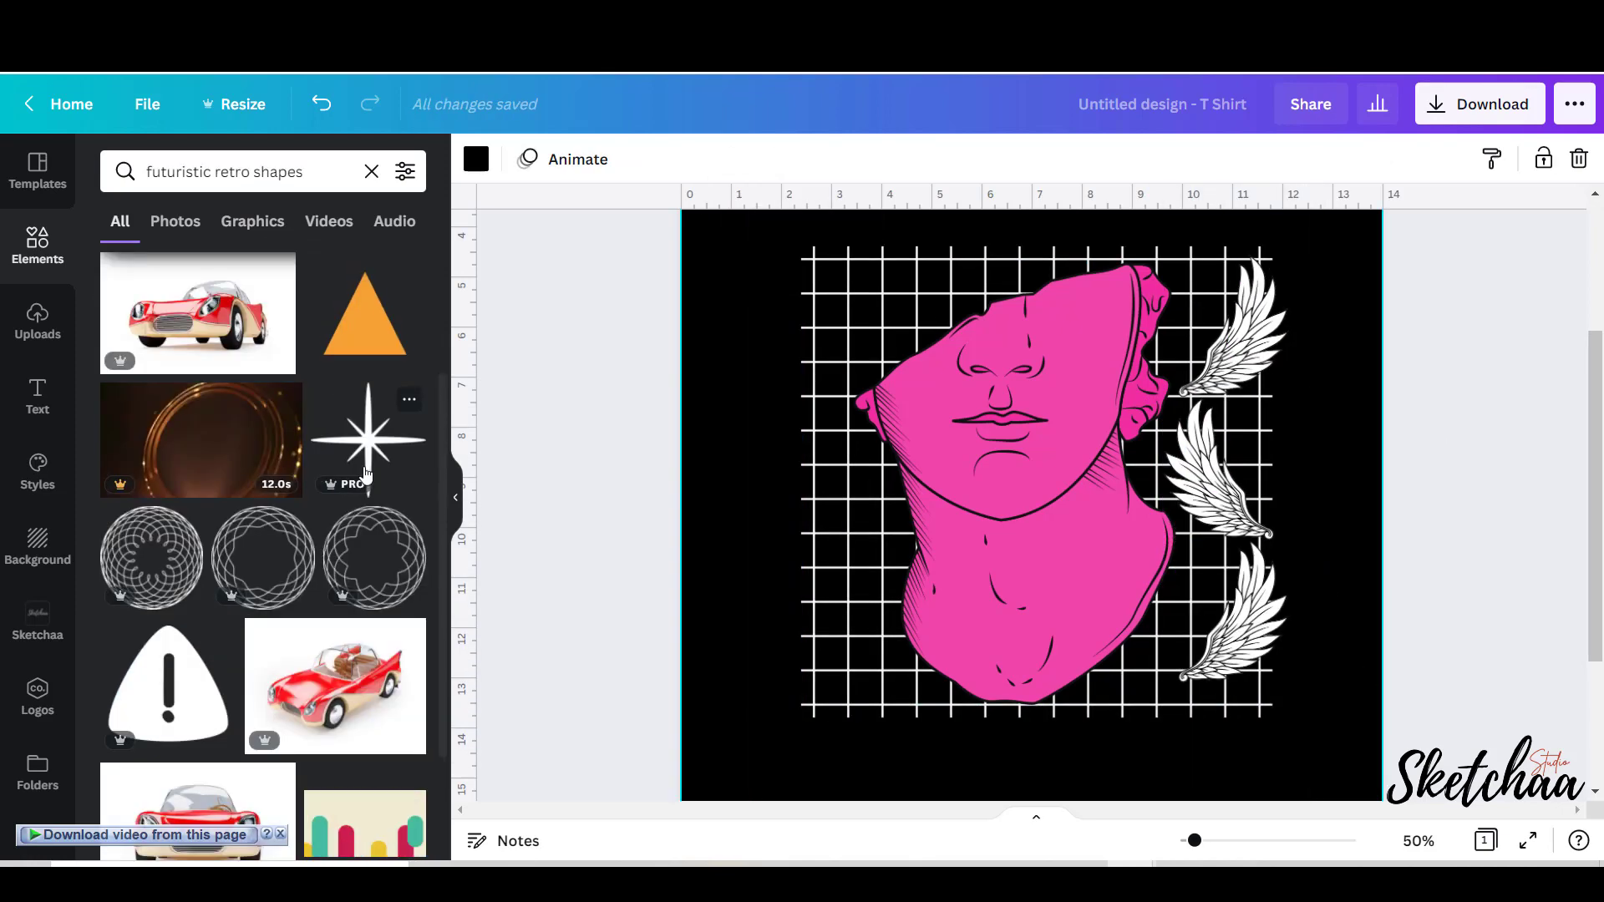
# Add the thin star graphic, shrink it, colour it white and overlap it with a rotated copy below the grid's right corner.
pyautogui.click(368, 336)
pyautogui.moveTo(1032, 267); pyautogui.dragTo(1126, 471)
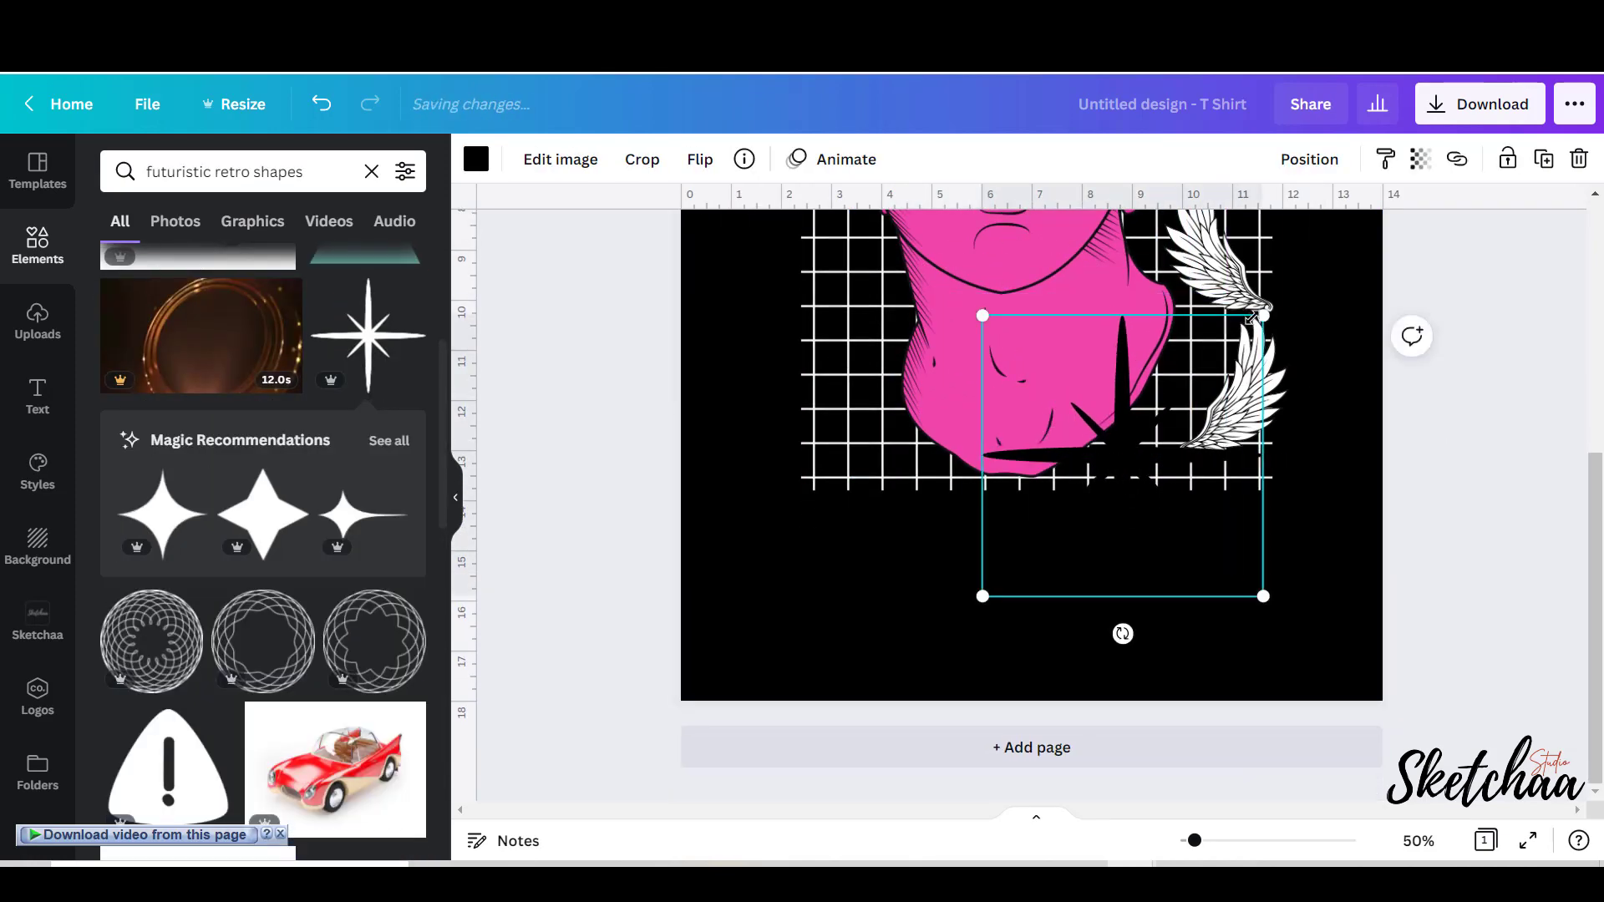
pyautogui.moveTo(1263, 315); pyautogui.dragTo(1172, 407)
pyautogui.click(476, 159)
pyautogui.click(403, 267)
pyautogui.moveTo(1059, 536); pyautogui.dragTo(1234, 558)
pyautogui.moveTo(1266, 626); pyautogui.dragTo(1267, 626)
pyautogui.click(1335, 530)
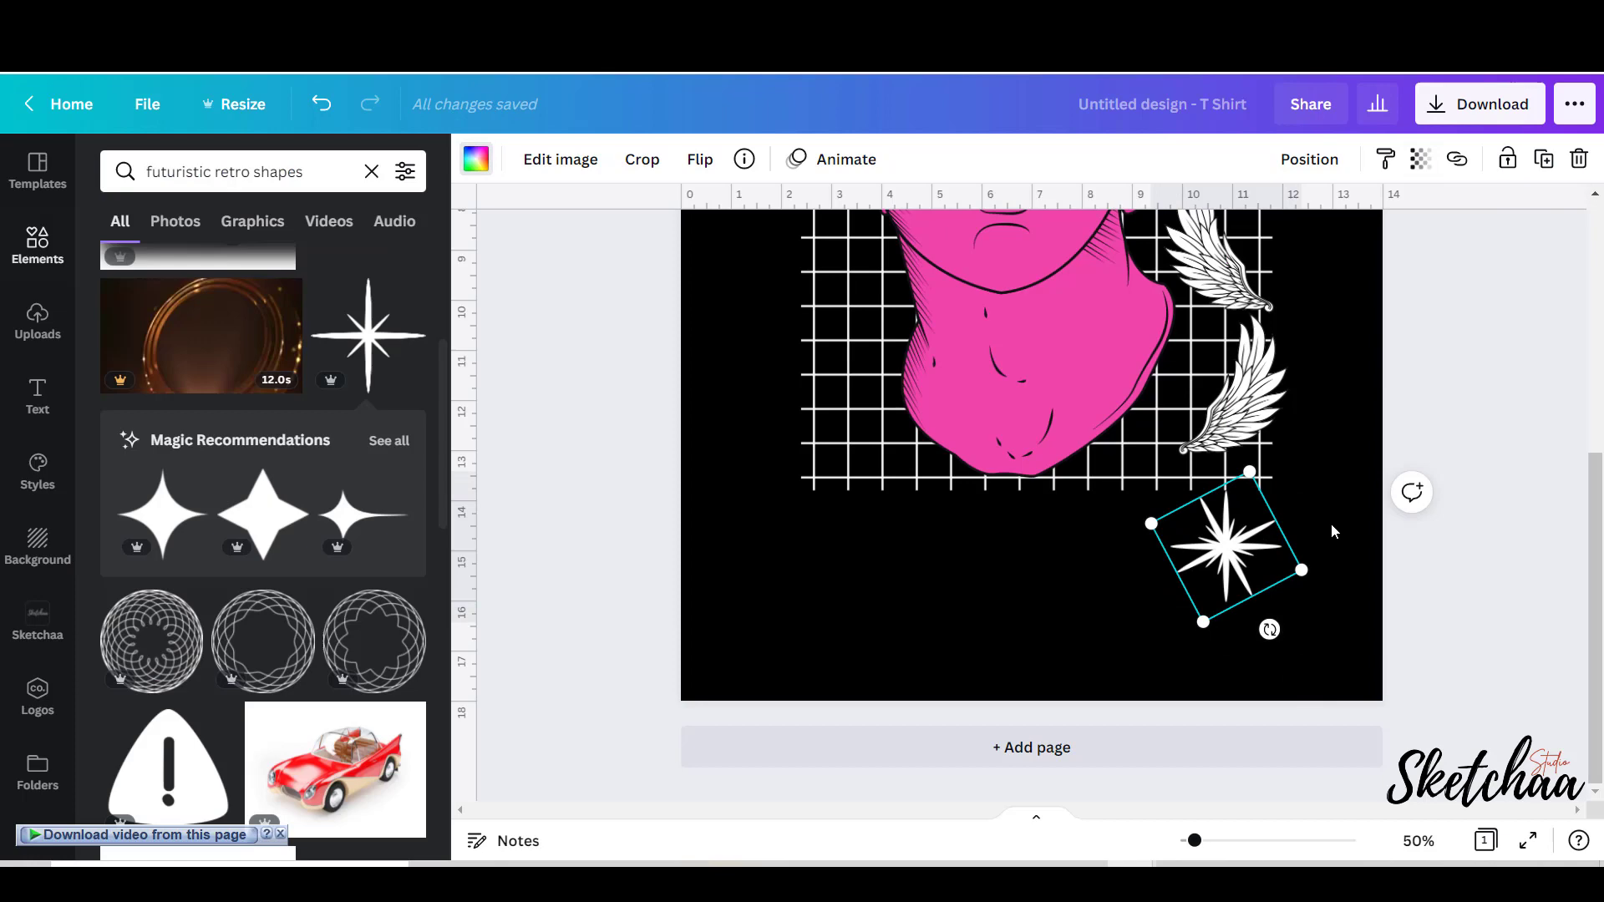
pyautogui.moveTo(1338, 537); pyautogui.dragTo(1245, 545)
pyautogui.click(1281, 171)
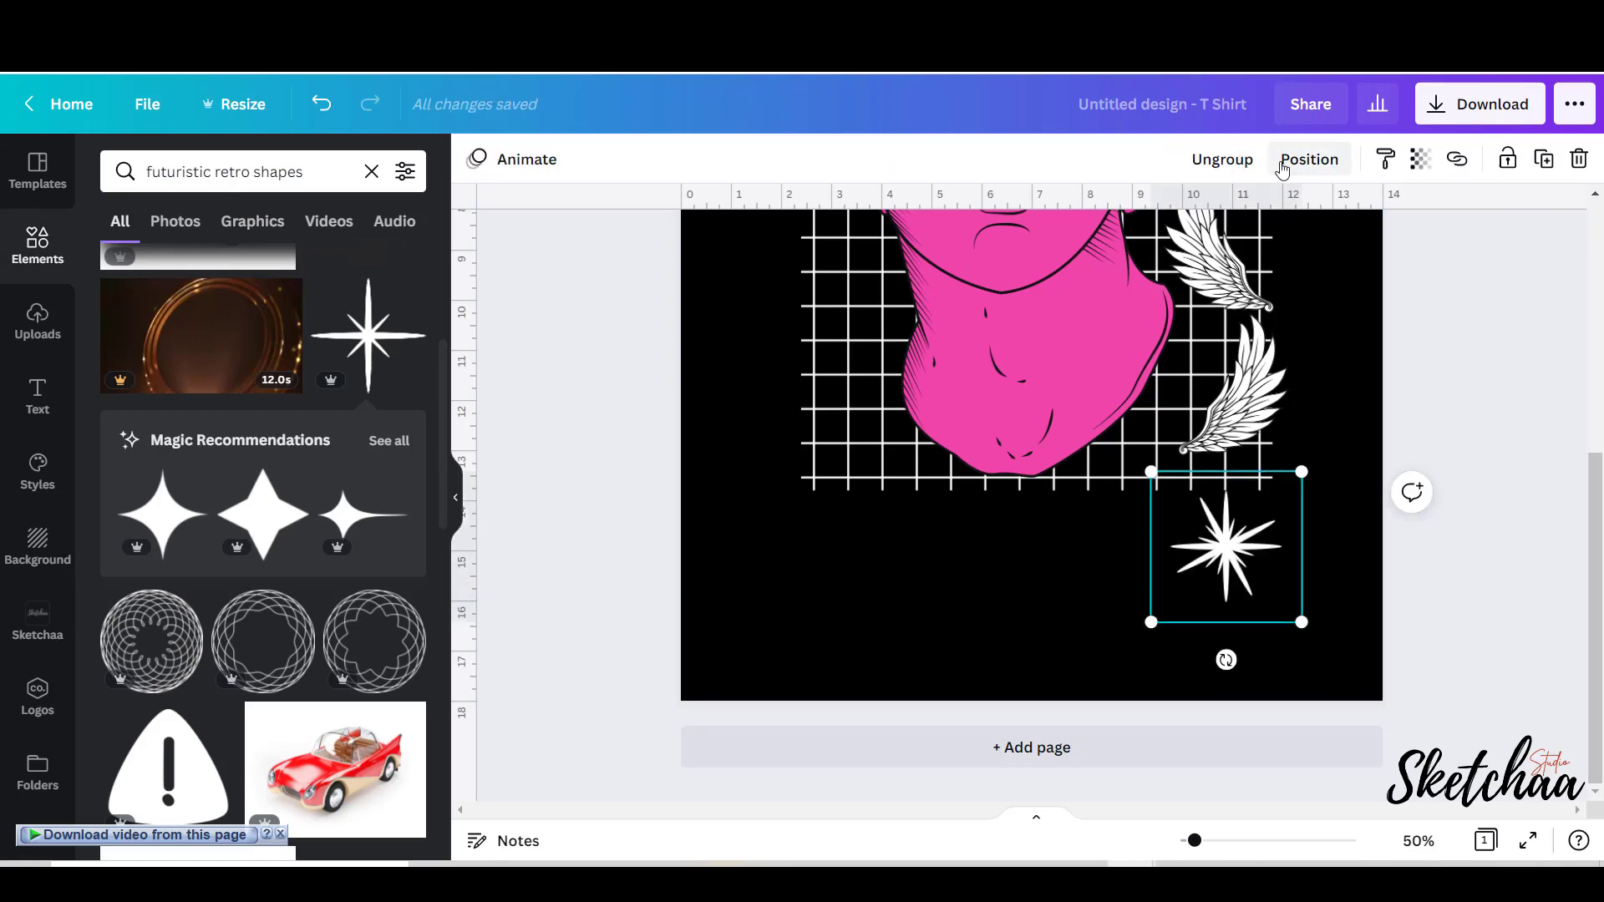
# Add the flower outline graphic, shrink it, colour it white and place copies of it below the grid.
pyautogui.scroll(-7, 338, 491)
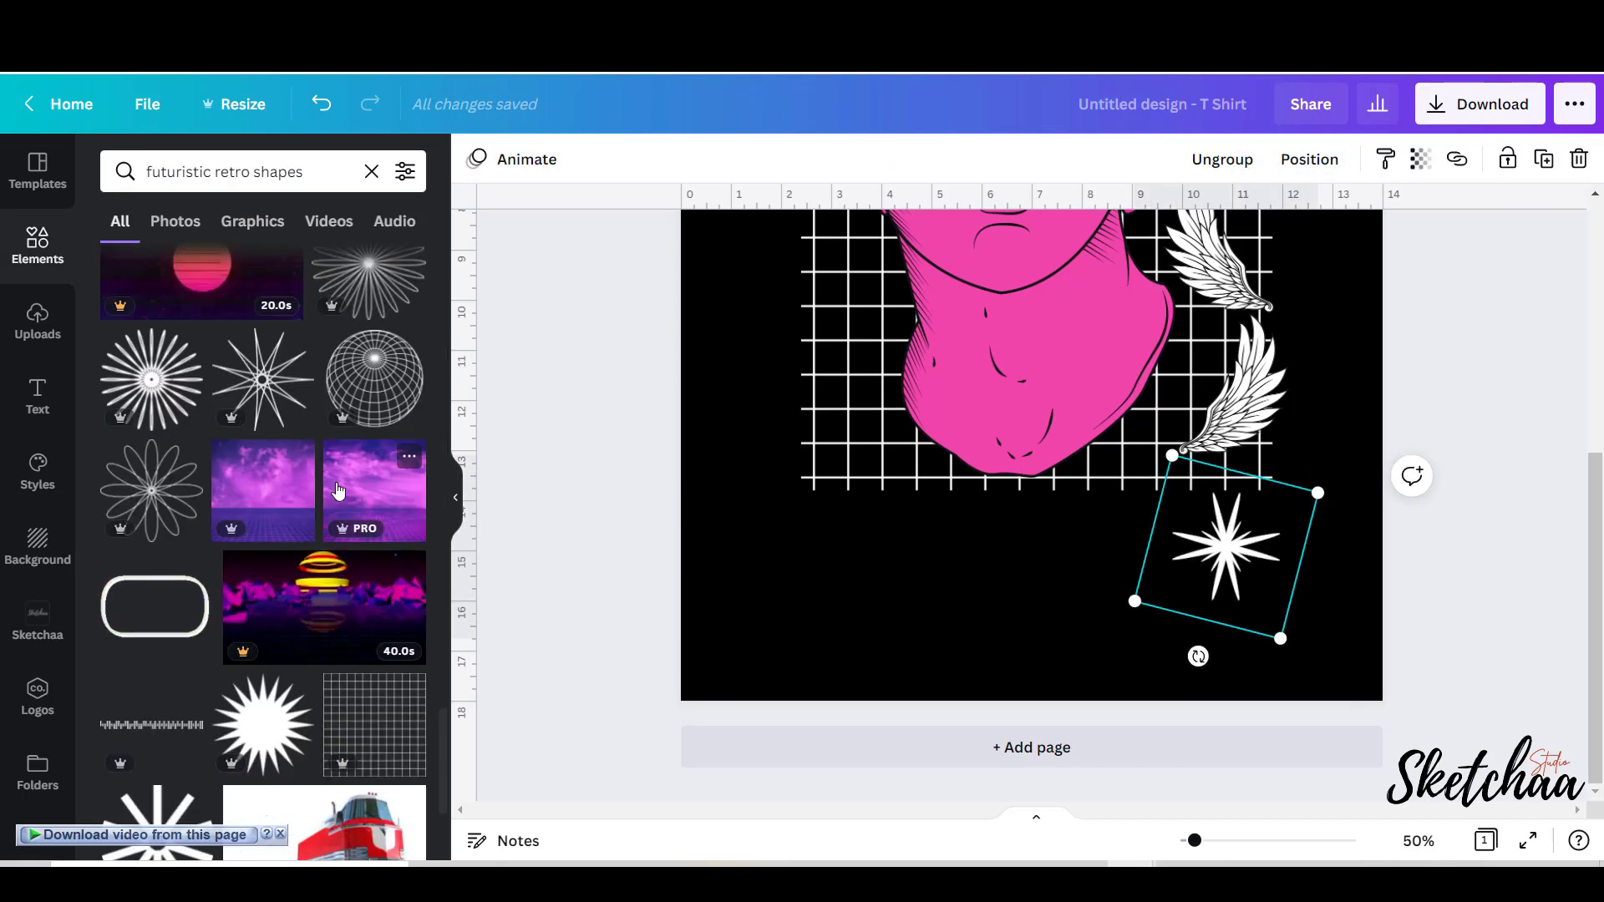
pyautogui.click(159, 491)
pyautogui.moveTo(1036, 275); pyautogui.dragTo(1053, 448)
pyautogui.moveTo(1187, 284); pyautogui.dragTo(1086, 455)
pyautogui.click(476, 159)
pyautogui.click(403, 267)
pyautogui.moveTo(1033, 512); pyautogui.dragTo(1150, 584)
pyautogui.moveTo(1169, 635); pyautogui.dragTo(1134, 600)
pyautogui.moveTo(1106, 551); pyautogui.dragTo(995, 535)
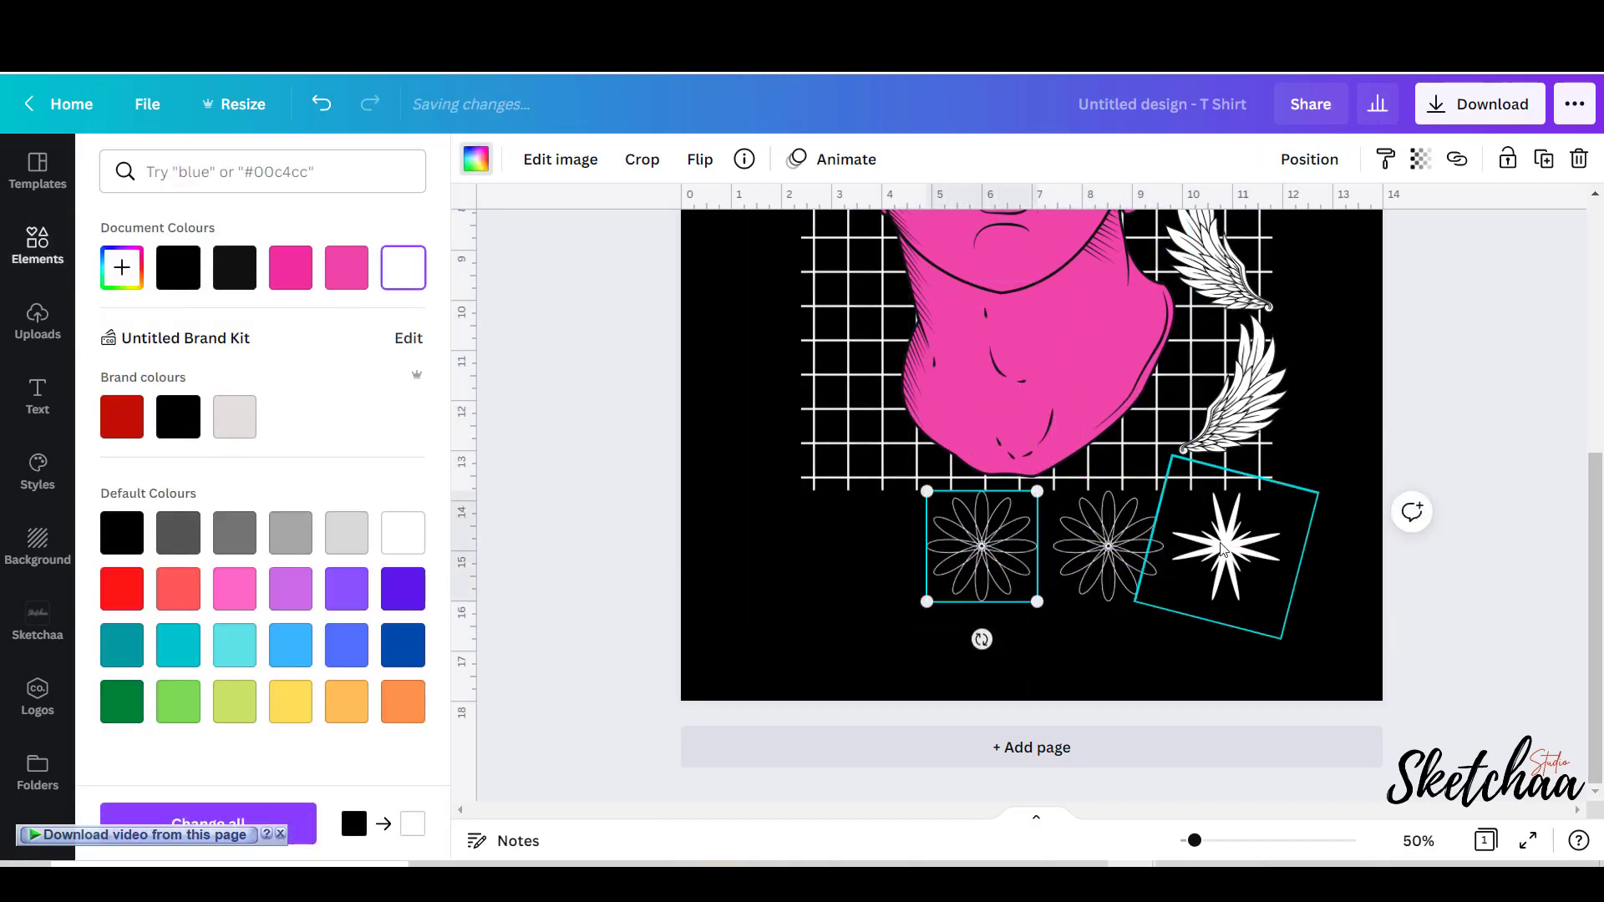
# Delete the overlapping stars and complete a row of three flower outlines below the grid.
pyautogui.click(1223, 545)
pyautogui.press('Delete')
pyautogui.keyDown('alt'); pyautogui.moveTo(1131, 553); pyautogui.dragTo(1019, 562); pyautogui.keyUp('alt')
pyautogui.click(1329, 544)
pyautogui.click(1340, 514)
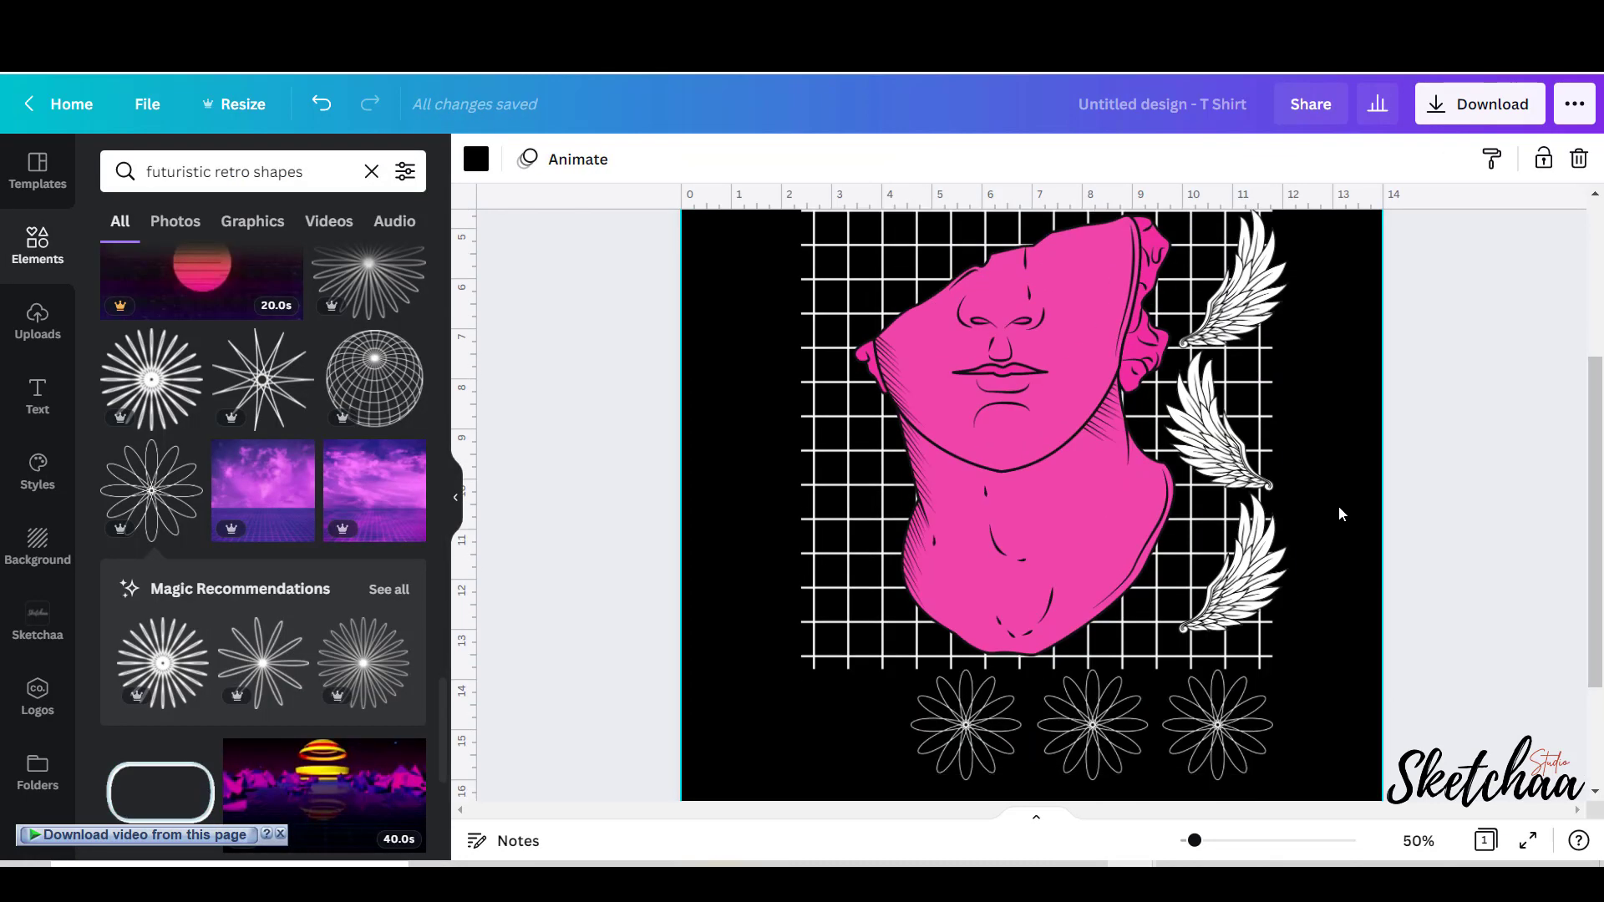
# Add the purple sky photo, size it to cover just beyond the grid and send it behind the other elements.
pyautogui.scroll(-20, 393, 451)
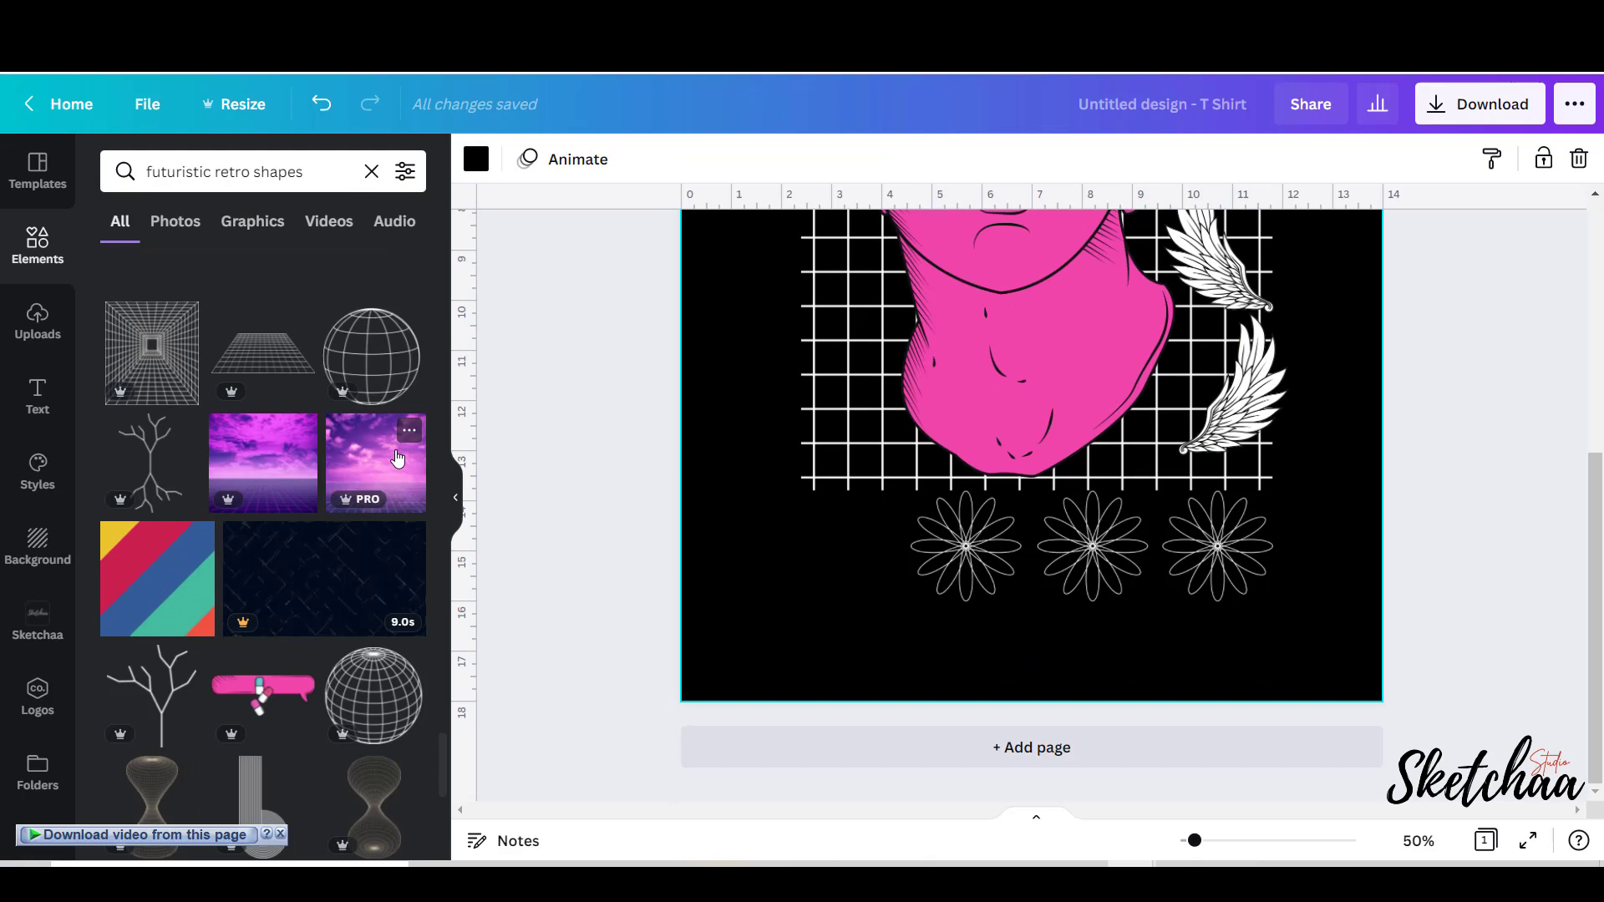
pyautogui.click(397, 458)
pyautogui.scroll(4, 786, 454)
pyautogui.moveTo(751, 281); pyautogui.dragTo(809, 340)
pyautogui.moveTo(1002, 404); pyautogui.dragTo(979, 381)
pyautogui.click(1313, 167)
pyautogui.click(1232, 263)
pyautogui.scroll(-2, 1328, 465)
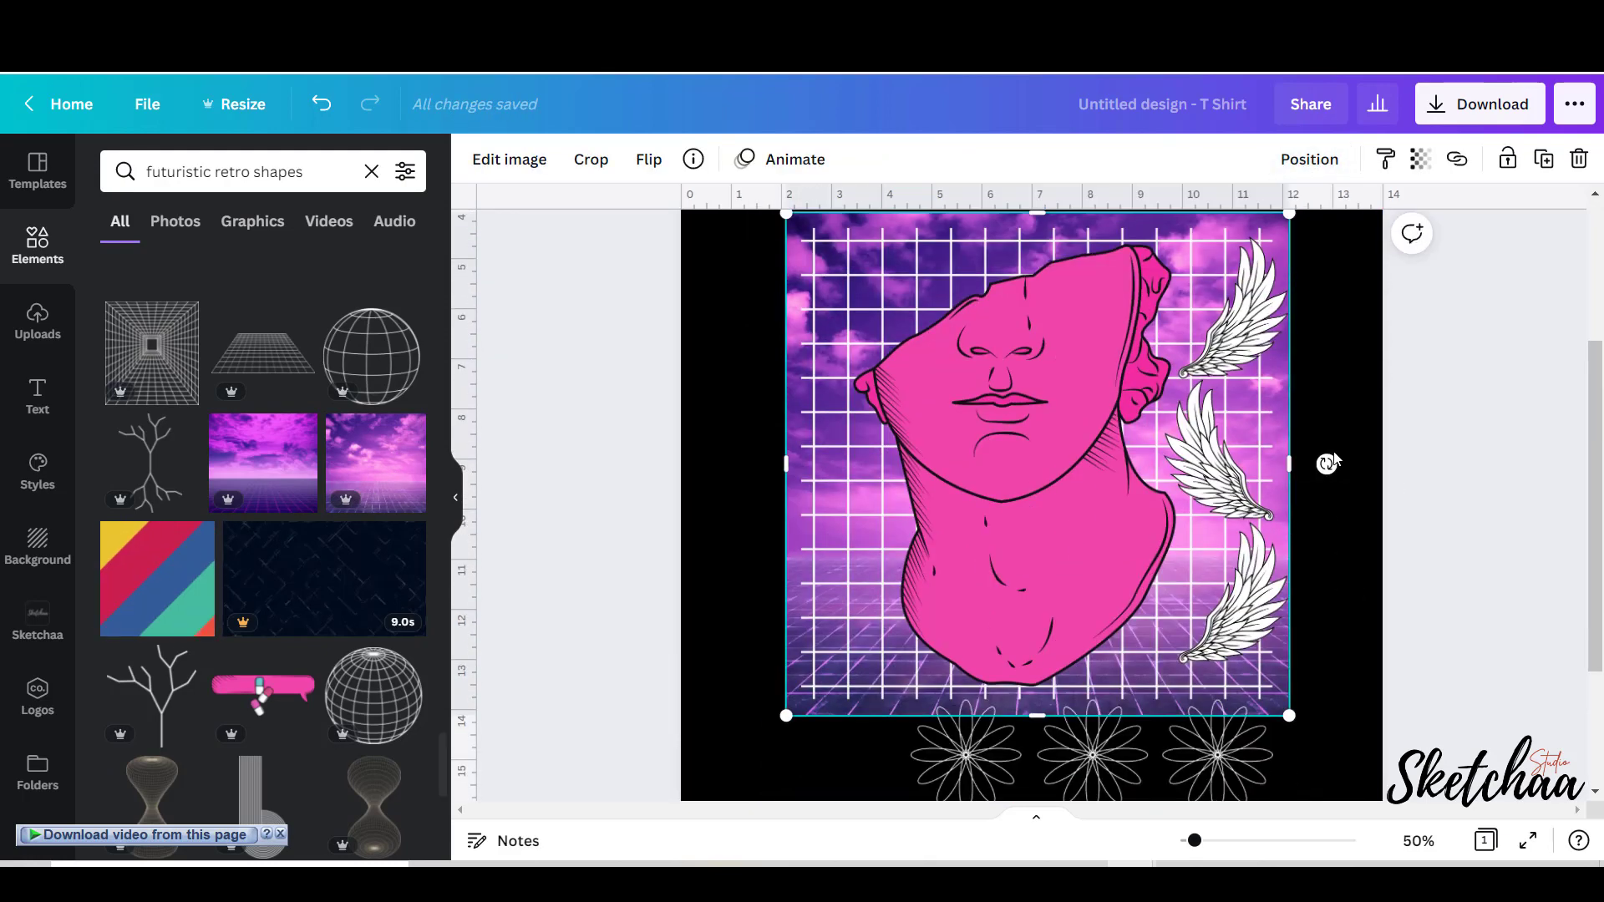
# Reposition the three flower outlines in a row just below the purple photo.
pyautogui.scroll(-3, 1332, 462)
pyautogui.click(1217, 558)
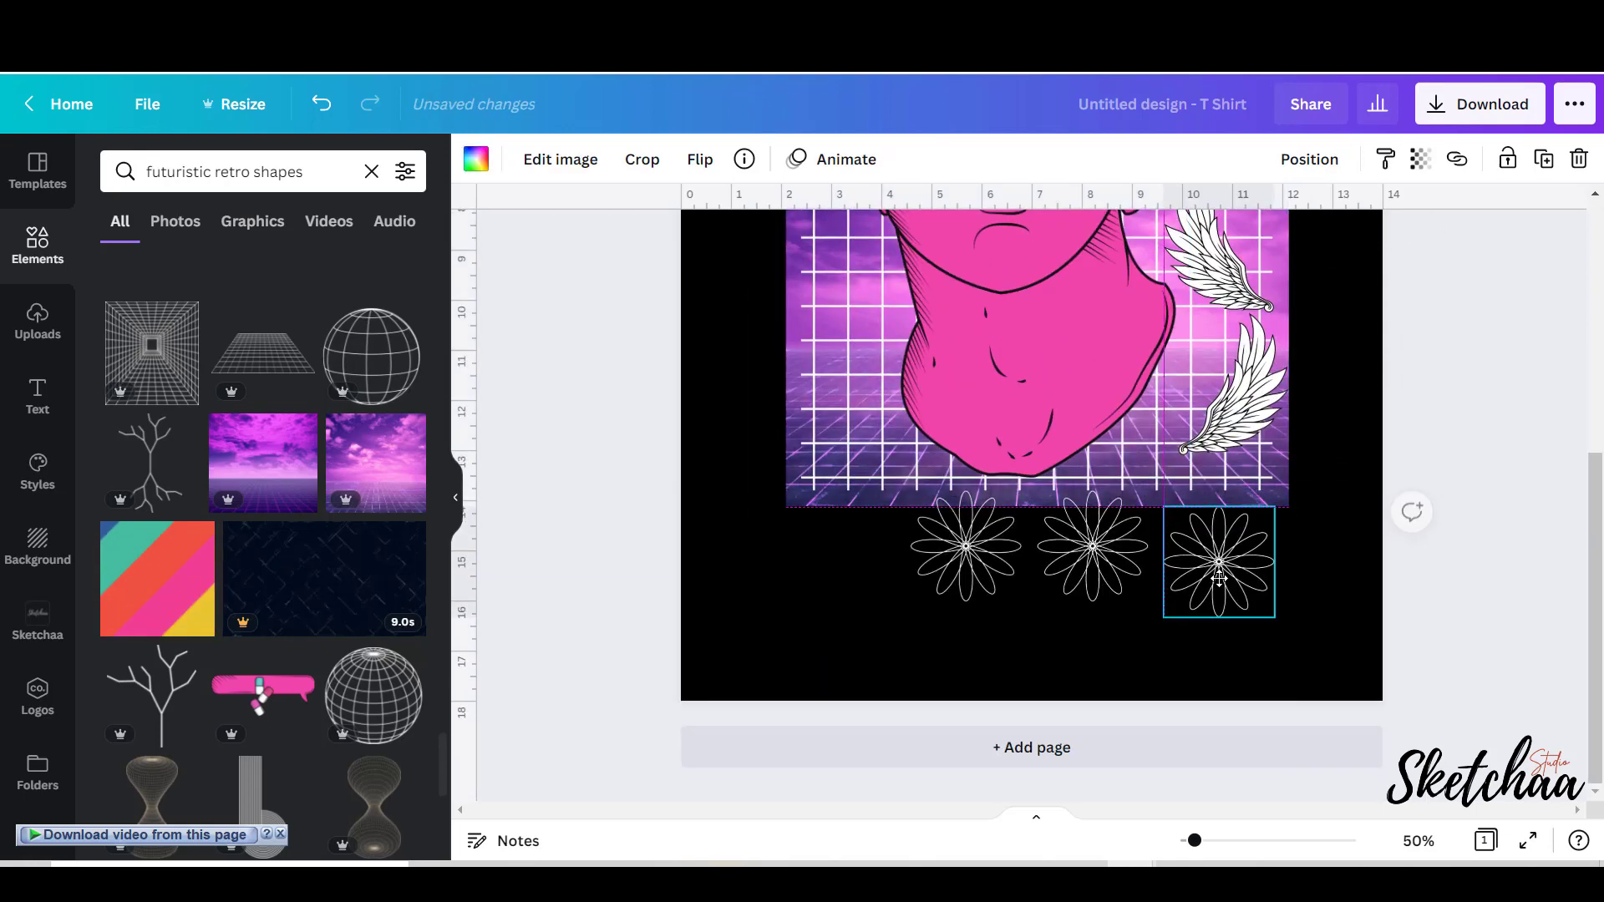
pyautogui.scroll(-3, 1232, 635)
pyautogui.click(1063, 631)
pyautogui.moveTo(1065, 627); pyautogui.dragTo(1127, 629)
pyautogui.moveTo(1003, 629); pyautogui.dragTo(1009, 636)
pyautogui.click(1300, 584)
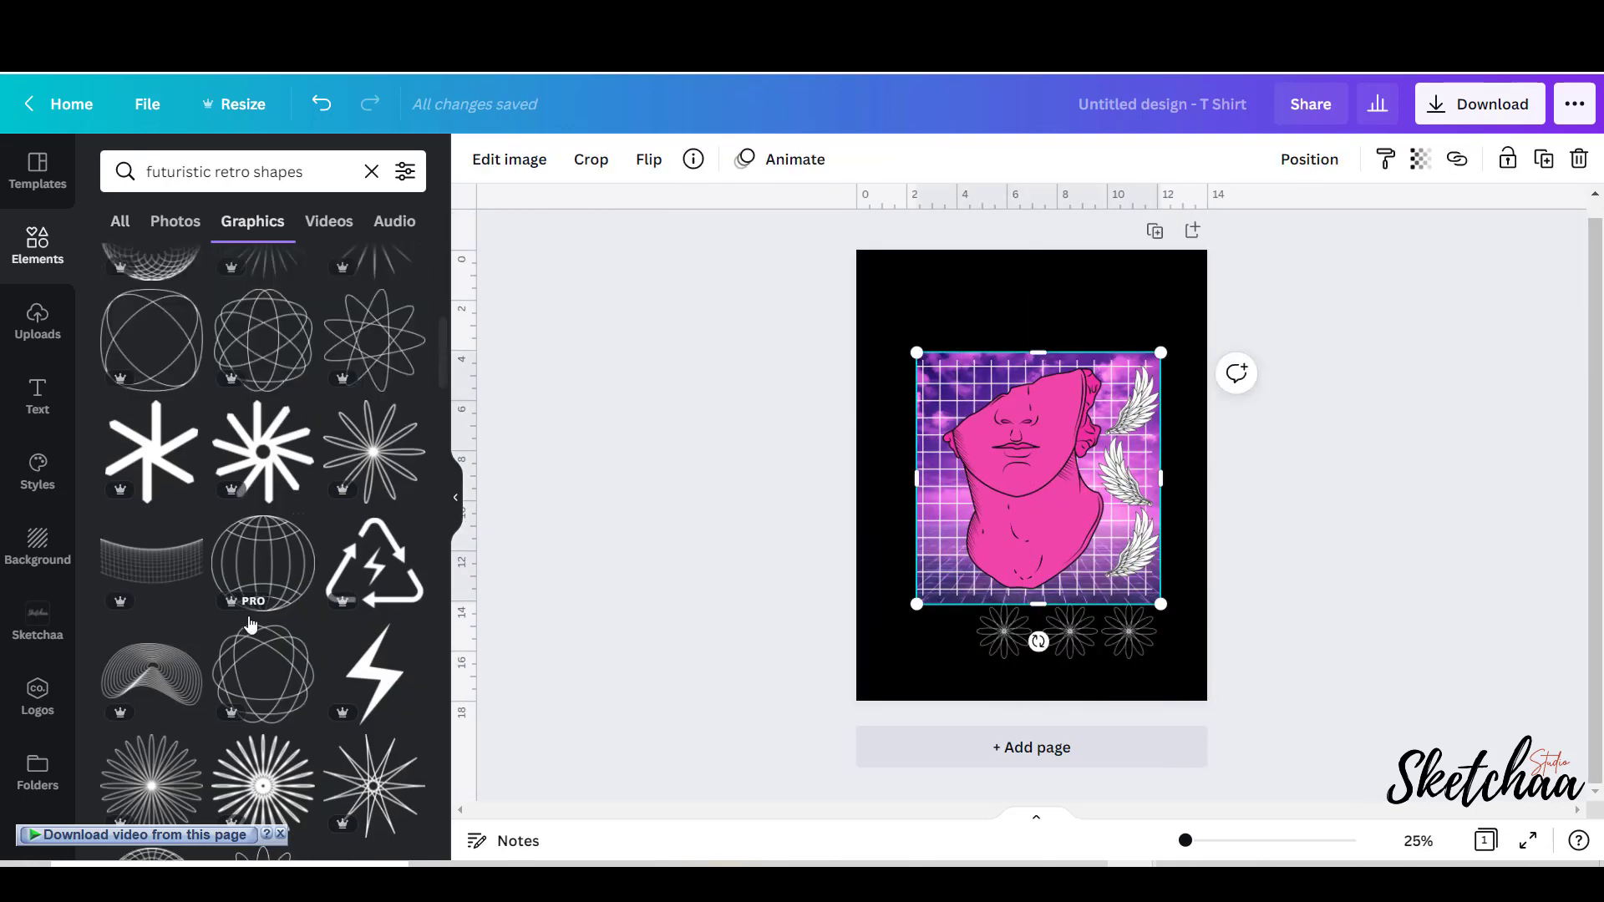
# Add the arched line graphic, shrink it, colour it white and duplicate it into a row of three above the grid.
pyautogui.click(185, 641)
pyautogui.scroll(-5, 410, 599)
pyautogui.moveTo(1034, 461); pyautogui.dragTo(1073, 301)
pyautogui.click(476, 160)
pyautogui.click(403, 268)
pyautogui.moveTo(1000, 359); pyautogui.dragTo(1081, 311)
pyautogui.moveTo(1085, 291); pyautogui.dragTo(959, 341)
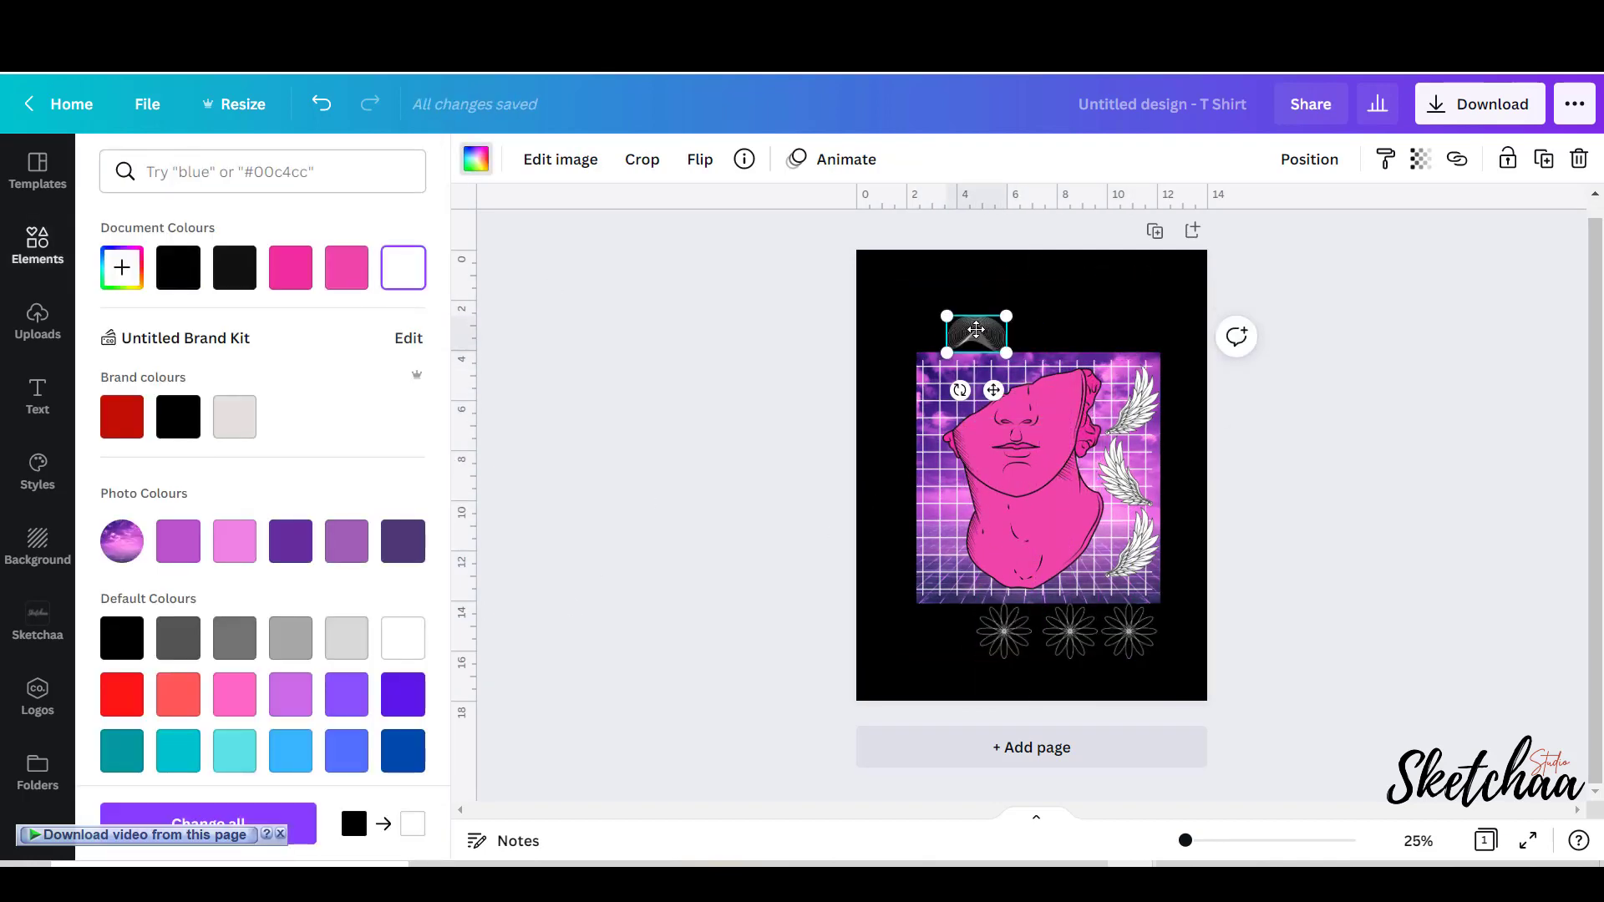
pyautogui.hotkey('ctrl', 'd')
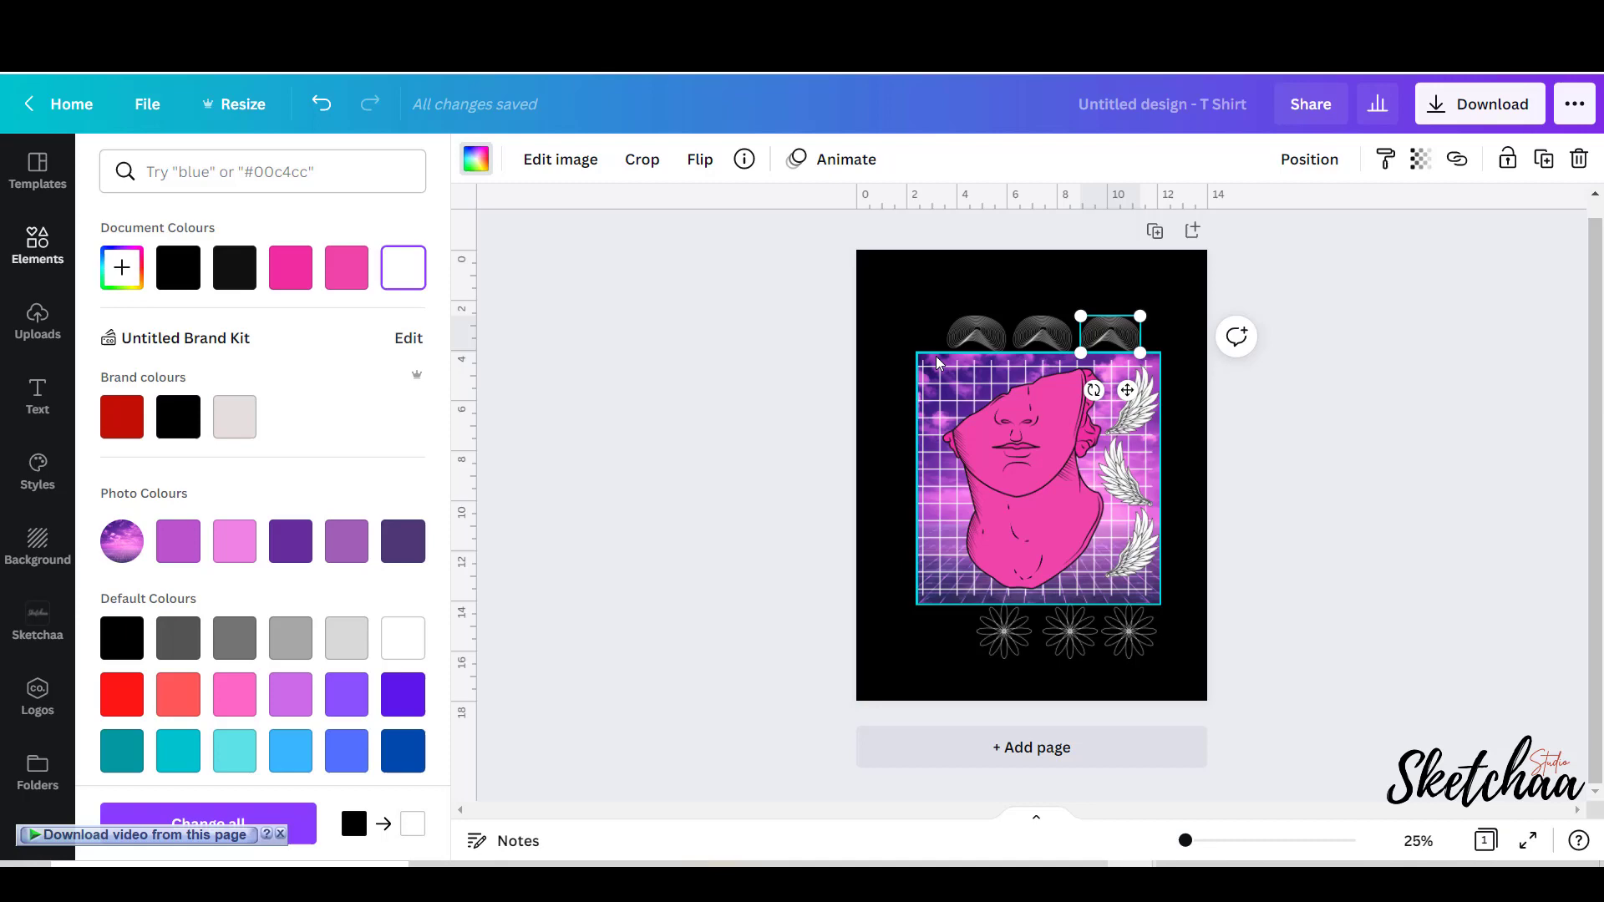
# Delete the purple sky photo and enlarge the statue face slightly towards the lower left.
pyautogui.click(937, 363)
pyautogui.press('Delete')
pyautogui.click(1041, 526)
pyautogui.moveTo(943, 587); pyautogui.dragTo(930, 603)
pyautogui.click(1245, 508)
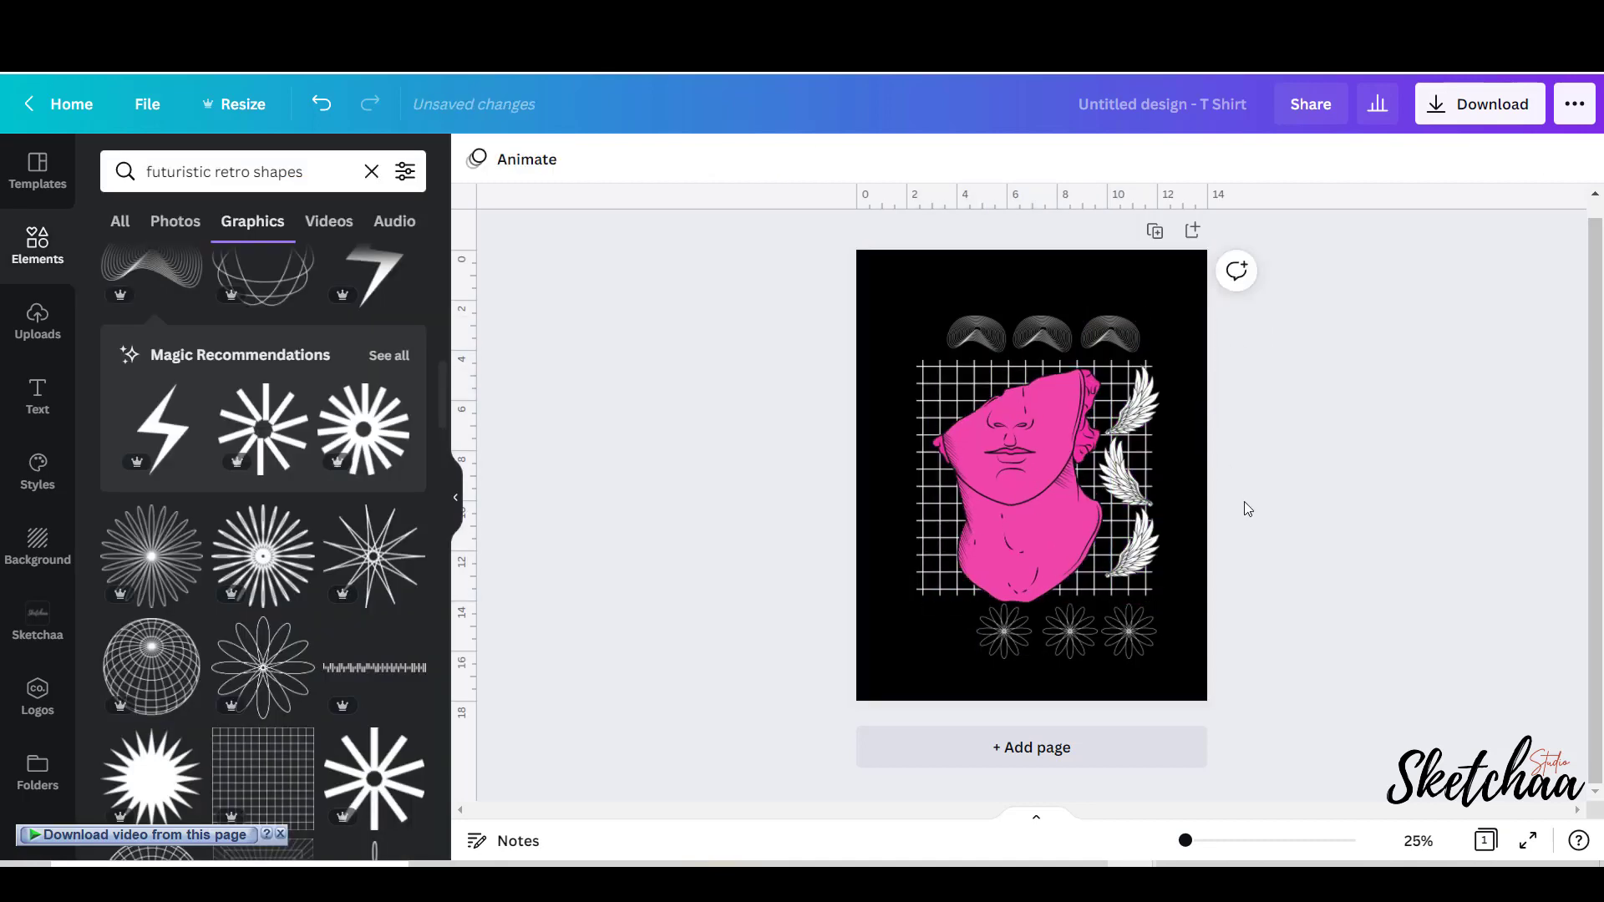
# Search the graphics for "roman column" and place two small white columns side by side below the grid's left corner.
pyautogui.moveTo(1195, 647); pyautogui.dragTo(1020, 634)
pyautogui.scroll(-5, 264, 543)
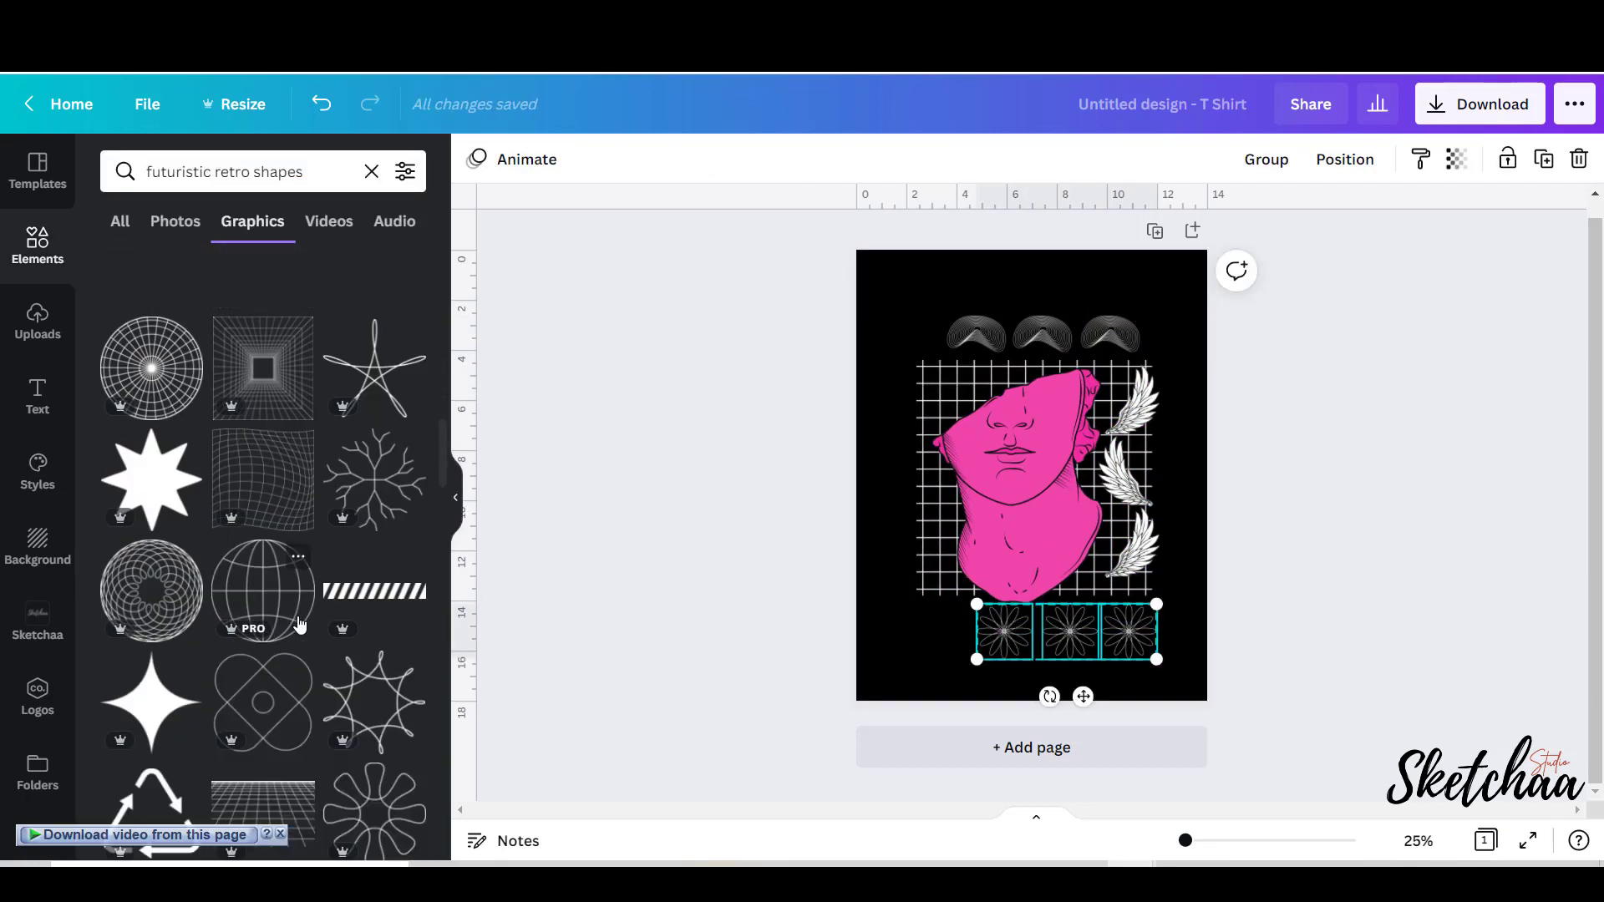
pyautogui.tripleClick(315, 171)
pyautogui.write('roman column')
pyautogui.press('Return')
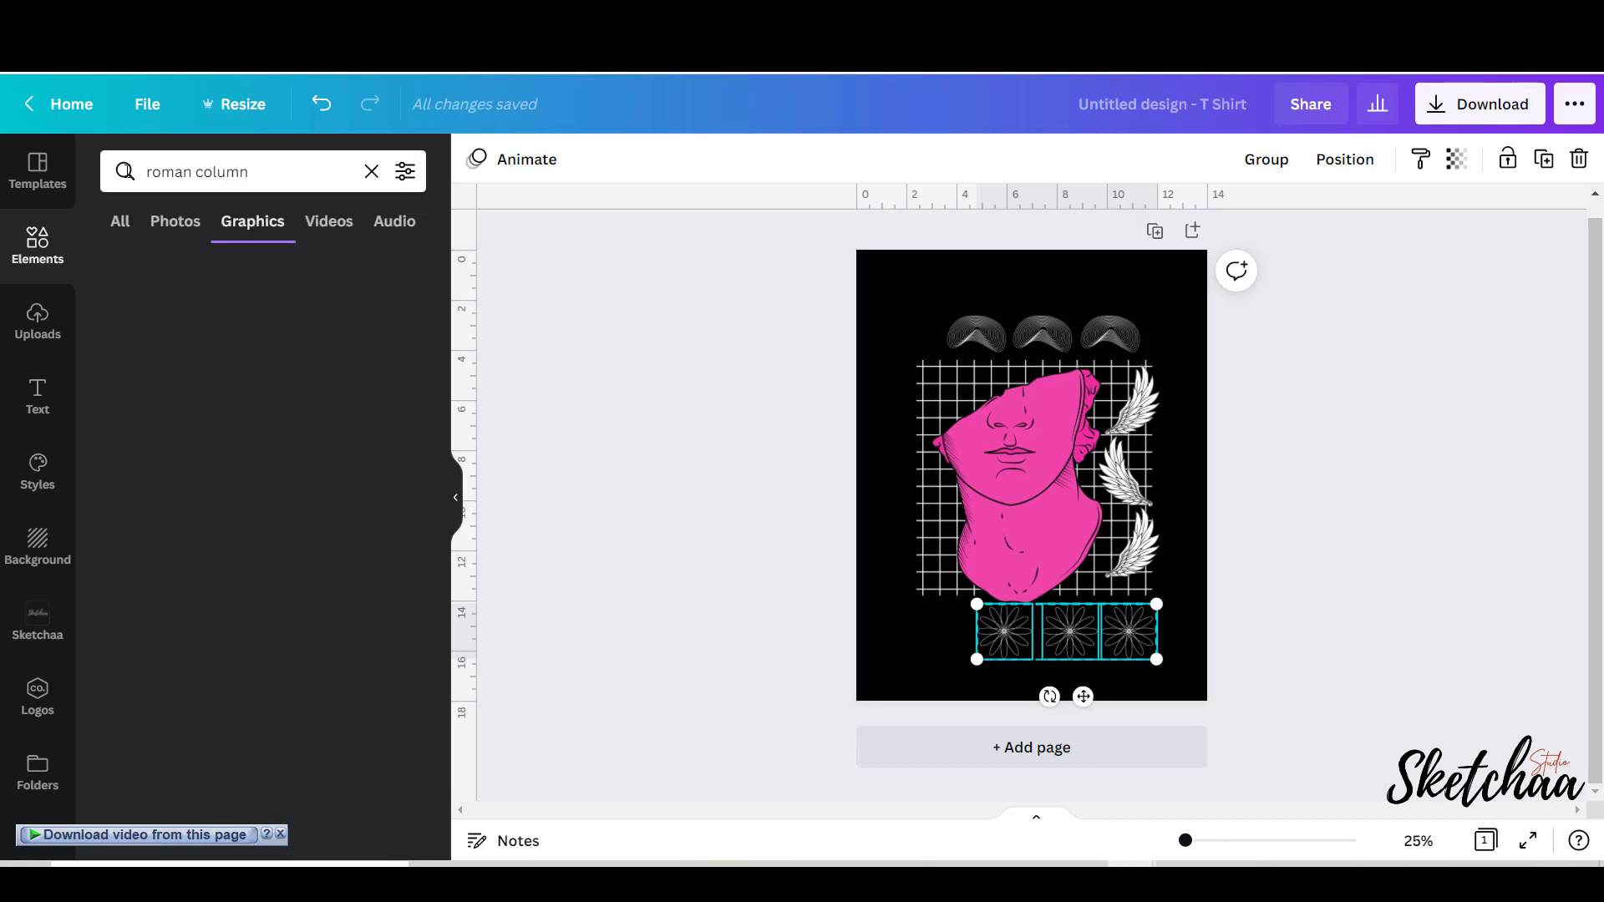
pyautogui.scroll(-5, 279, 400)
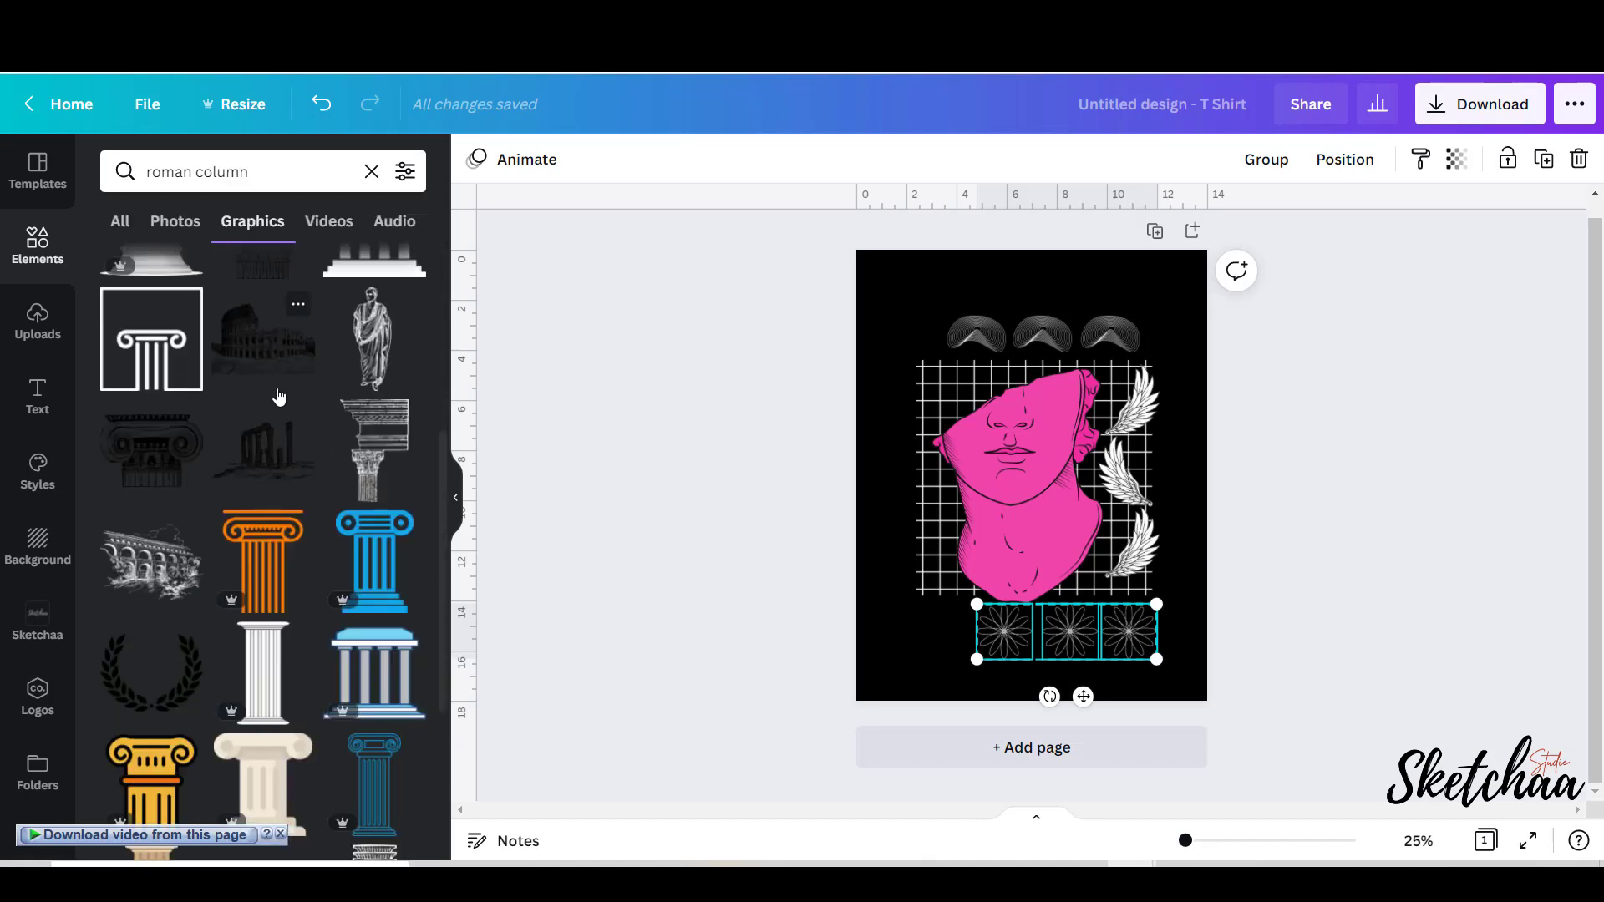
pyautogui.click(264, 681)
pyautogui.moveTo(1083, 378); pyautogui.dragTo(966, 635)
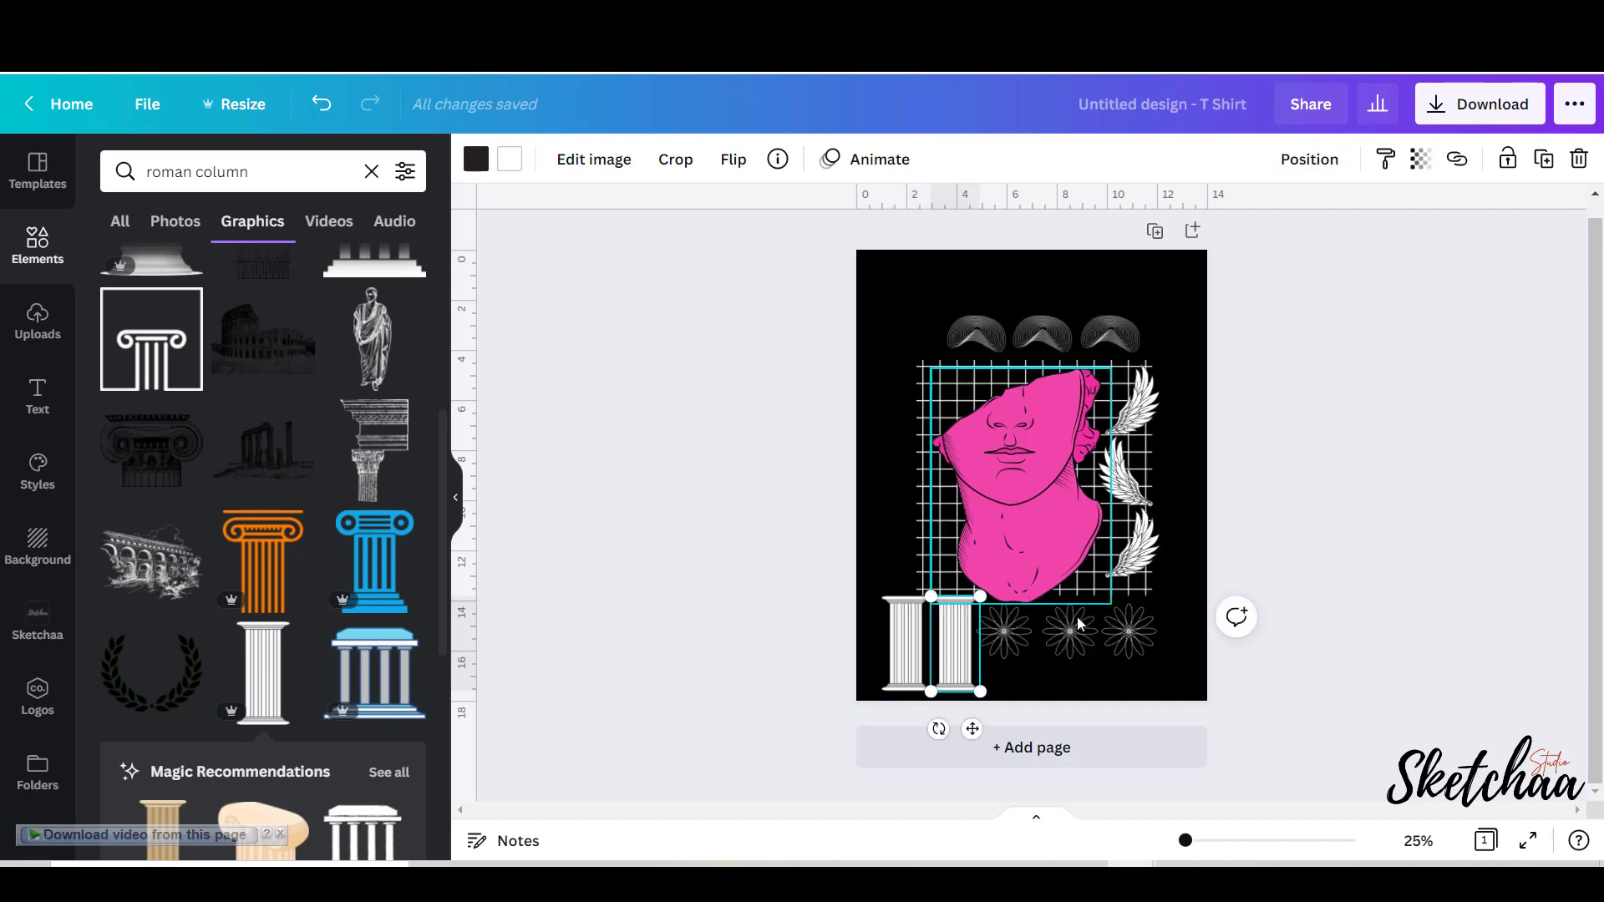
# Delete the row of flower outlines and search the graphics for "futuristic retro shapes".
pyautogui.click(1130, 631)
pyautogui.press('Delete')
pyautogui.click(372, 172)
pyautogui.write('fu')
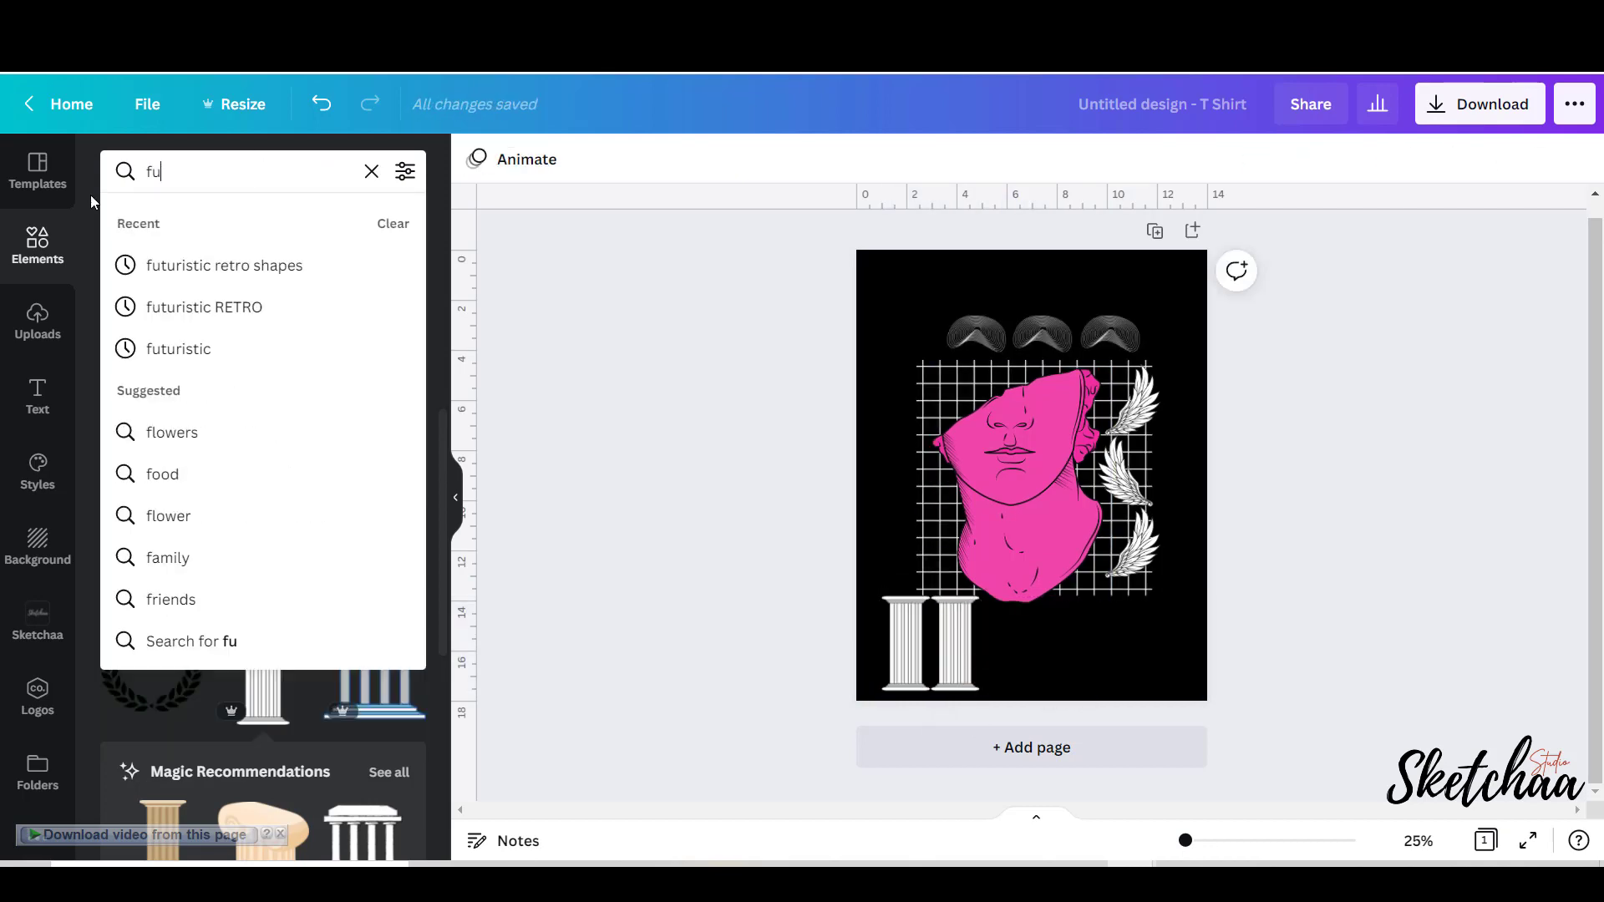
pyautogui.click(224, 266)
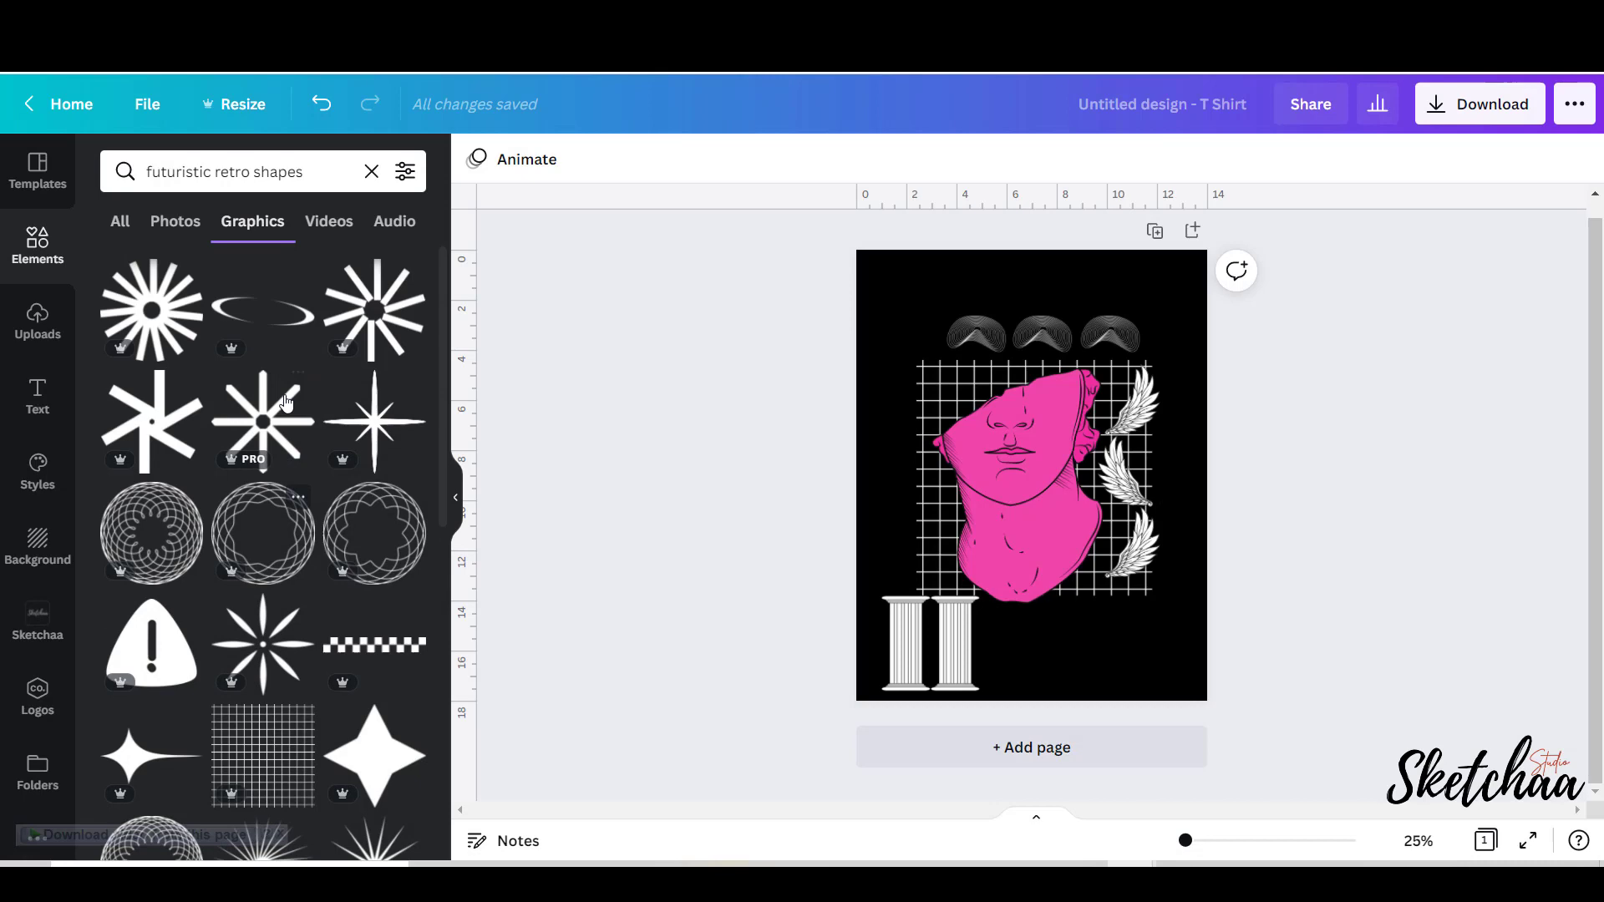
# Try the spoked sunburst graphic over the statue face, then delete it.
pyautogui.scroll(-6, 285, 428)
pyautogui.click(263, 693)
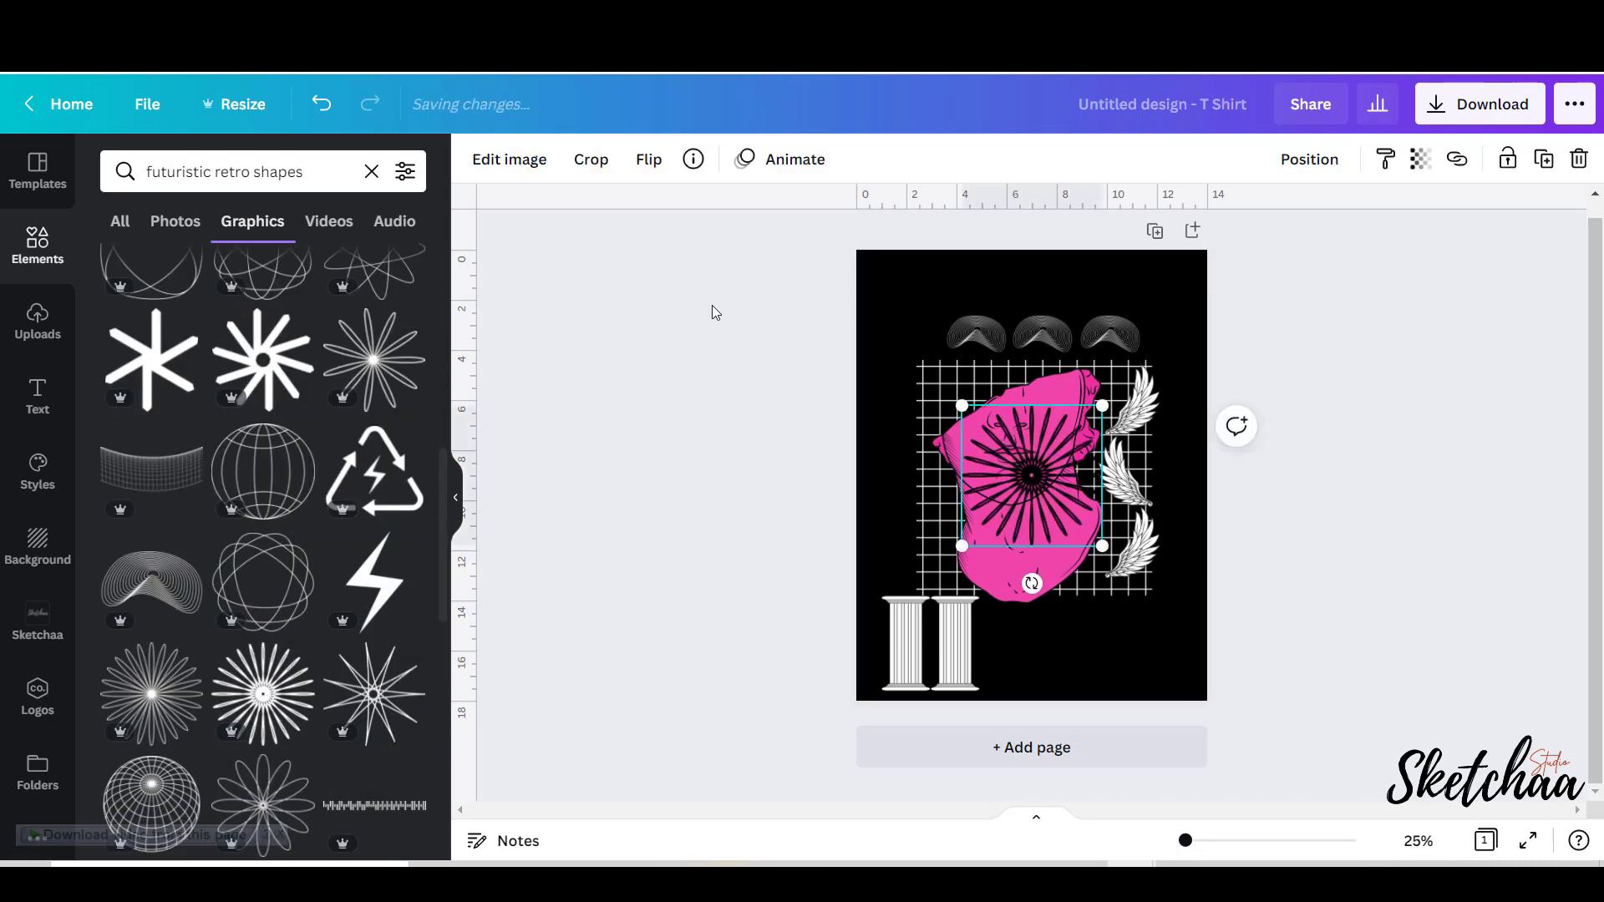
pyautogui.moveTo(1047, 484); pyautogui.dragTo(1056, 534)
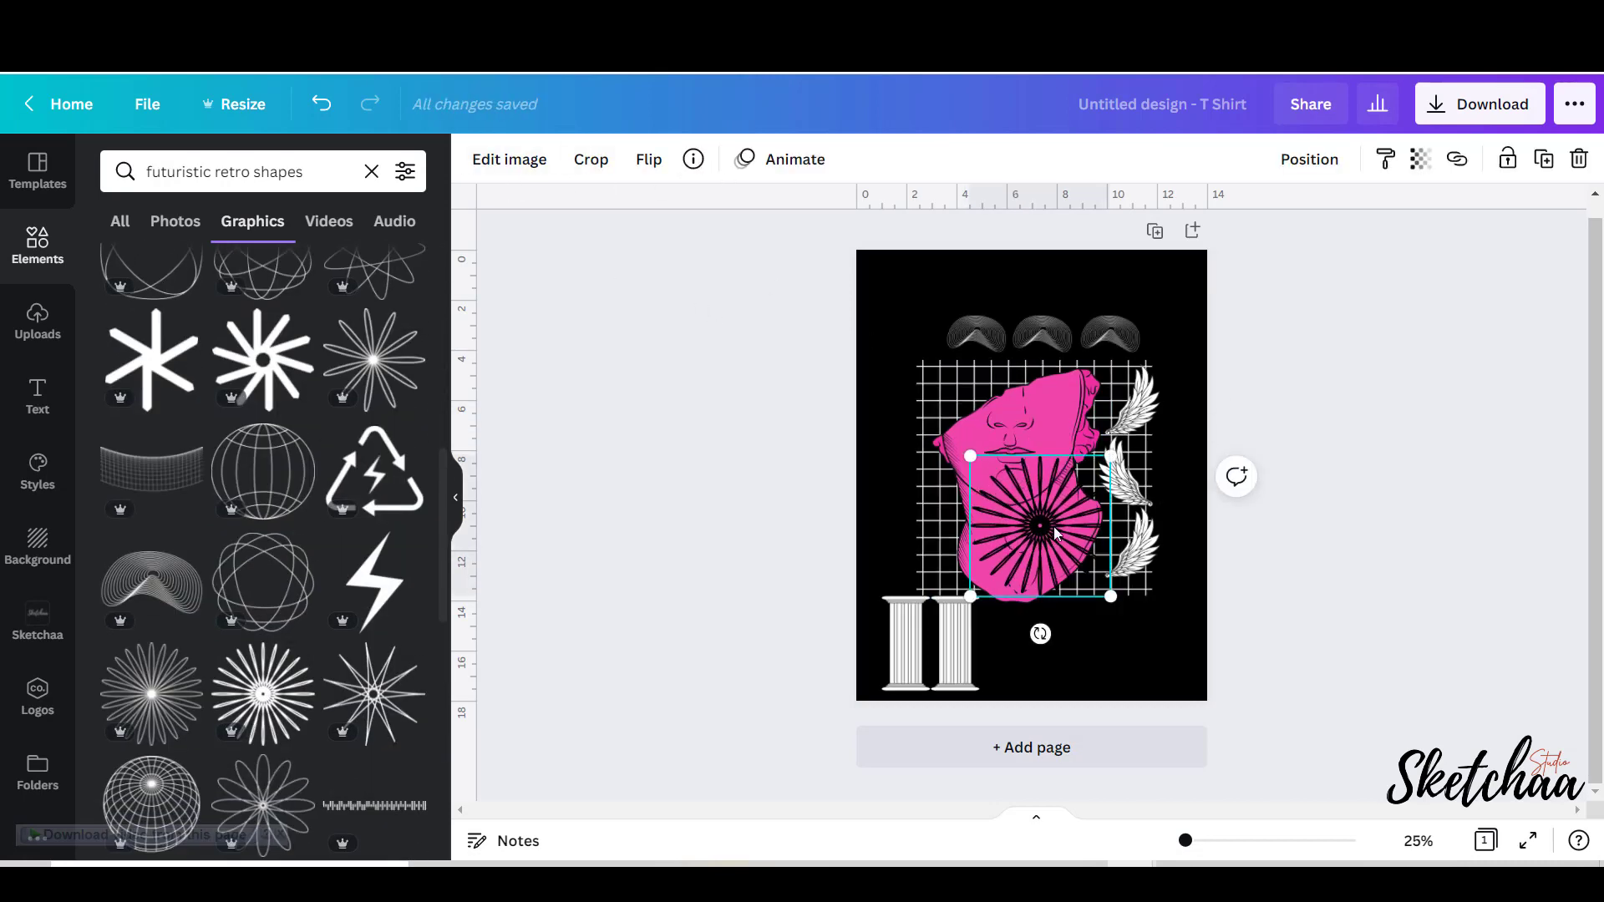
pyautogui.press('Delete')
# Add the solid starburst graphic, colour it white and arrange three small copies in a row beside the columns.
pyautogui.scroll(-5, 242, 694)
pyautogui.click(180, 613)
pyautogui.click(476, 158)
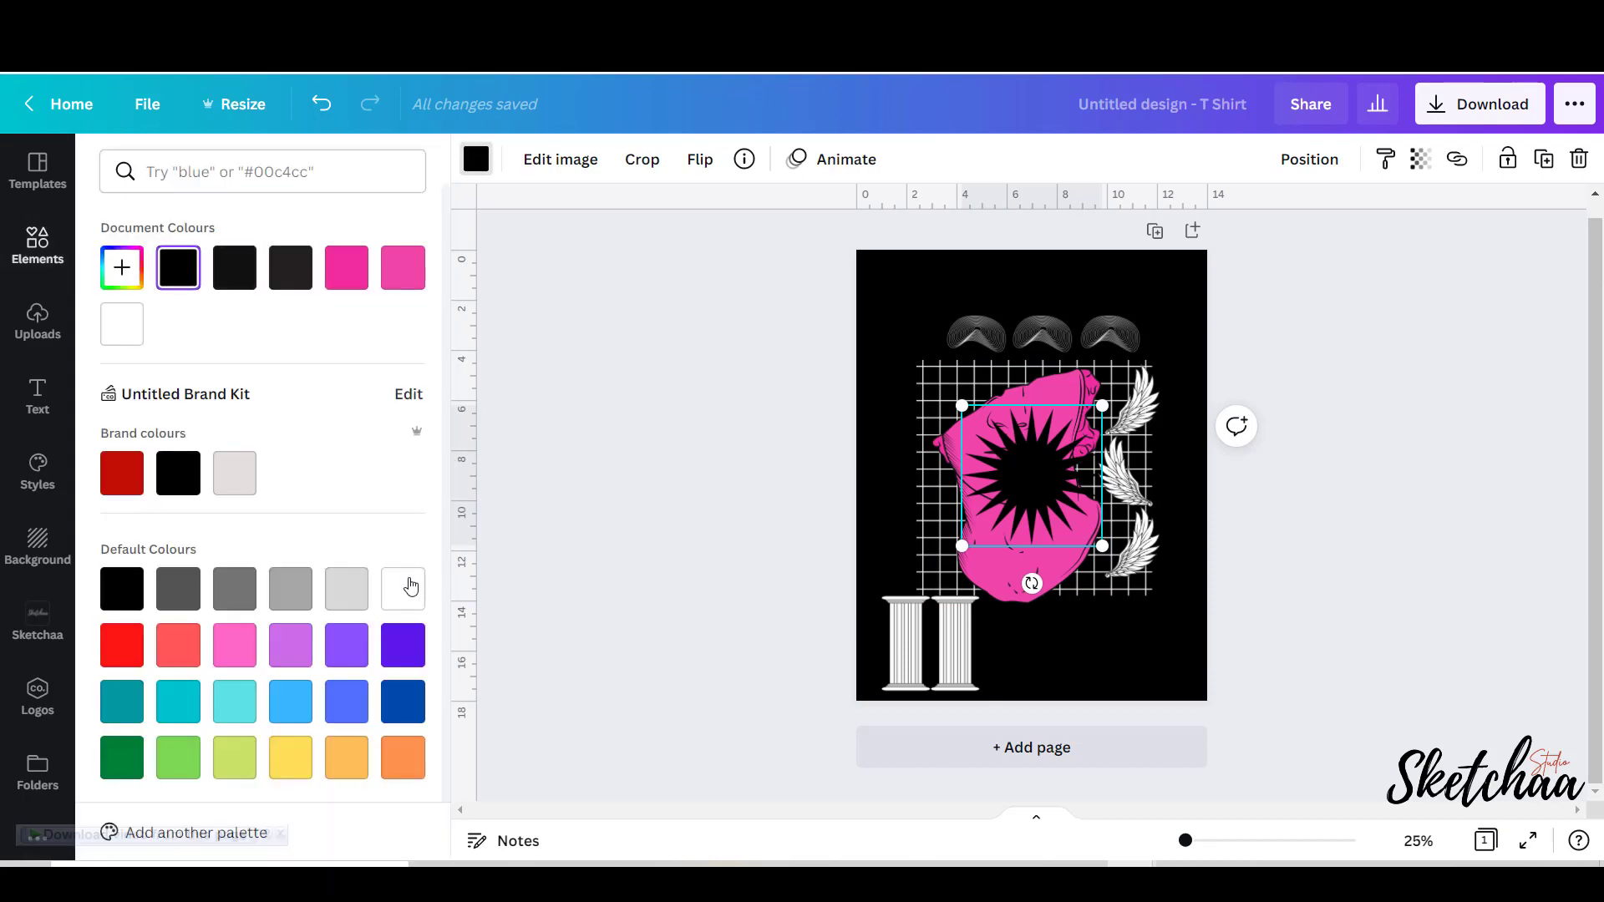
pyautogui.click(403, 589)
pyautogui.moveTo(1033, 481); pyautogui.dragTo(1076, 633)
pyautogui.moveTo(1076, 634); pyautogui.dragTo(1139, 633)
pyautogui.click(1180, 563)
# Move the statue face up and left on the grid and delete the three arched line graphics above it.
pyautogui.moveTo(1029, 566); pyautogui.dragTo(1020, 553)
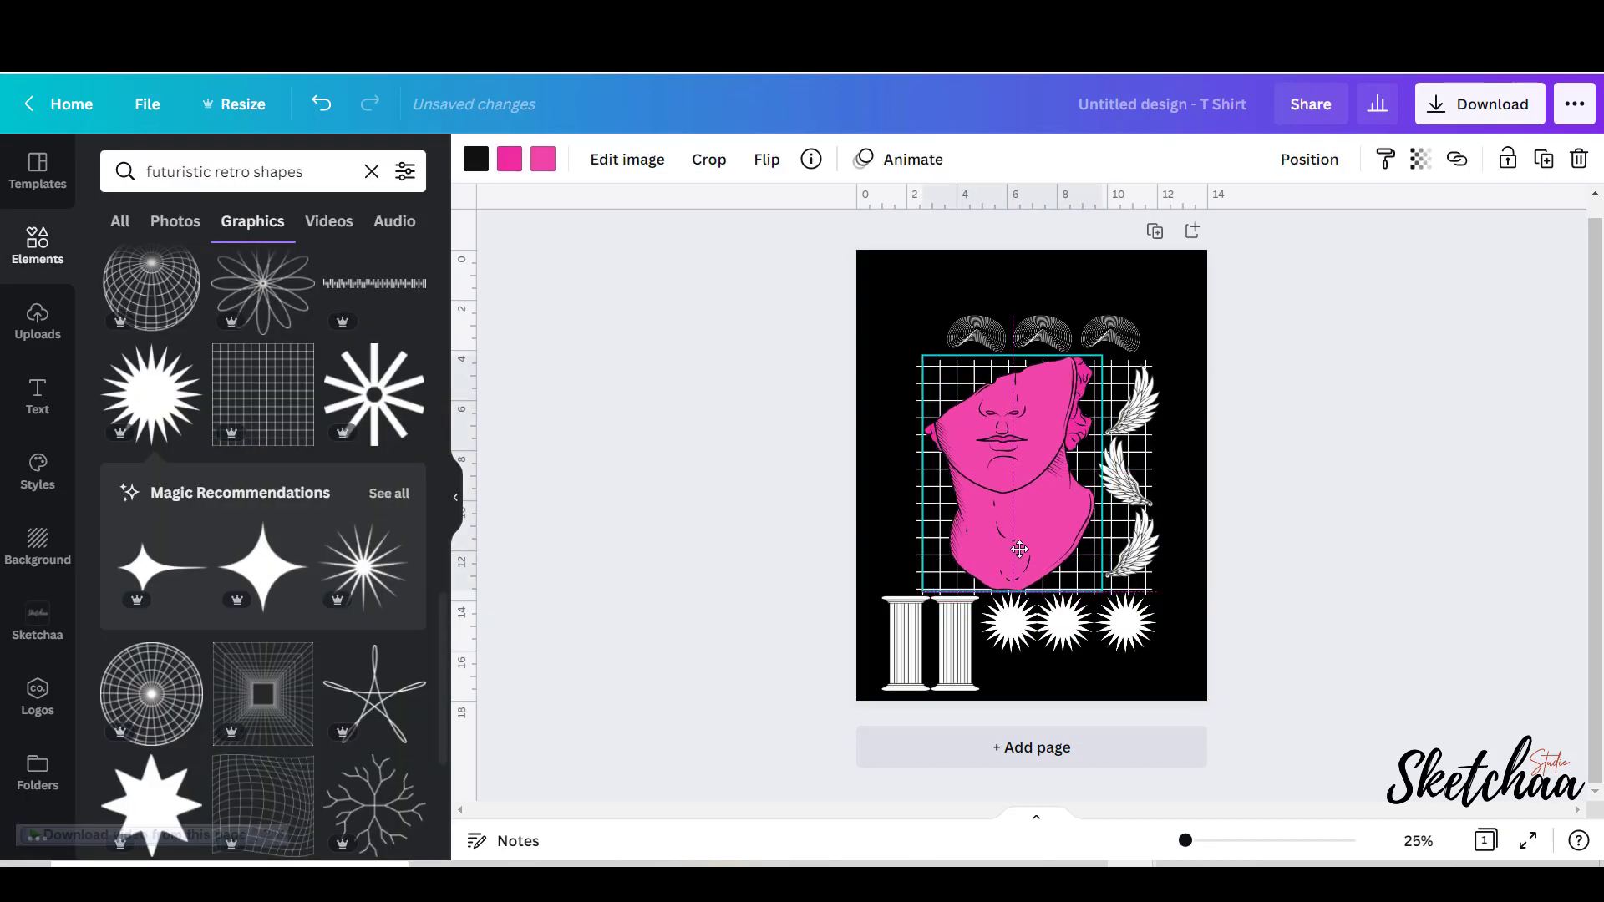
pyautogui.click(1158, 596)
pyautogui.press('Delete')
# Move the statue face further left to the grid's left edge and select the three starbursts below the grid.
pyautogui.click(929, 643)
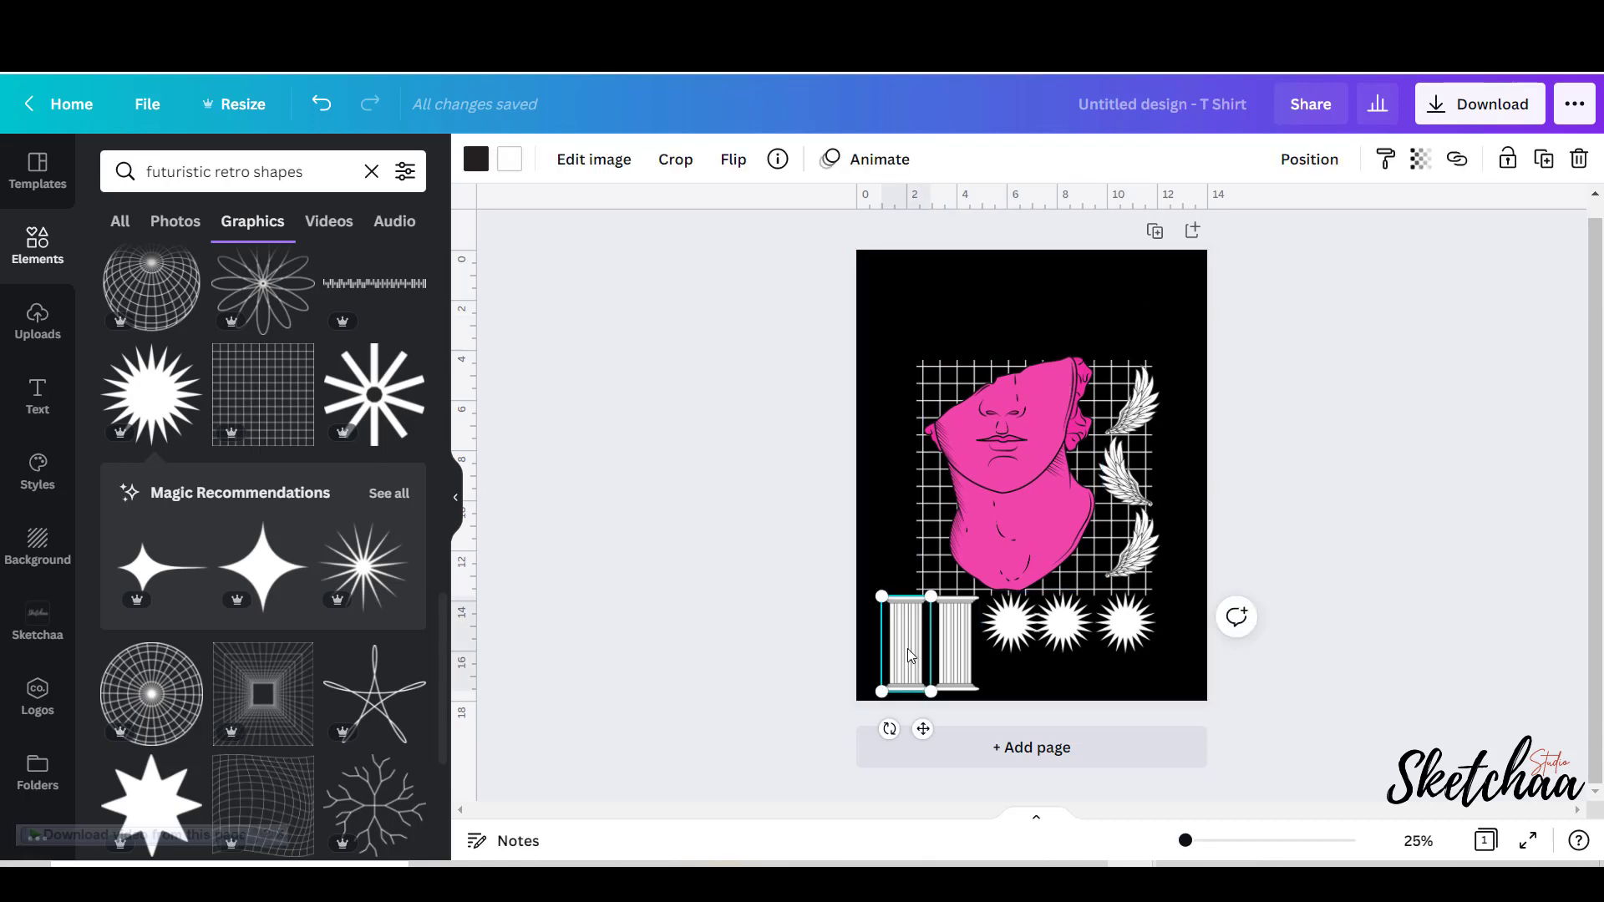
pyautogui.click(745, 422)
pyautogui.moveTo(994, 482); pyautogui.dragTo(978, 474)
pyautogui.click(1248, 412)
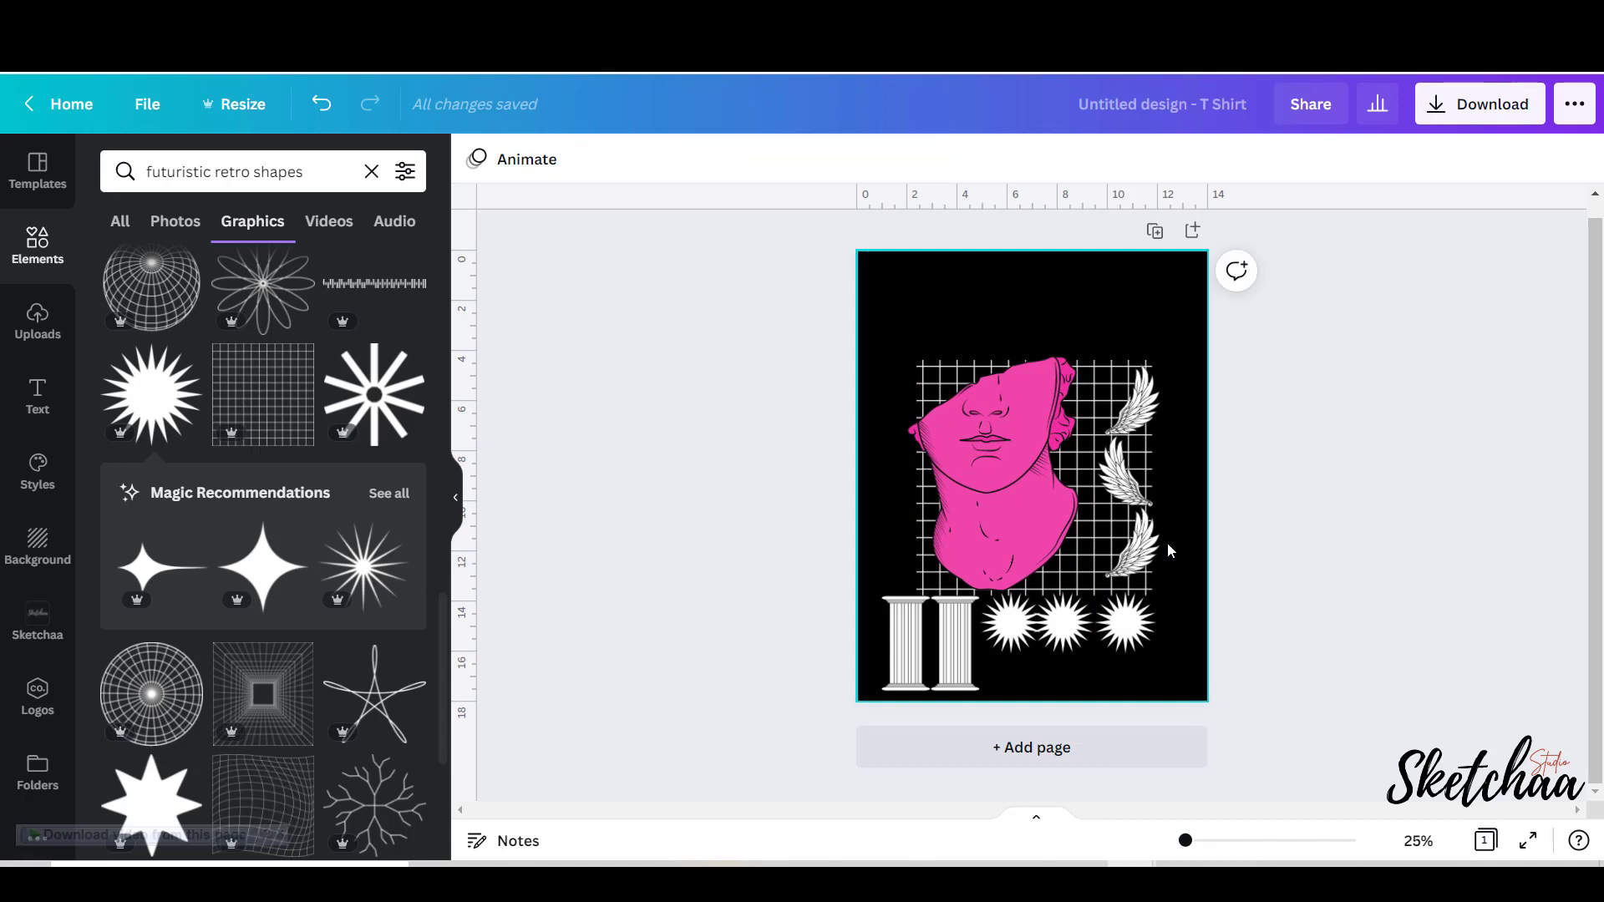
pyautogui.moveTo(1186, 655); pyautogui.dragTo(1019, 622)
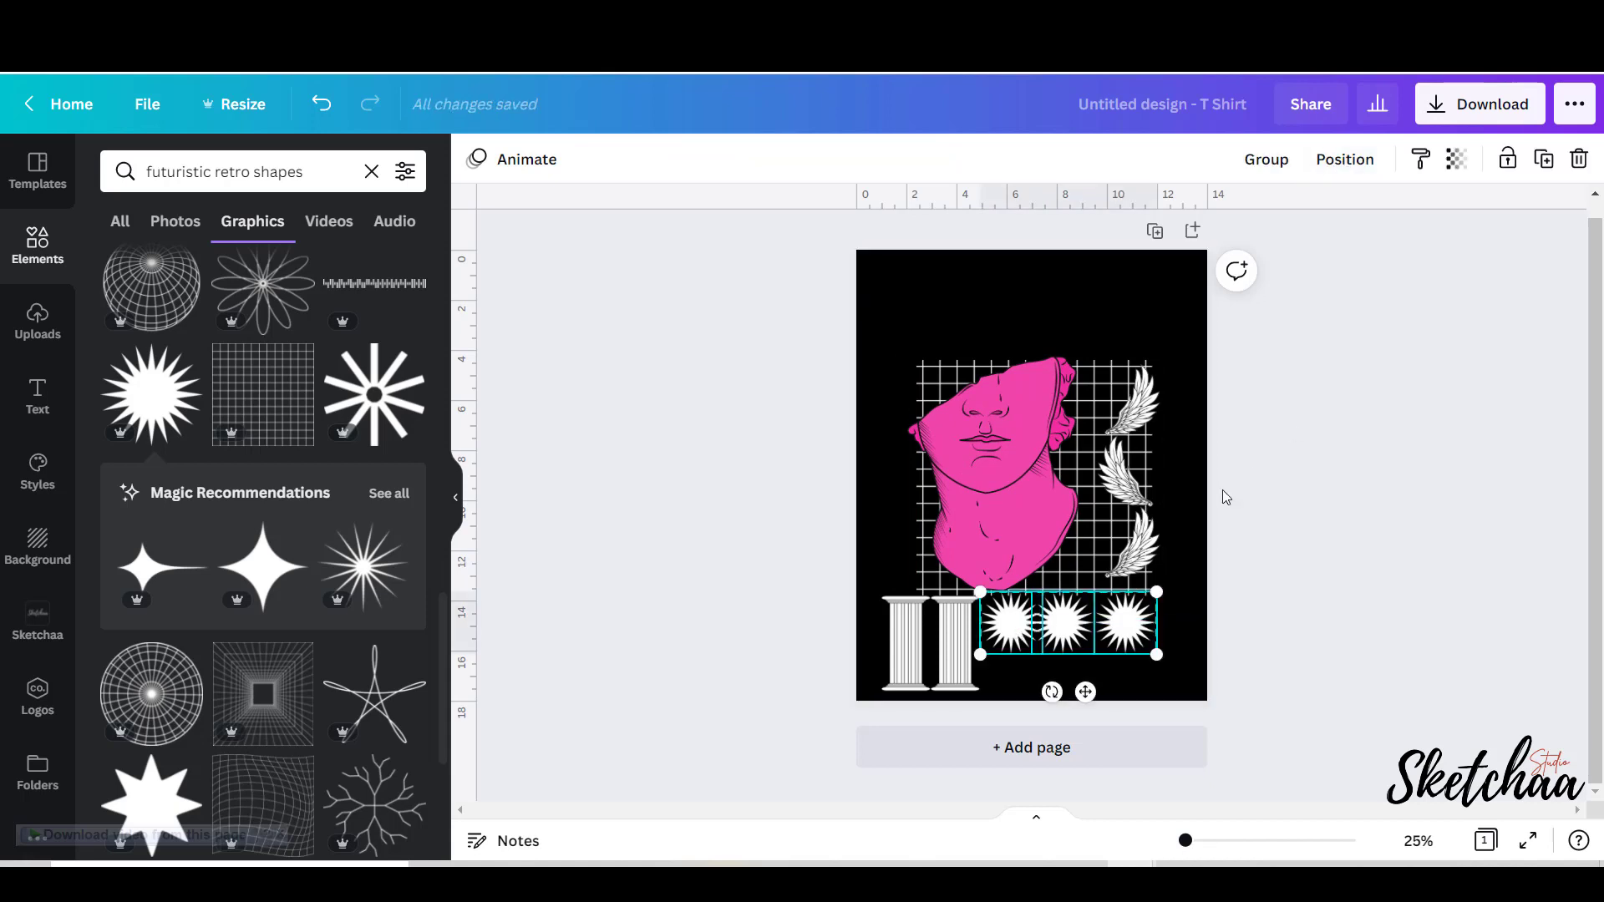
# Adjust the middle starburst's spacing in the row and move the statue face slightly right on the grid.
pyautogui.click(1064, 628)
pyautogui.click(1303, 488)
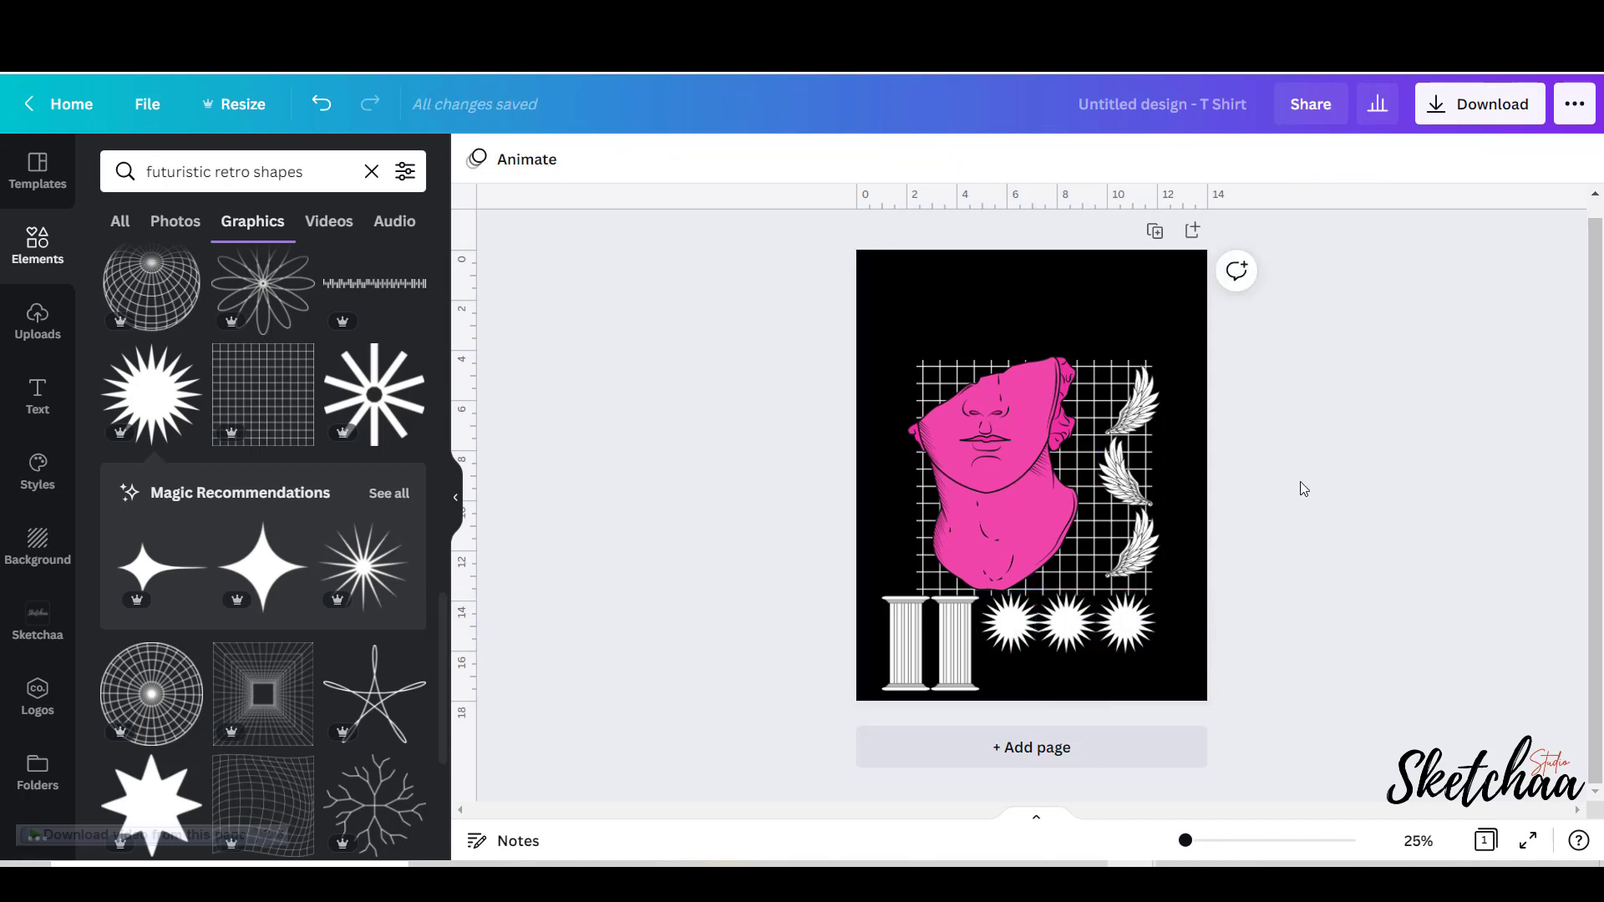
pyautogui.moveTo(1018, 471); pyautogui.dragTo(1033, 471)
# Add a heading reading MASTERMIND in the empty area above the statue face.
pyautogui.click(38, 397)
pyautogui.click(263, 290)
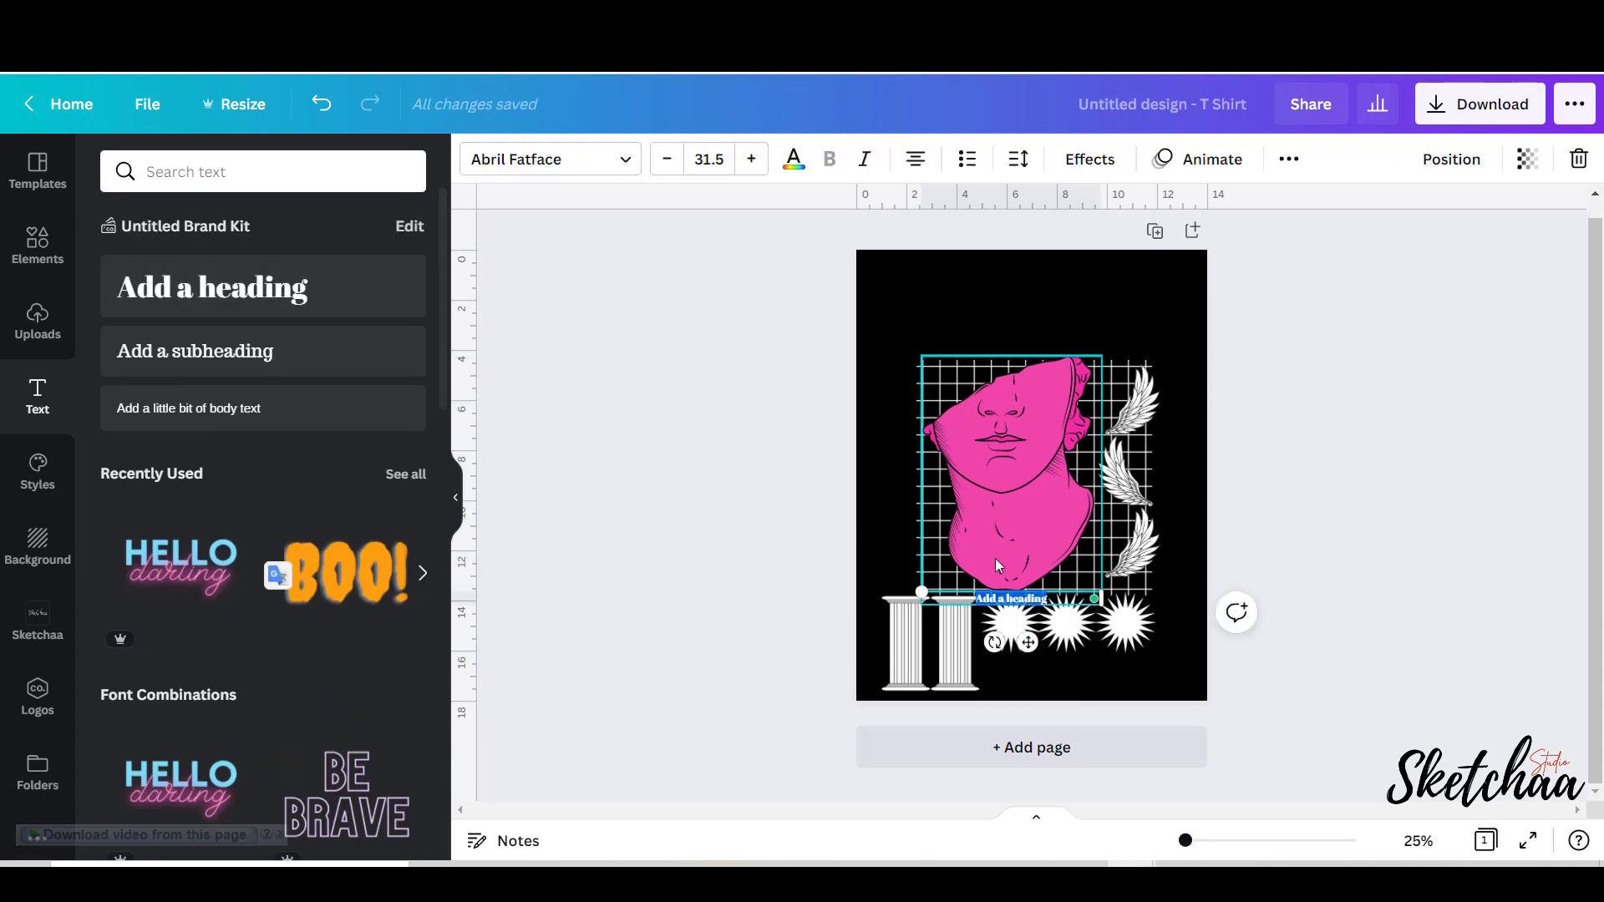
pyautogui.moveTo(1028, 643); pyautogui.dragTo(994, 338)
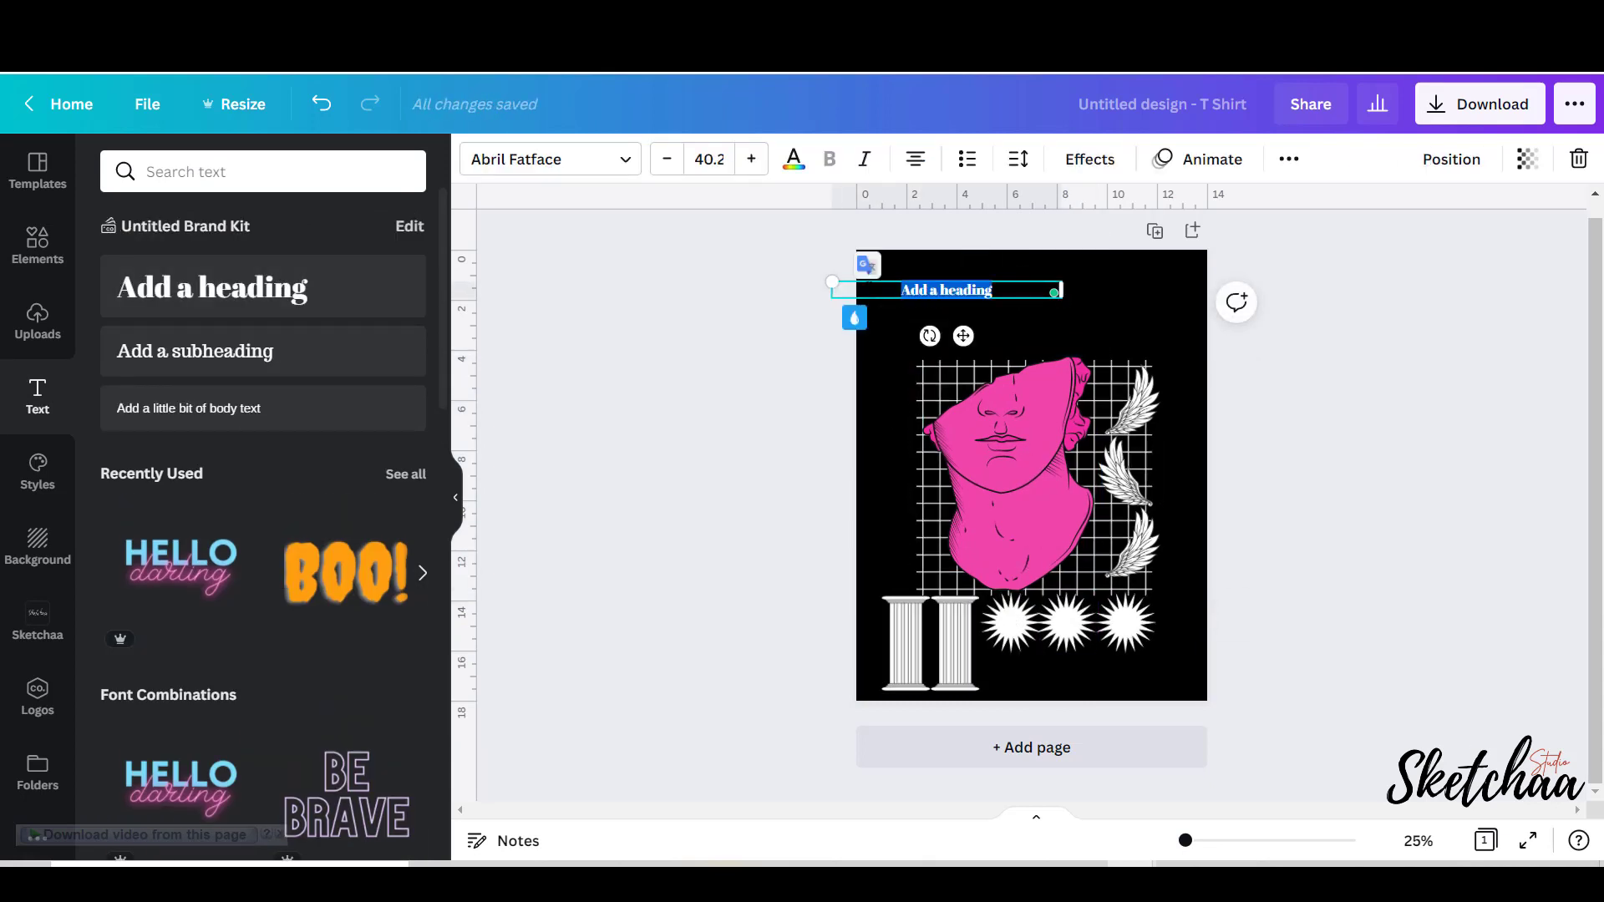
pyautogui.click(793, 159)
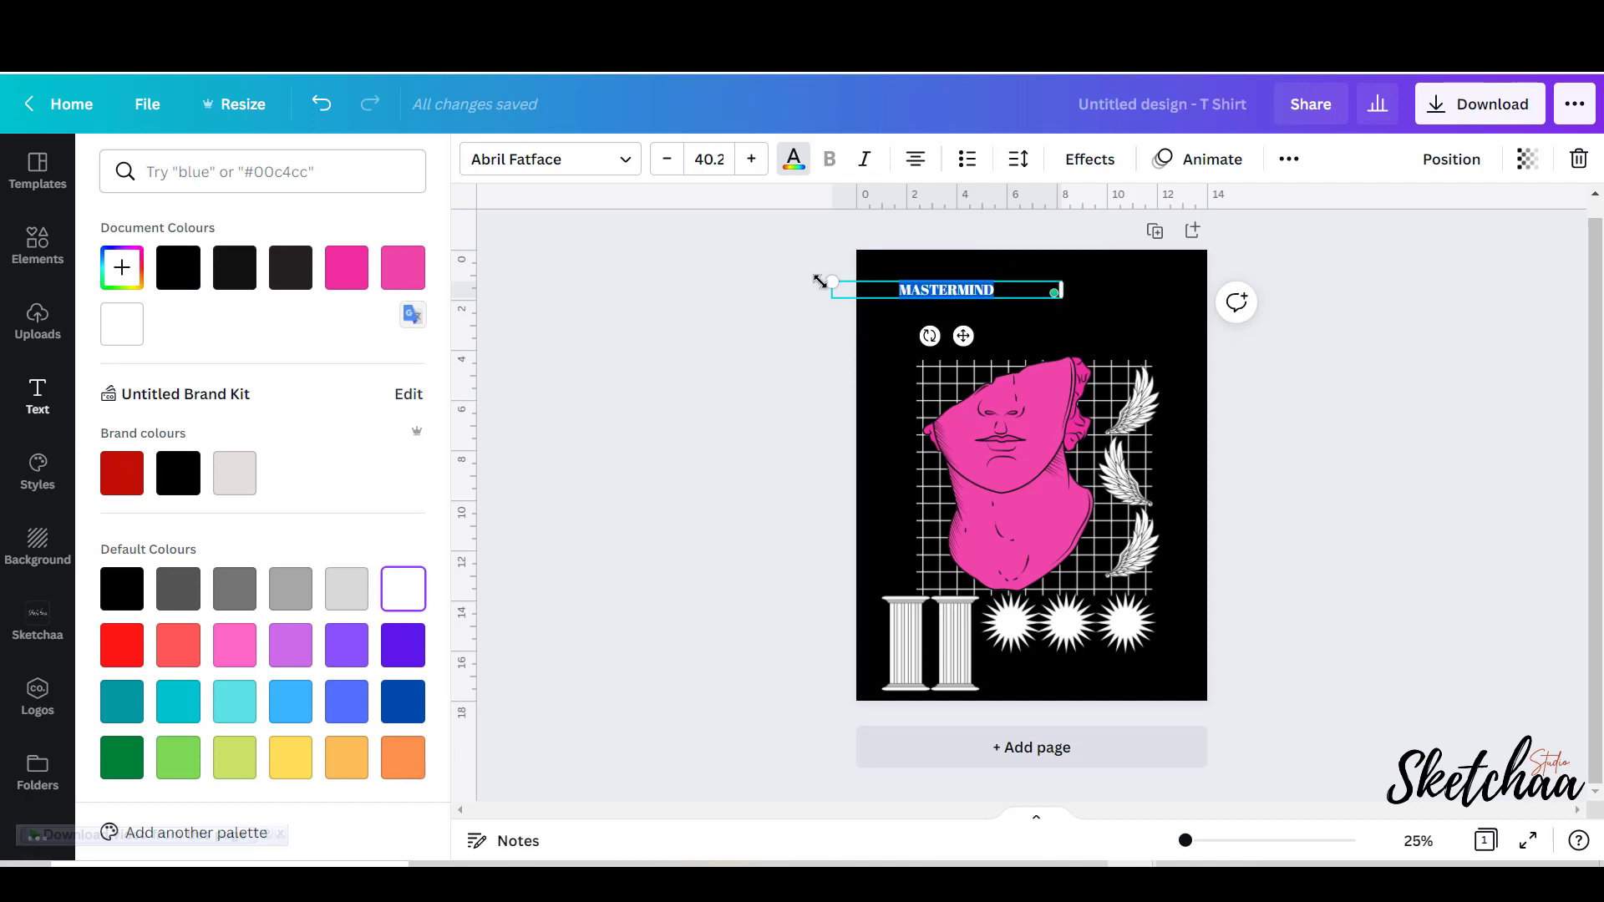
pyautogui.click(710, 159)
# Rotate the MASTERMIND heading to run vertically, enlarge it along the grid's left side and align the columns beneath it.
pyautogui.moveTo(818, 373); pyautogui.dragTo(818, 598)
pyautogui.click(714, 631)
pyautogui.moveTo(1062, 347); pyautogui.dragTo(1194, 353)
pyautogui.moveTo(1005, 381); pyautogui.dragTo(959, 406)
pyautogui.moveTo(927, 247); pyautogui.dragTo(914, 281)
pyautogui.click(1331, 465)
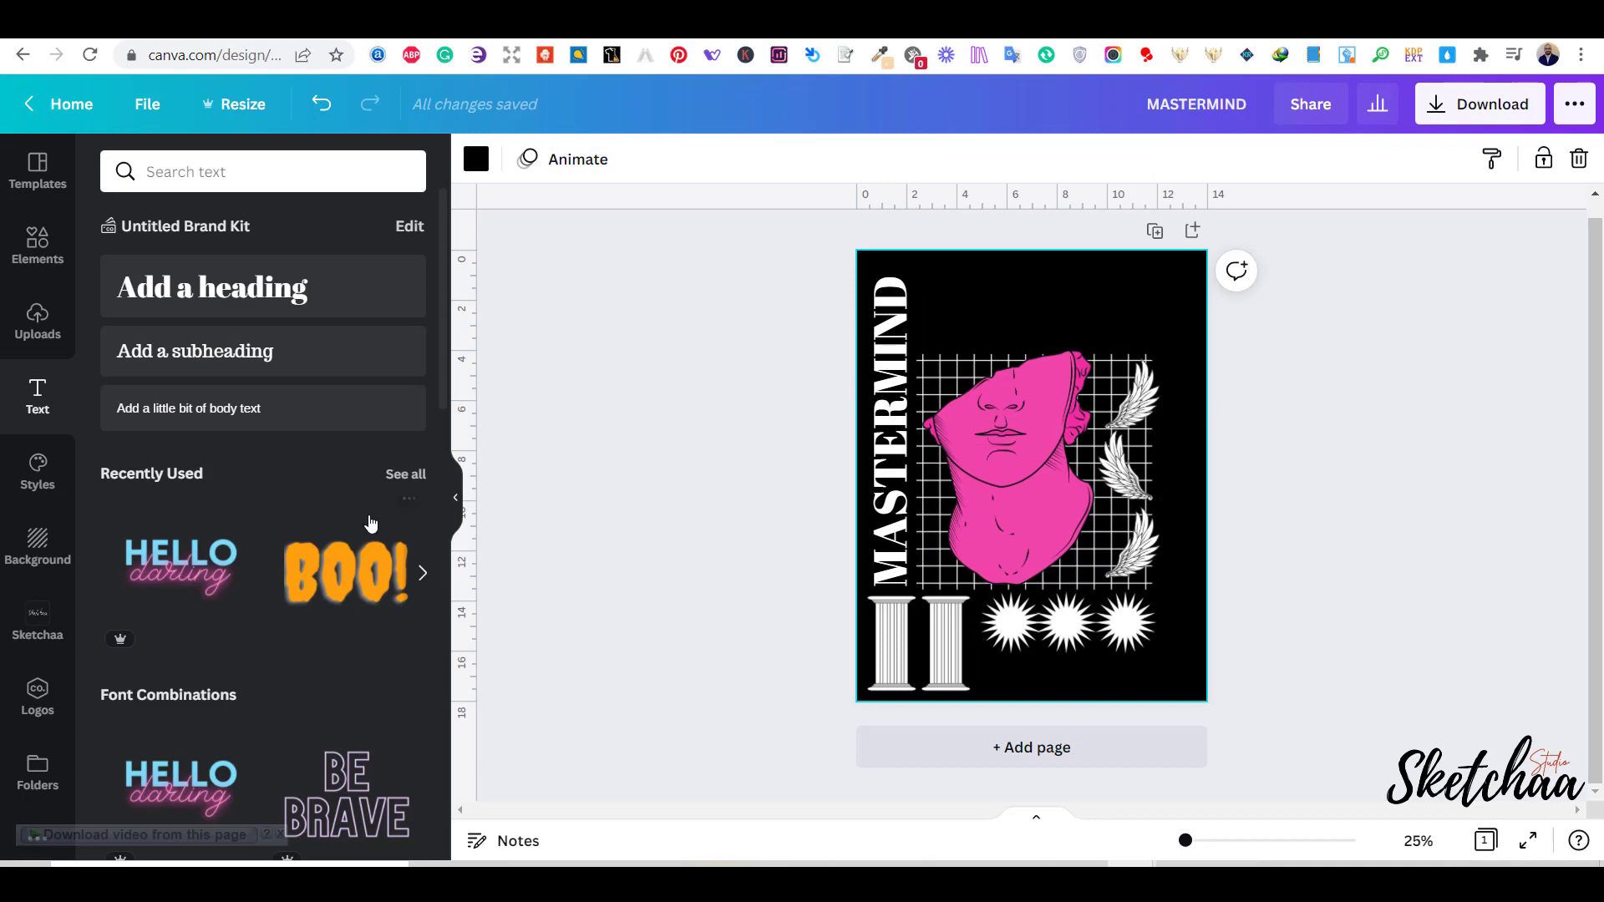
# Add the text MIND CONTROL in Muller Bold below the starbursts and size it to the width of their row.
pyautogui.moveTo(879, 413); pyautogui.dragTo(1161, 757)
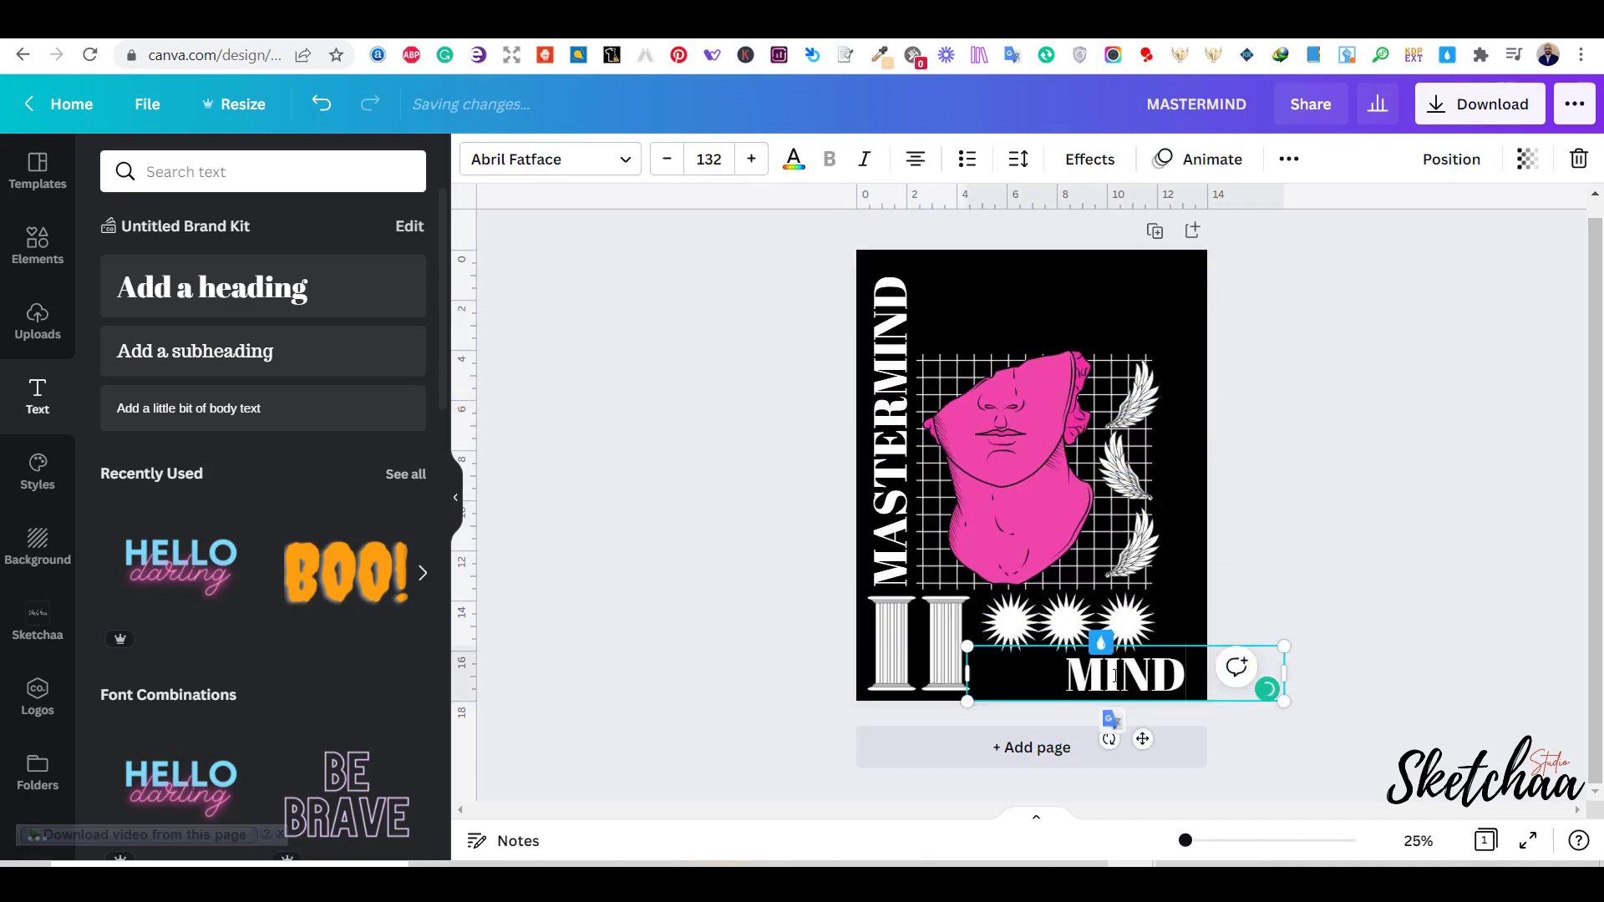
pyautogui.write('CONTROL')
pyautogui.click(673, 170)
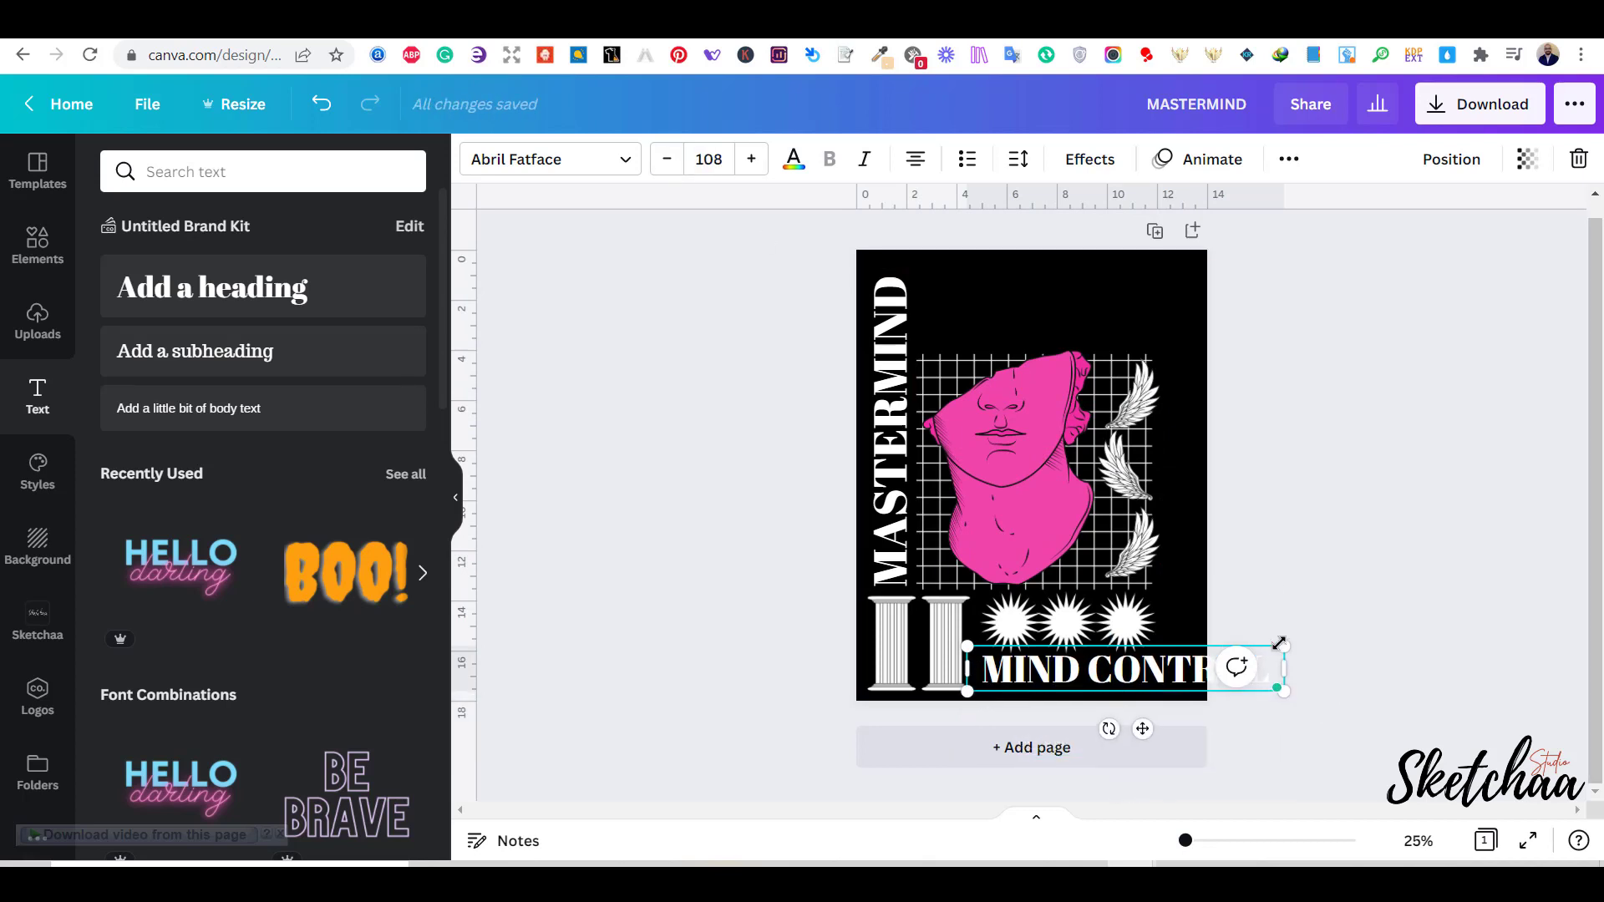
pyautogui.click(609, 166)
pyautogui.click(186, 307)
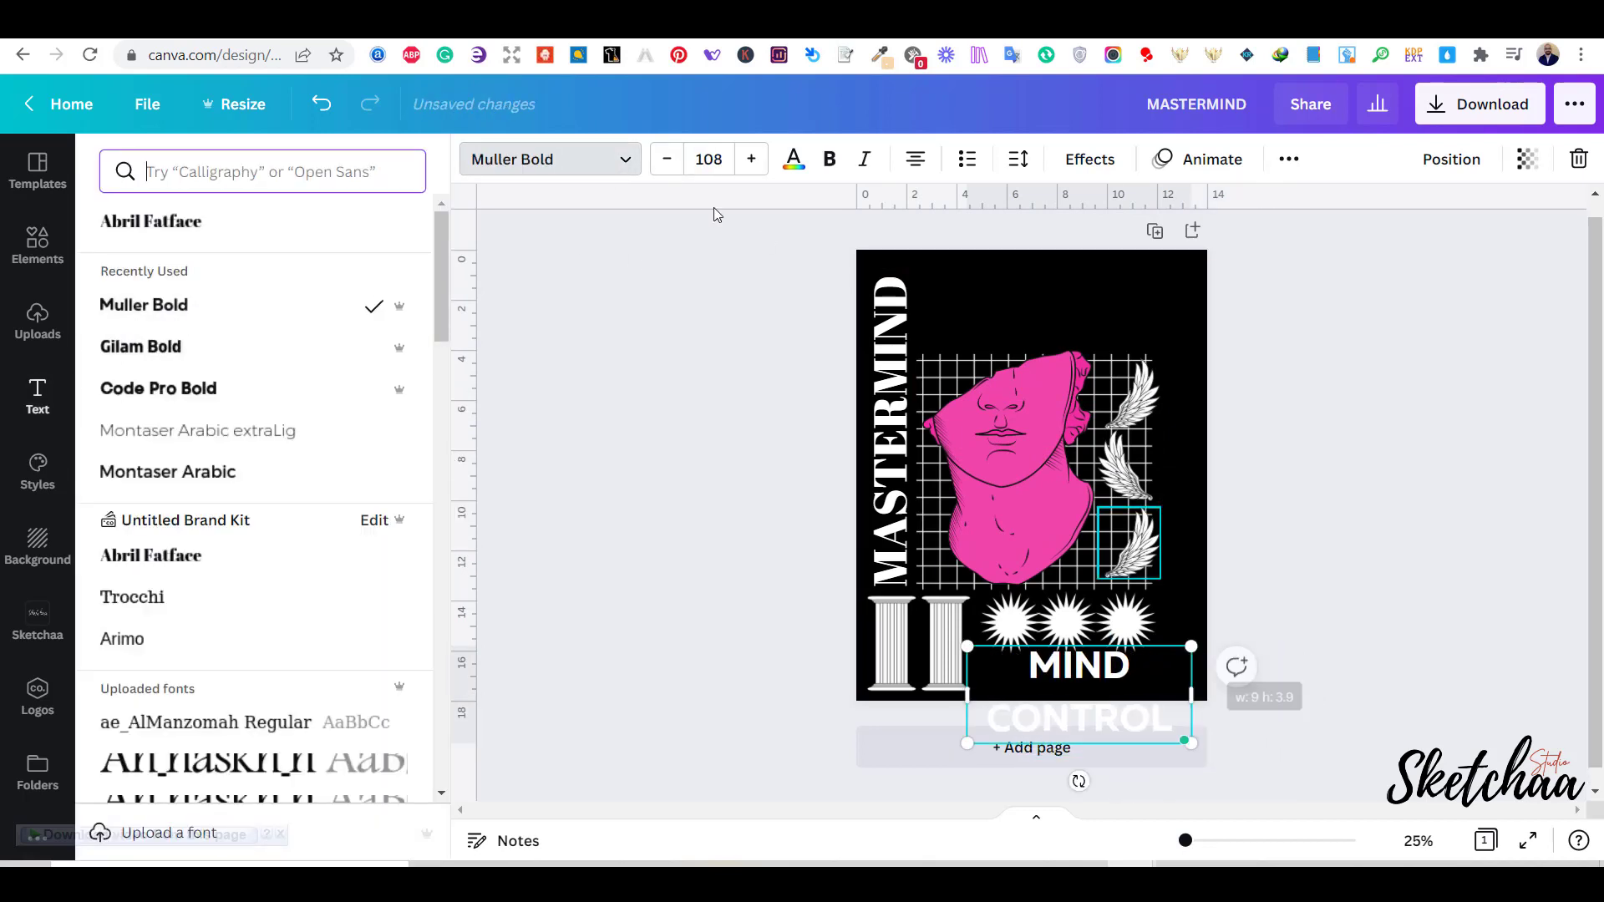
pyautogui.moveTo(1094, 714); pyautogui.dragTo(1099, 722)
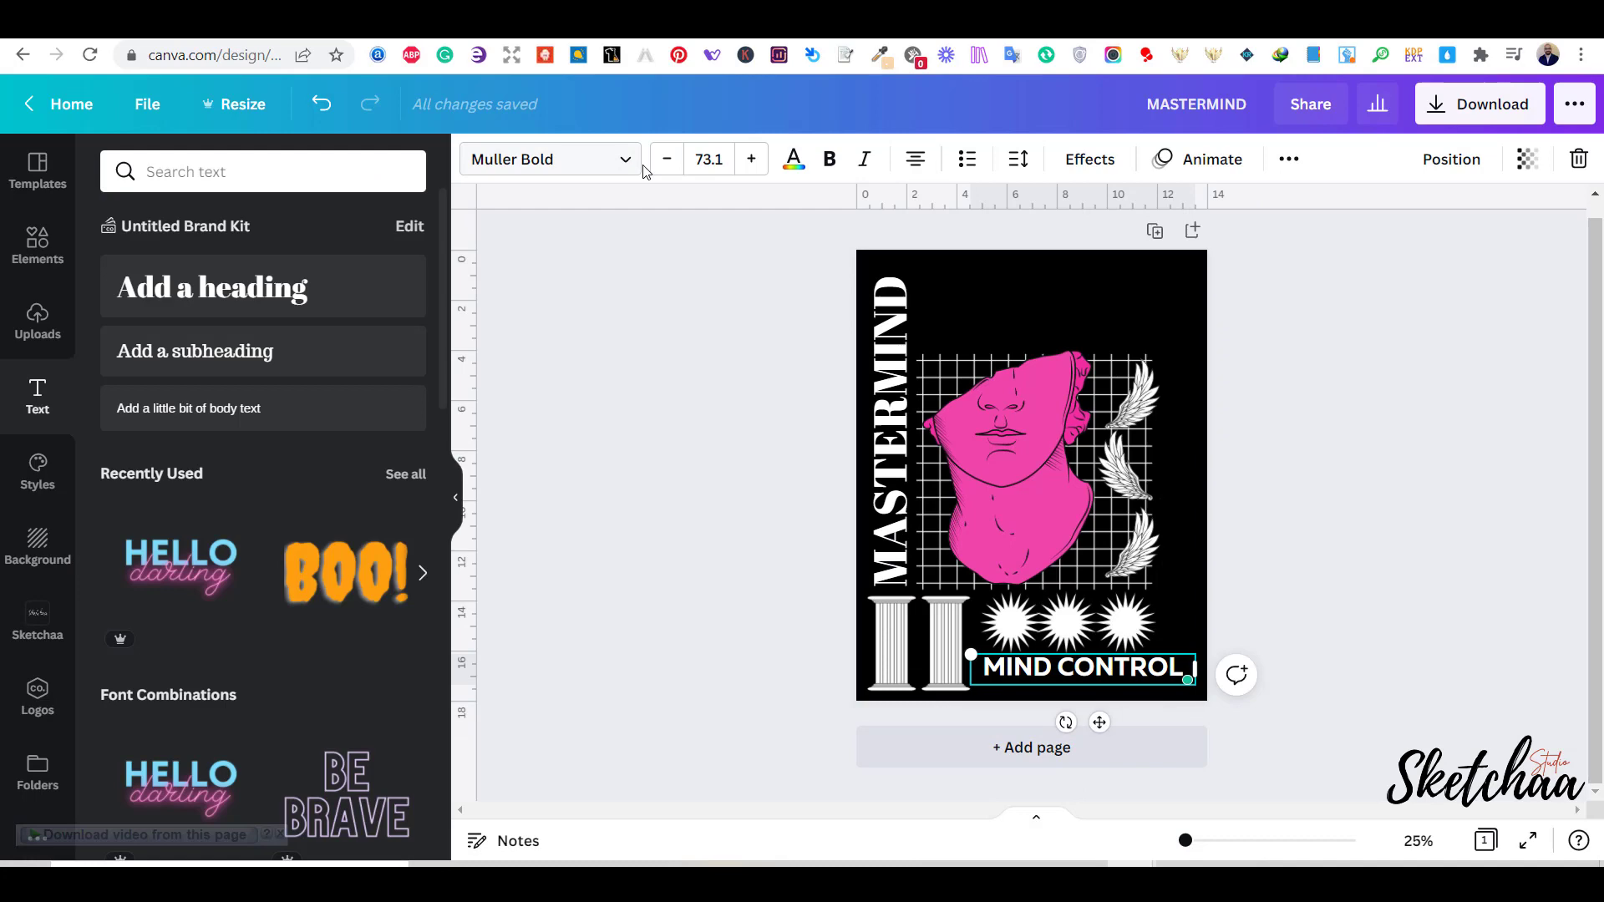
pyautogui.click(1278, 598)
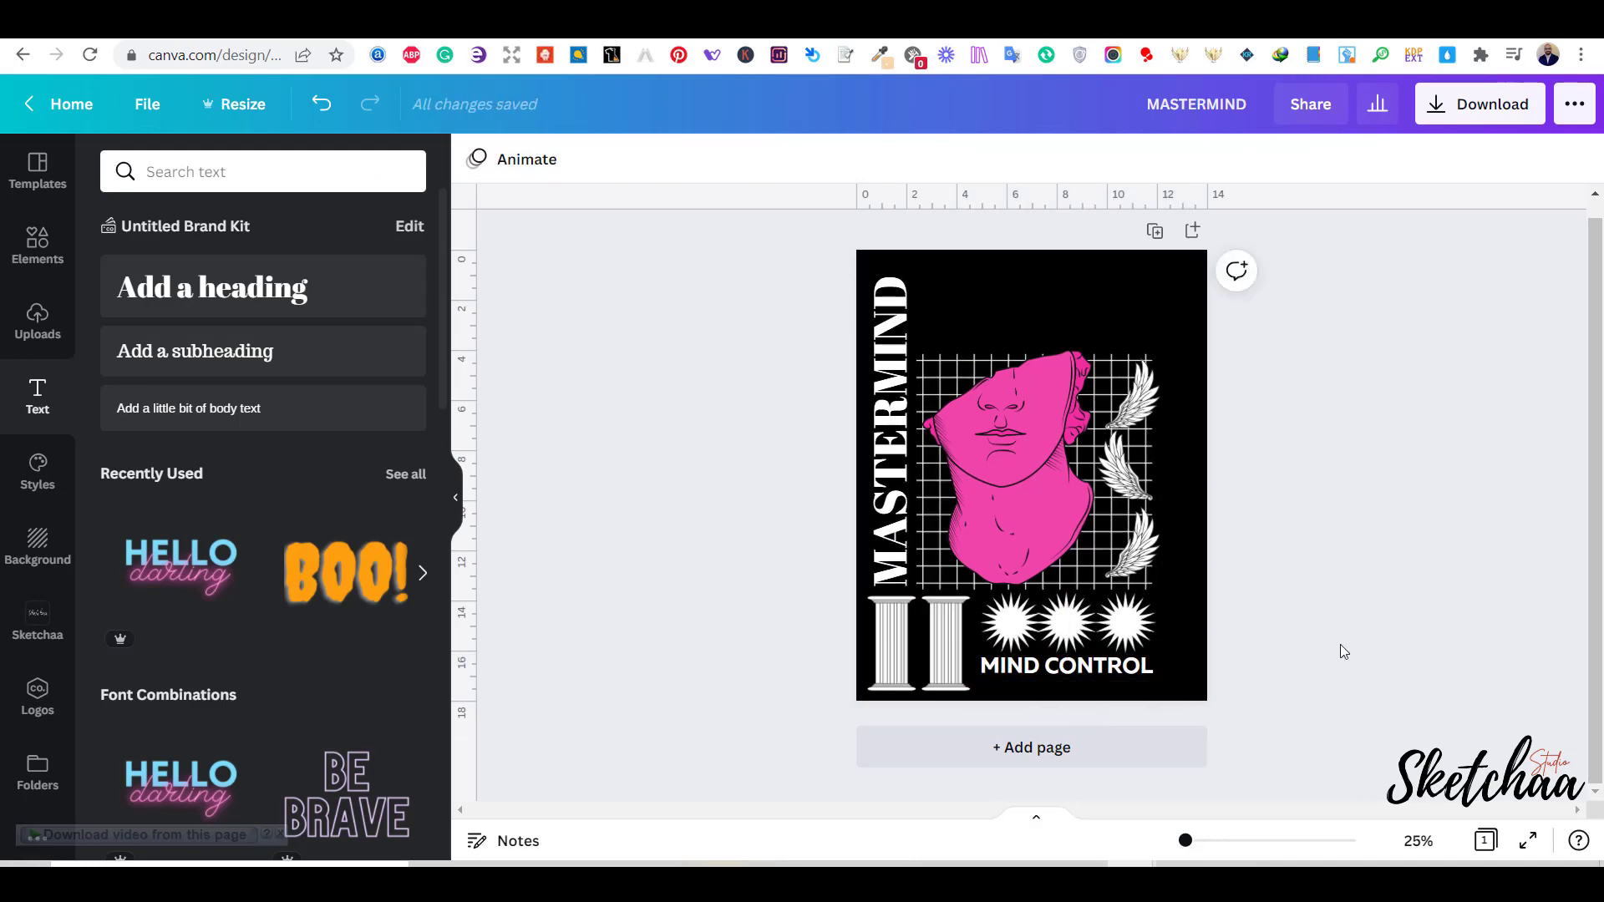
# Search the graphics library for STREETWEAR.
pyautogui.click(38, 244)
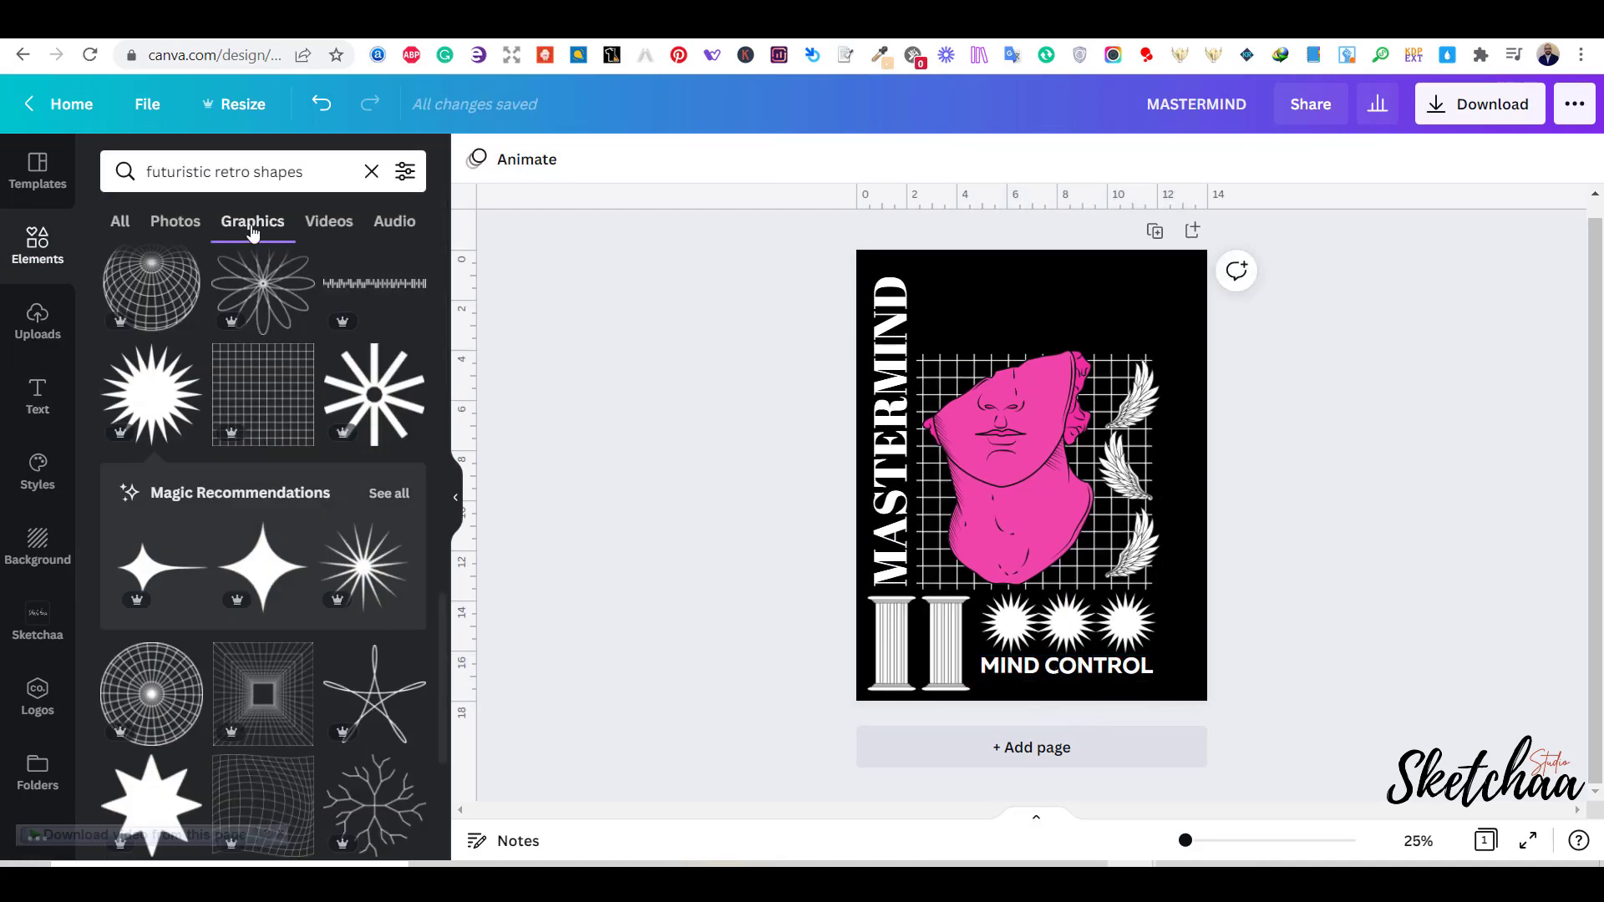
pyautogui.scroll(-4, 299, 404)
pyautogui.scroll(-10, 313, 592)
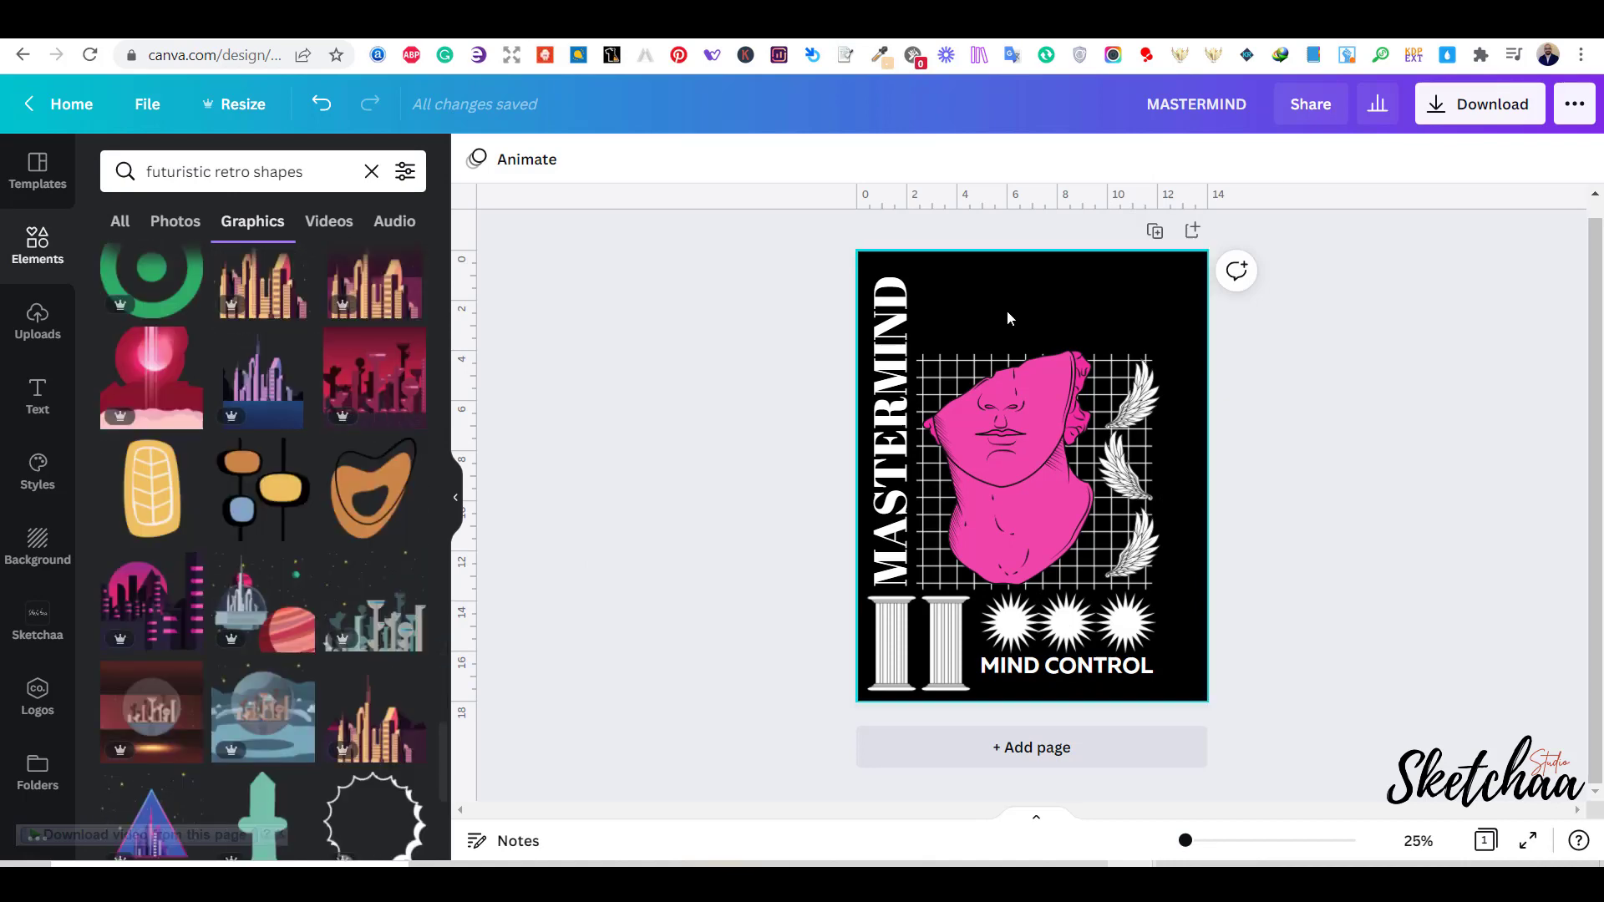
pyautogui.scroll(-10, 308, 382)
pyautogui.moveTo(308, 172); pyautogui.dragTo(129, 199)
pyautogui.write('STREETWEAR')
pyautogui.press('Return')
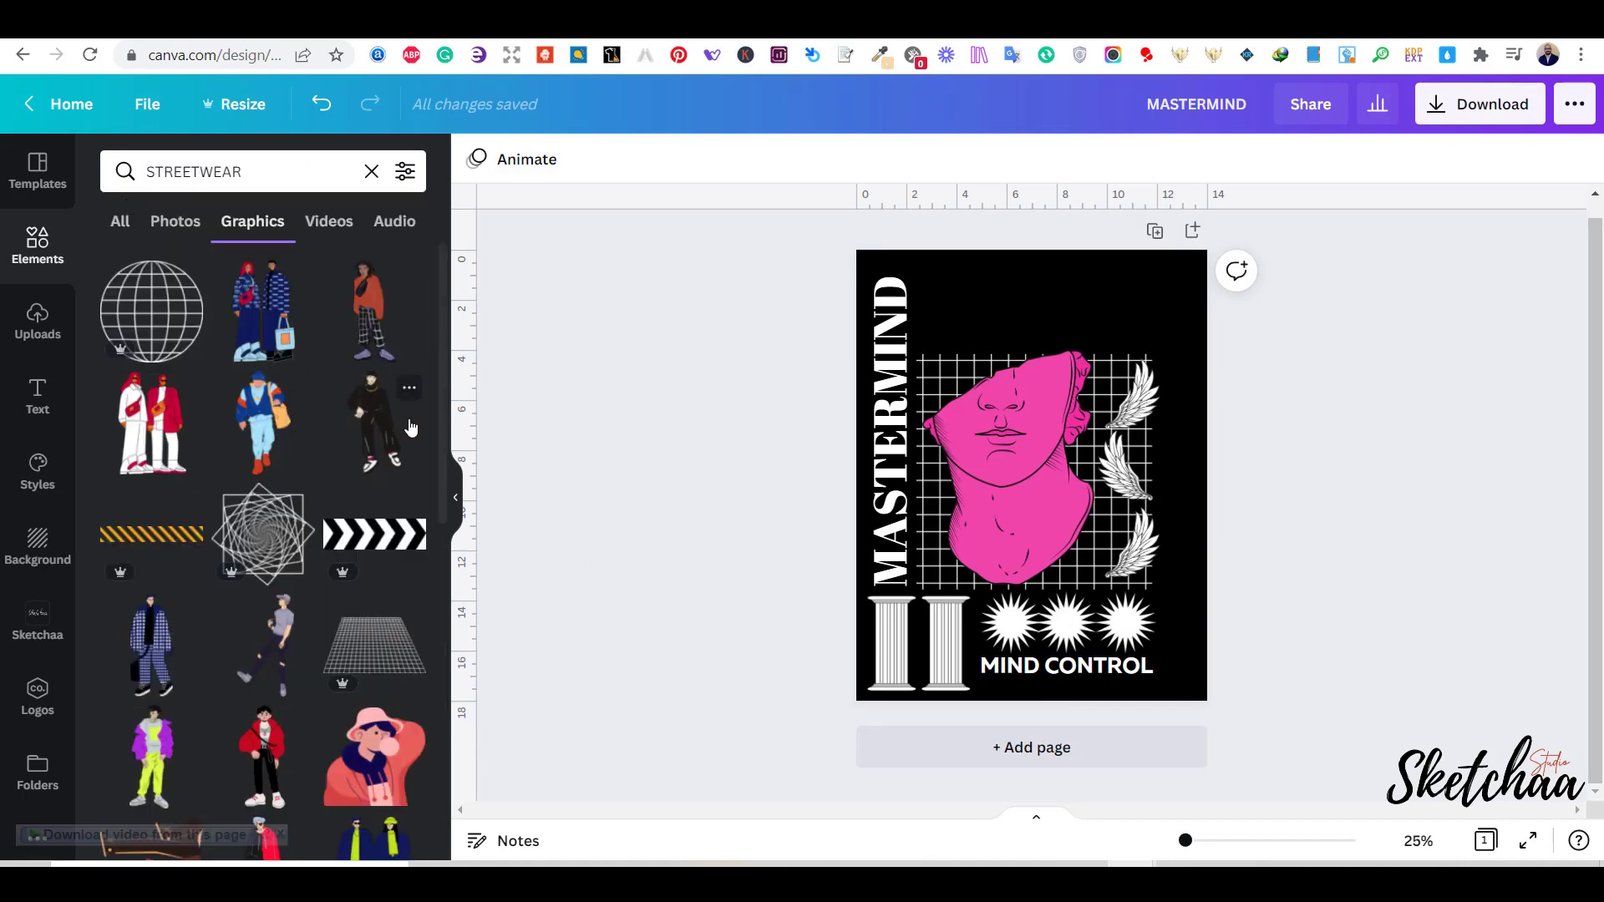
# Place the concentric-squares graphic above the wings and colour it white.
pyautogui.scroll(-10, 317, 443)
pyautogui.moveTo(263, 597); pyautogui.dragTo(969, 317)
pyautogui.moveTo(1050, 218); pyautogui.dragTo(1133, 319)
pyautogui.click(476, 159)
pyautogui.click(122, 324)
# Try the segmented bar graphic above the statue face, then delete it and the concentric squares.
pyautogui.click(37, 246)
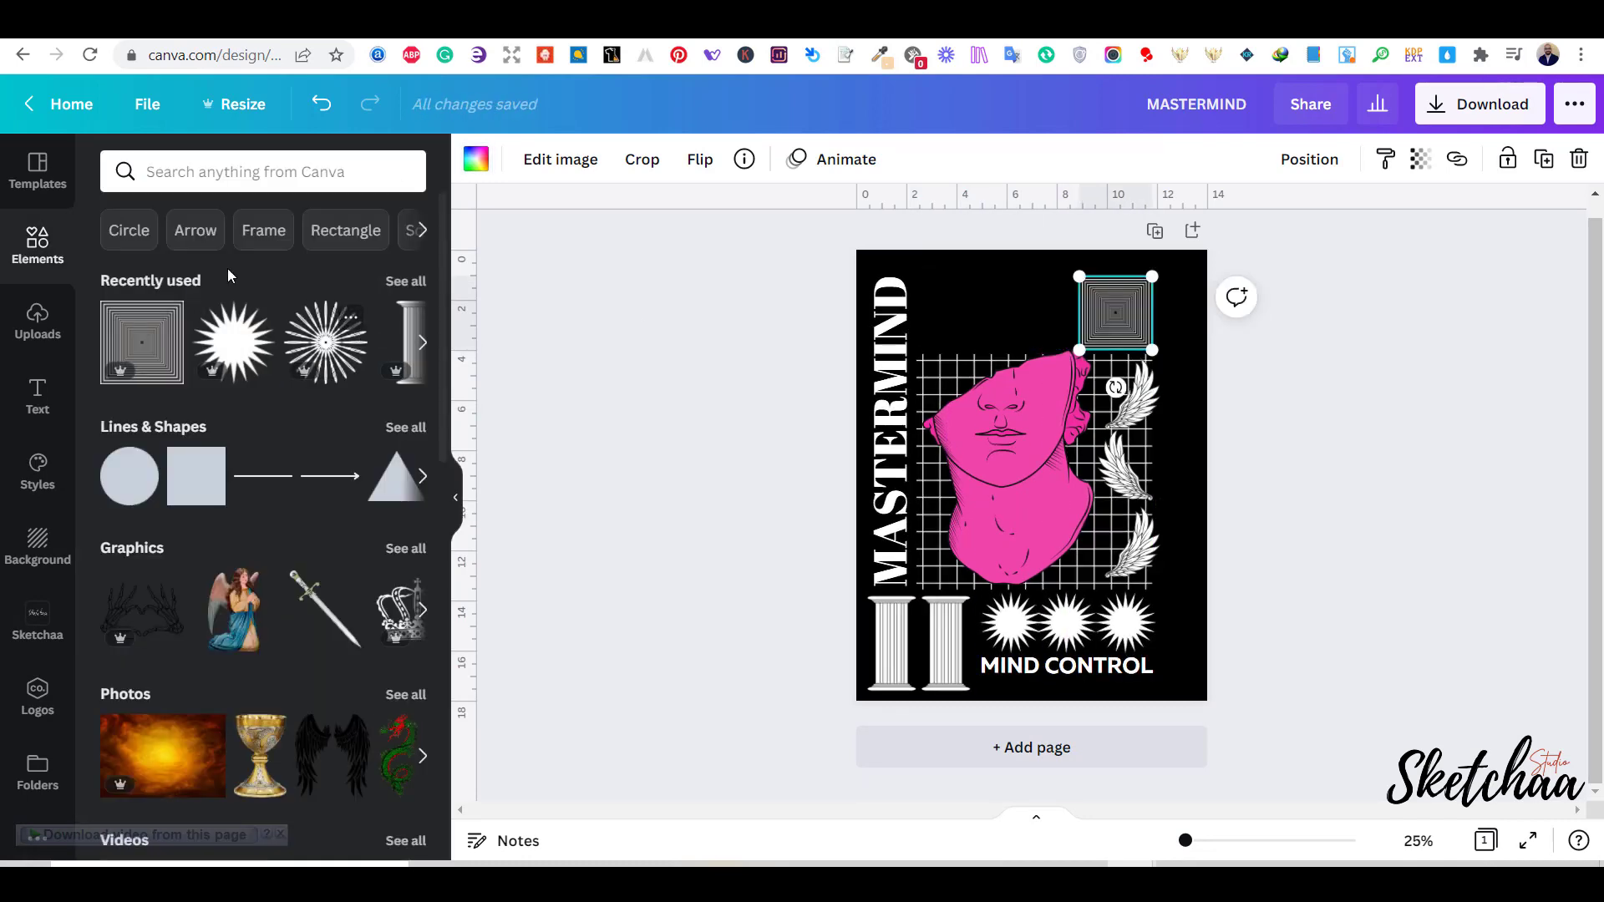
pyautogui.scroll(-15, 336, 365)
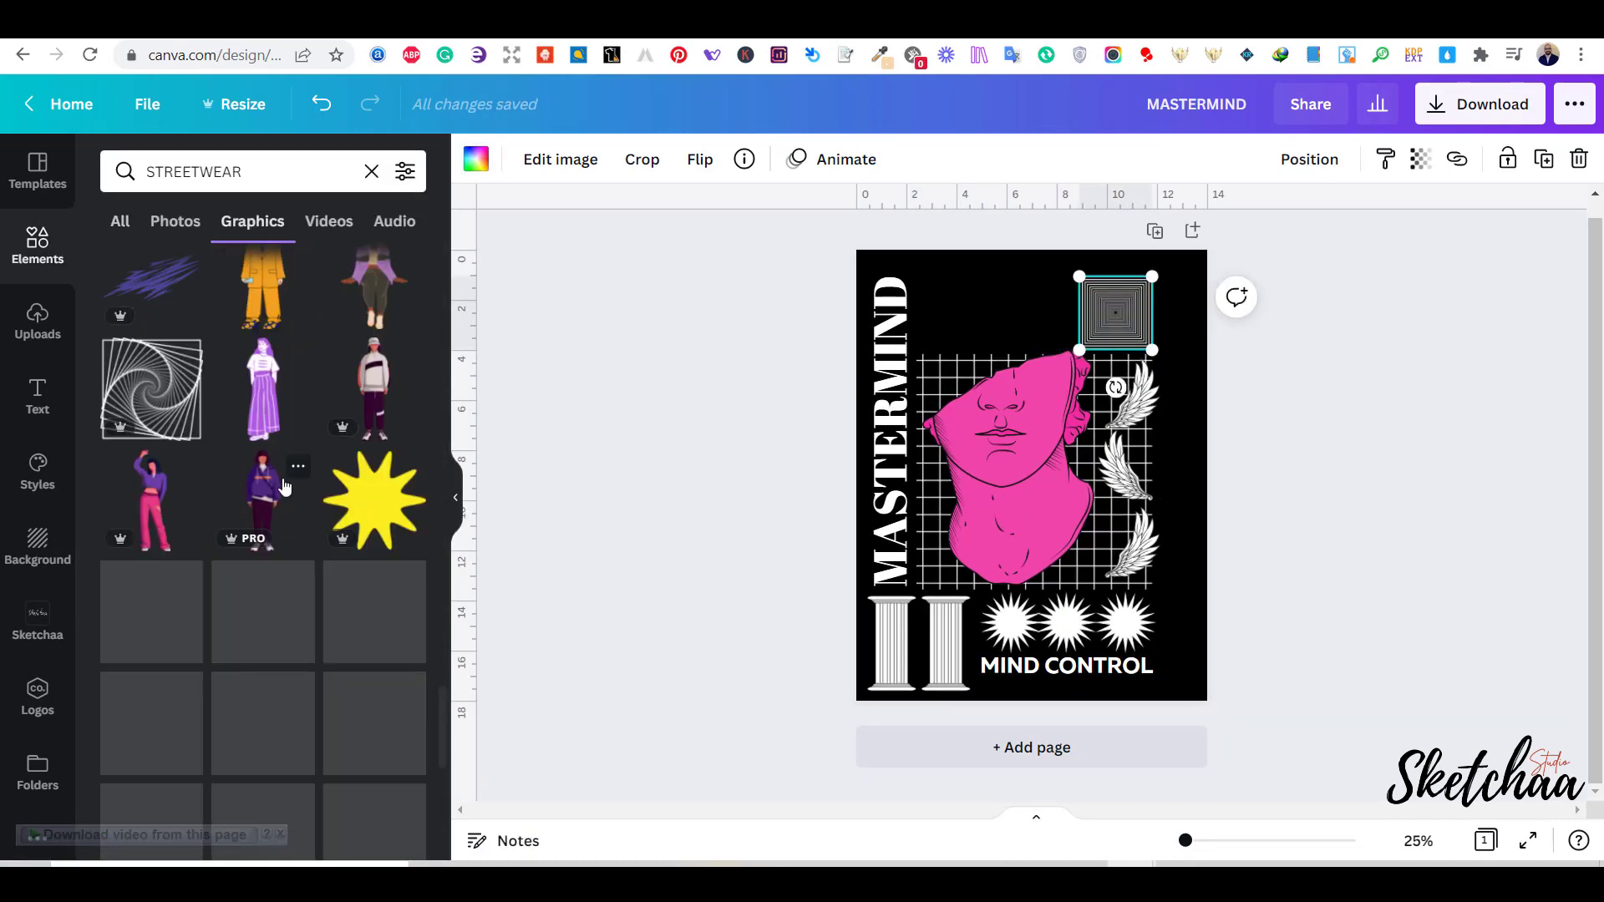
pyautogui.scroll(-7, 354, 488)
pyautogui.click(372, 369)
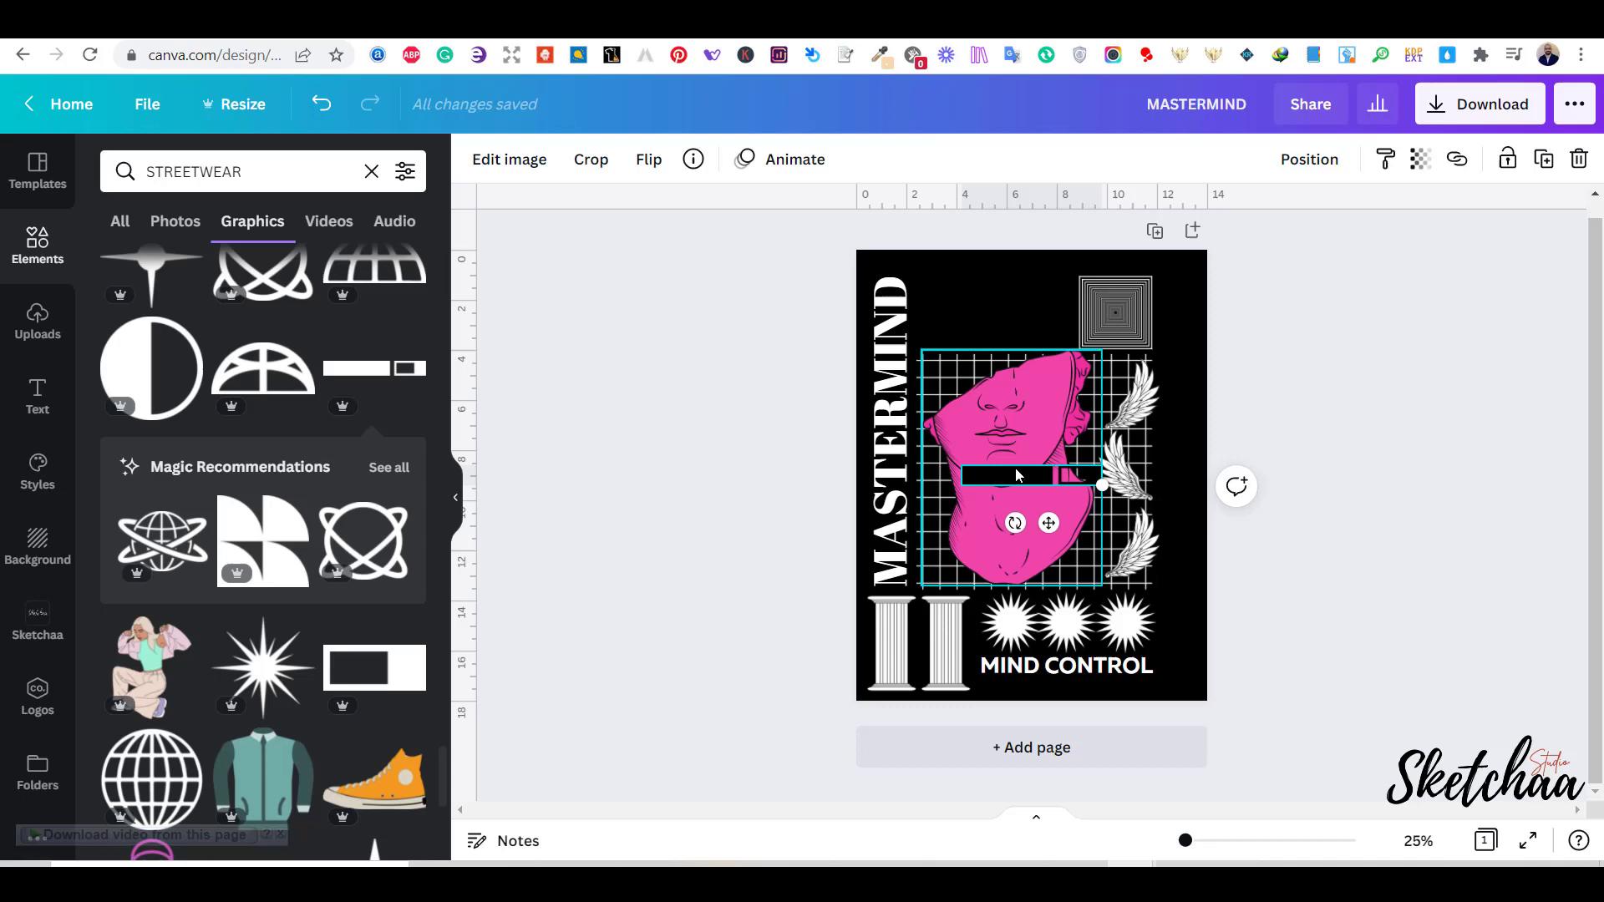
pyautogui.moveTo(1017, 474); pyautogui.dragTo(977, 291)
pyautogui.click(1125, 338)
pyautogui.press('Delete')
# Add the half-globe graphic above the statue face and colour it white.
pyautogui.scroll(1, 374, 365)
pyautogui.click(374, 365)
pyautogui.moveTo(1032, 474); pyautogui.dragTo(1064, 317)
pyautogui.scroll(-6, 266, 481)
pyautogui.click(476, 158)
pyautogui.click(403, 589)
# Duplicate the half-globe twice and line up the three copies in a row above the grid.
pyautogui.hotkey('ctrl', 'd')
pyautogui.hotkey('ctrl', 'd')
pyautogui.moveTo(1071, 321); pyautogui.dragTo(965, 327)
pyautogui.moveTo(921, 291); pyautogui.dragTo(963, 307)
pyautogui.click(1276, 405)
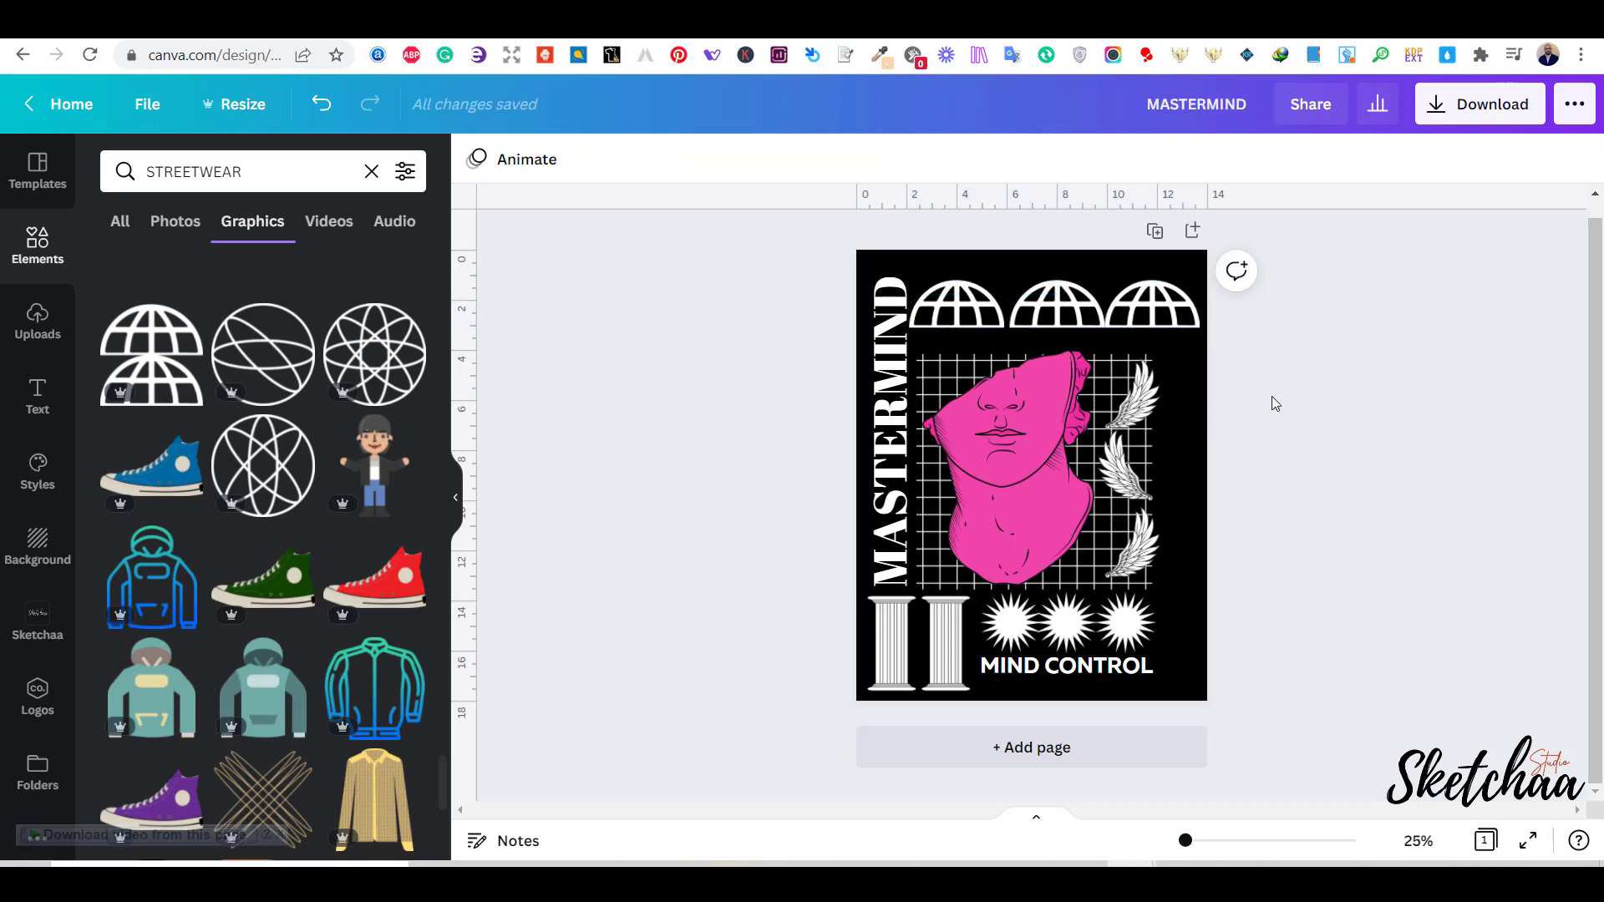
# Enlarge the white grid behind the statue face up to the row of half-globes.
pyautogui.click(930, 445)
pyautogui.moveTo(1154, 355); pyautogui.dragTo(1188, 352)
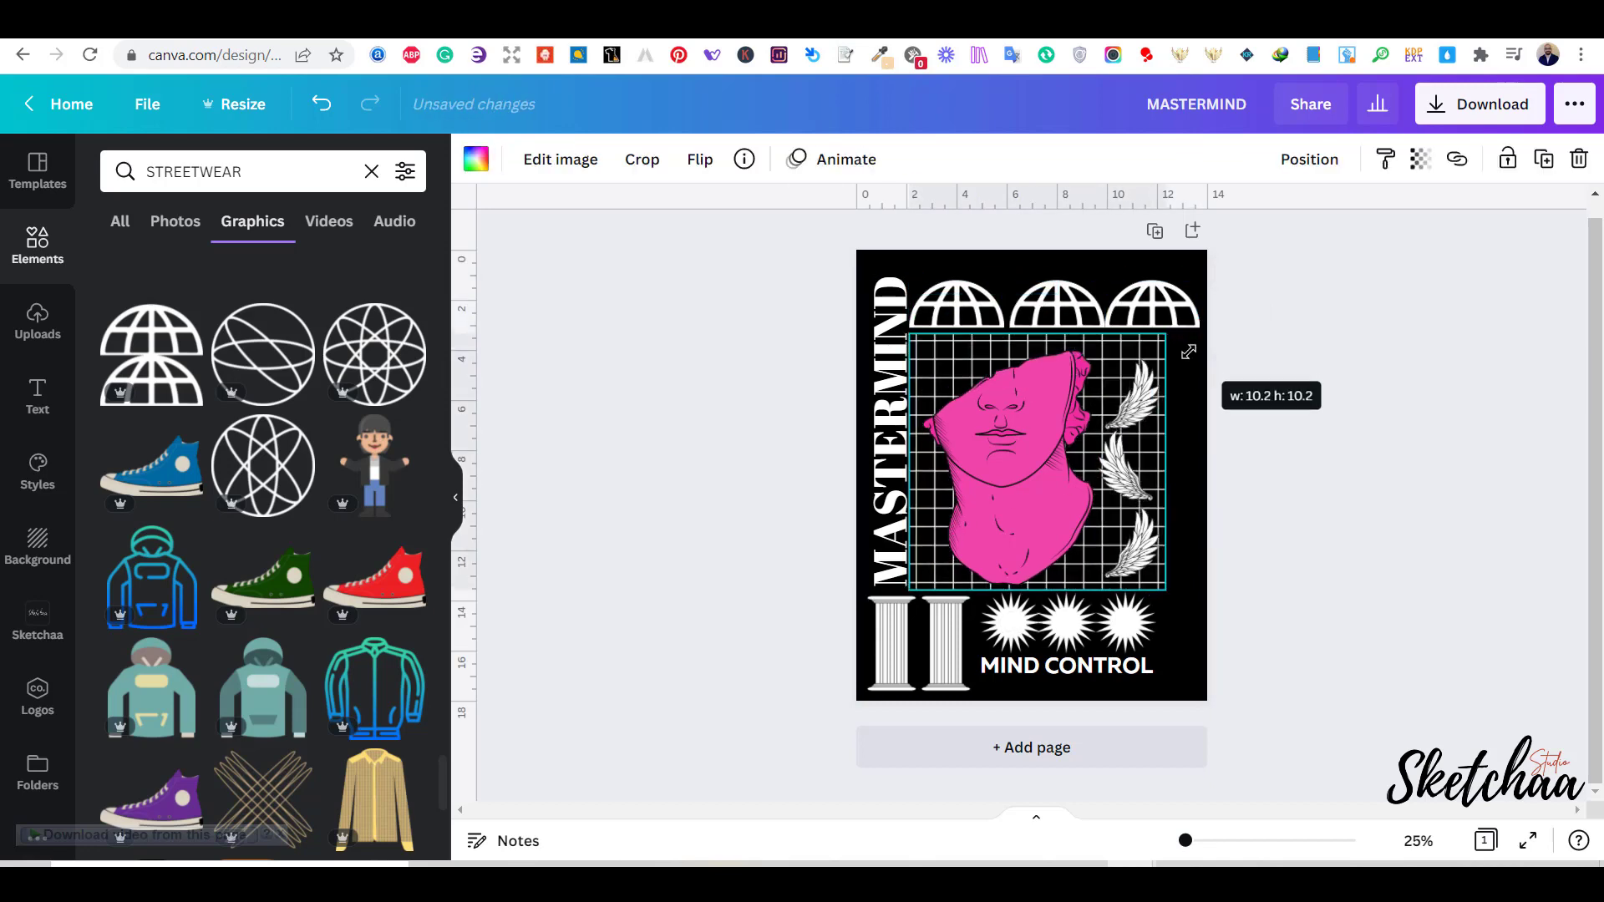
pyautogui.moveTo(1165, 590); pyautogui.dragTo(1177, 602)
# Enlarge the three wings together and spread them along the grid's right edge.
pyautogui.click(1139, 396)
pyautogui.keyDown('shift'); pyautogui.click(1125, 470); pyautogui.keyUp('shift')
pyautogui.keyDown('shift'); pyautogui.click(1134, 544); pyautogui.keyUp('shift')
pyautogui.moveTo(1161, 359); pyautogui.dragTo(1176, 309)
pyautogui.moveTo(1148, 359); pyautogui.dragTo(1148, 376)
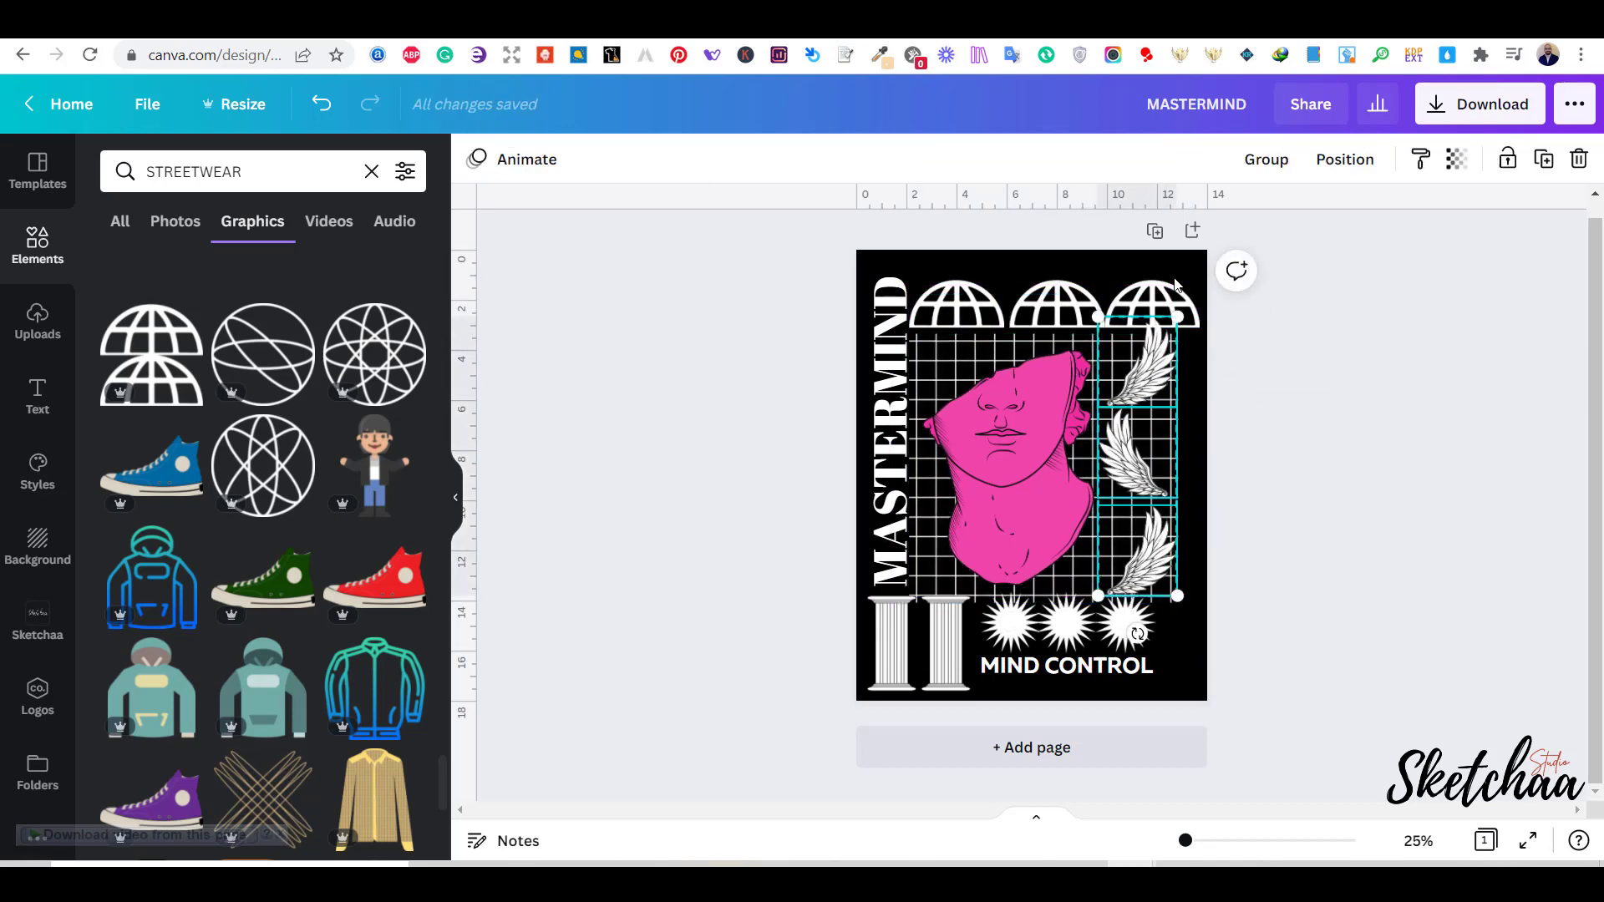
pyautogui.moveTo(1212, 269); pyautogui.dragTo(969, 318)
pyautogui.click(1149, 370)
pyautogui.keyDown('shift'); pyautogui.click(1127, 460); pyautogui.keyUp('shift')
pyautogui.keyDown('shift'); pyautogui.click(1146, 556); pyautogui.keyUp('shift')
pyautogui.click(1253, 351)
# Shrink the row of three half-globes and move it up, clear of the grid and the top wing.
pyautogui.click(994, 283)
pyautogui.press('Delete')
pyautogui.moveTo(1086, 275); pyautogui.dragTo(1141, 288)
pyautogui.moveTo(1042, 323); pyautogui.dragTo(1042, 295)
# Enlarge the statue face and reposition it to fill the grid between MASTERMIND and the wings.
pyautogui.click(1027, 435)
pyautogui.moveTo(1097, 350); pyautogui.dragTo(1130, 313)
pyautogui.moveTo(1031, 451); pyautogui.dragTo(1026, 460)
pyautogui.click(1264, 513)
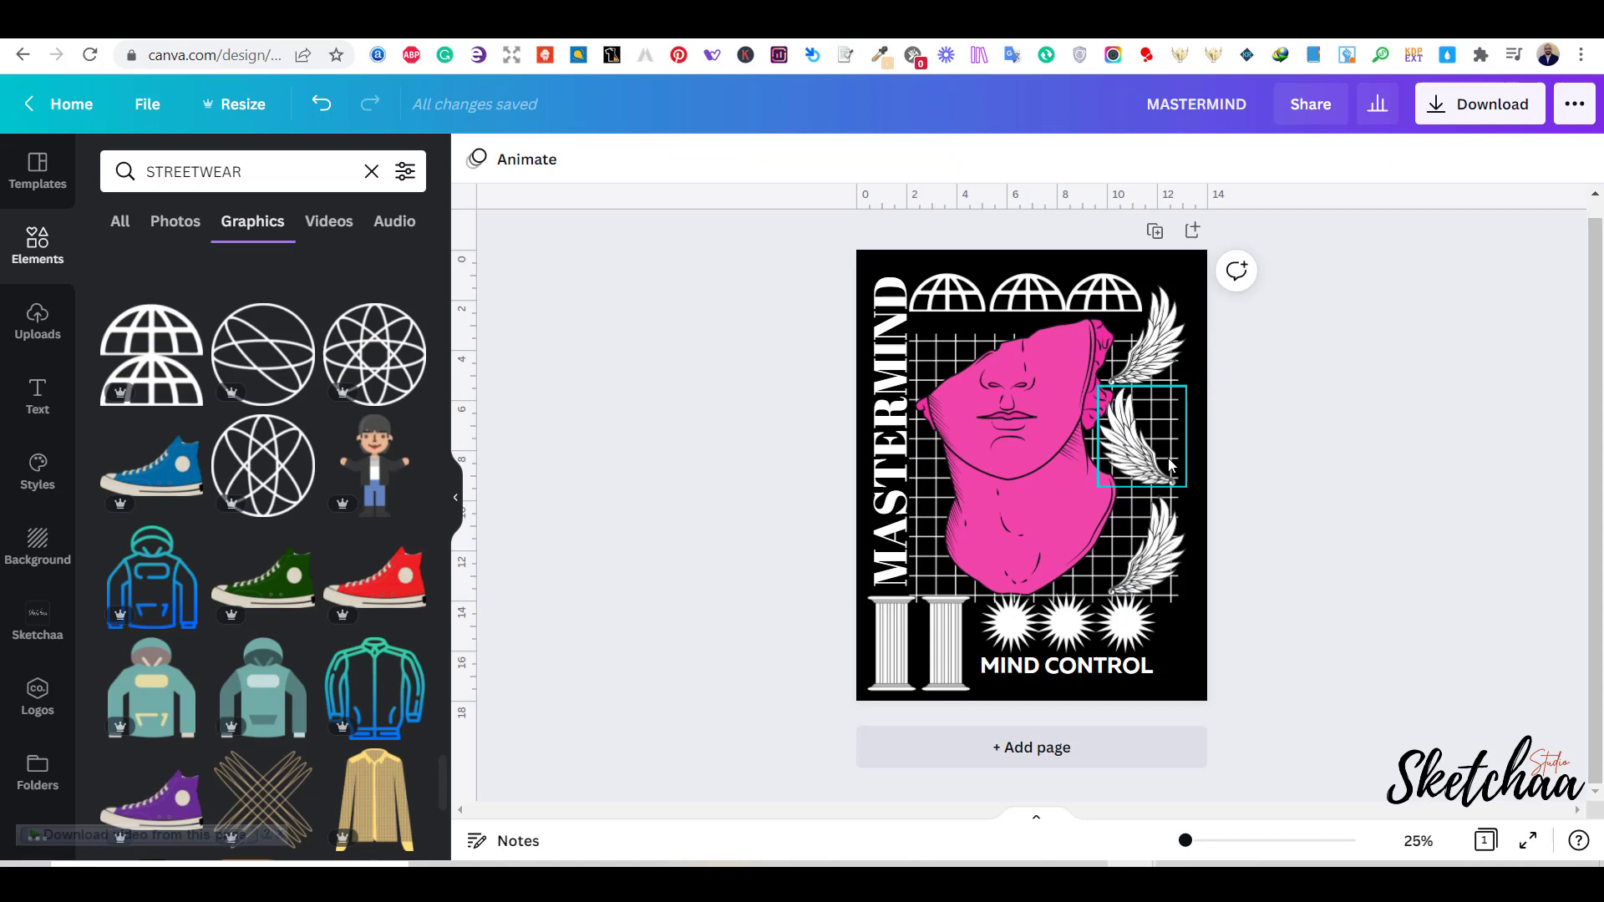
# Colour the vertical MASTERMIND text pink to match the statue face.
pyautogui.click(889, 430)
pyautogui.click(791, 160)
pyautogui.click(263, 261)
pyautogui.click(1332, 460)
# Shrink the two columns slightly and make the middle wing smaller.
pyautogui.click(892, 645)
pyautogui.keyDown('shift'); pyautogui.click(946, 645); pyautogui.keyUp('shift')
pyautogui.moveTo(972, 596); pyautogui.dragTo(970, 603)
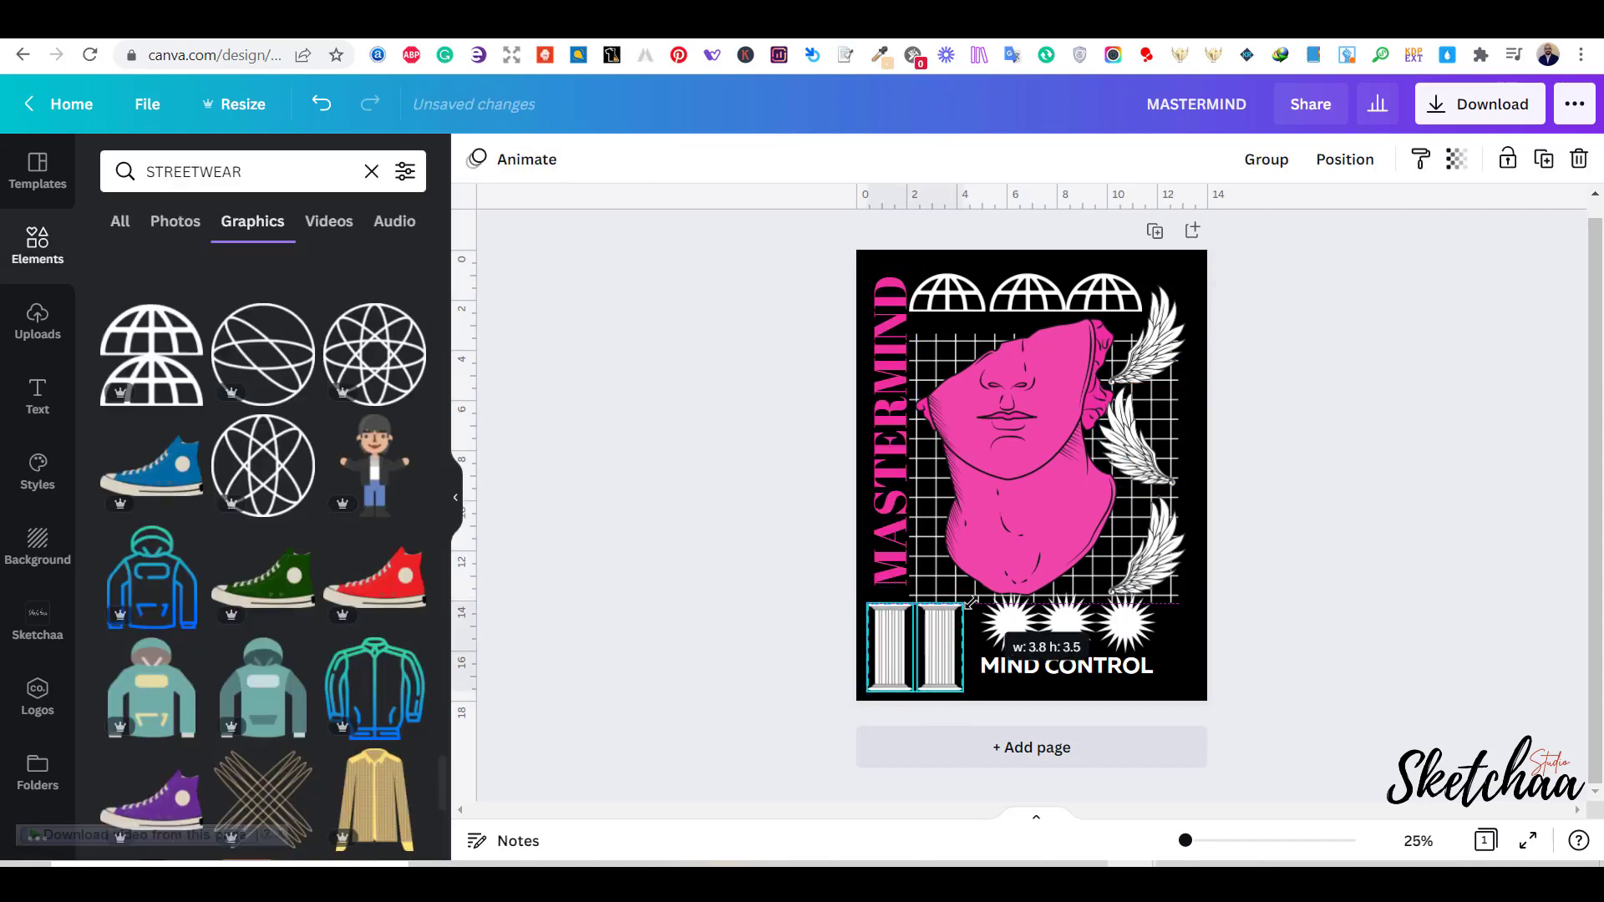
pyautogui.click(1125, 467)
pyautogui.moveTo(1098, 386); pyautogui.dragTo(1111, 402)
pyautogui.click(1356, 521)
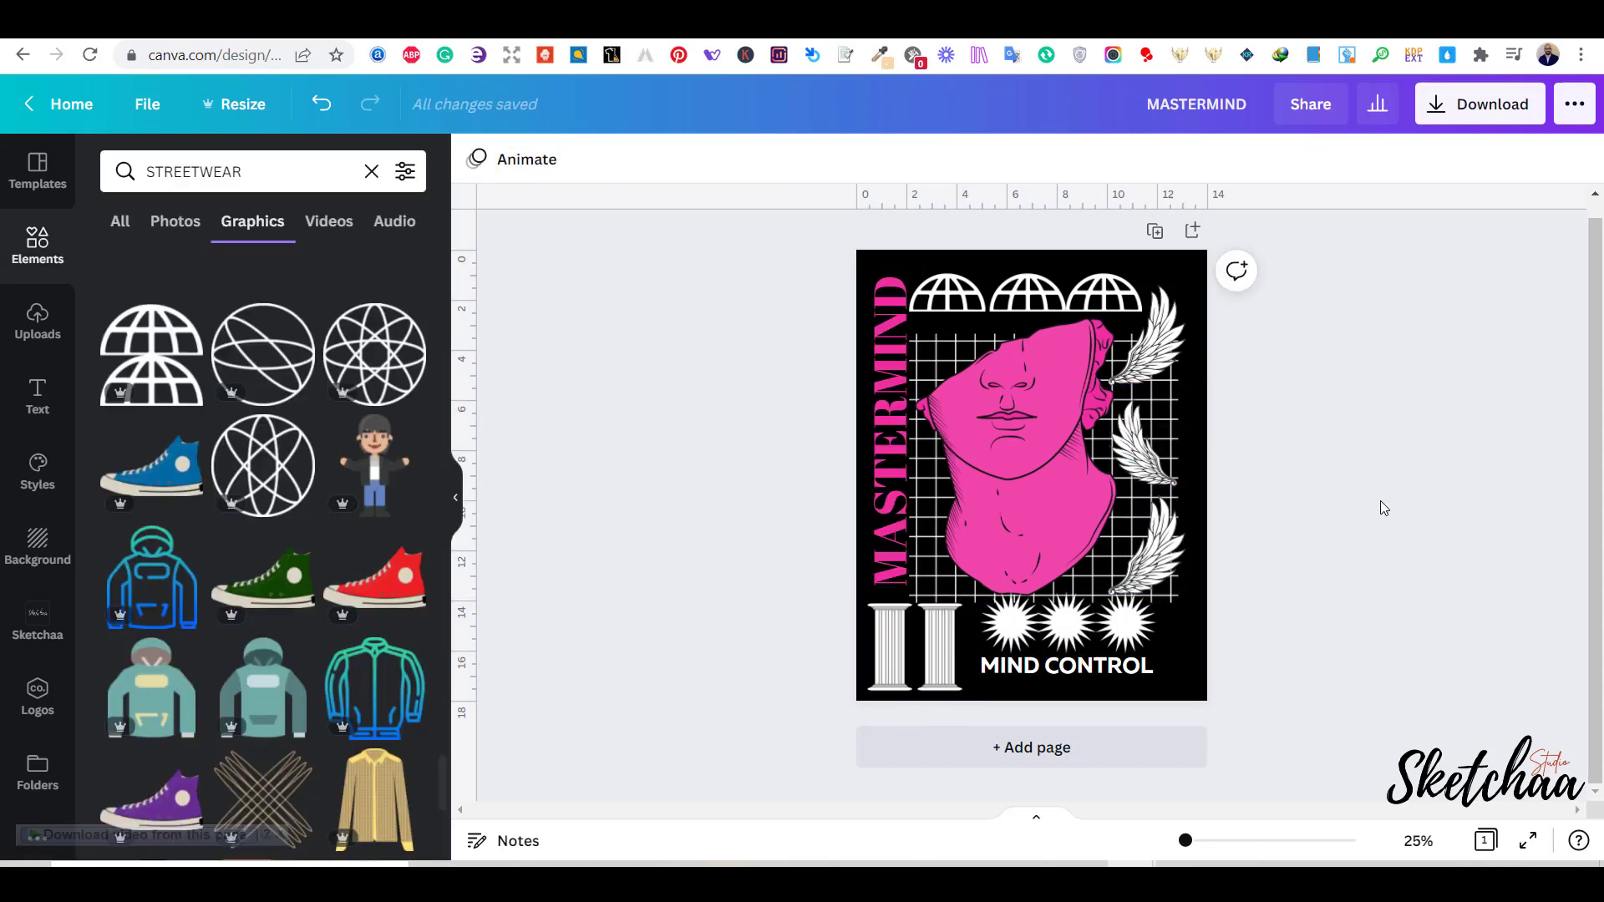
# Scale down the columns, starbursts and MIND CONTROL text together below the grid.
pyautogui.moveTo(940, 673); pyautogui.dragTo(887, 678)
pyautogui.moveTo(1178, 592); pyautogui.dragTo(1144, 604)
pyautogui.click(1312, 610)
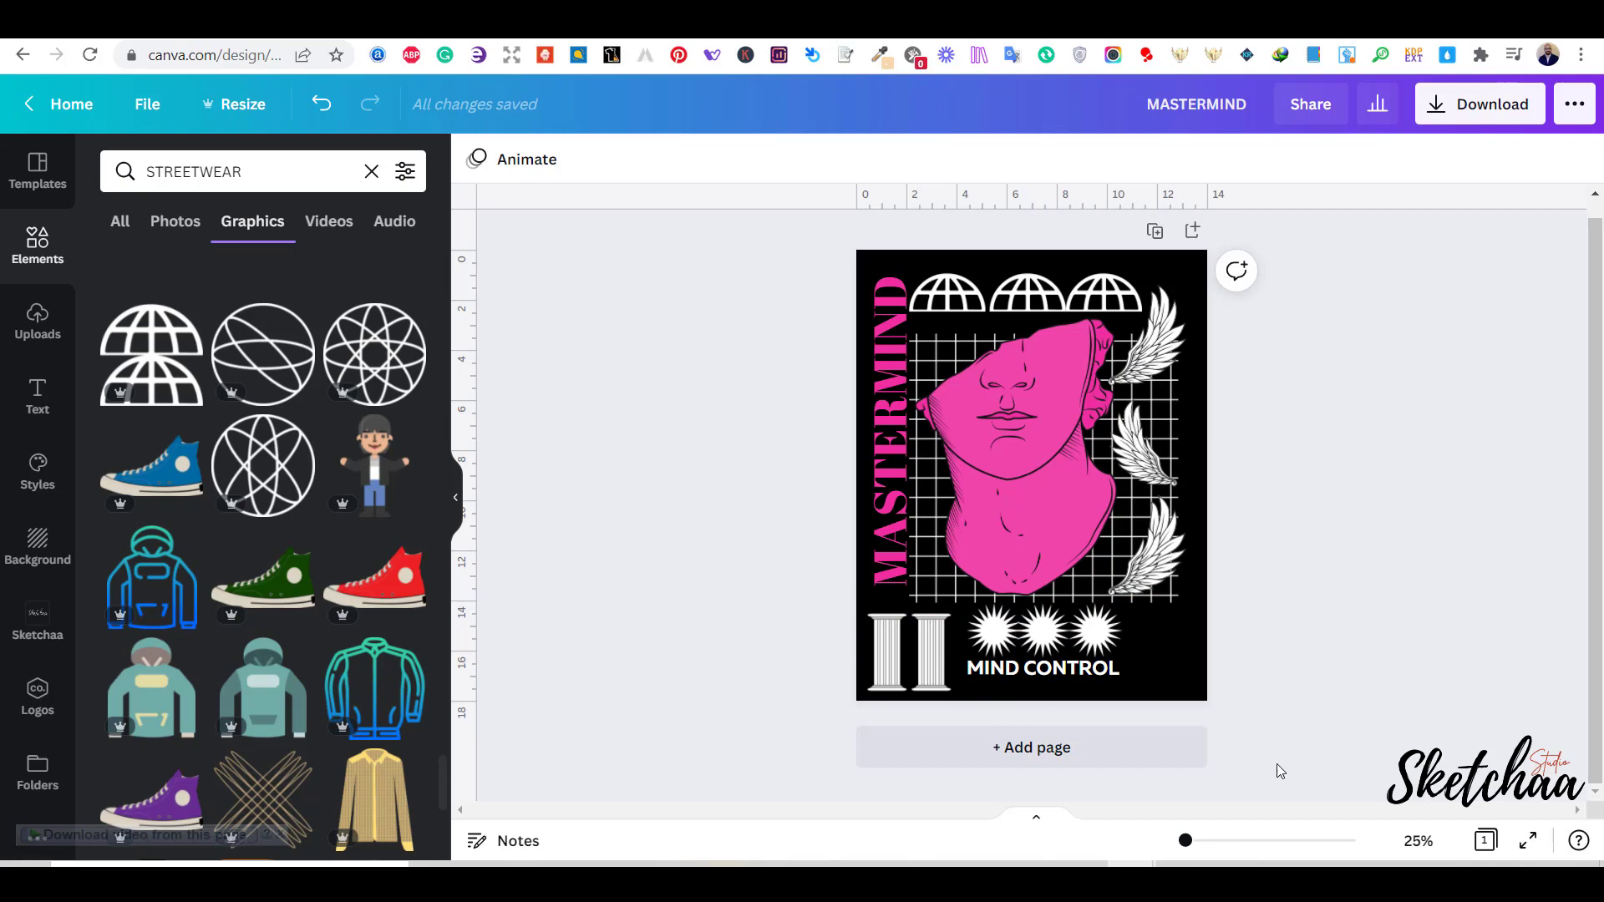
# Change the white of the left column to pink.
pyautogui.click(932, 664)
pyautogui.click(887, 656)
pyautogui.click(510, 159)
pyautogui.click(349, 269)
# Replace the second column with a copy of the pink column.
pyautogui.click(930, 653)
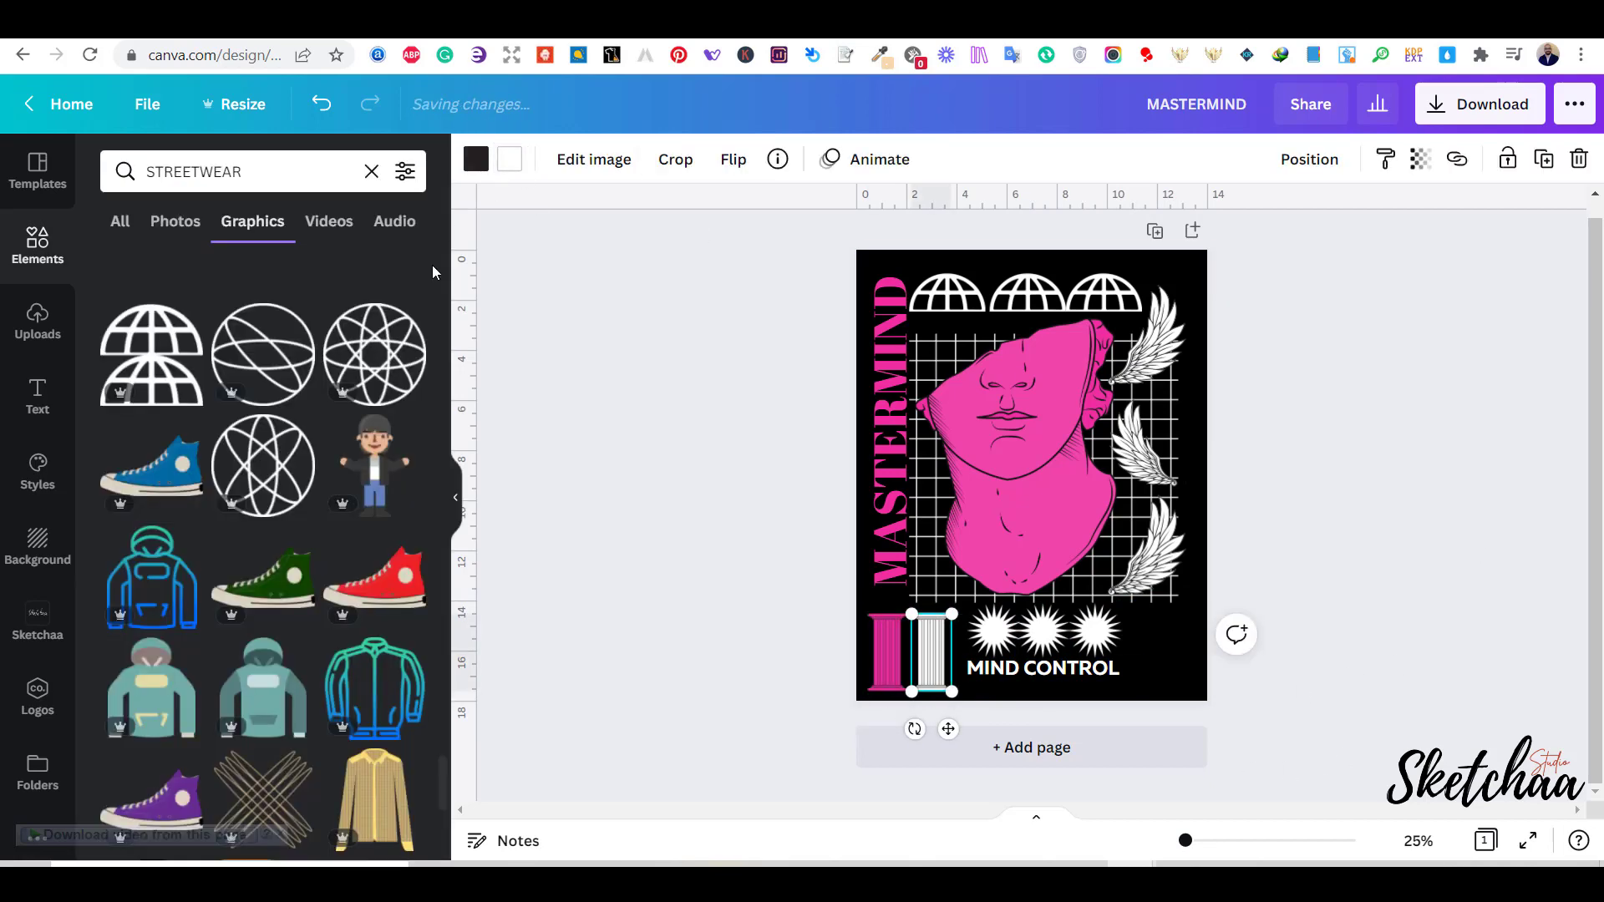
pyautogui.click(476, 159)
pyautogui.click(398, 273)
pyautogui.click(509, 159)
pyautogui.click(349, 279)
pyautogui.press('Delete')
pyautogui.moveTo(880, 666); pyautogui.dragTo(919, 665)
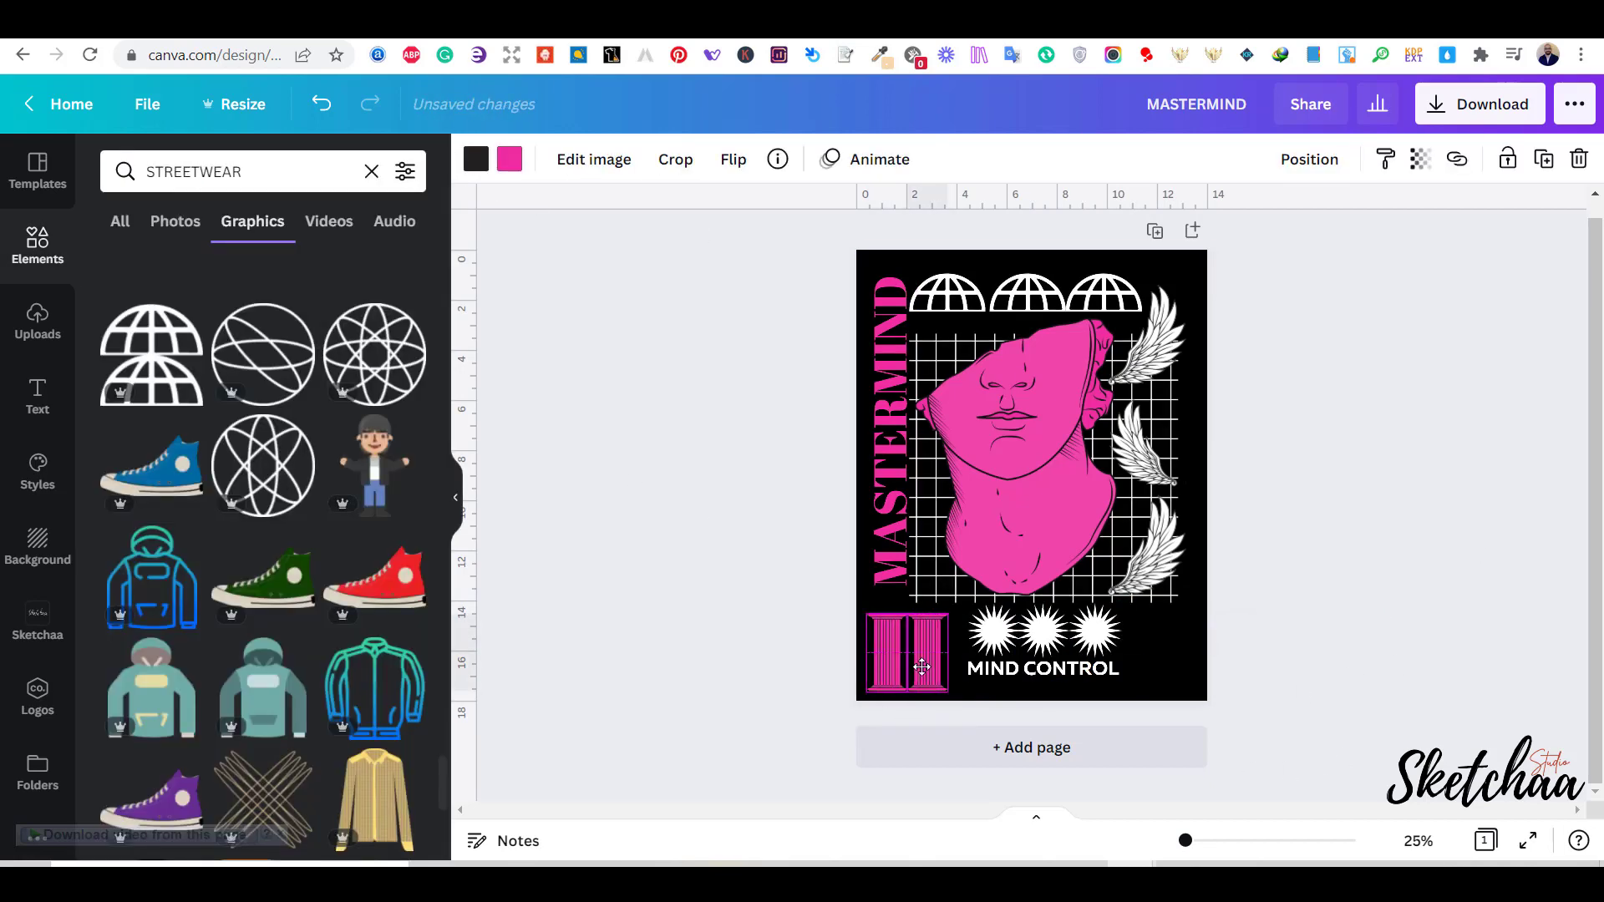
# Colour the MIND CONTROL text pink.
pyautogui.click(1176, 655)
pyautogui.click(1043, 668)
pyautogui.click(794, 159)
pyautogui.click(349, 274)
pyautogui.click(1249, 451)
# Enlarge the starbursts and MIND CONTROL together, shifted right, and add a third pink column in the gap beside them.
pyautogui.moveTo(1175, 639); pyautogui.dragTo(981, 671)
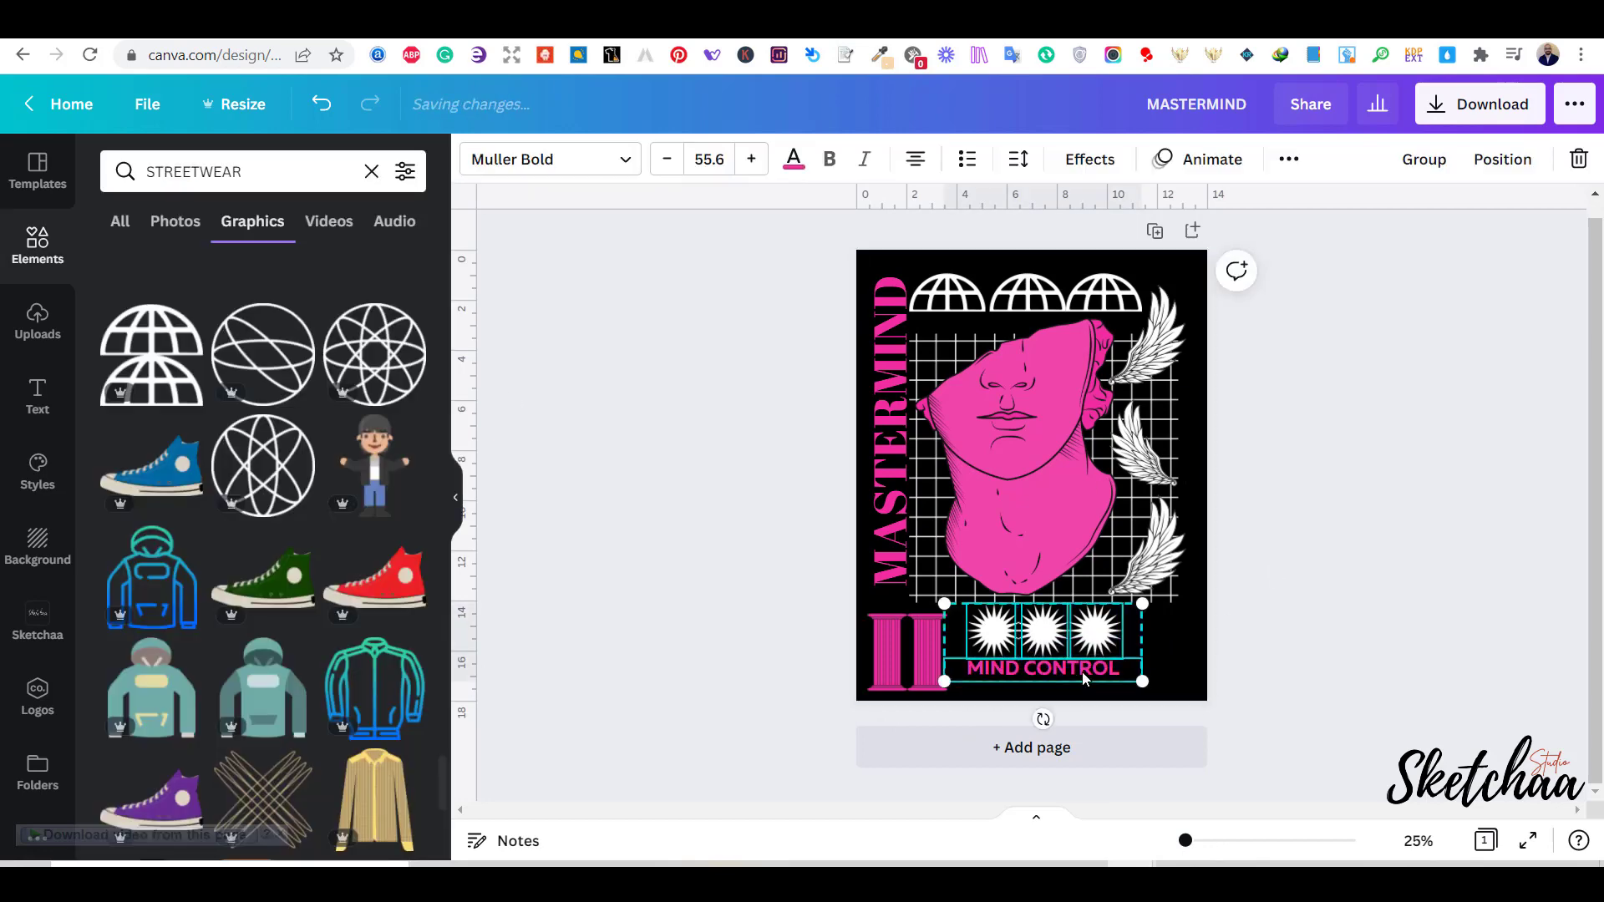
pyautogui.moveTo(1142, 680); pyautogui.dragTo(1203, 706)
pyautogui.moveTo(1099, 652); pyautogui.dragTo(1082, 651)
pyautogui.moveTo(1186, 706); pyautogui.dragTo(1157, 694)
pyautogui.moveTo(1078, 650); pyautogui.dragTo(1116, 655)
pyautogui.click(1240, 557)
pyautogui.moveTo(930, 664); pyautogui.dragTo(975, 664)
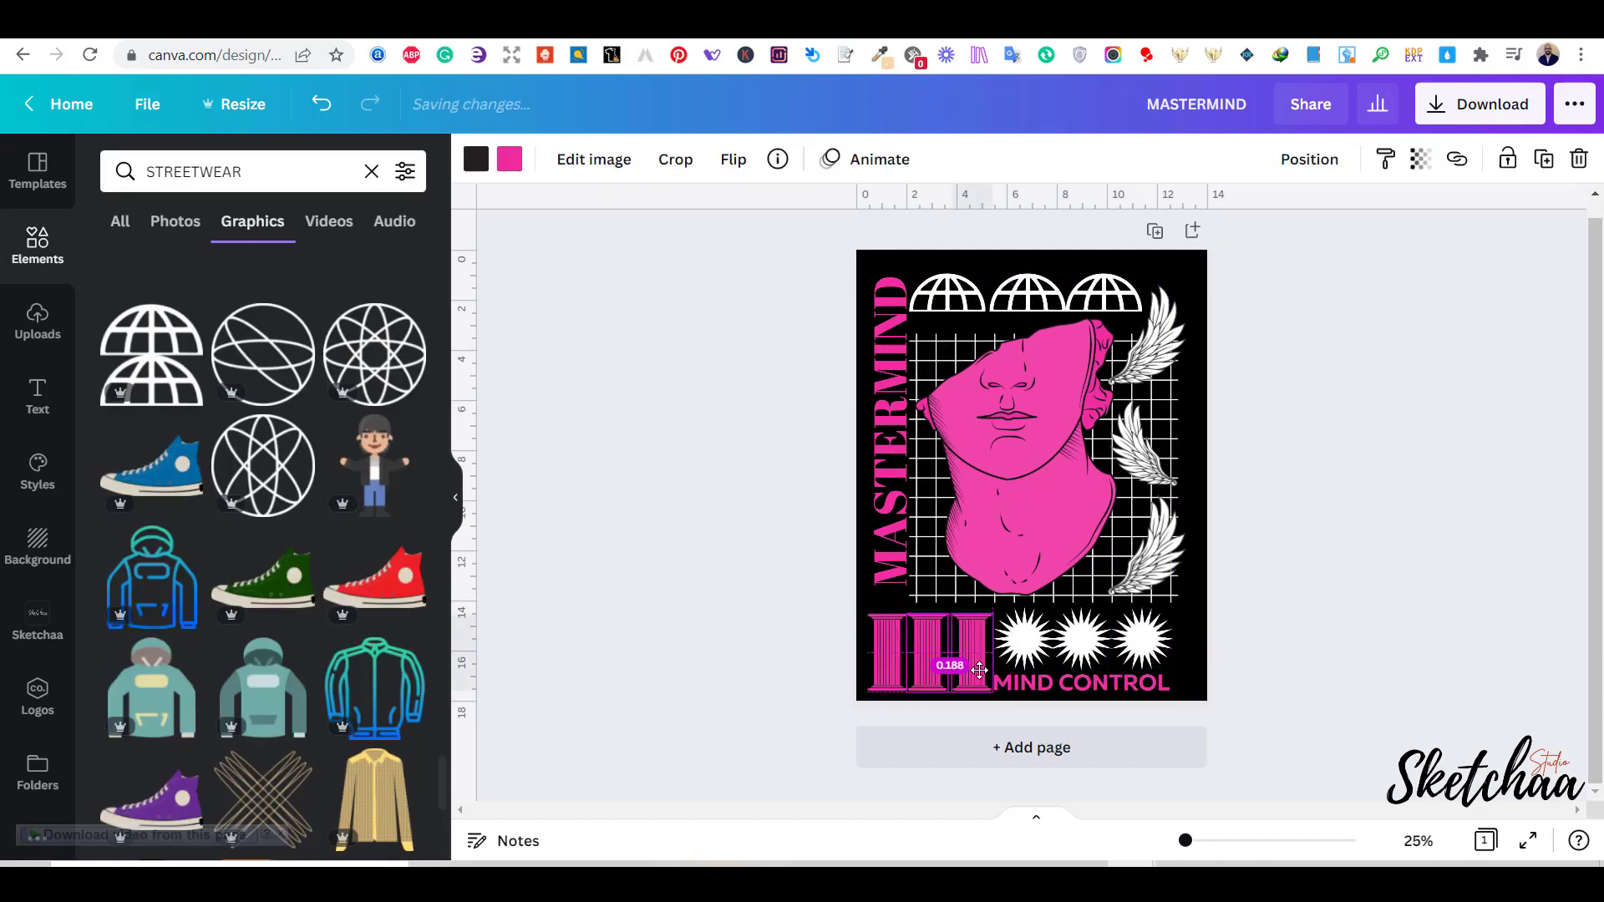
pyautogui.click(1284, 587)
# Change the MASTERMIND font to Montagna and enlarge the text to size 172.
pyautogui.click(890, 434)
pyautogui.click(547, 159)
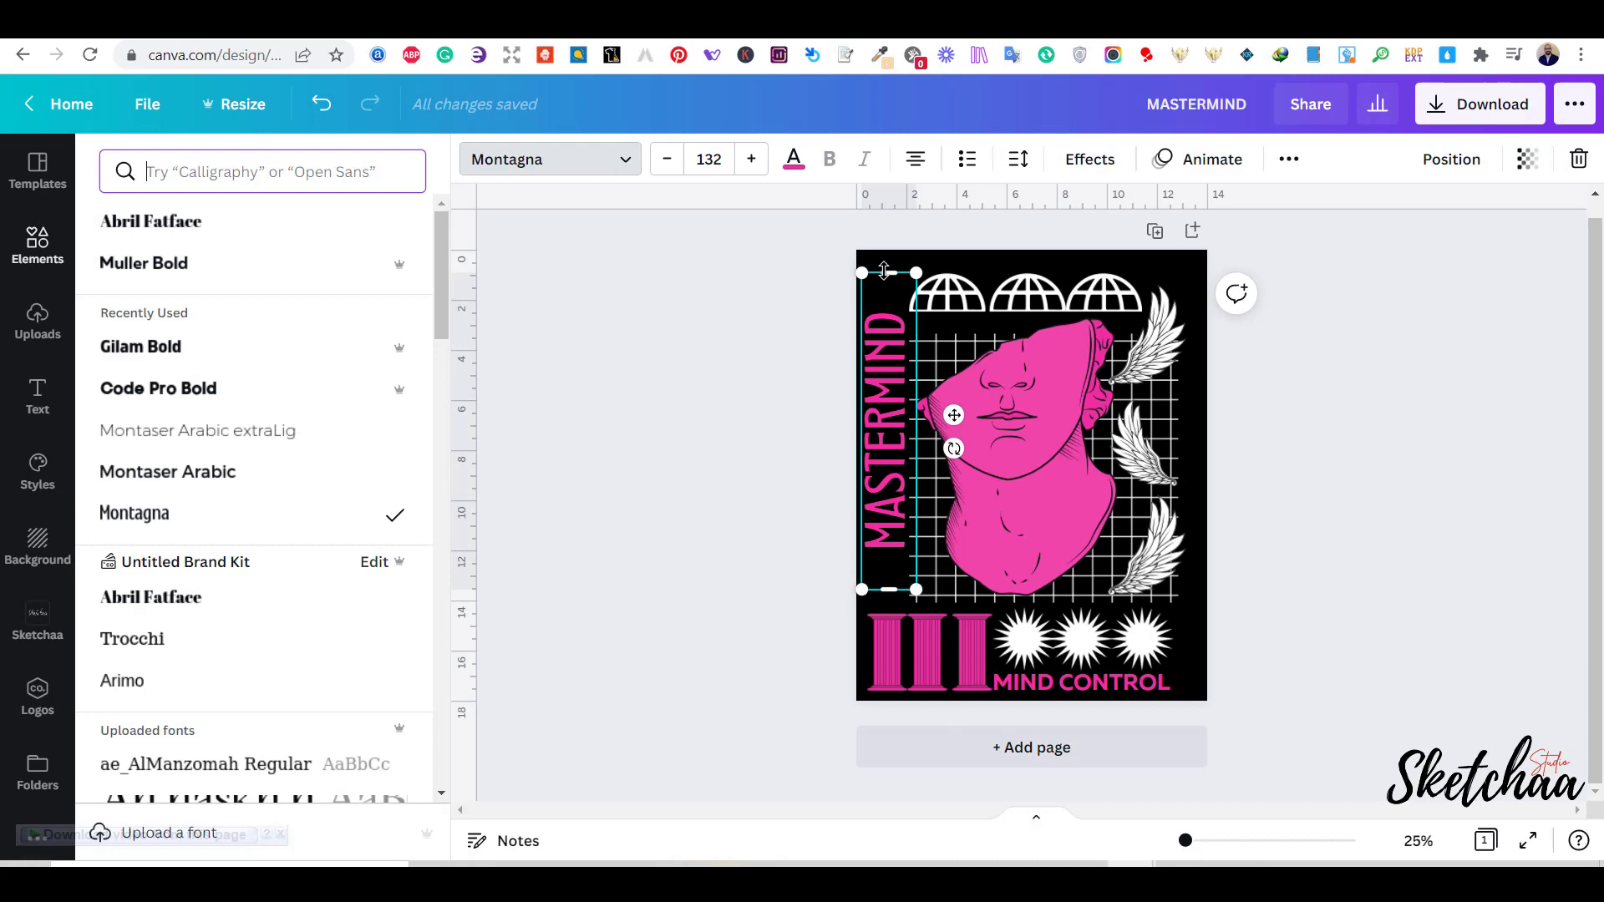
pyautogui.moveTo(883, 271); pyautogui.dragTo(887, 345)
pyautogui.moveTo(916, 346); pyautogui.dragTo(933, 273)
# Shift the half-globes, grid, statue face and wings right and enlarge MASTERMIND down to the columns.
pyautogui.moveTo(1278, 297); pyautogui.dragTo(985, 541)
pyautogui.click(894, 534)
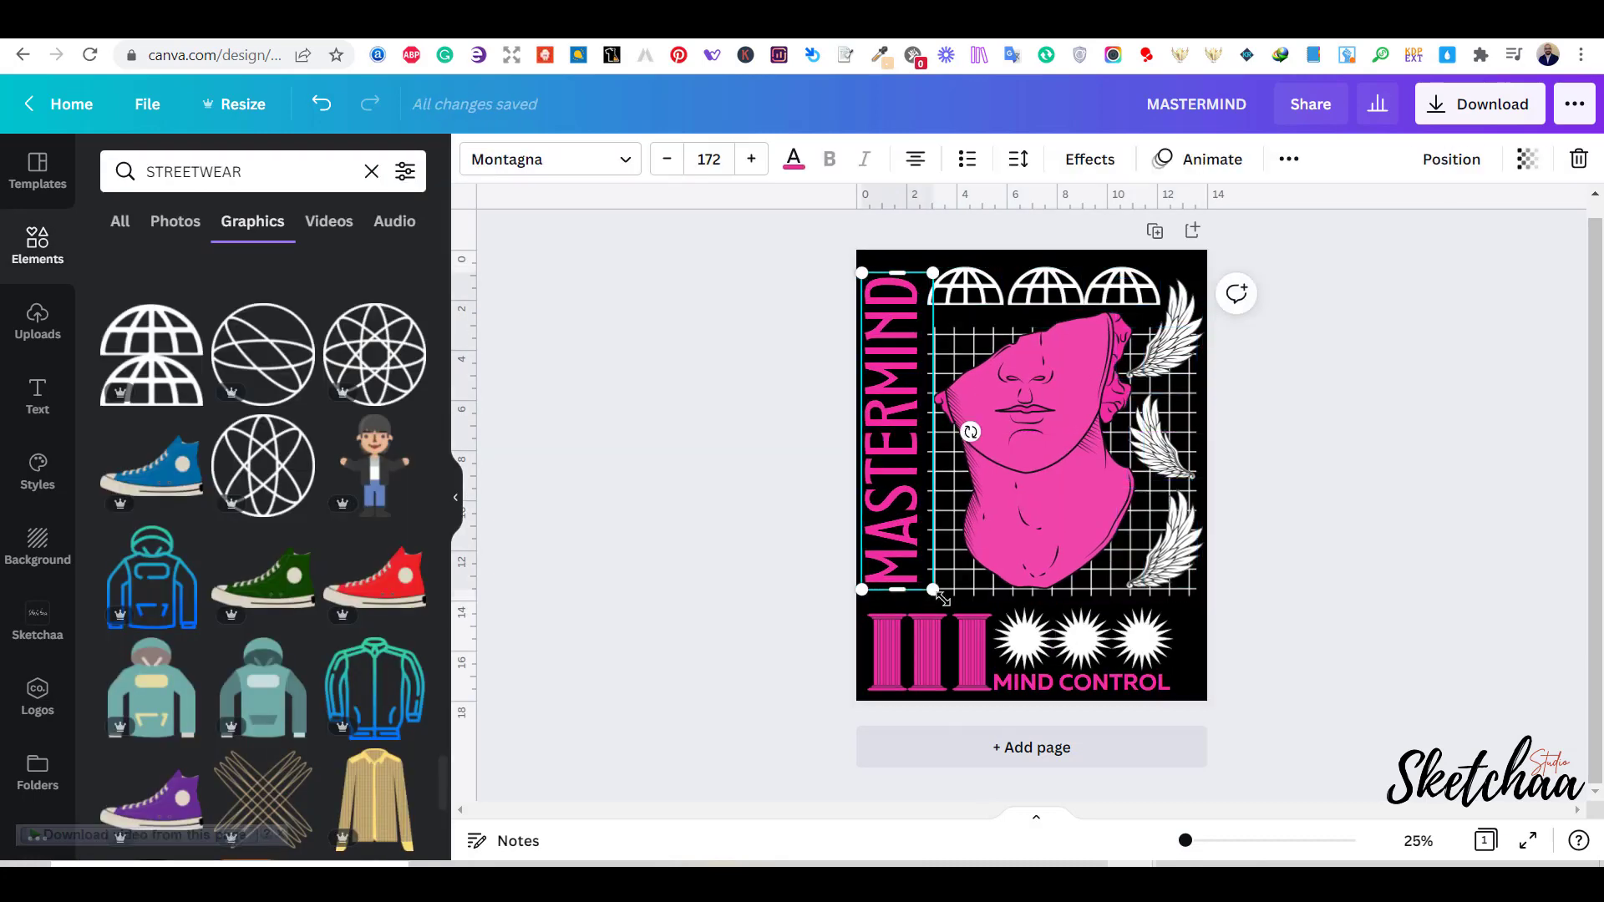
pyautogui.moveTo(934, 591); pyautogui.dragTo(938, 614)
pyautogui.moveTo(898, 501); pyautogui.dragTo(898, 494)
pyautogui.click(1394, 499)
# Adjust the grid's crop so it extends up to the half-globes.
pyautogui.click(1049, 505)
pyautogui.click(1320, 484)
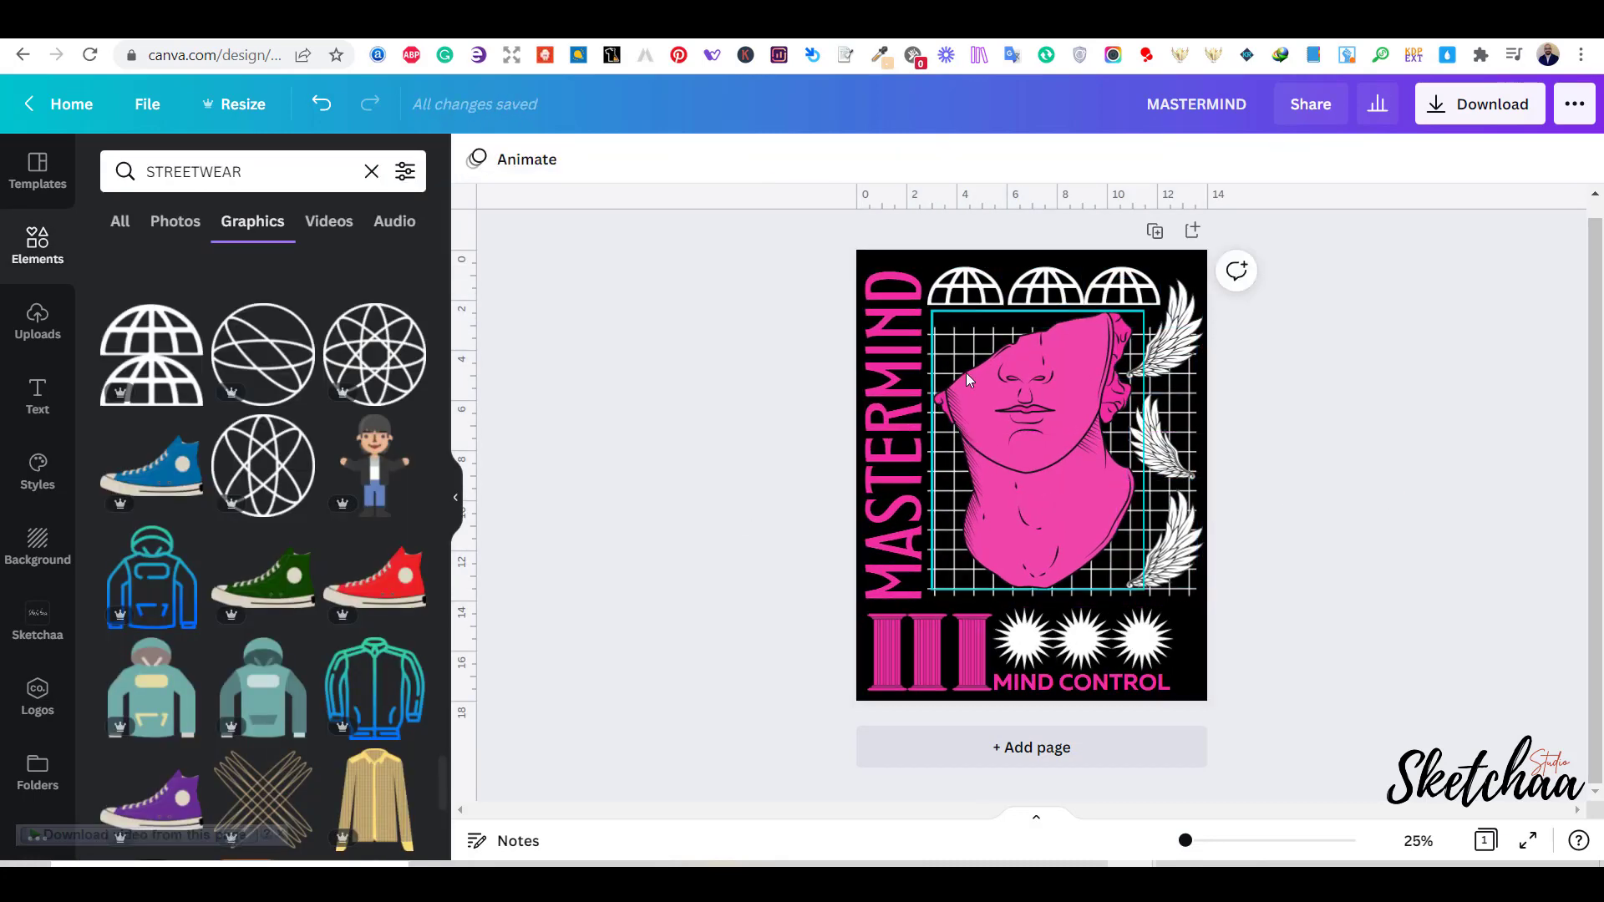
pyautogui.click(967, 380)
pyautogui.click(641, 157)
pyautogui.click(1422, 479)
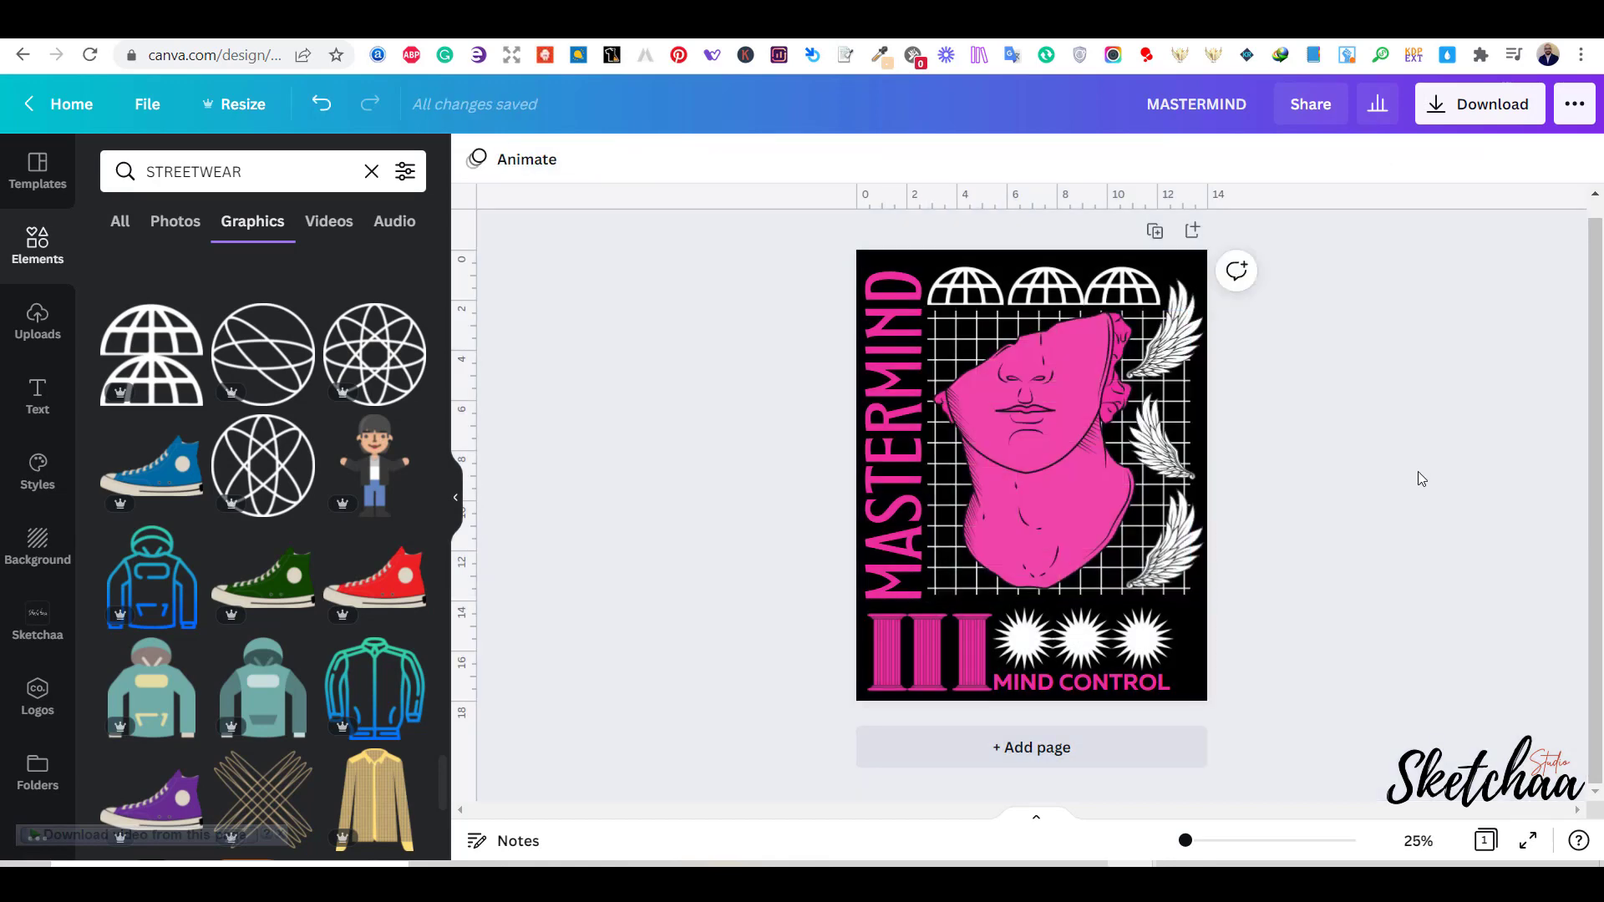
# Space the three starbursts wider apart and enlarge MIND CONTROL to size 71 beneath them.
pyautogui.moveTo(1141, 639); pyautogui.dragTo(1091, 639)
pyautogui.click(1108, 683)
pyautogui.moveTo(1196, 685); pyautogui.dragTo(1160, 689)
pyautogui.moveTo(953, 655); pyautogui.dragTo(951, 654)
pyautogui.moveTo(1073, 737); pyautogui.dragTo(1110, 734)
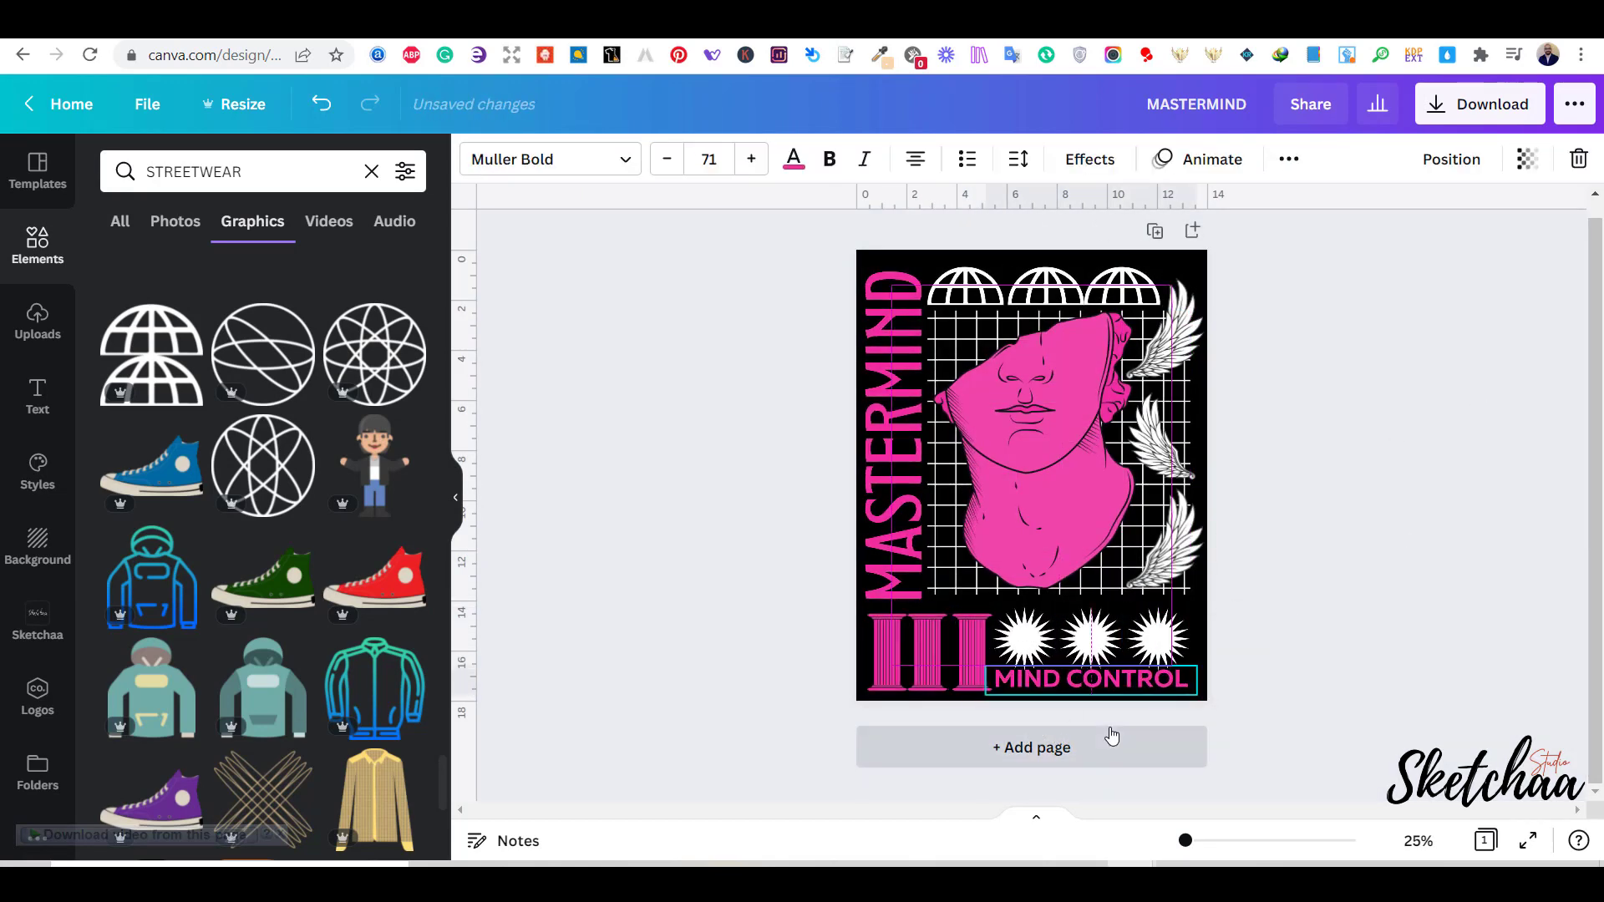
pyautogui.click(1303, 635)
# Enlarge the grid slightly toward its lower-right corner and nudge MIND CONTROL down a little.
pyautogui.click(960, 584)
pyautogui.click(1170, 484)
pyautogui.moveTo(1190, 595); pyautogui.dragTo(1196, 602)
pyautogui.click(1345, 572)
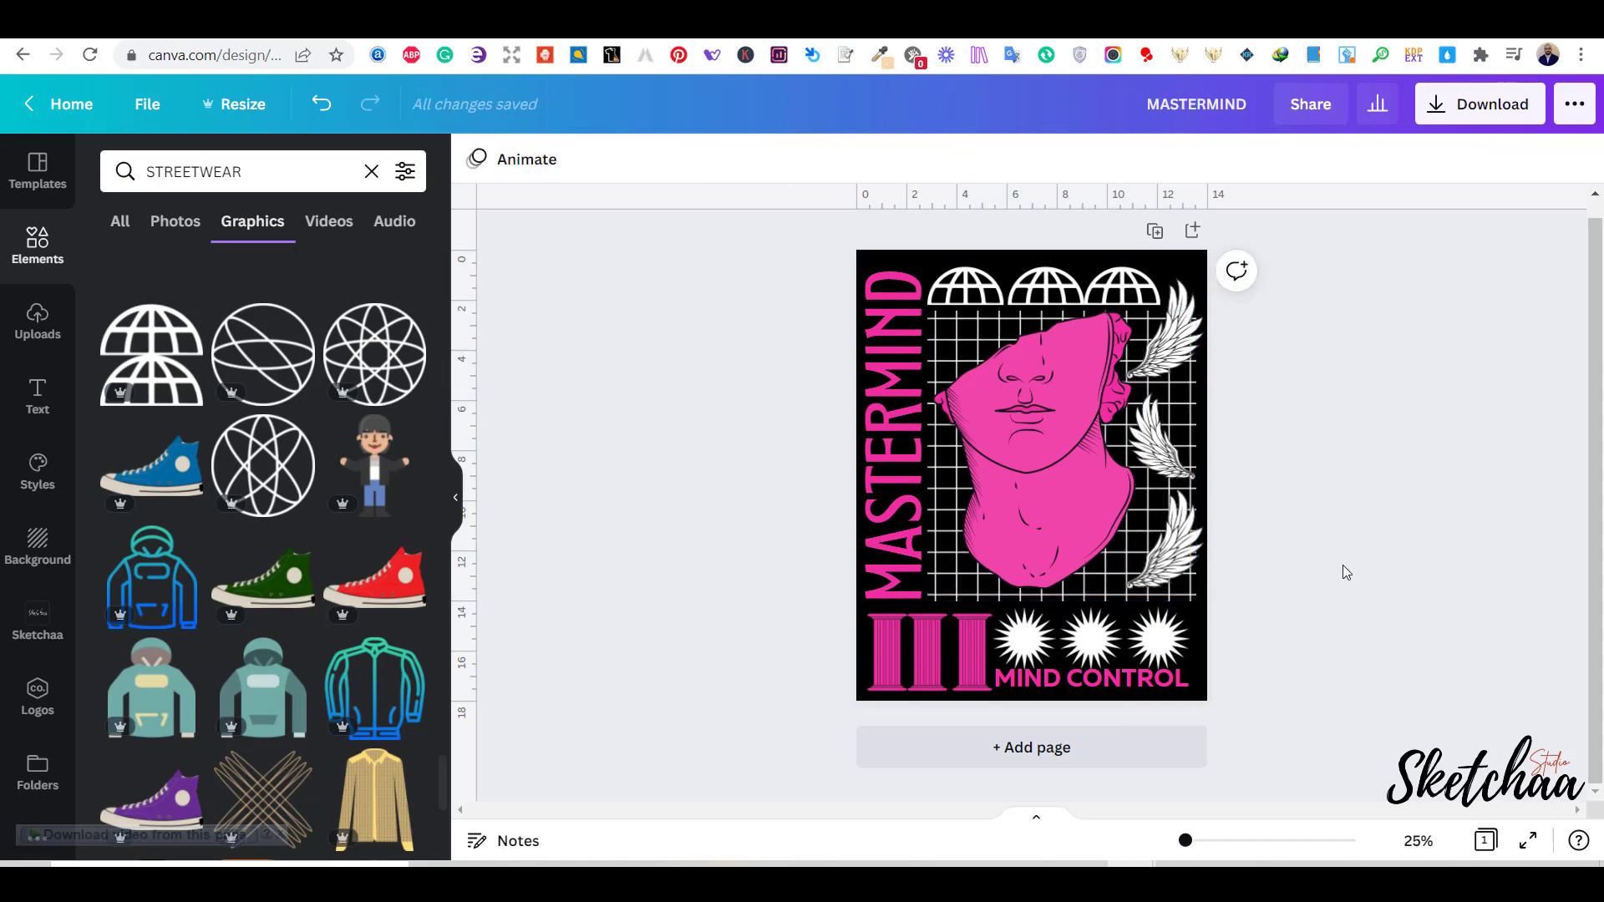
pyautogui.moveTo(1141, 682); pyautogui.dragTo(1141, 686)
pyautogui.click(1374, 657)
# Delete the pink statue face and search the graphics for ANTIQUE STATUE RETRO.
pyautogui.click(1017, 493)
pyautogui.click(810, 159)
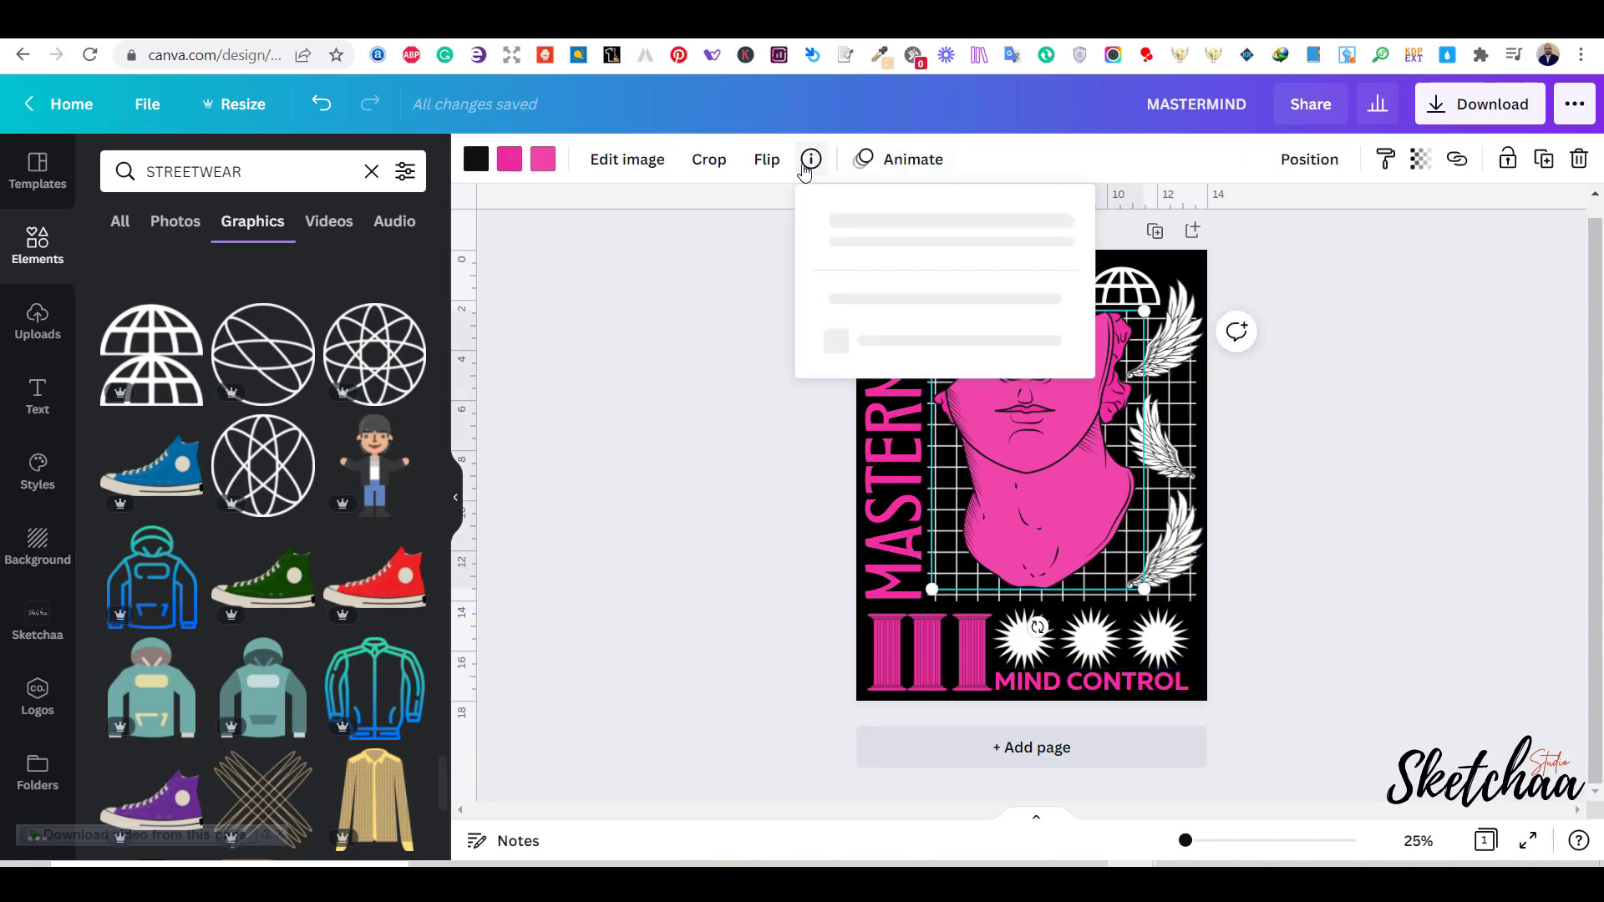
pyautogui.moveTo(244, 171); pyautogui.dragTo(140, 170)
pyautogui.write('ANTIQUE STATUE')
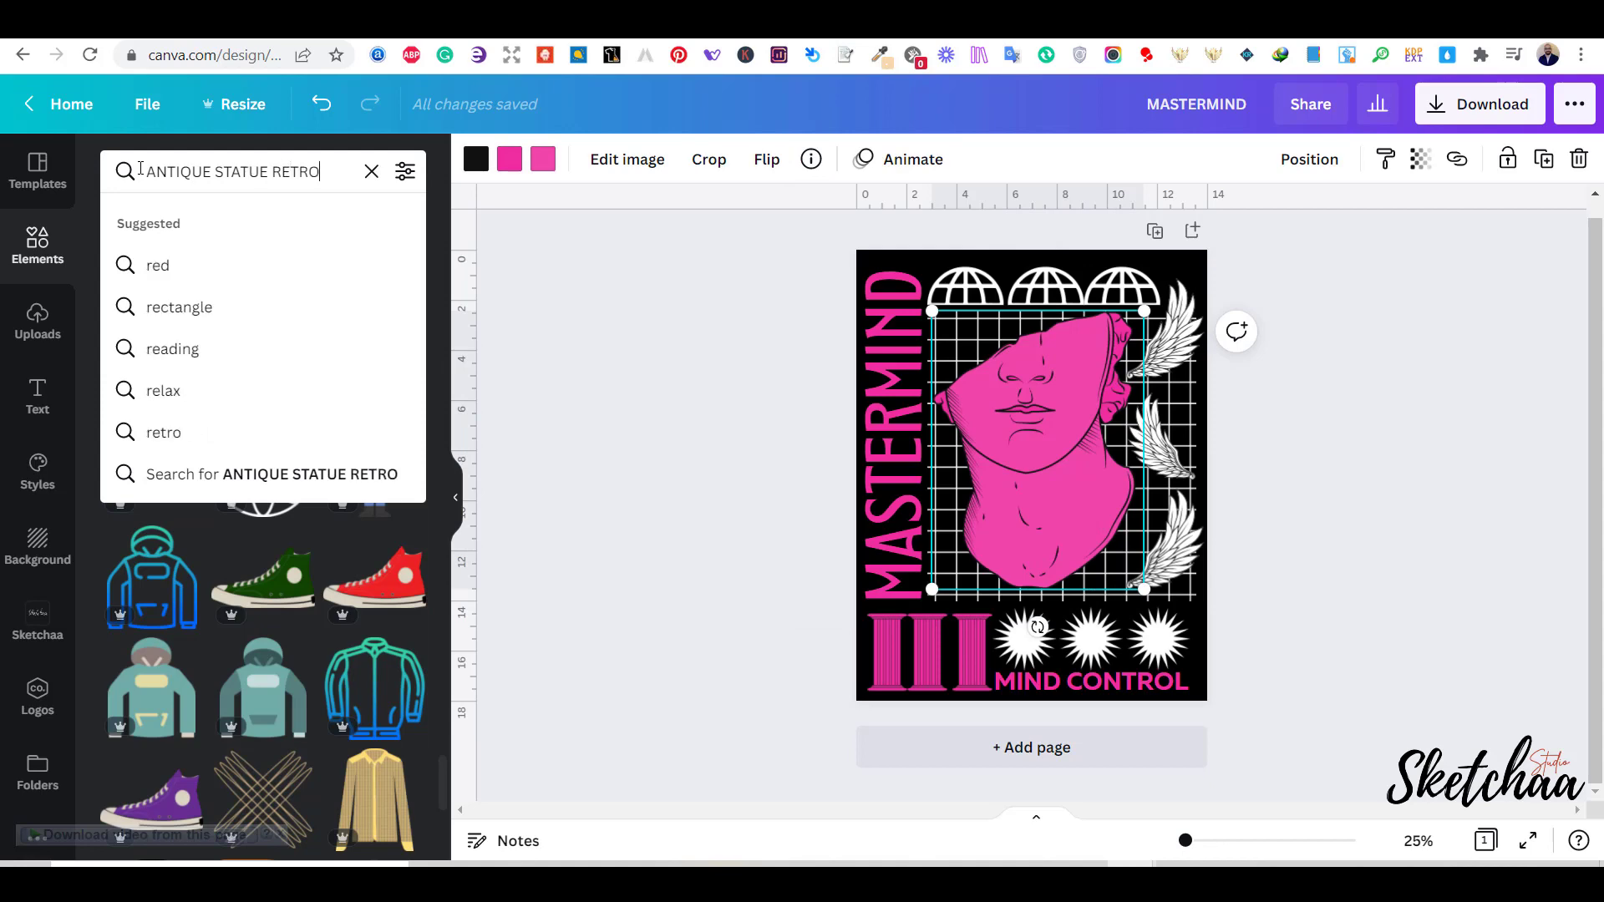
pyautogui.press('Return')
pyautogui.press('Delete')
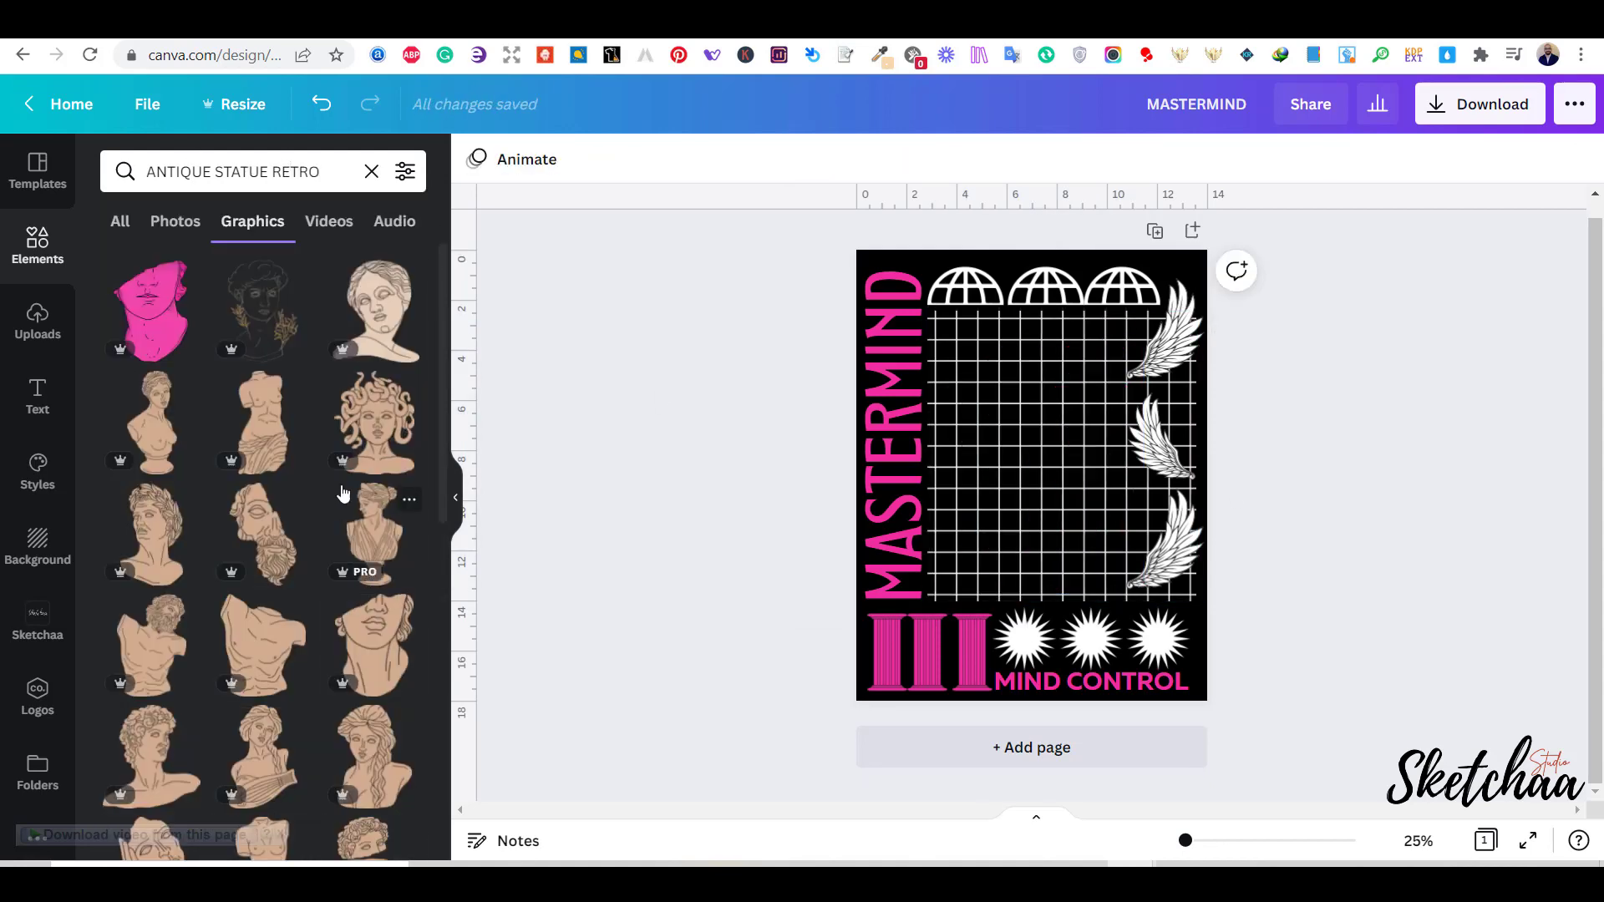
# Add the pink statue bust with purple hair and enlarge it over the grid, between MASTERMIND and the wings.
pyautogui.scroll(-6, 343, 495)
pyautogui.scroll(1, 342, 494)
pyautogui.click(267, 376)
pyautogui.moveTo(1098, 383); pyautogui.dragTo(1153, 308)
pyautogui.moveTo(965, 567); pyautogui.dragTo(941, 601)
pyautogui.moveTo(1054, 546); pyautogui.dragTo(1032, 549)
pyautogui.click(1341, 604)
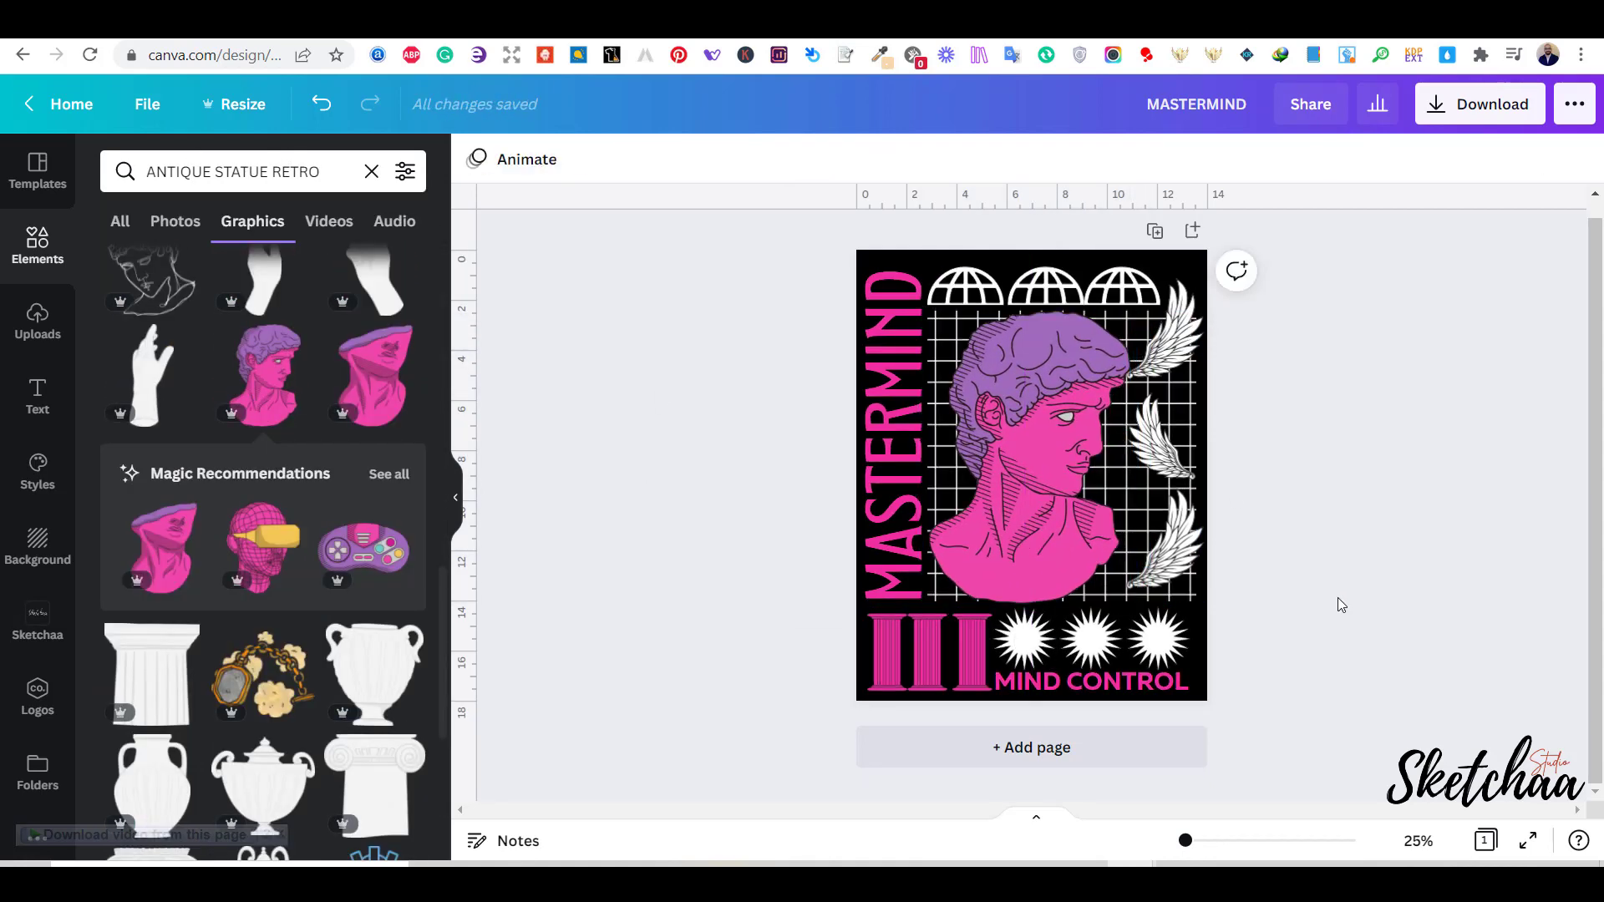
# Crop the statue bust's sides and base and enlarge it to sit flush with the grid's left and lower edges.
pyautogui.click(1023, 568)
pyautogui.moveTo(1131, 604); pyautogui.dragTo(1139, 615)
pyautogui.click(1385, 569)
pyautogui.doubleClick(1028, 551)
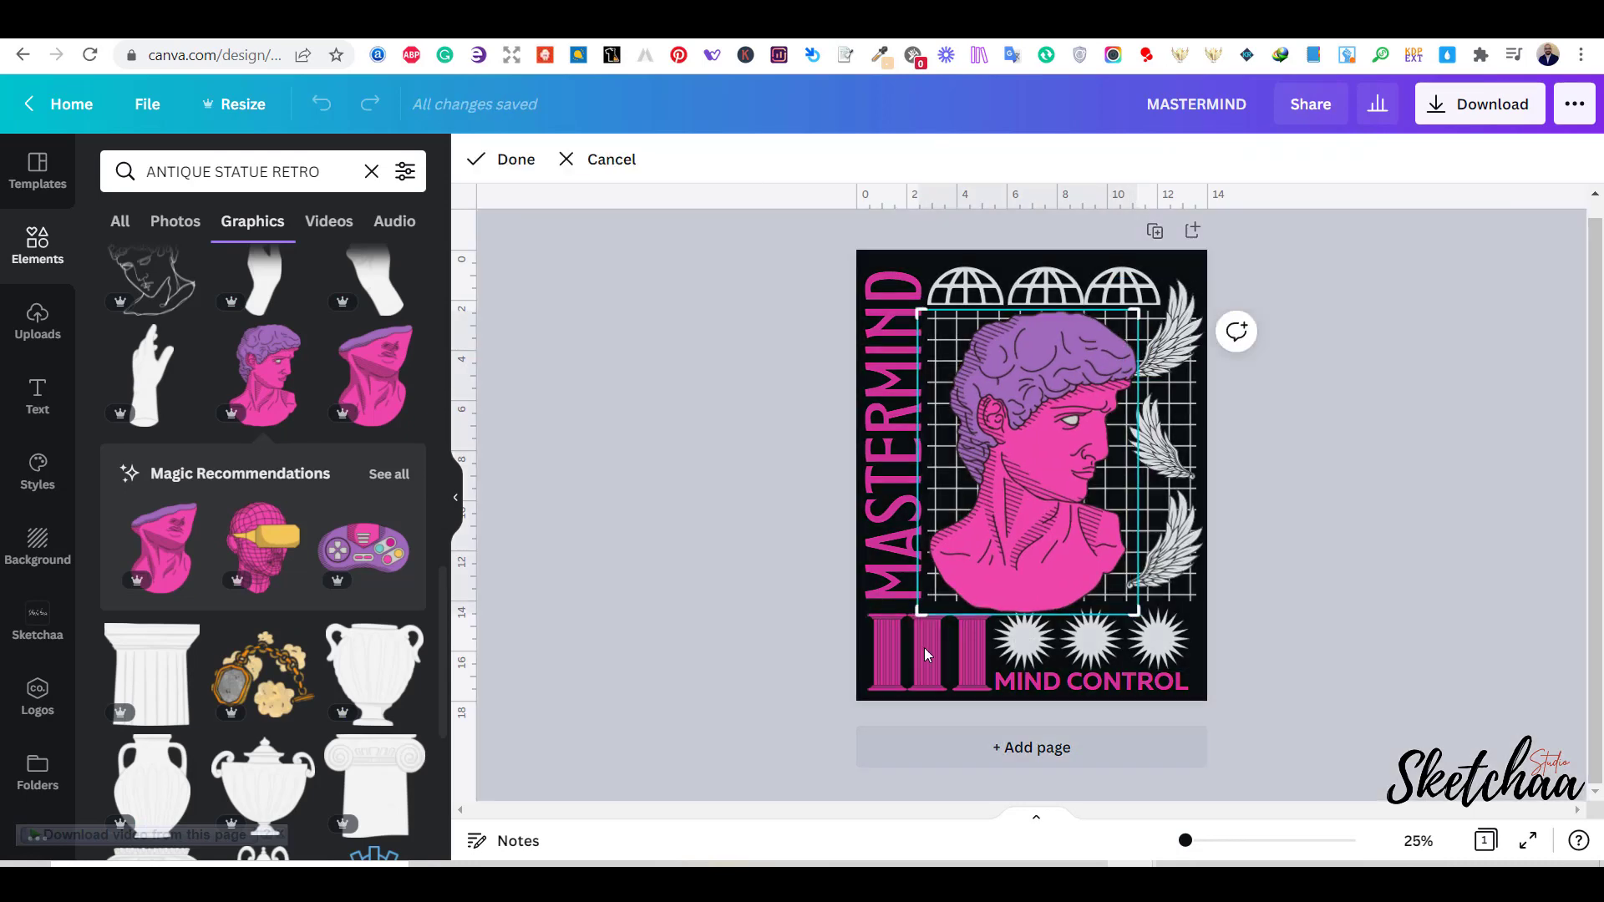
pyautogui.click(517, 159)
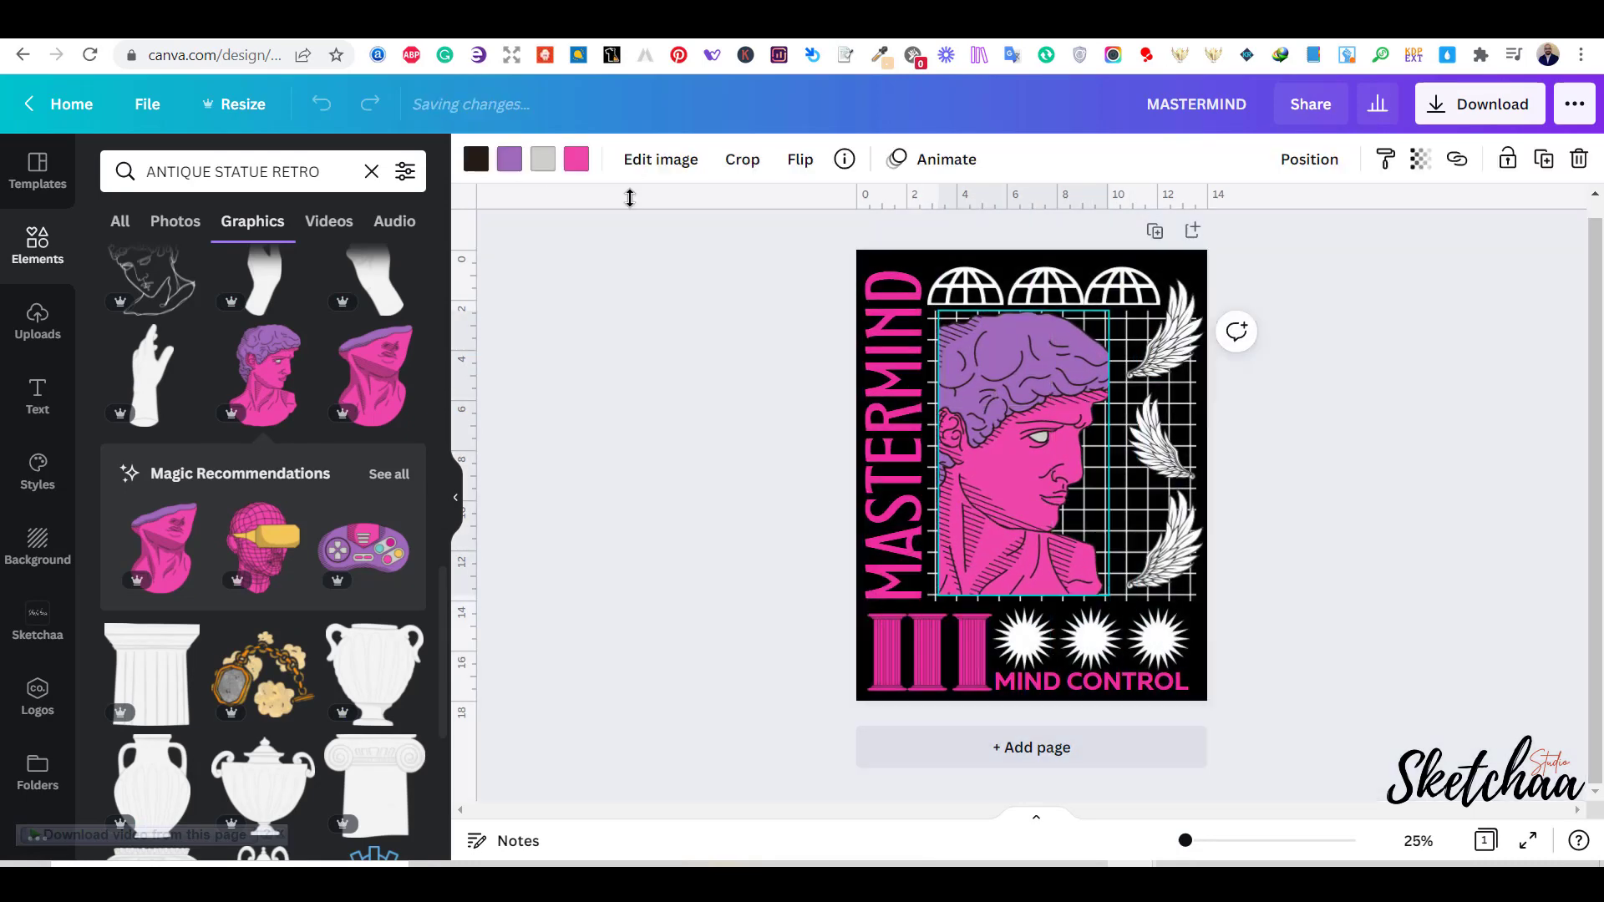
pyautogui.click(1316, 584)
pyautogui.click(1078, 590)
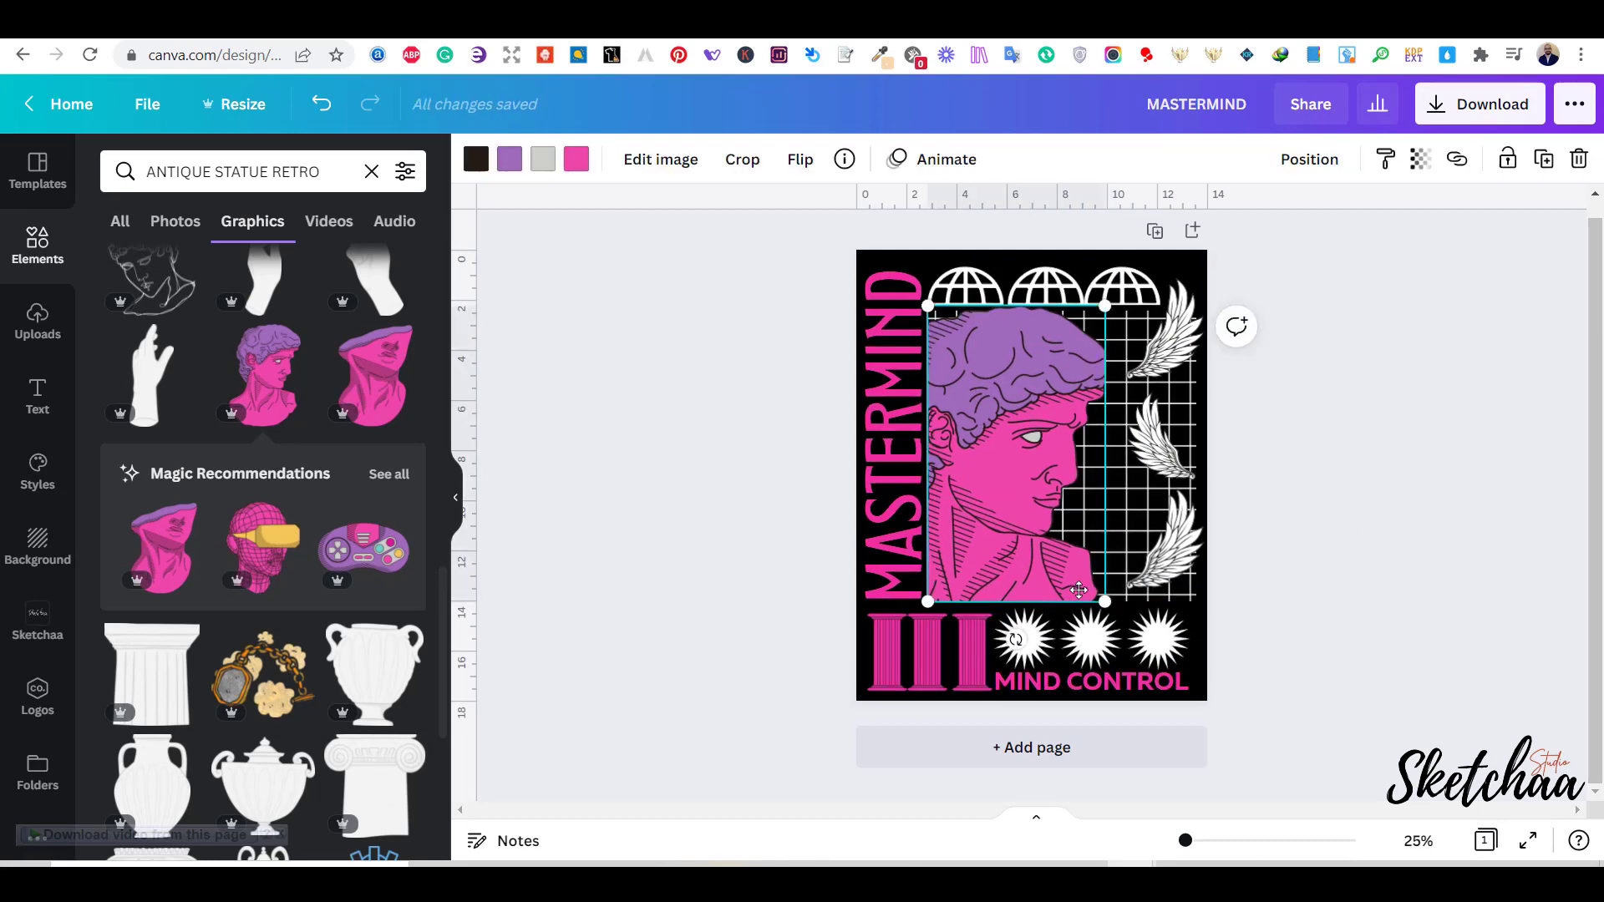
pyautogui.click(1278, 598)
# Resize and crop the grid so its right edge ends behind the wings and its lower edge meets the bust's base.
pyautogui.click(1189, 588)
pyautogui.moveTo(1199, 605); pyautogui.dragTo(1190, 594)
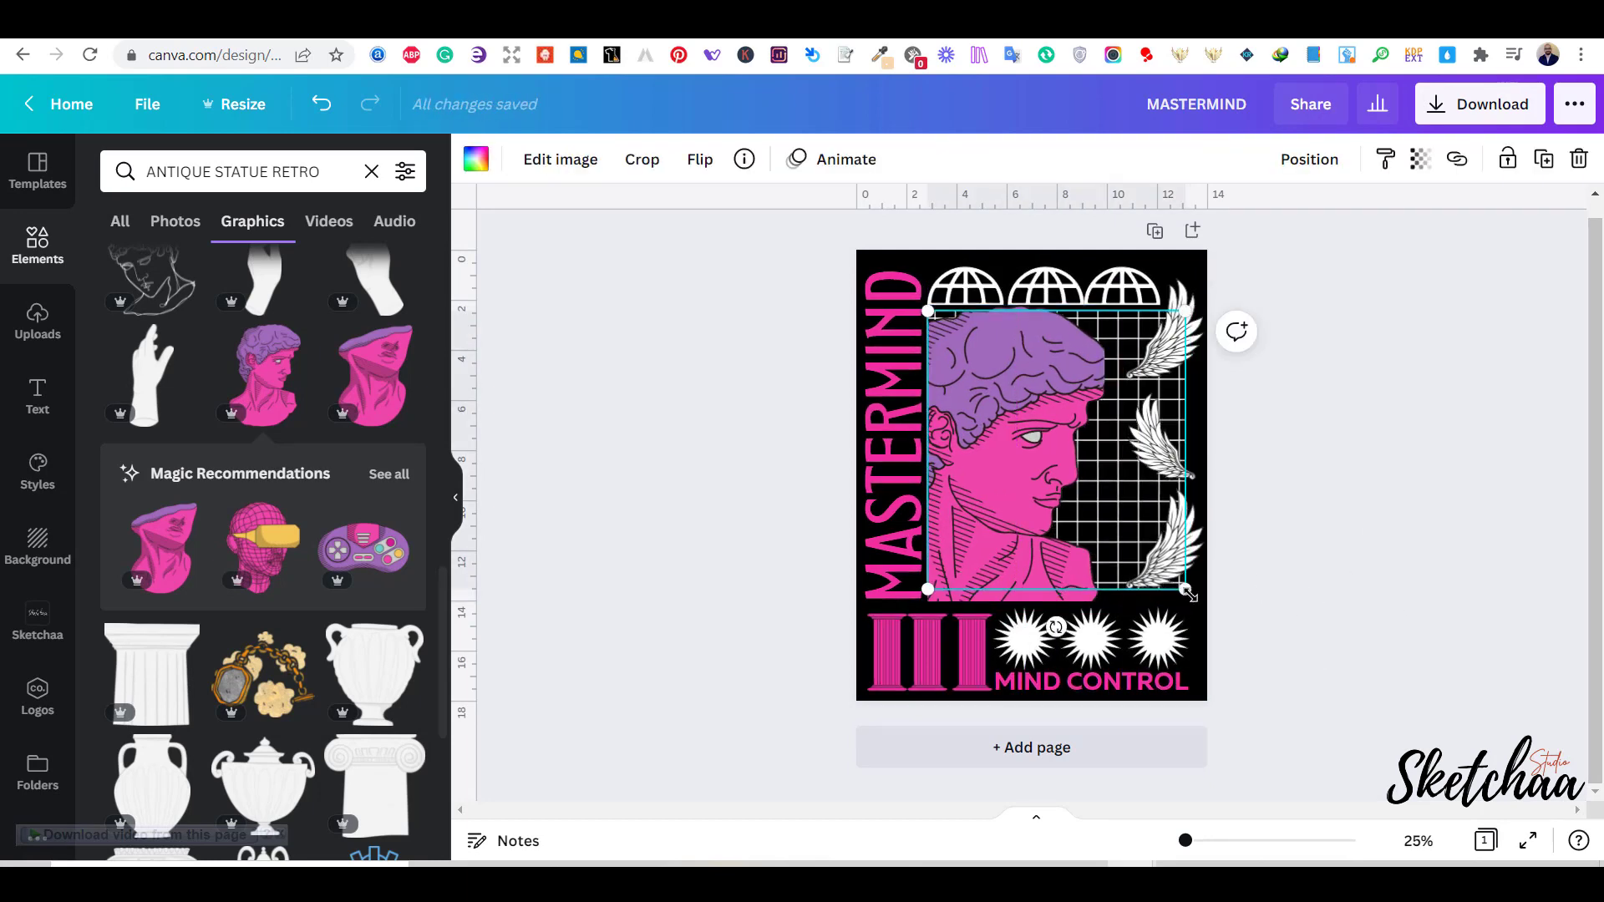
pyautogui.doubleClick(1186, 591)
pyautogui.click(1420, 558)
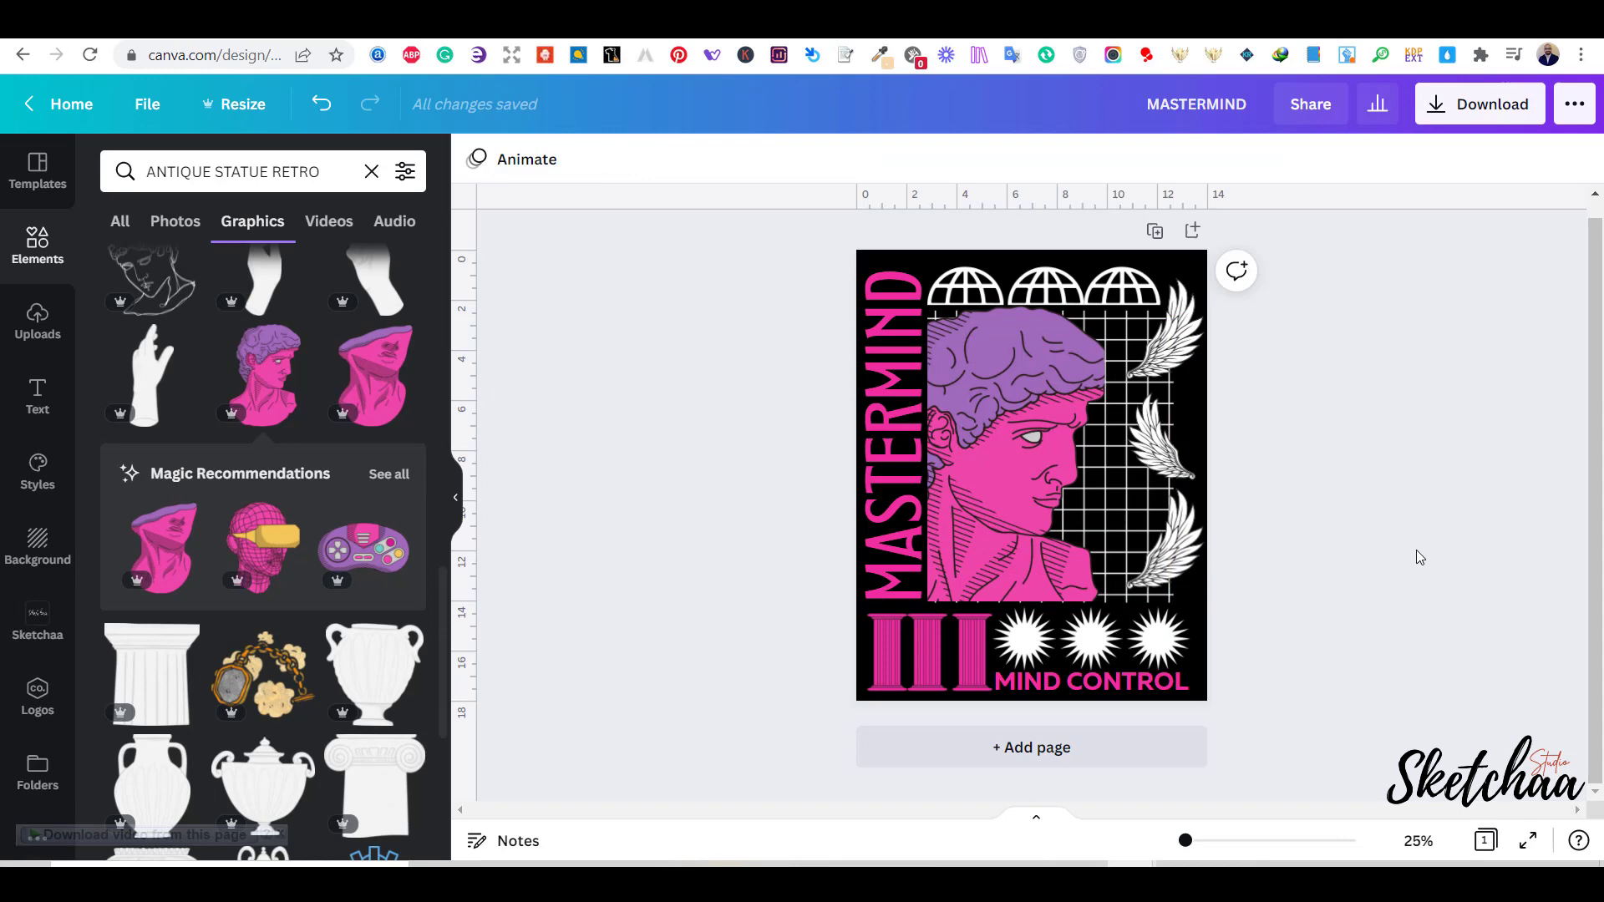
# Shrink the upper wing, replace the other two with copies of it down the grid's right edge, and flip the middle one horizontally.
pyautogui.moveTo(1170, 334); pyautogui.dragTo(1162, 340)
pyautogui.moveTo(1198, 283); pyautogui.dragTo(1177, 466)
pyautogui.click(1159, 443)
pyautogui.press('Delete')
pyautogui.click(1169, 543)
pyautogui.press('Delete')
pyautogui.click(1169, 370)
pyautogui.click(734, 159)
pyautogui.click(781, 224)
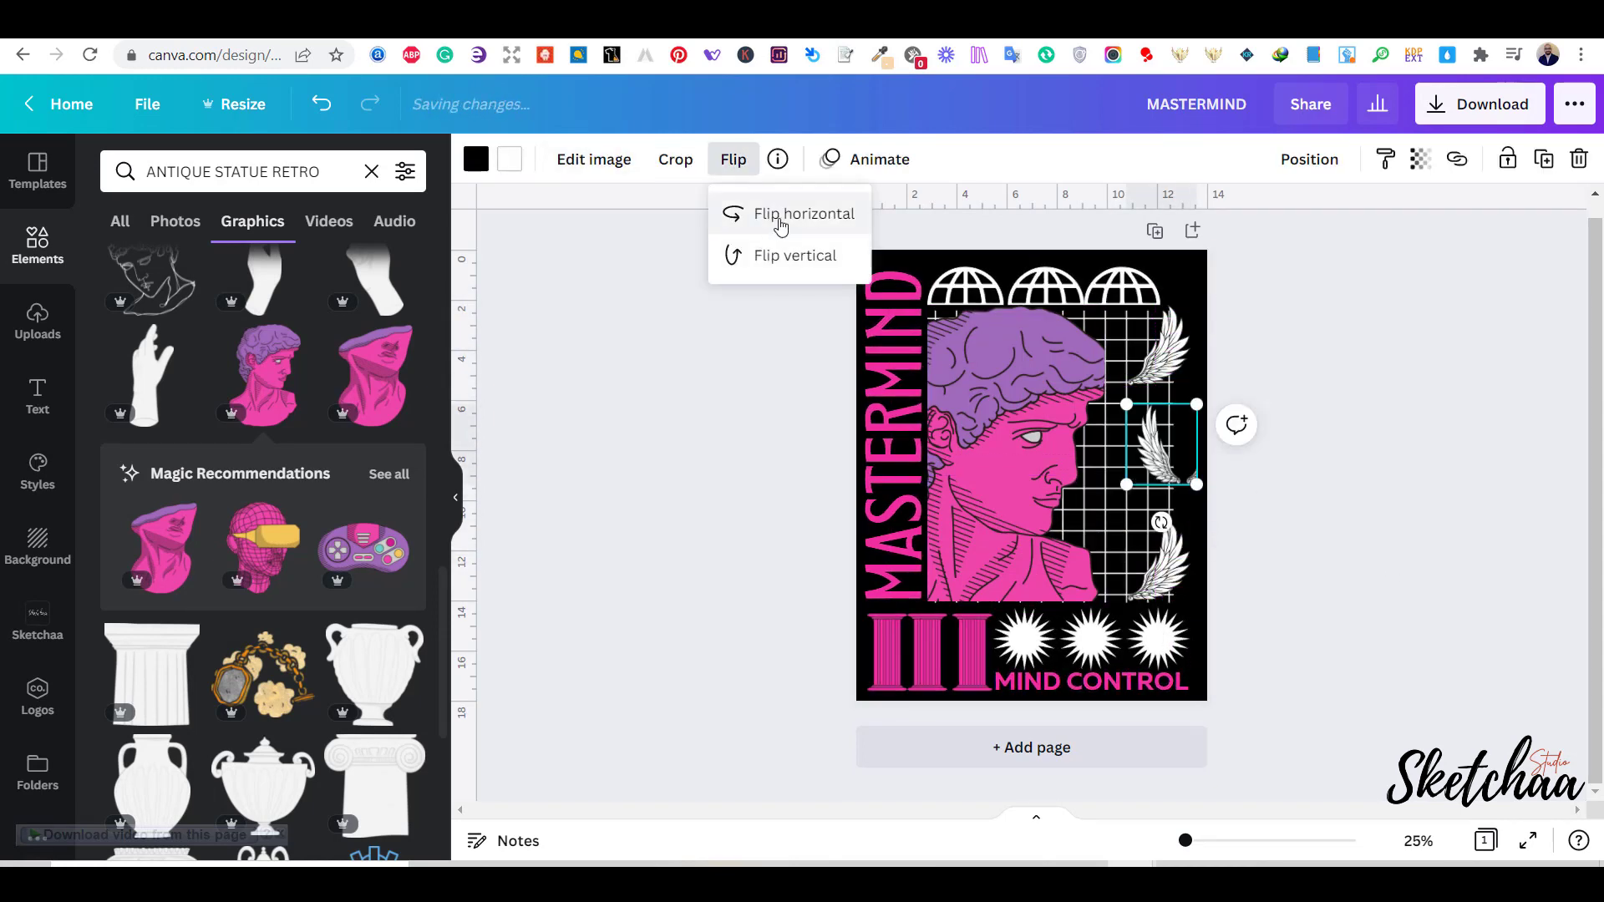
pyautogui.click(781, 215)
pyautogui.click(1387, 530)
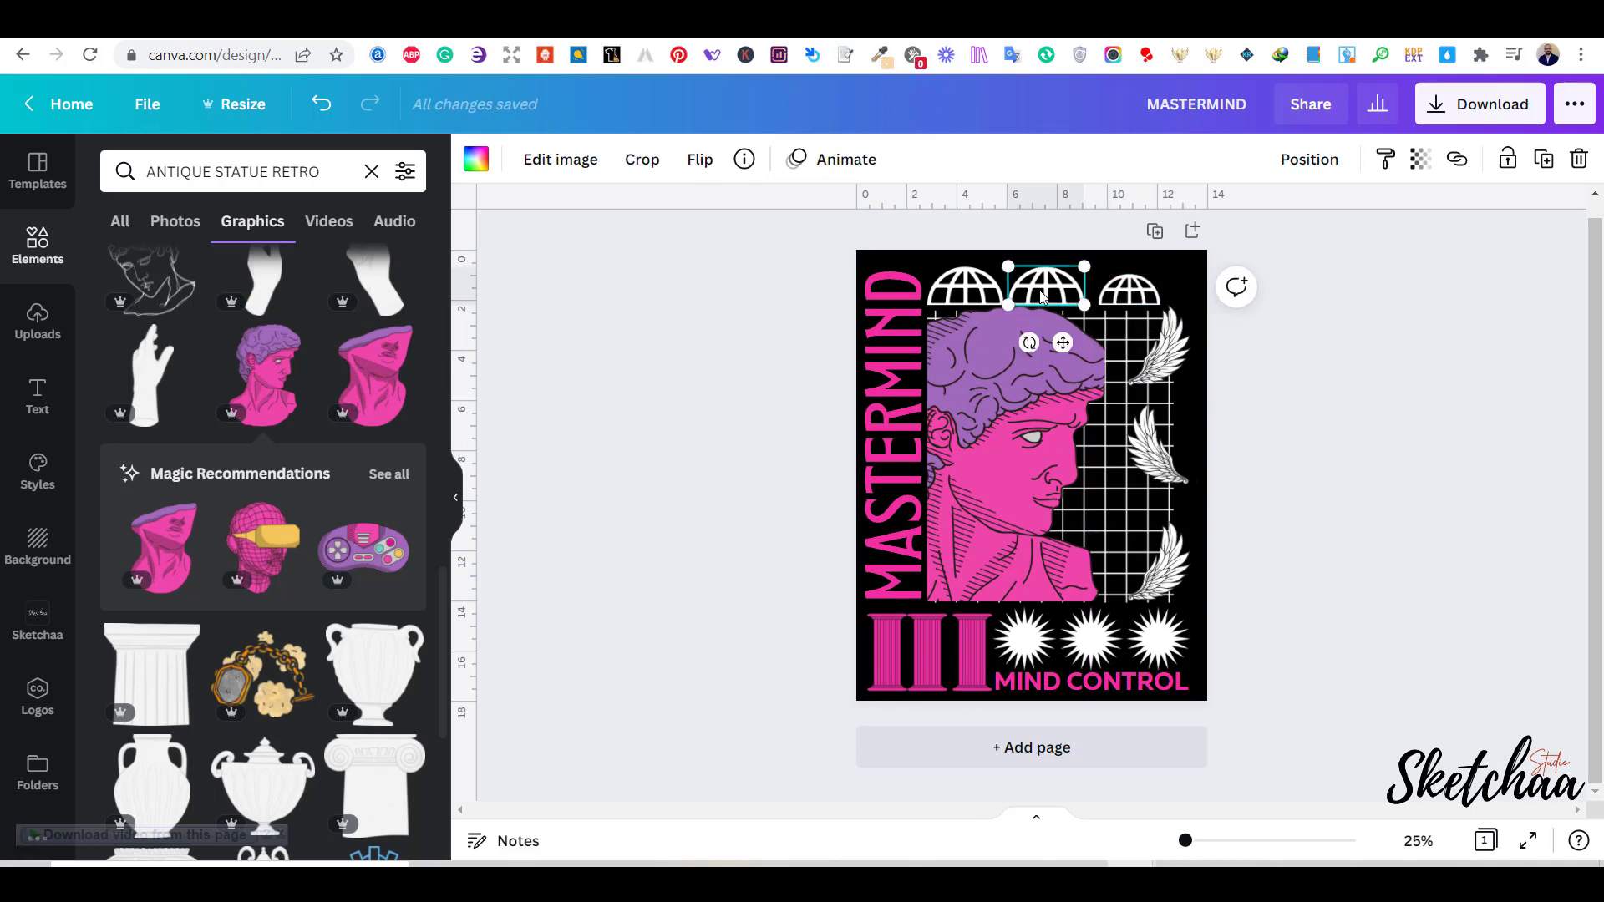
# Replace the half-globes with smaller copies spaced in a row of three above the bust.
pyautogui.press('Delete')
pyautogui.click(967, 295)
pyautogui.press('Delete')
pyautogui.moveTo(1141, 298); pyautogui.dragTo(1152, 297)
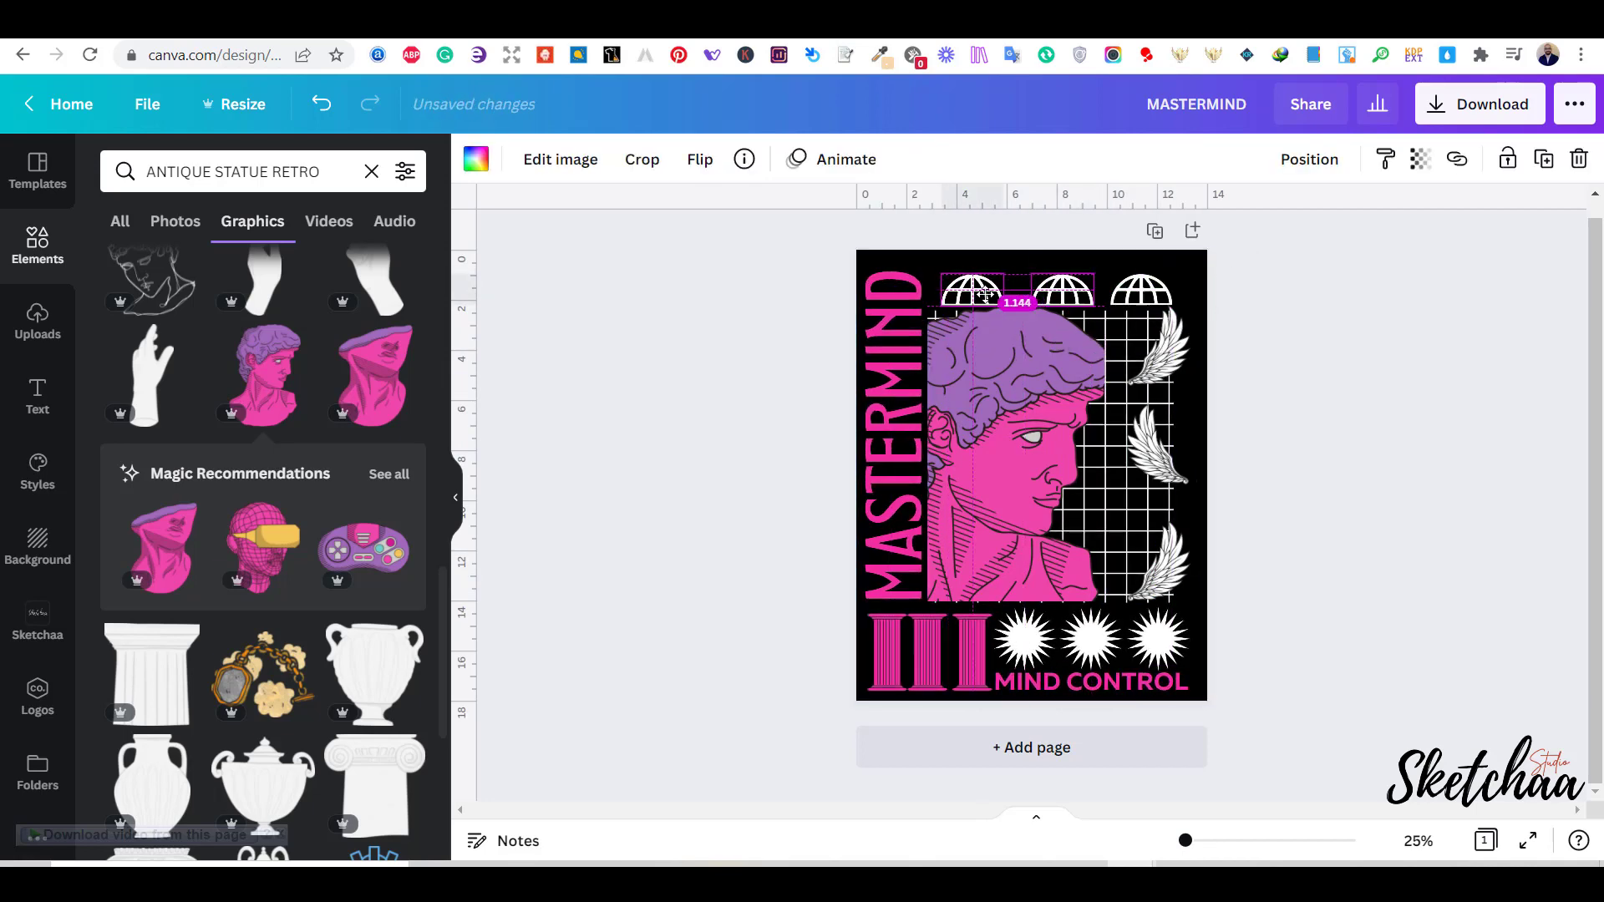
pyautogui.click(1374, 391)
# Search the graphics for DIAMOND RETRO SHAPES and delete the three half-globes above the bust.
pyautogui.click(126, 172)
pyautogui.write('DIAMOND RETRO')
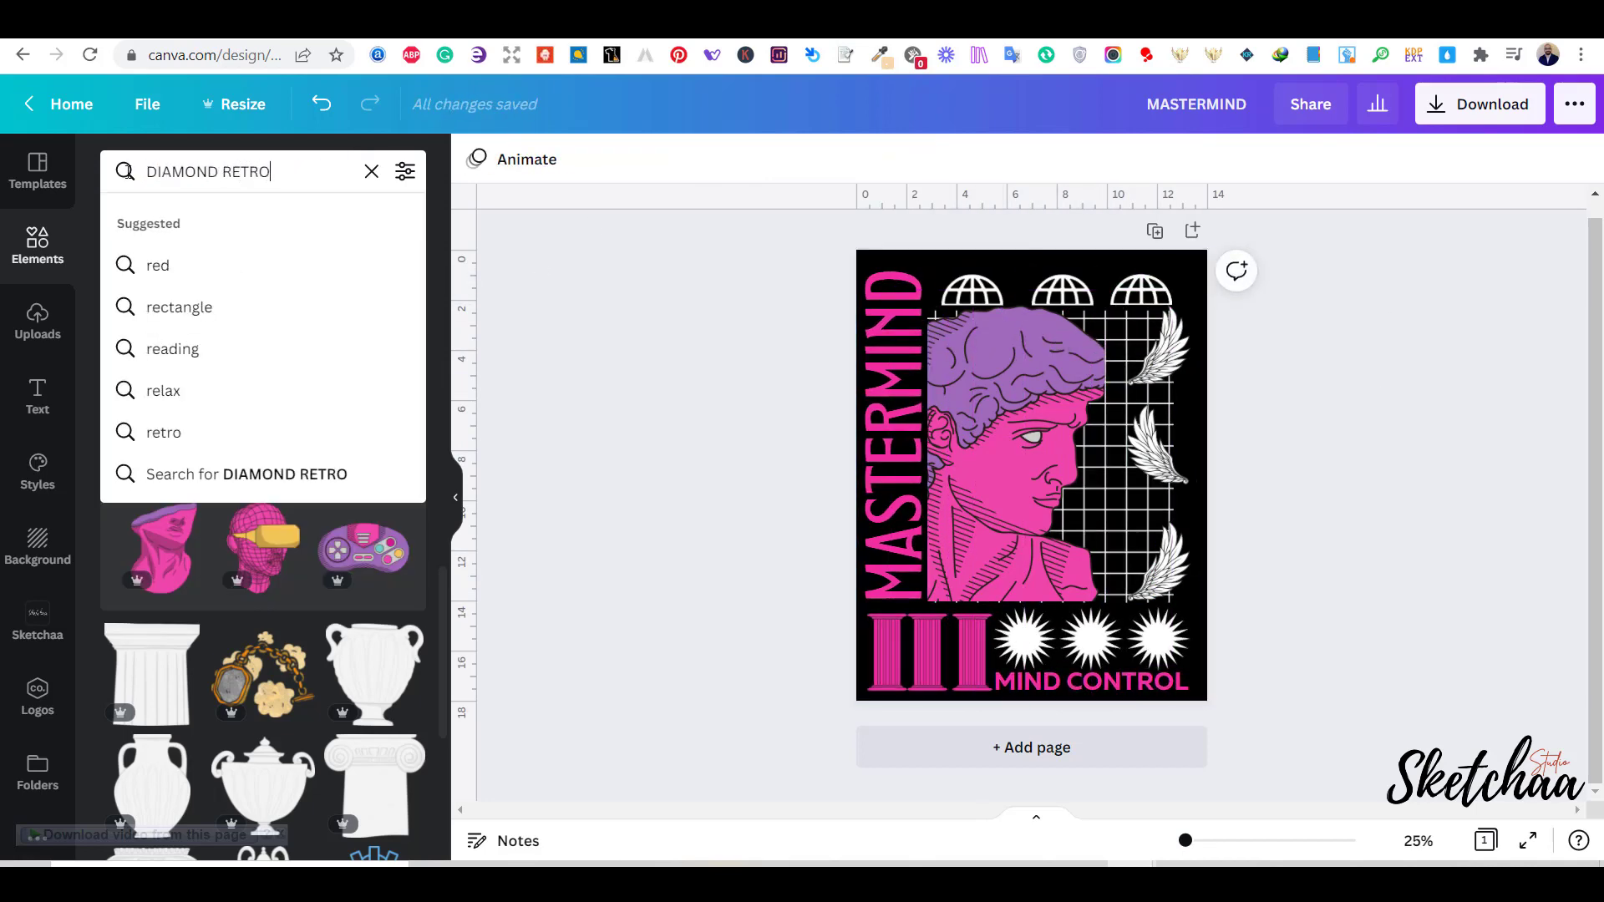
pyautogui.write(' SHAPES')
pyautogui.press('Return')
pyautogui.scroll(-3, 263, 543)
pyautogui.click(986, 285)
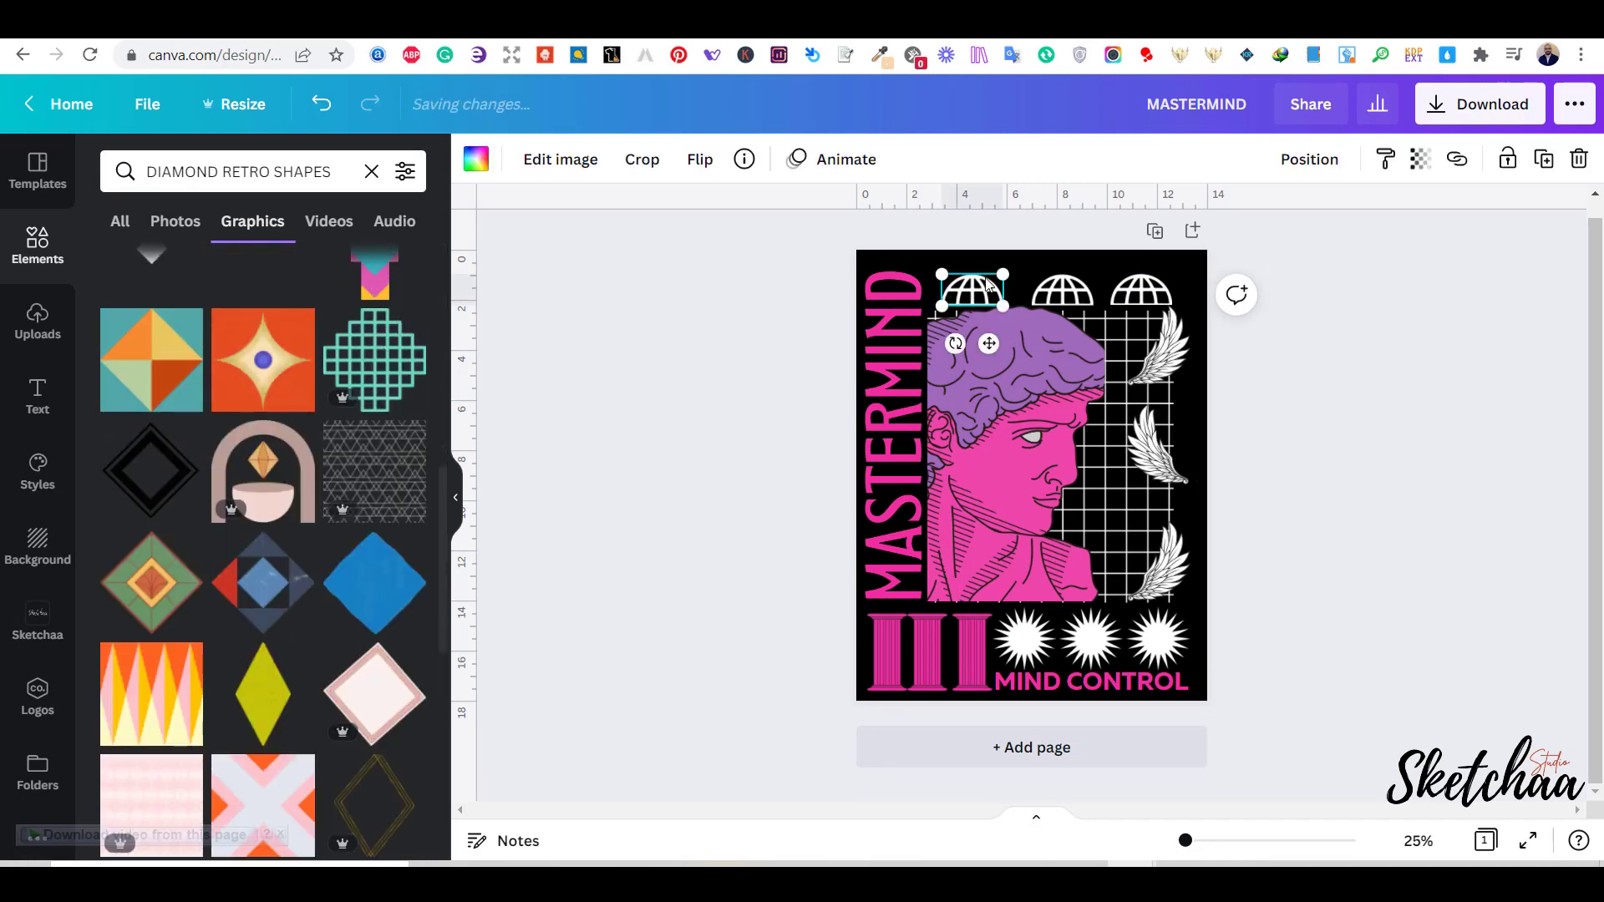
pyautogui.press('Delete')
# Try a brown faceted diamond graphic beside the upper wing, and delete it.
pyautogui.scroll(-5, 263, 543)
pyautogui.click(150, 397)
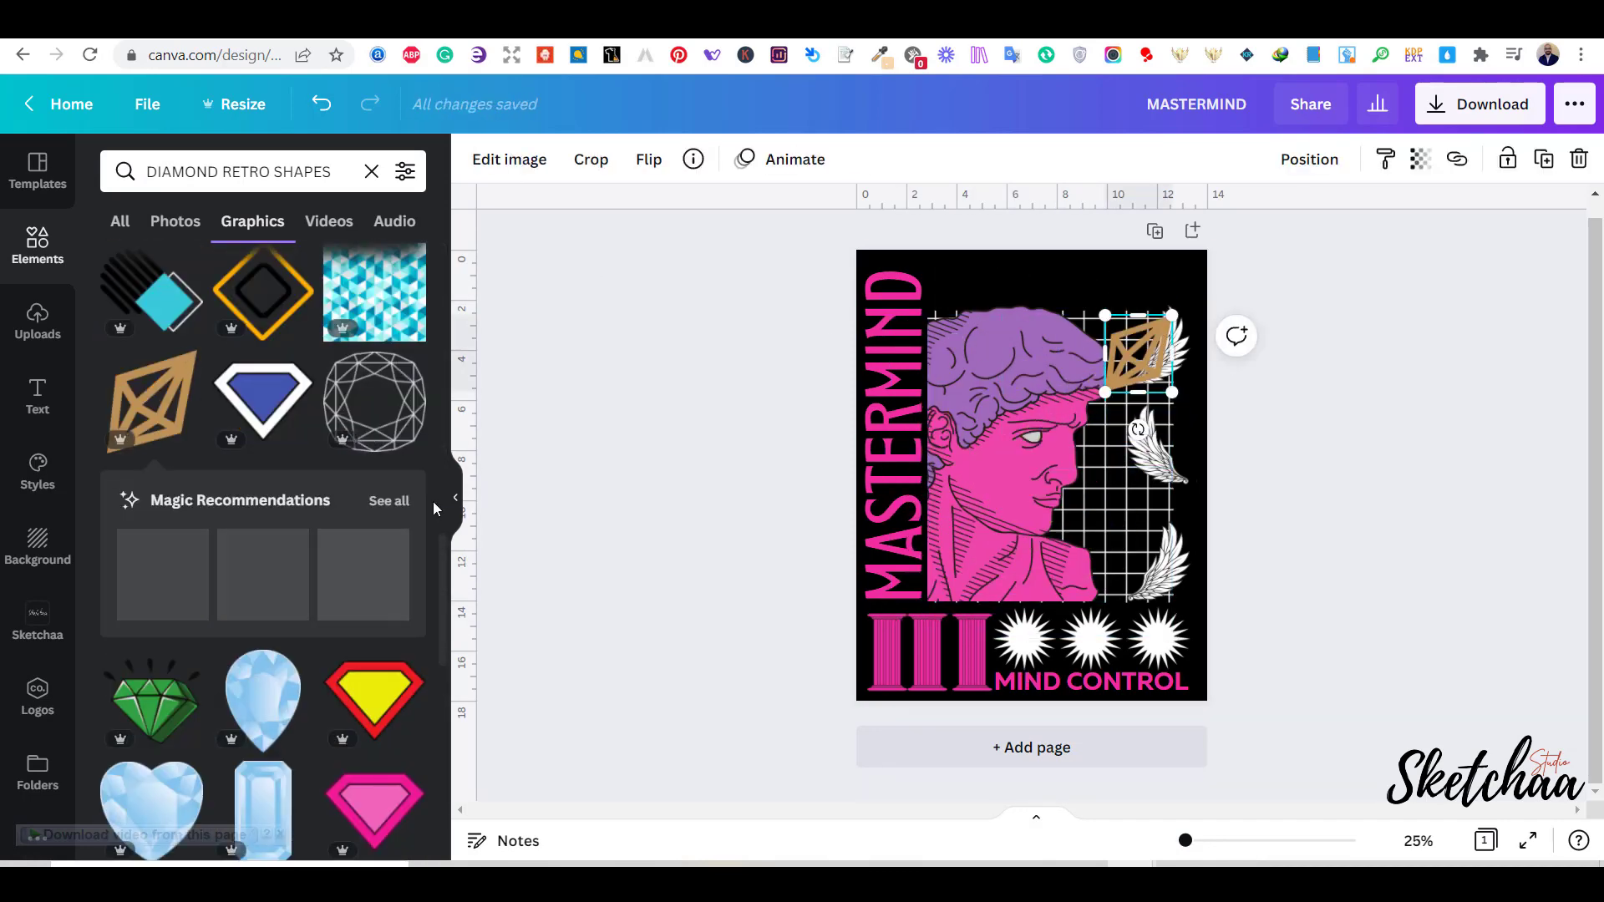
pyautogui.scroll(-10, 430, 511)
pyautogui.press('Delete')
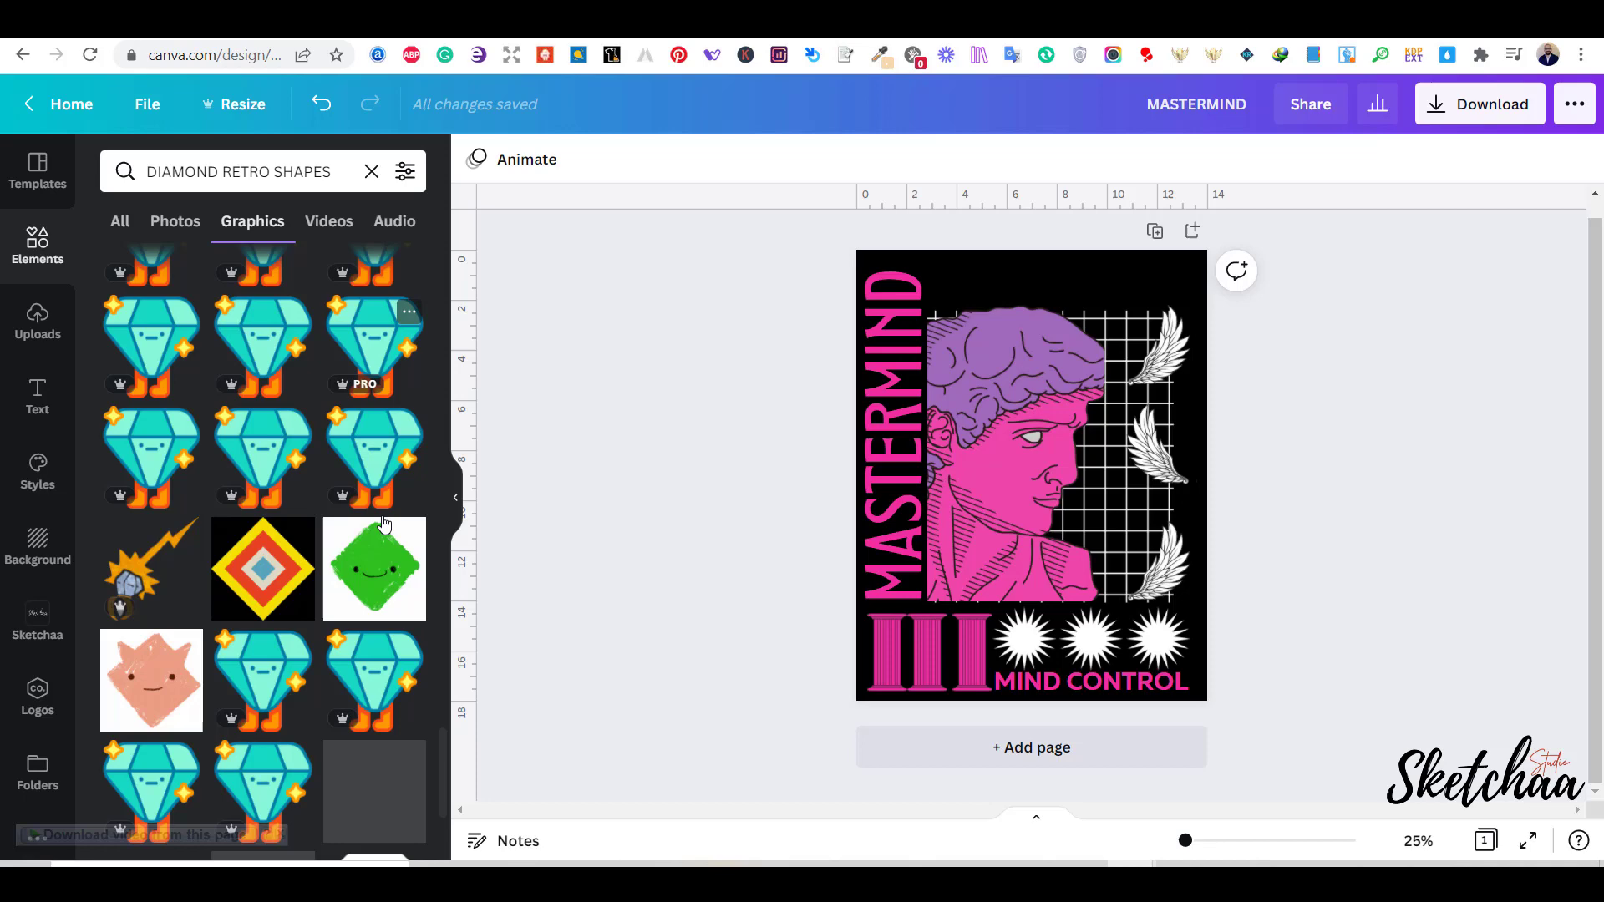
# Add a narrow outlined diamond in white, lay it horizontally above the bust, and copy it into a row of three spanning the grid.
pyautogui.scroll(-15, 382, 524)
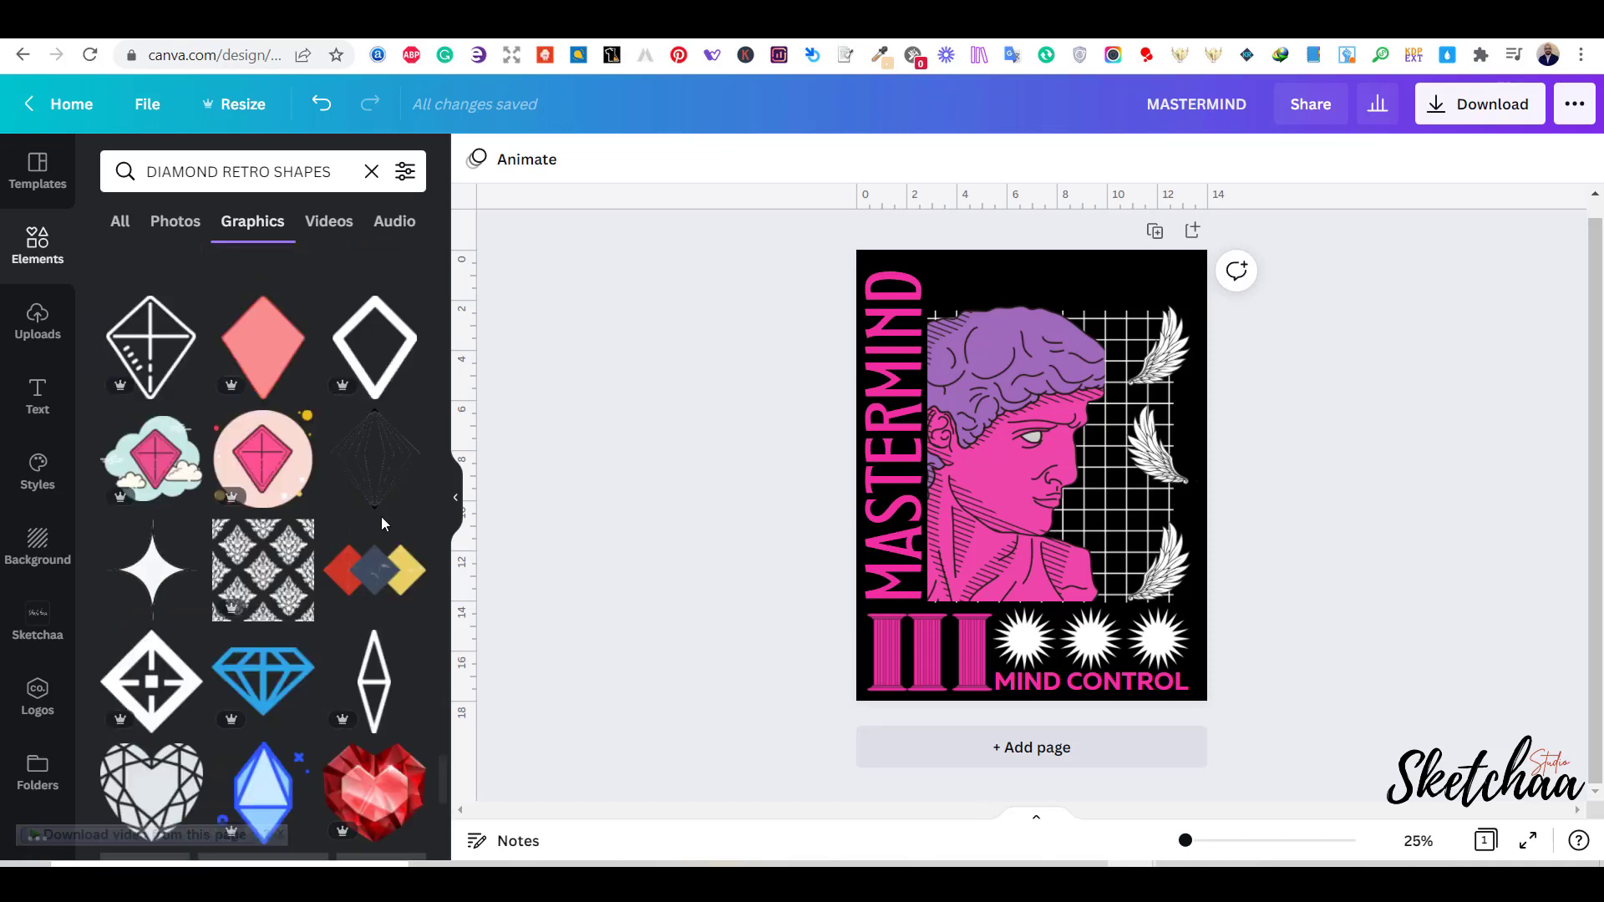
pyautogui.click(375, 461)
pyautogui.click(476, 159)
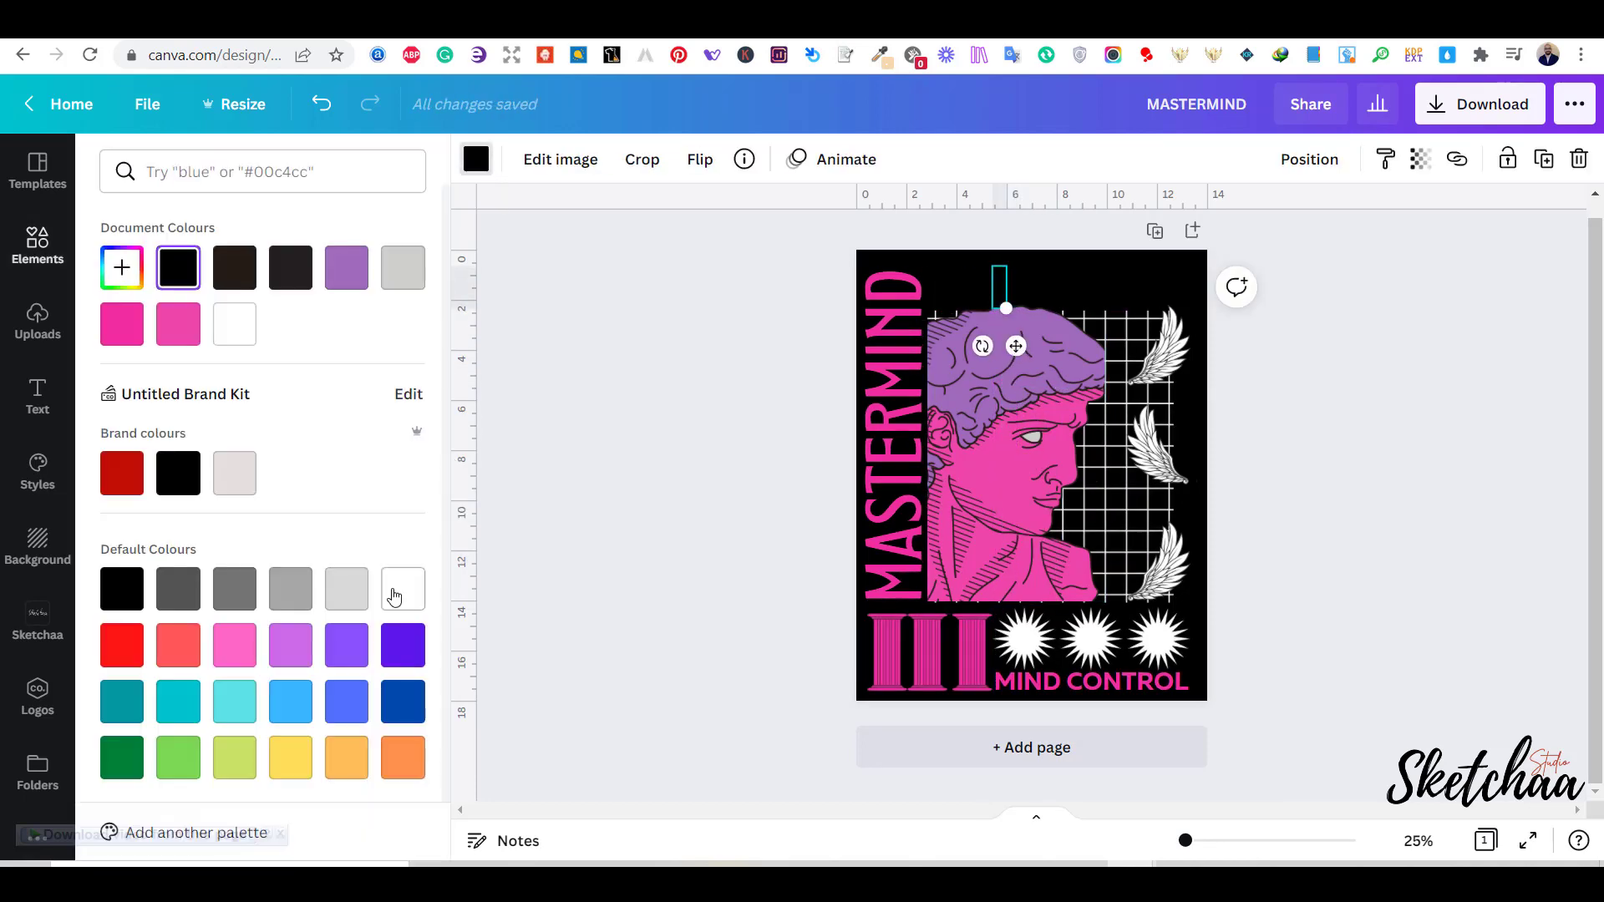
pyautogui.moveTo(999, 330); pyautogui.dragTo(980, 298)
pyautogui.hotkey('ctrl', 'd')
pyautogui.moveTo(980, 298); pyautogui.dragTo(1051, 292)
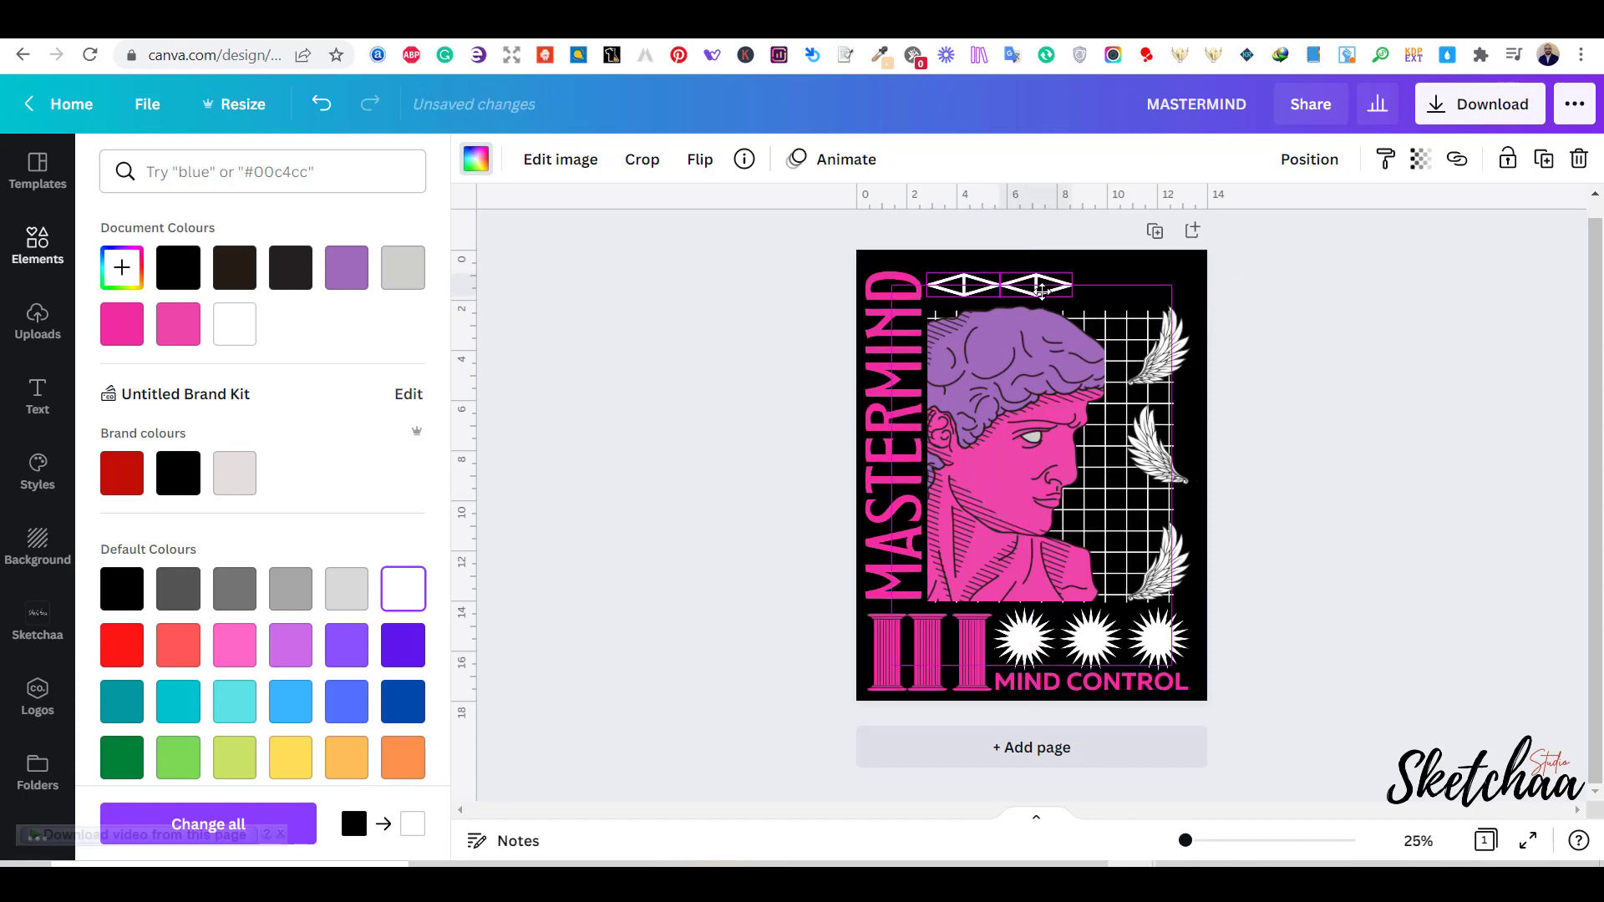
pyautogui.hotkey('ctrl', 'd')
pyautogui.click(1042, 288)
pyautogui.click(1283, 341)
pyautogui.moveTo(1187, 264); pyautogui.dragTo(983, 303)
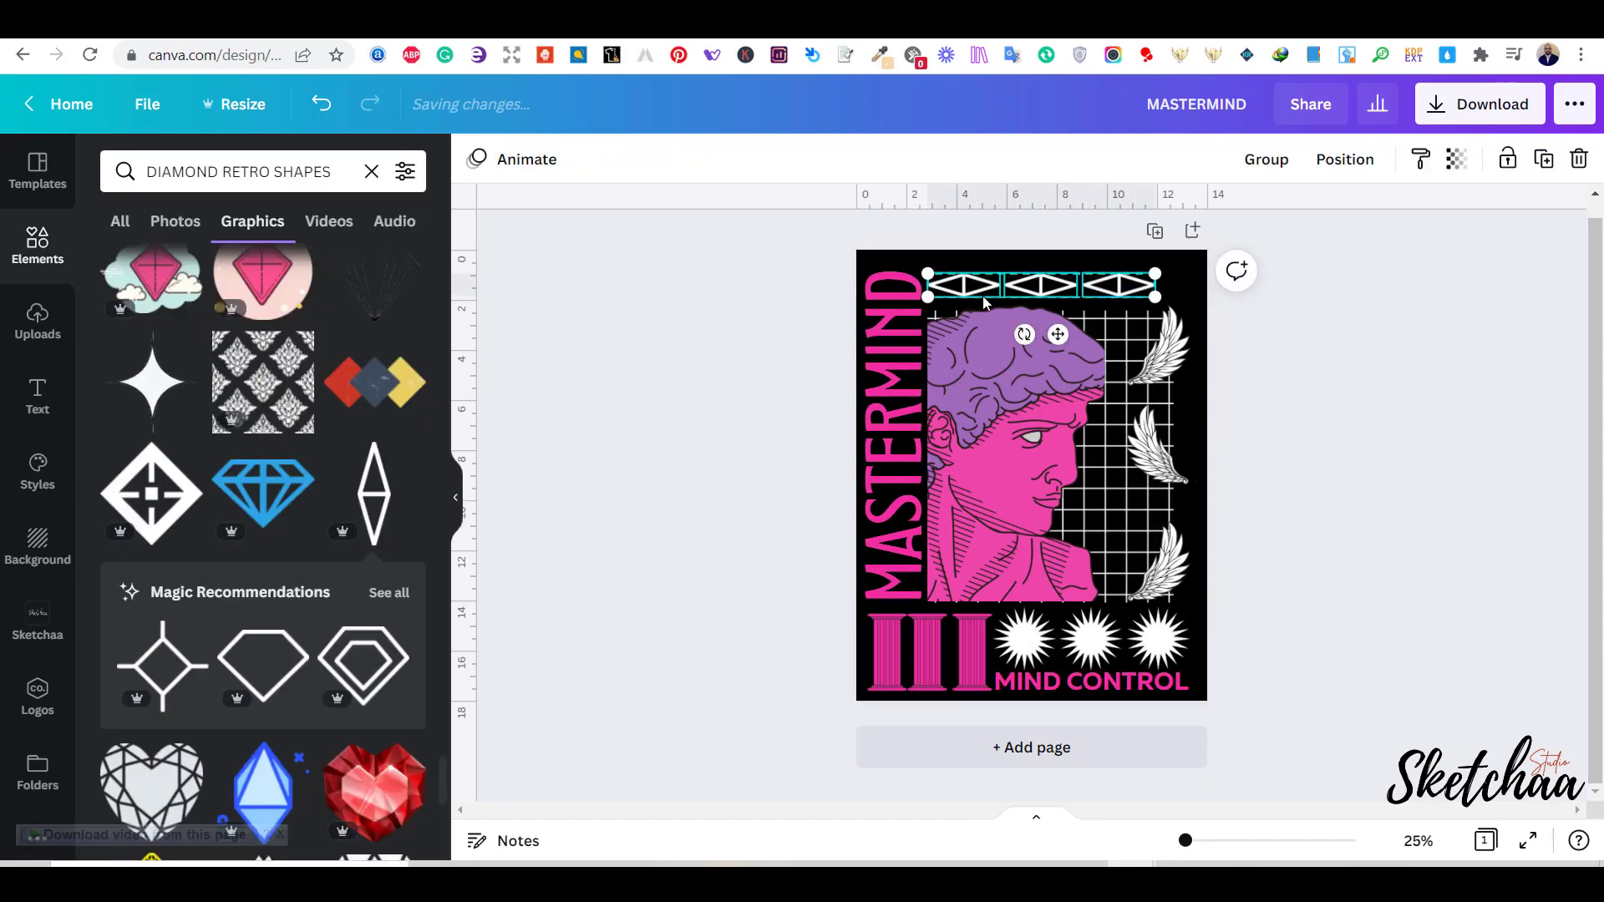
pyautogui.moveTo(1169, 301); pyautogui.dragTo(1168, 301)
# Enlarge the statue bust slightly toward its upper-right corner.
pyautogui.click(1032, 401)
pyautogui.moveTo(1105, 307); pyautogui.dragTo(1109, 301)
pyautogui.click(1384, 459)
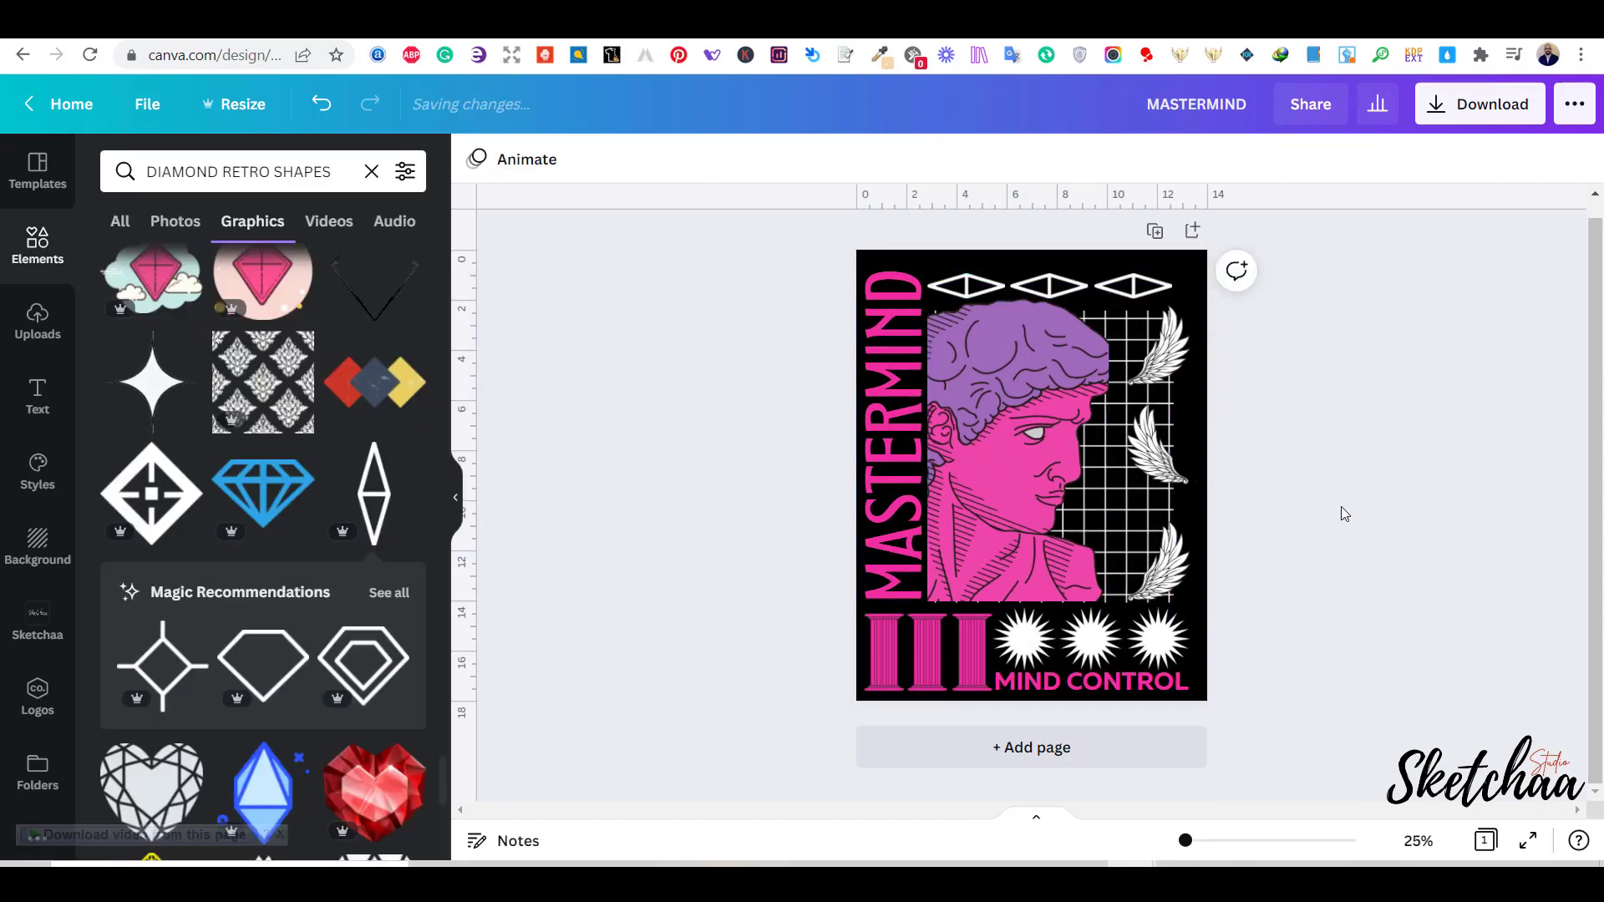
# Delete the three white diamonds above the bust.
pyautogui.click(1132, 286)
pyautogui.press('Delete')
pyautogui.click(1049, 285)
pyautogui.press('Delete')
pyautogui.click(967, 286)
pyautogui.press('Delete')
# Search the graphics for "random text" and browse the results.
pyautogui.moveTo(358, 174); pyautogui.dragTo(116, 161)
pyautogui.write('randon')
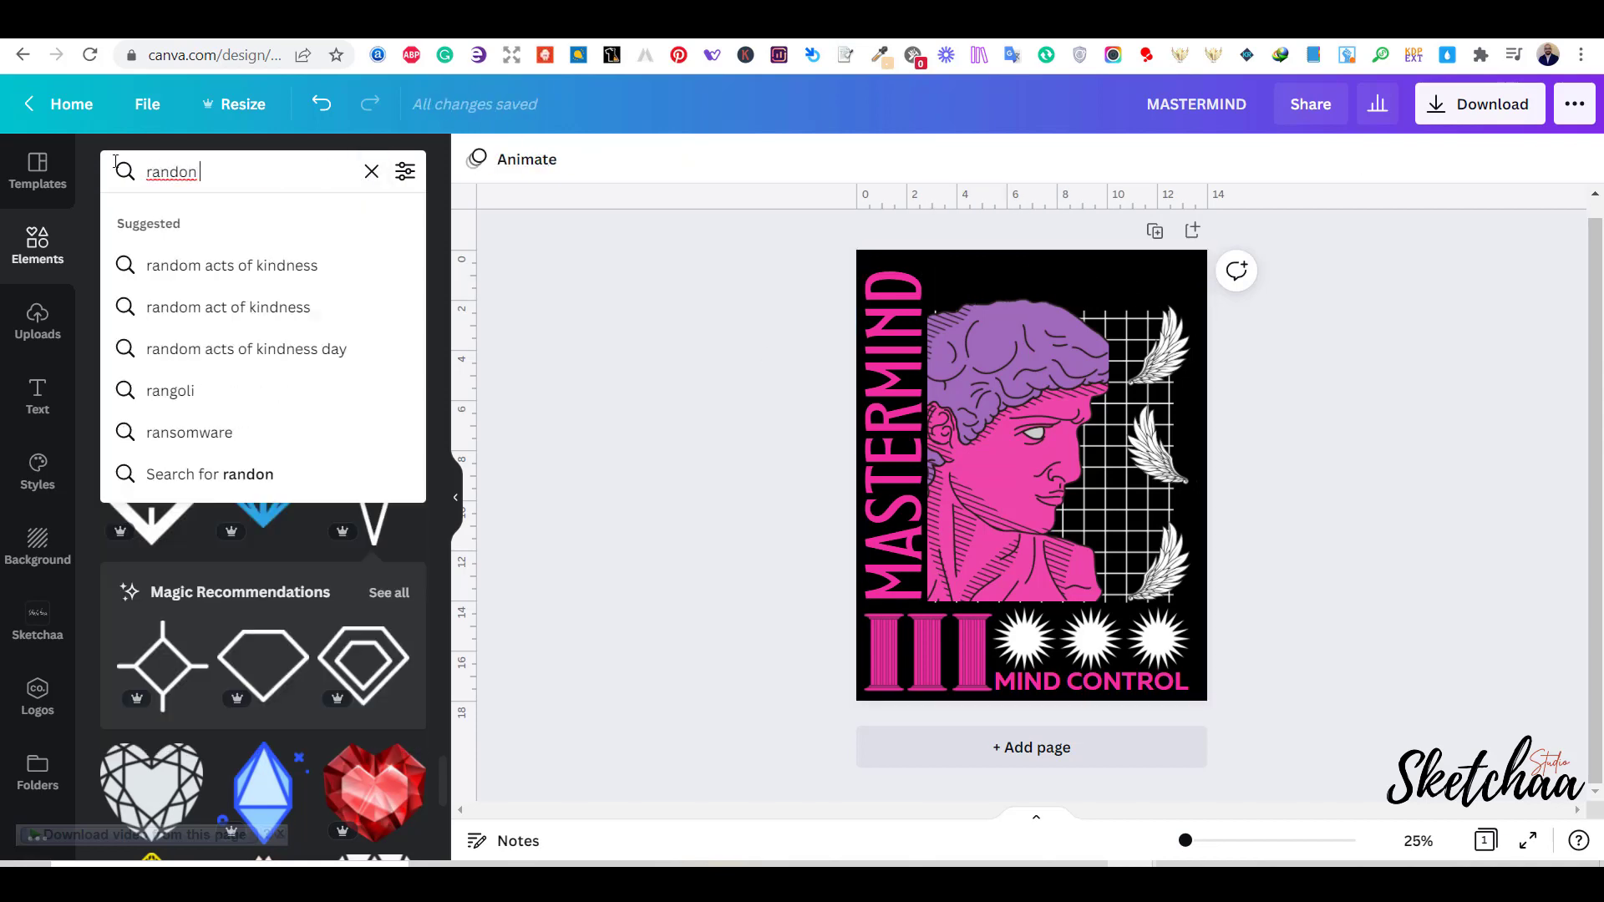
pyautogui.press('BackSpace')
pyautogui.write('m text')
pyautogui.press('Return')
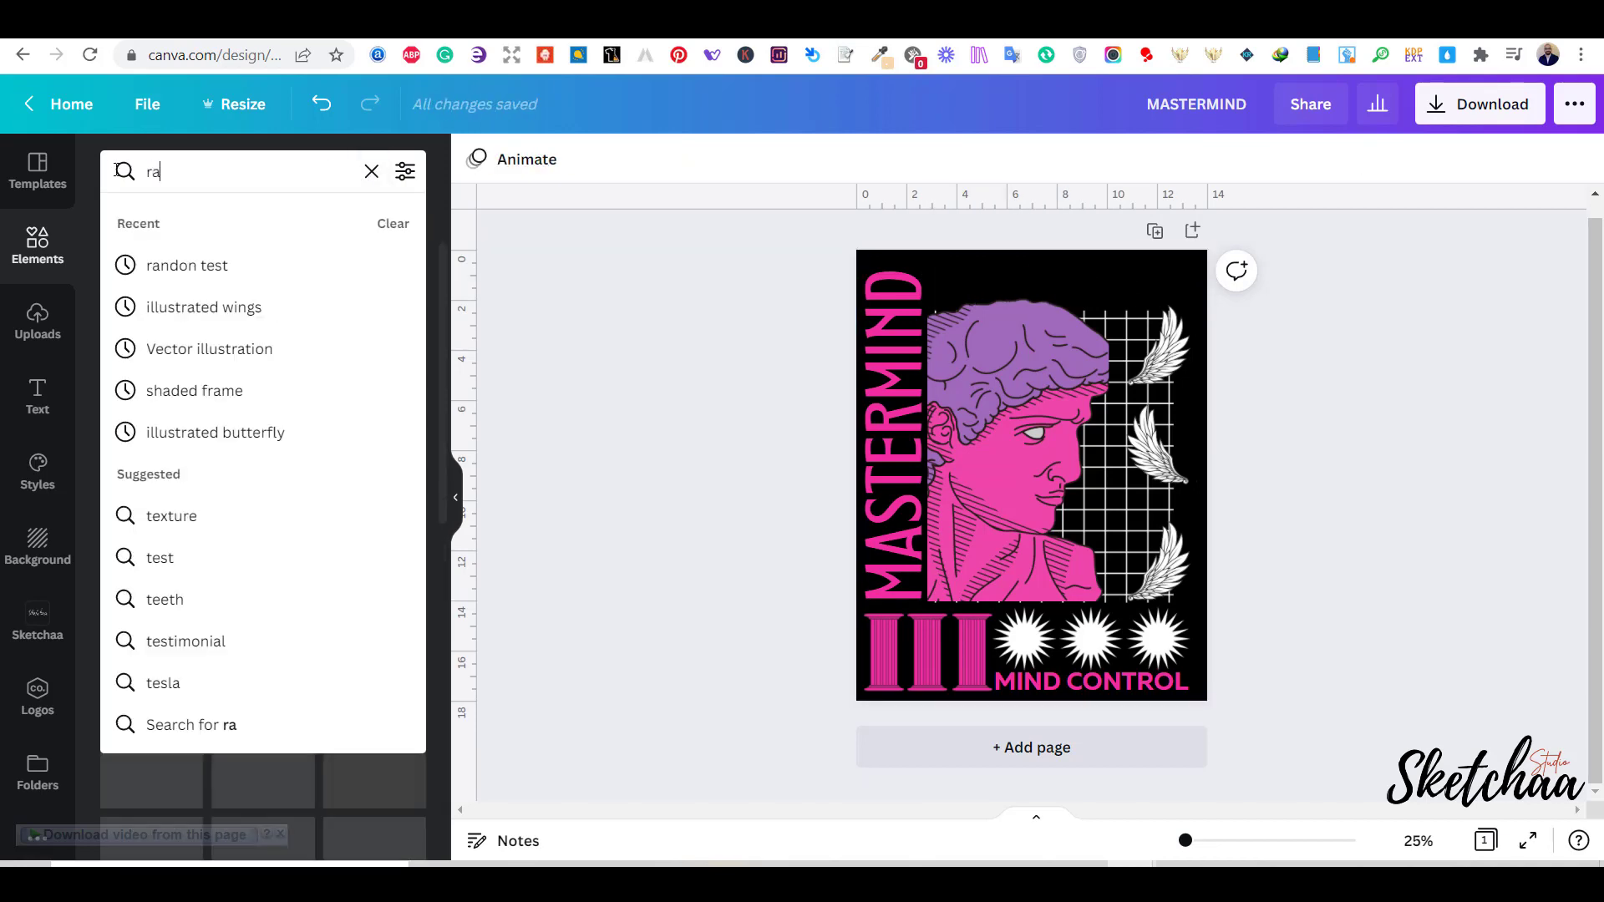
pyautogui.write('ndom text')
pyautogui.press('Return')
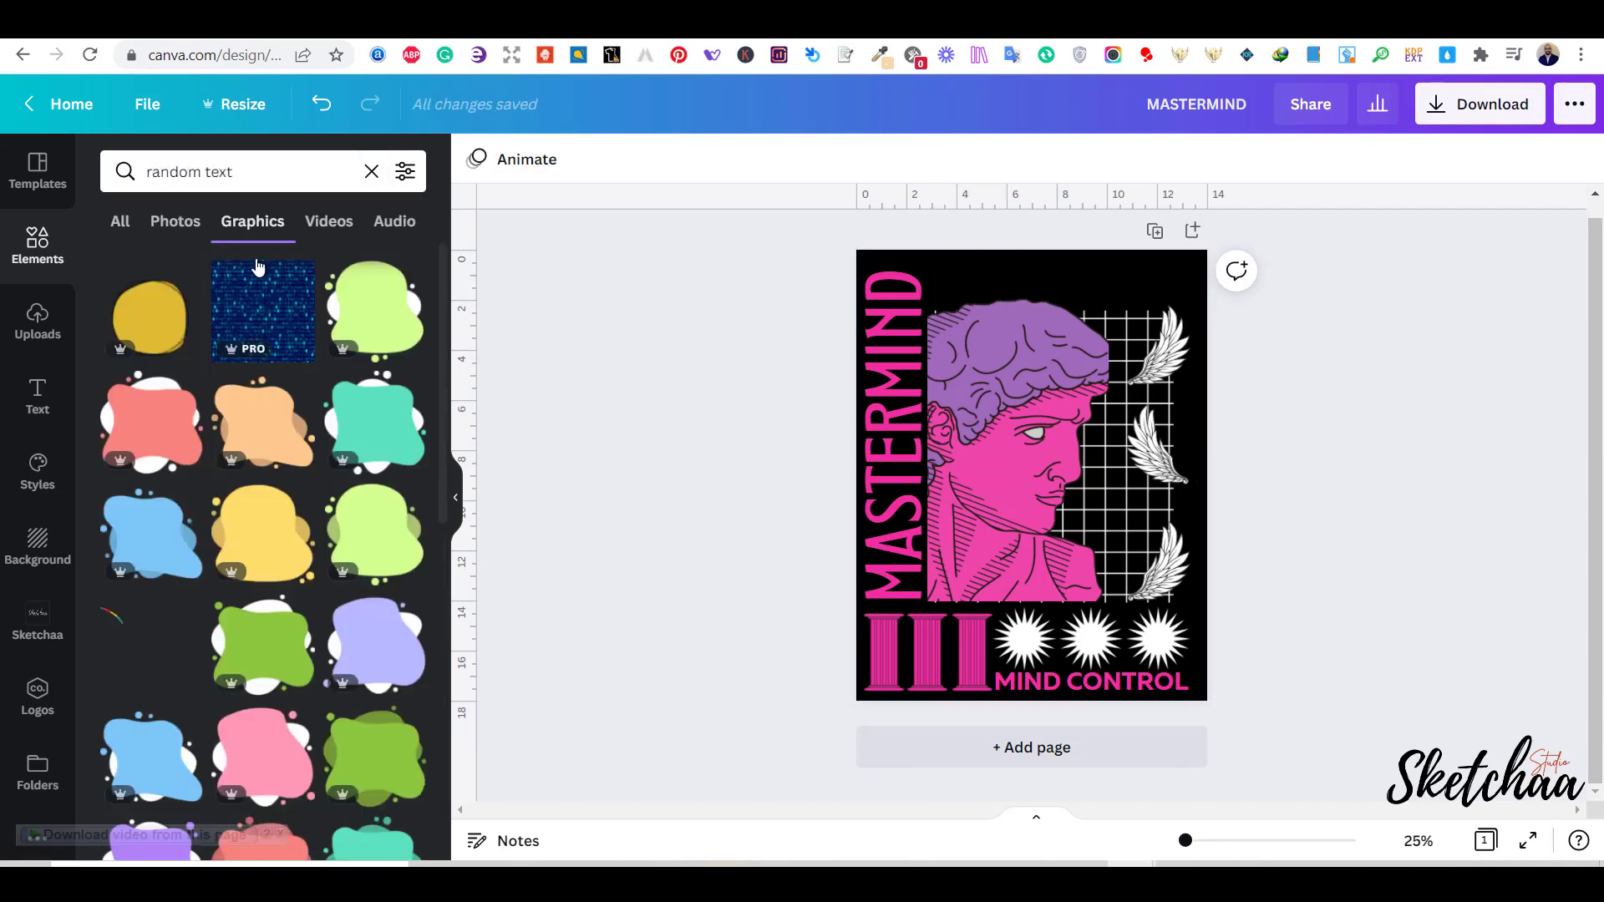
pyautogui.scroll(-10, 207, 282)
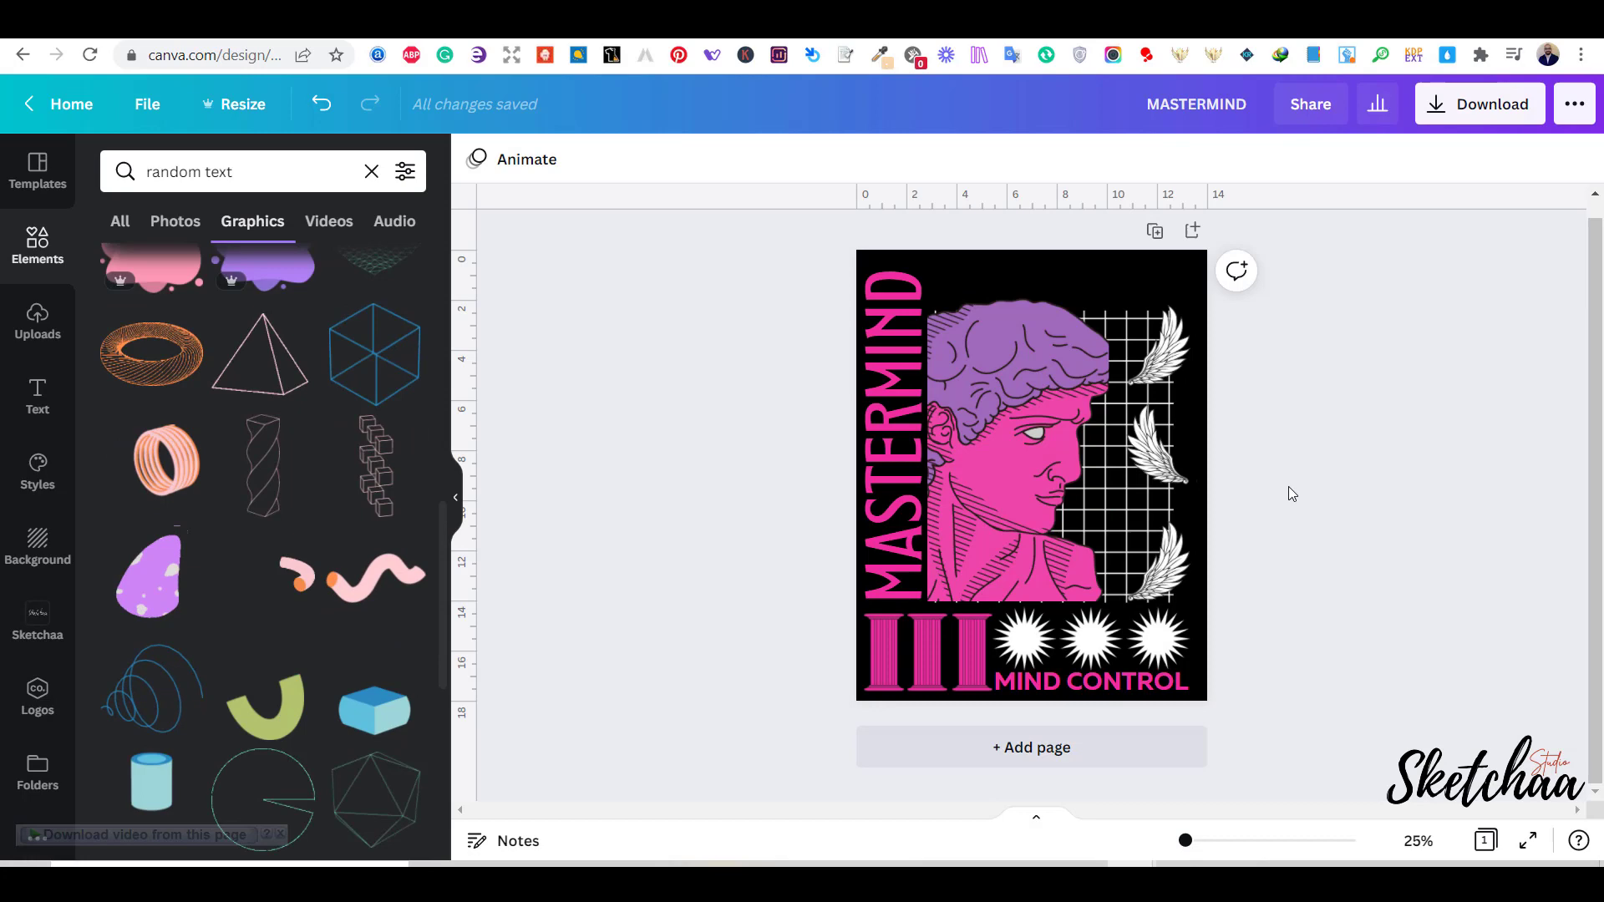
# Add a white, left-aligned Lorem Ipsum paragraph in Arimo size 12 above the bust, spanning the grid's width.
pyautogui.press('t')
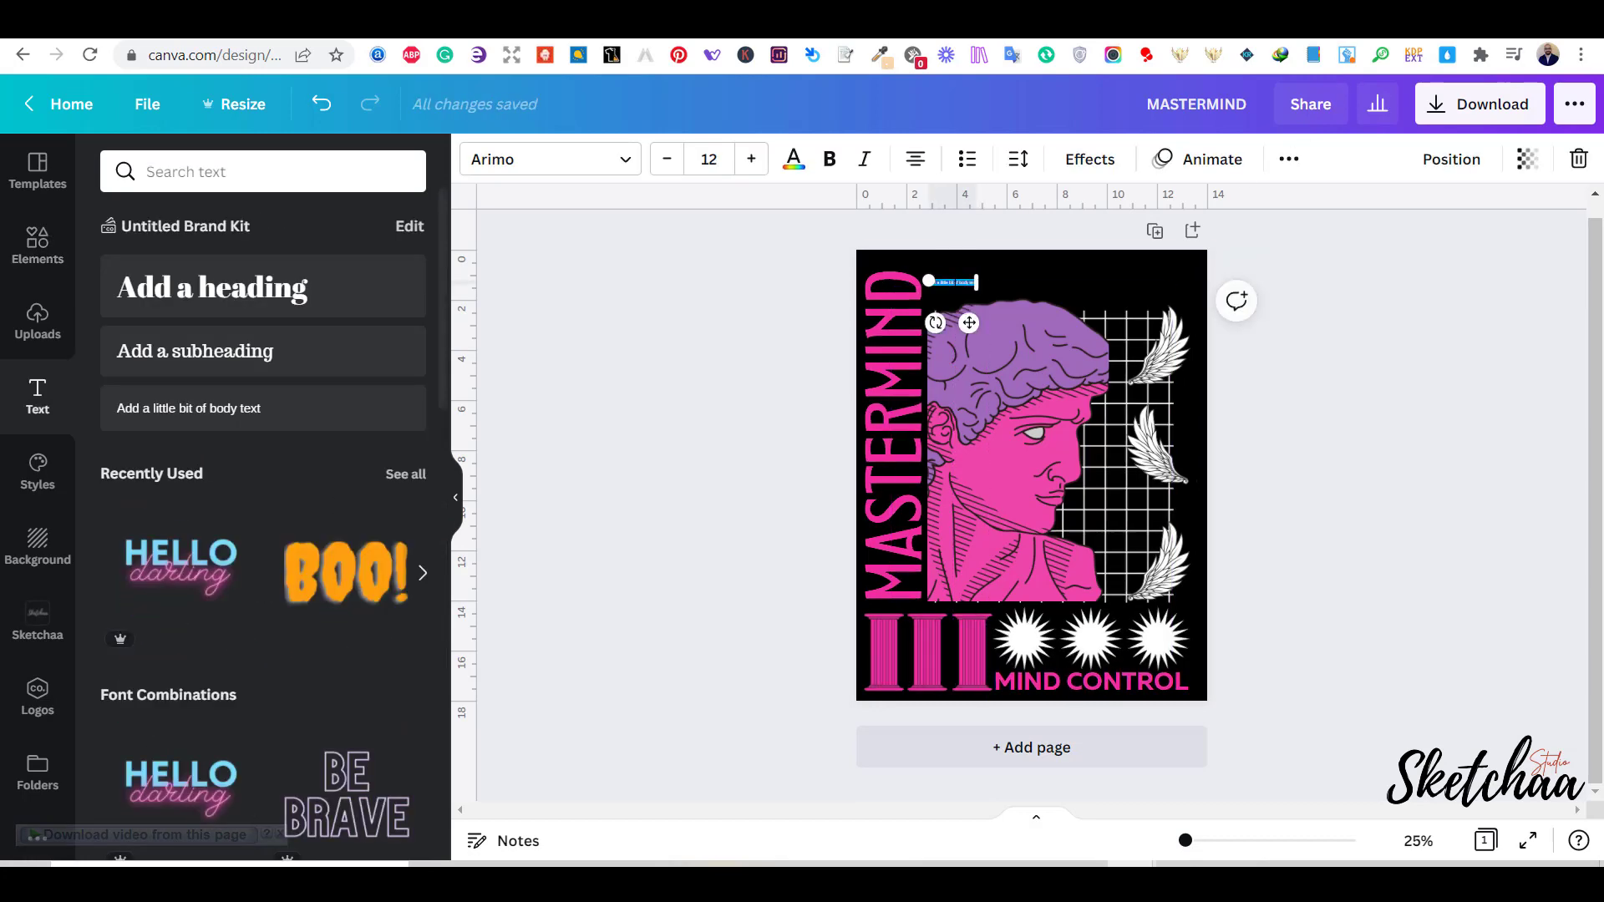
pyautogui.click(793, 158)
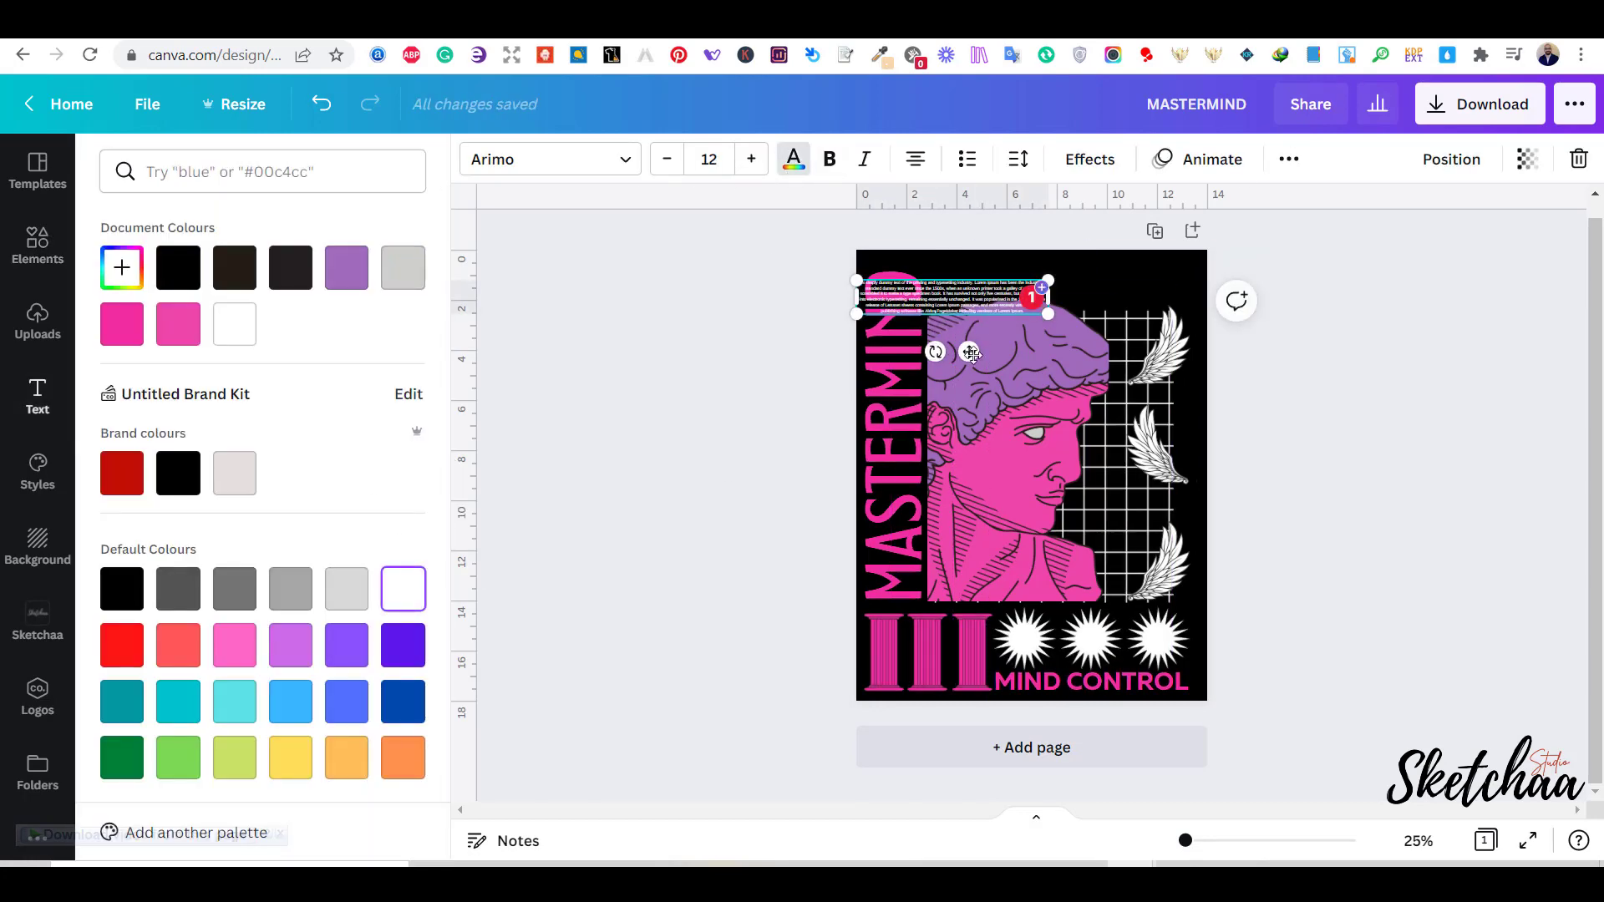
pyautogui.moveTo(971, 353); pyautogui.dragTo(1098, 351)
pyautogui.moveTo(926, 295); pyautogui.dragTo(926, 295)
pyautogui.click(1342, 377)
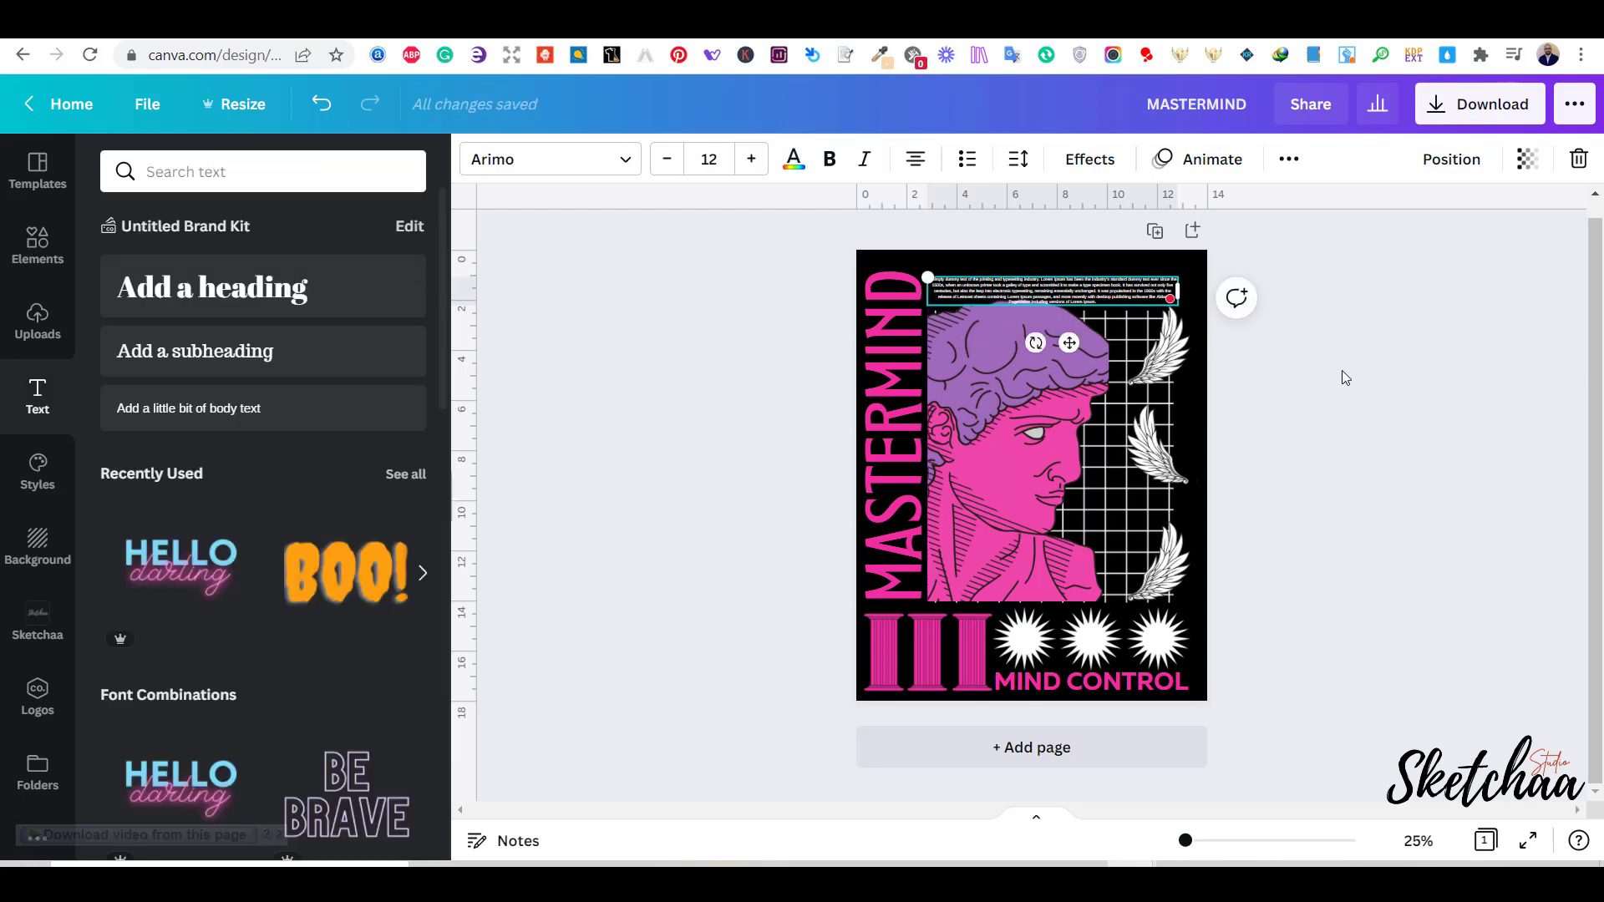
pyautogui.click(994, 290)
pyautogui.click(1018, 158)
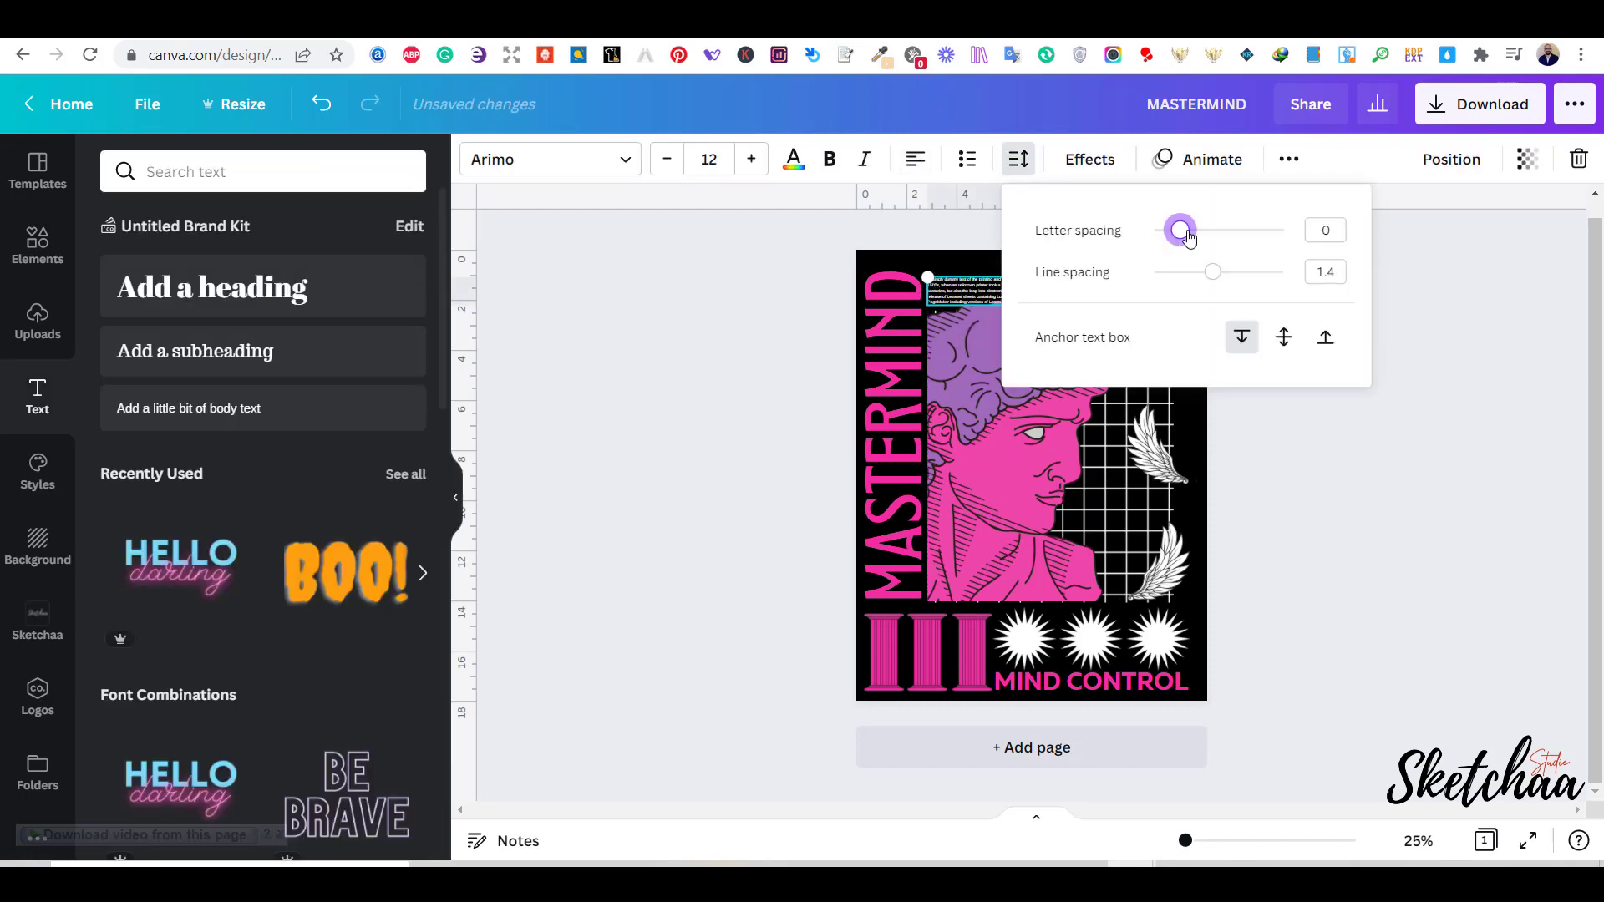
pyautogui.click(1018, 161)
# Move the bust, grid and wings up and place the Lorem Ipsum paragraph between the bust and the starbursts.
pyautogui.moveTo(1146, 293); pyautogui.dragTo(1143, 629)
pyautogui.moveTo(1196, 294); pyautogui.dragTo(1086, 517)
pyautogui.moveTo(1090, 539); pyautogui.dragTo(1090, 507)
pyautogui.moveTo(981, 628); pyautogui.dragTo(987, 595)
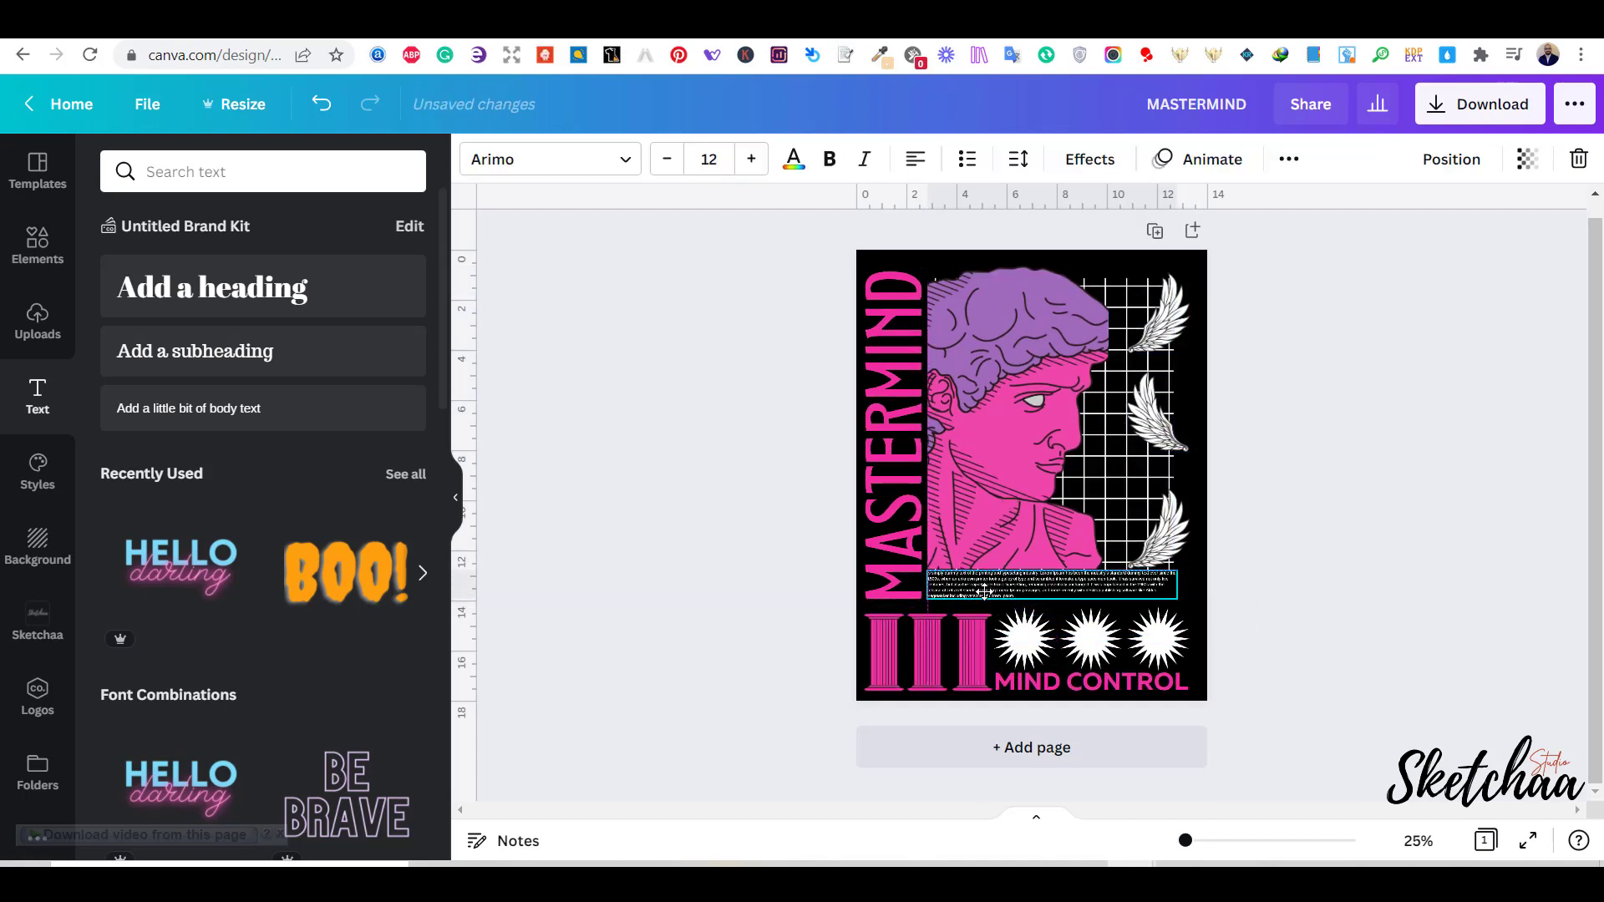
pyautogui.click(1063, 534)
pyautogui.click(1348, 558)
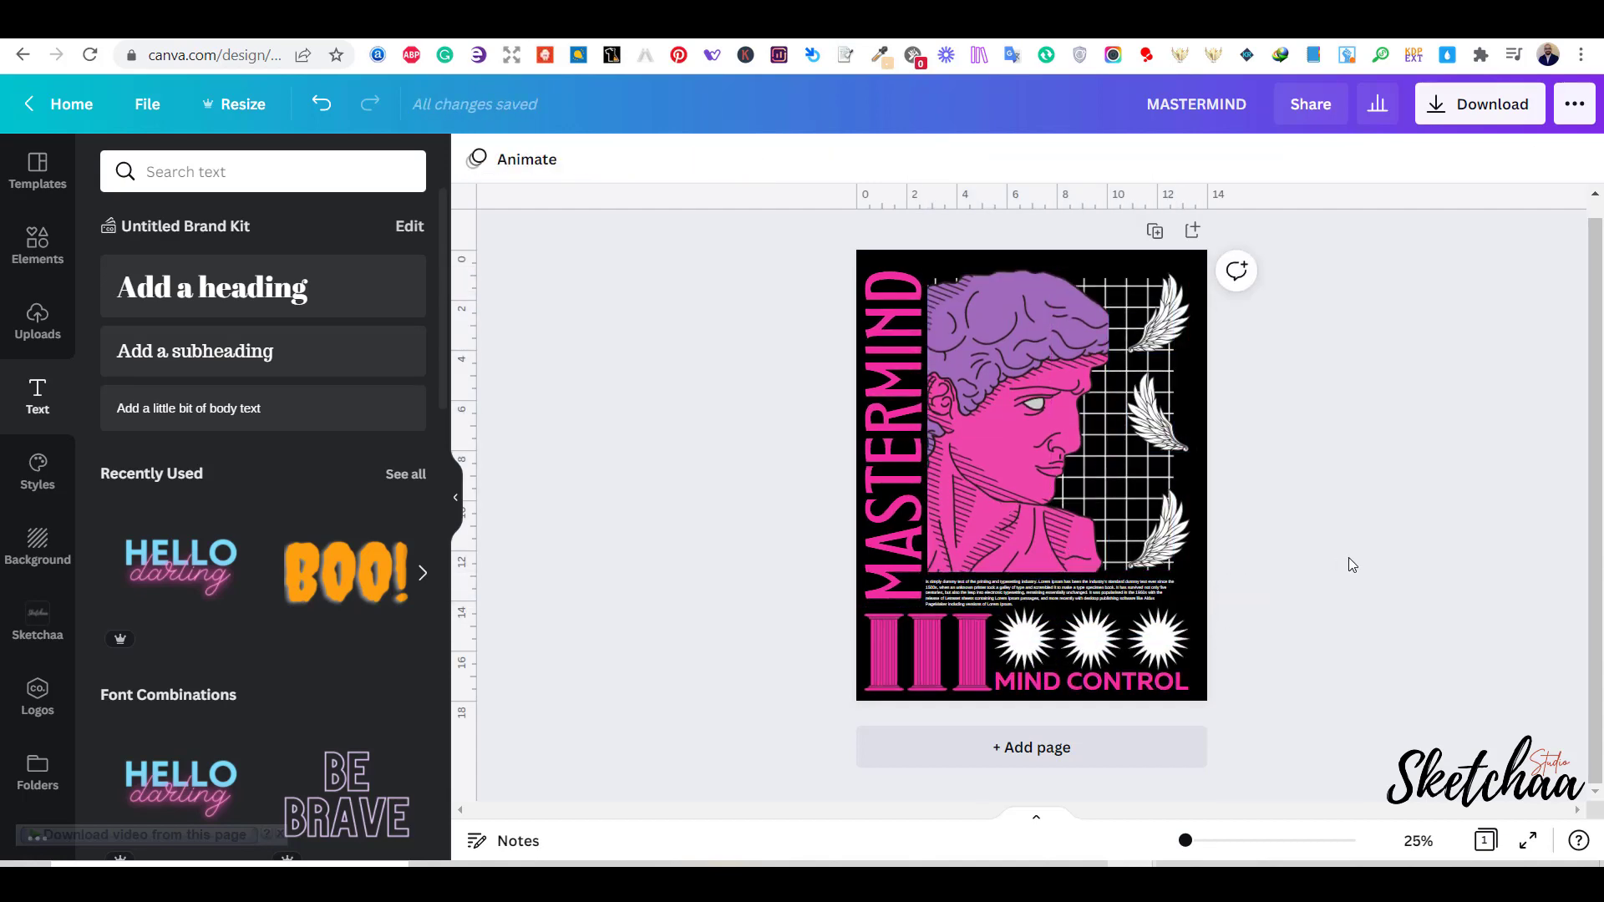
# Fill out the paragraph's last line with more dummy text ending in "It was popularised in the 1960s".
pyautogui.click(1066, 593)
pyautogui.hotkey('ctrl', '+')
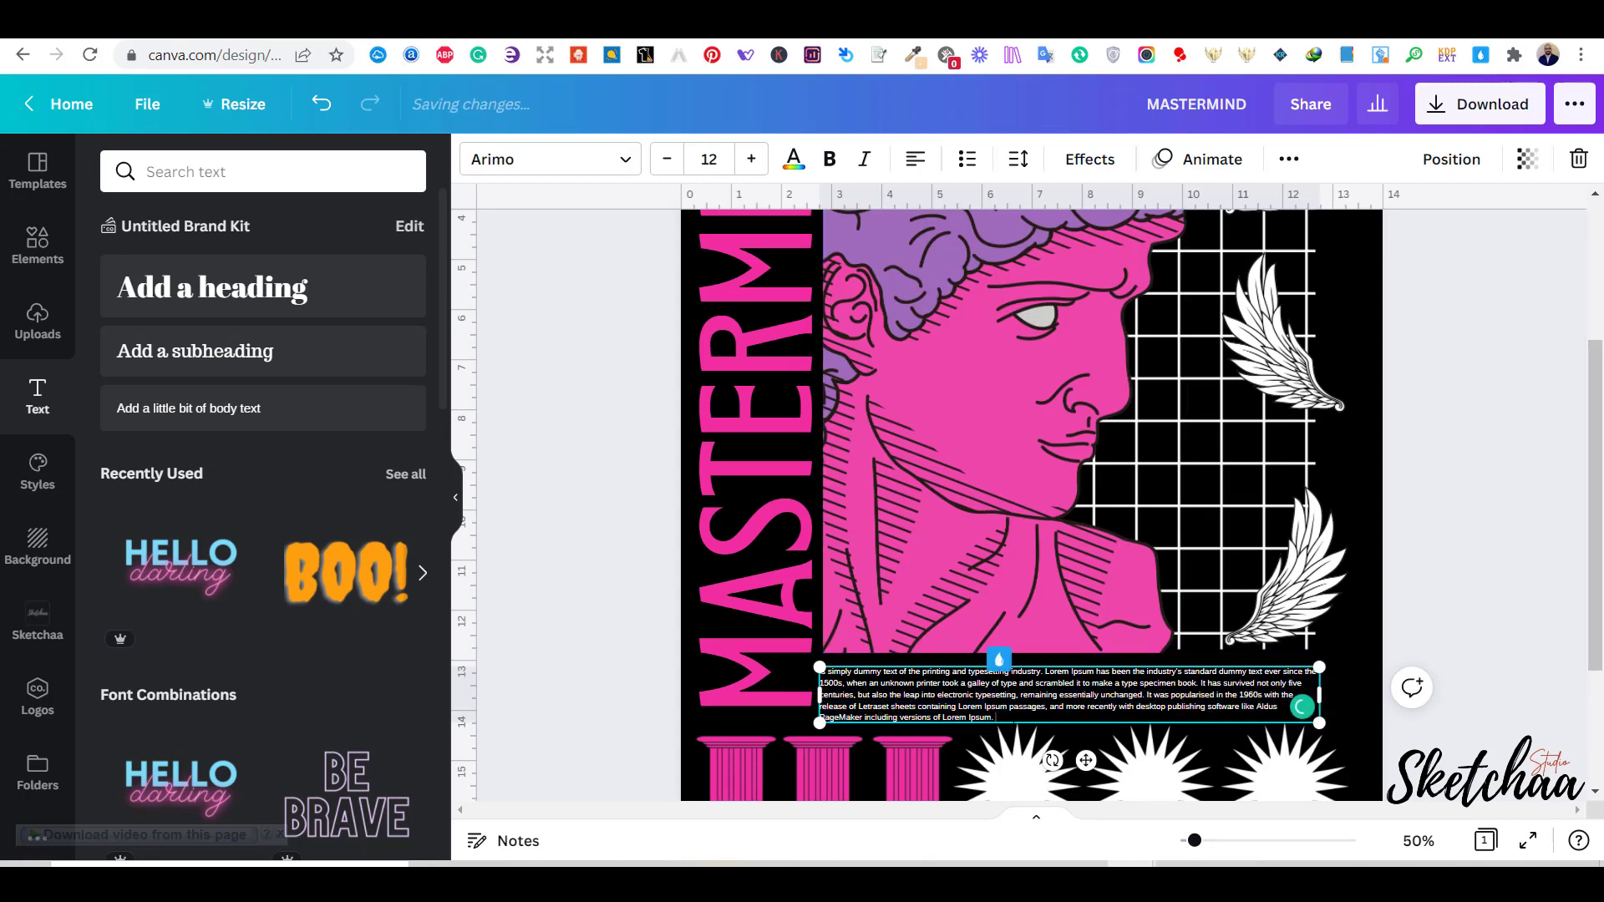
pyautogui.moveTo(1286, 721); pyautogui.dragTo(1295, 738)
pyautogui.press('BackSpace')
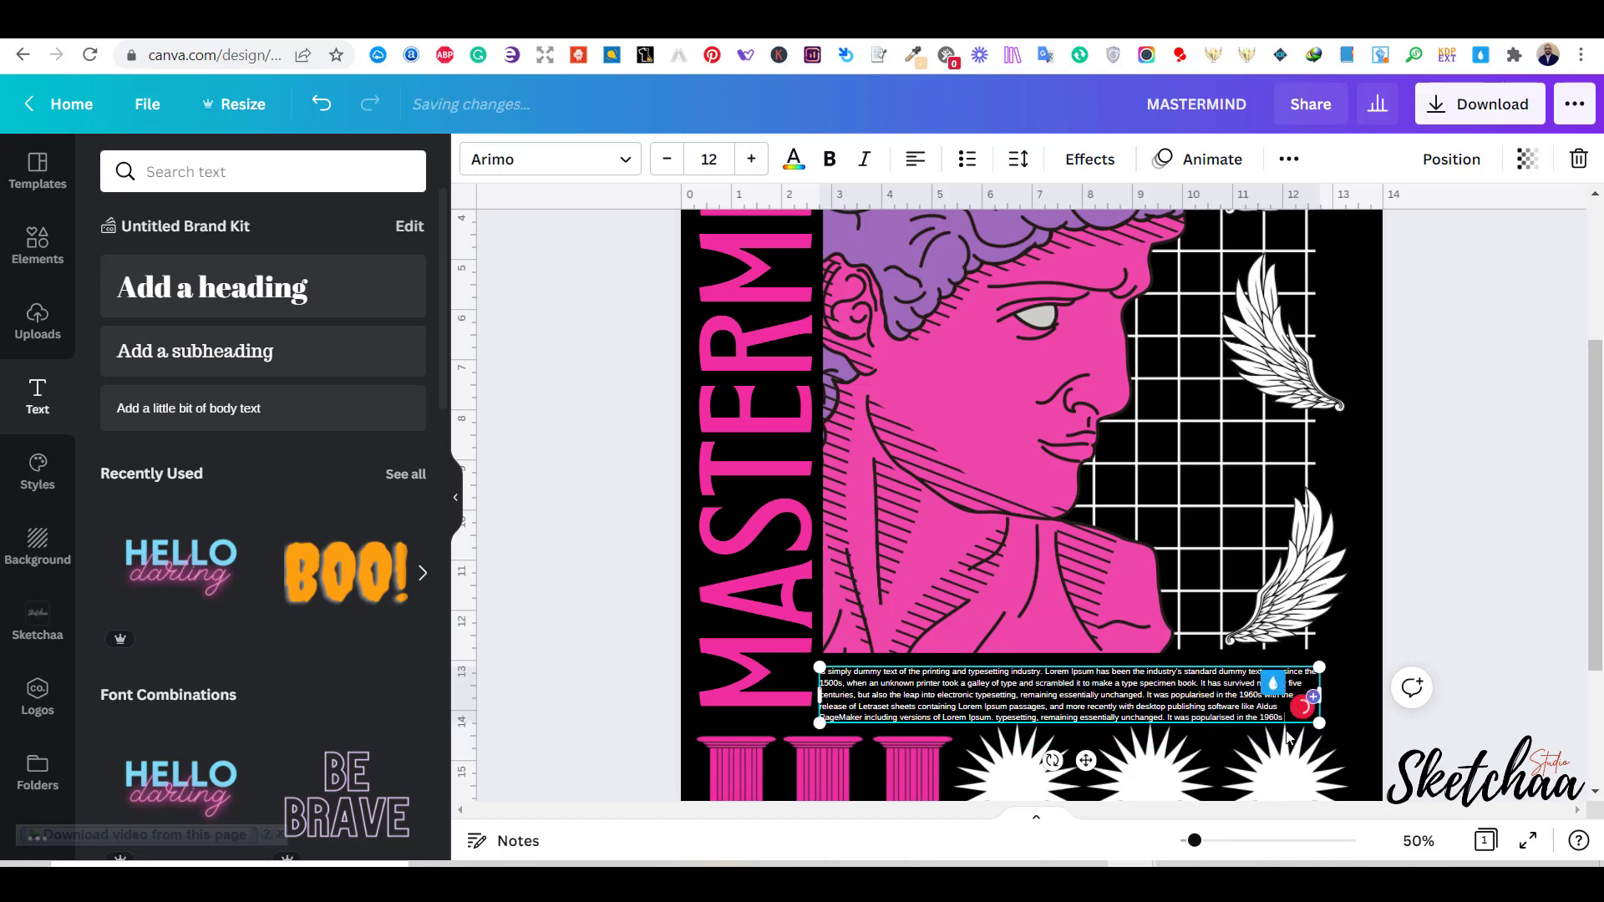
pyautogui.click(1482, 536)
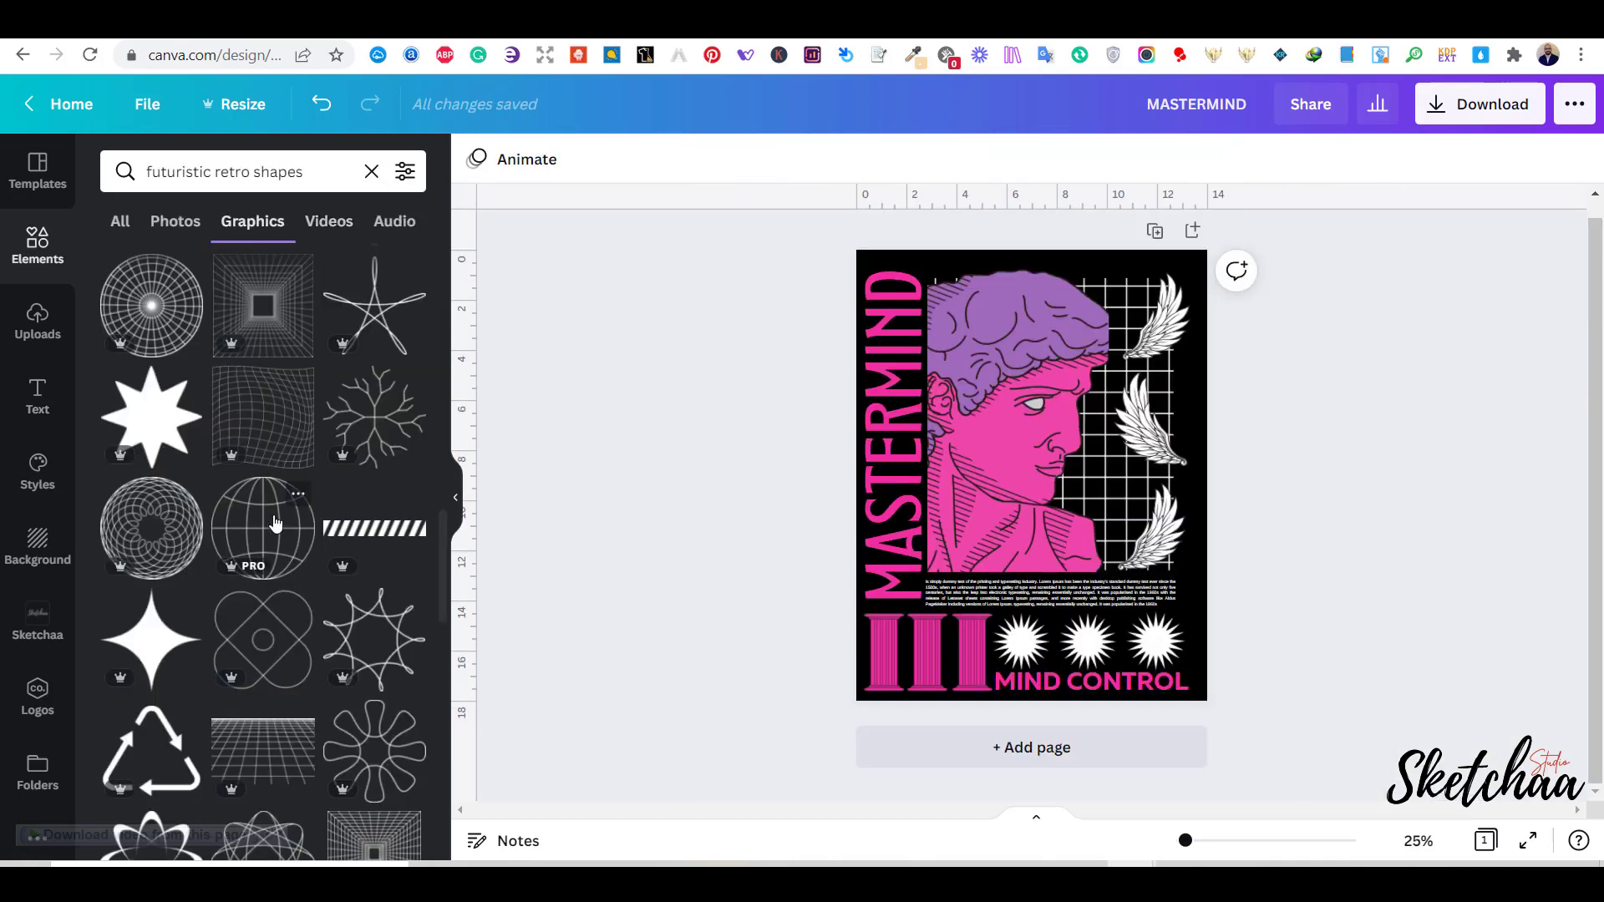
# Add a wireframe globe graphic, colour it white, shrink it to about 2.7 by 2.7 and place it around the first starburst.
pyautogui.click(269, 524)
pyautogui.click(477, 158)
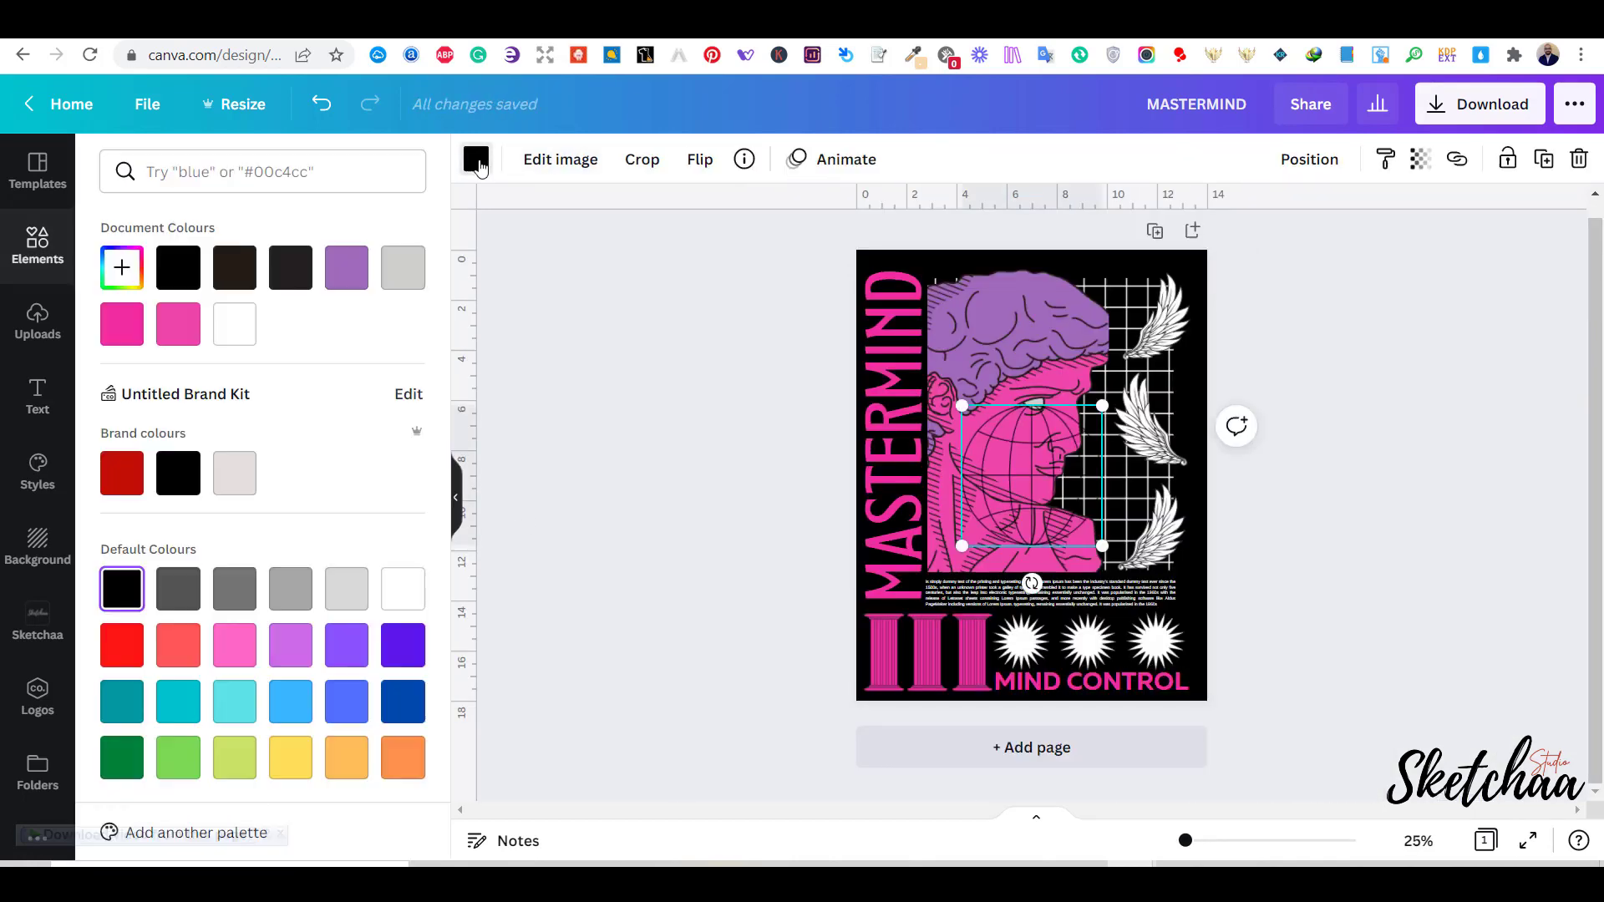
pyautogui.click(403, 589)
pyautogui.moveTo(1103, 546); pyautogui.dragTo(1059, 503)
pyautogui.moveTo(1014, 484); pyautogui.dragTo(1041, 677)
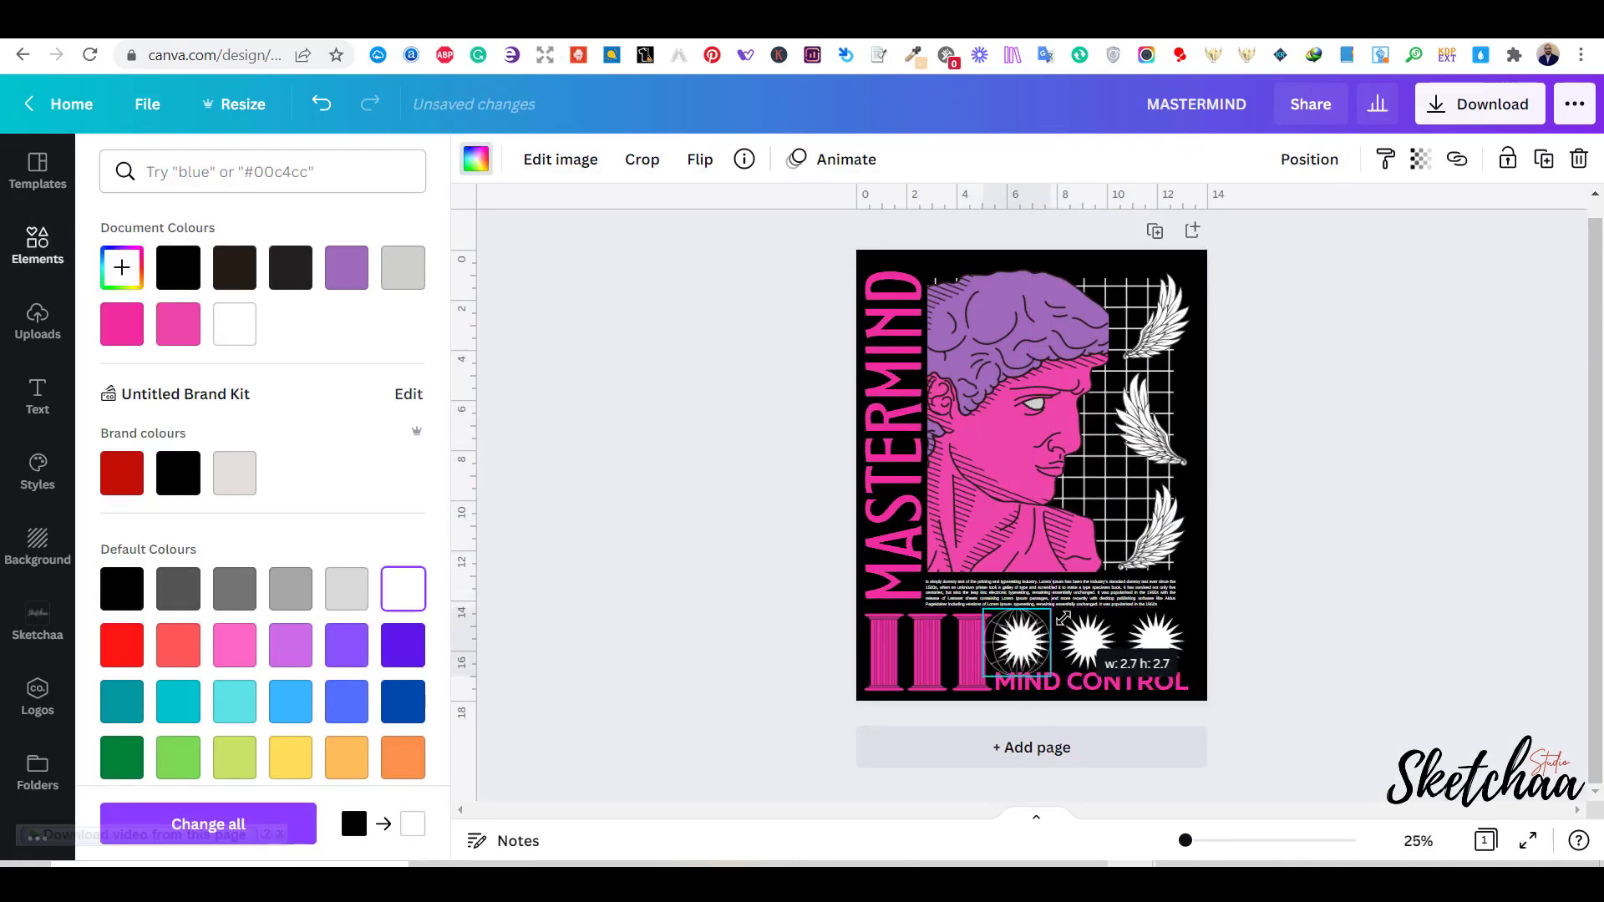
pyautogui.click(1377, 613)
# Place copies of the wireframe globe around the second and third starbursts, and shrink the first globe slightly.
pyautogui.scroll(1, 1059, 655)
pyautogui.scroll(-3, 1059, 655)
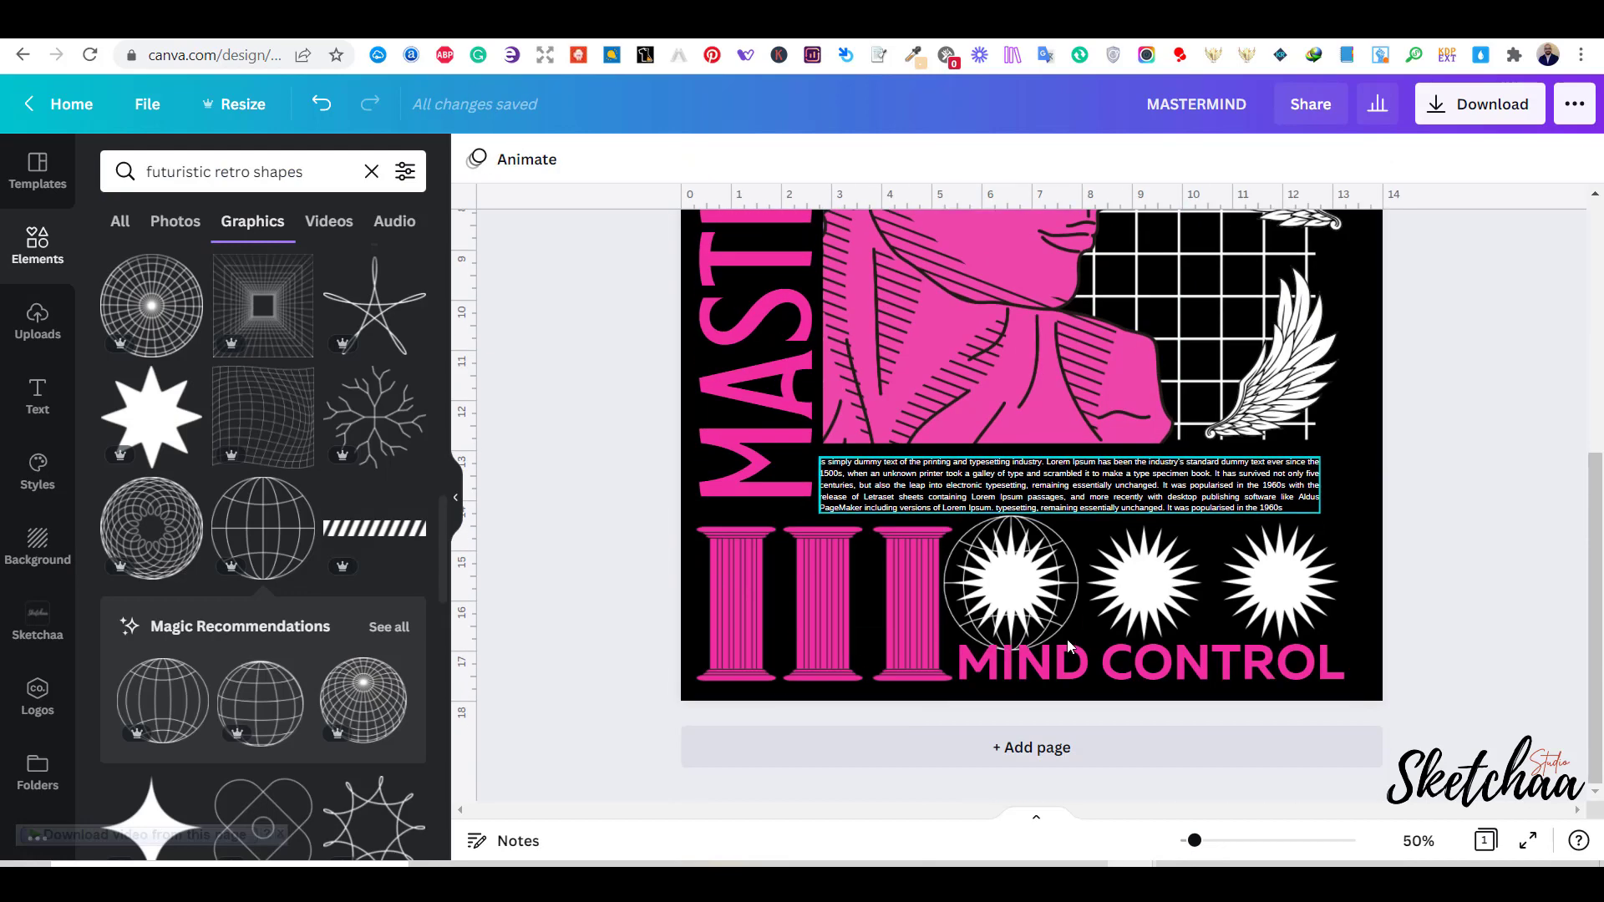
pyautogui.click(1032, 593)
pyautogui.moveTo(1032, 593); pyautogui.dragTo(1288, 576)
pyautogui.hotkey('ctrl', 'z')
pyautogui.click(1500, 555)
pyautogui.click(1146, 572)
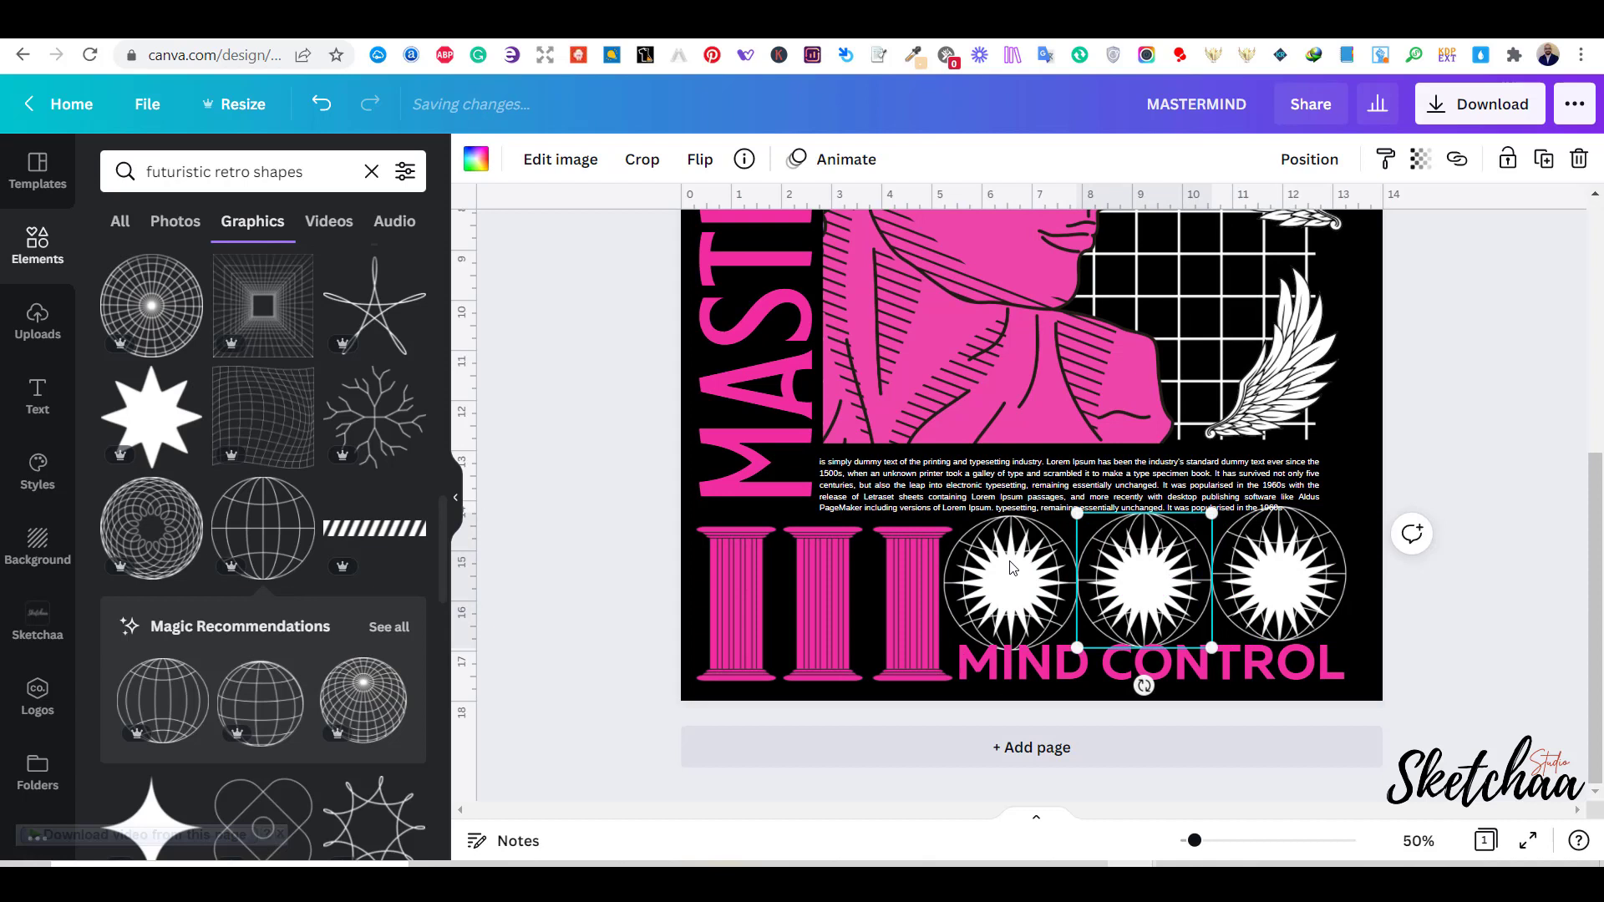
pyautogui.click(1013, 567)
pyautogui.moveTo(1077, 518); pyautogui.dragTo(1075, 524)
# Try to align the first starburst to the horizontal centre of the page.
pyautogui.click(1012, 618)
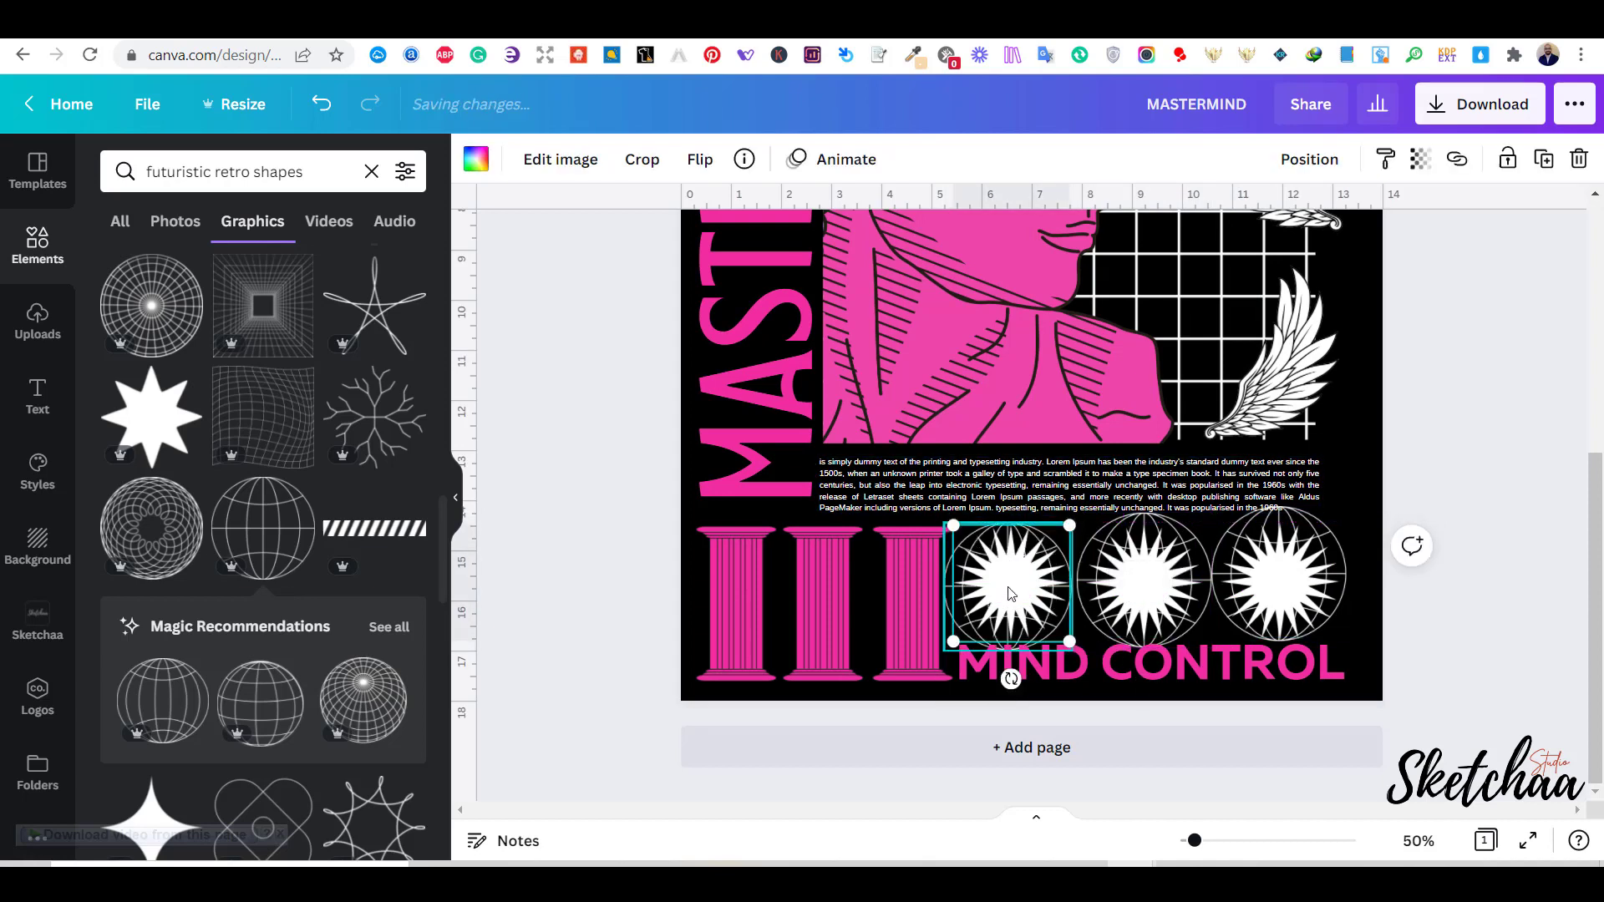
pyautogui.click(1309, 159)
pyautogui.click(1165, 399)
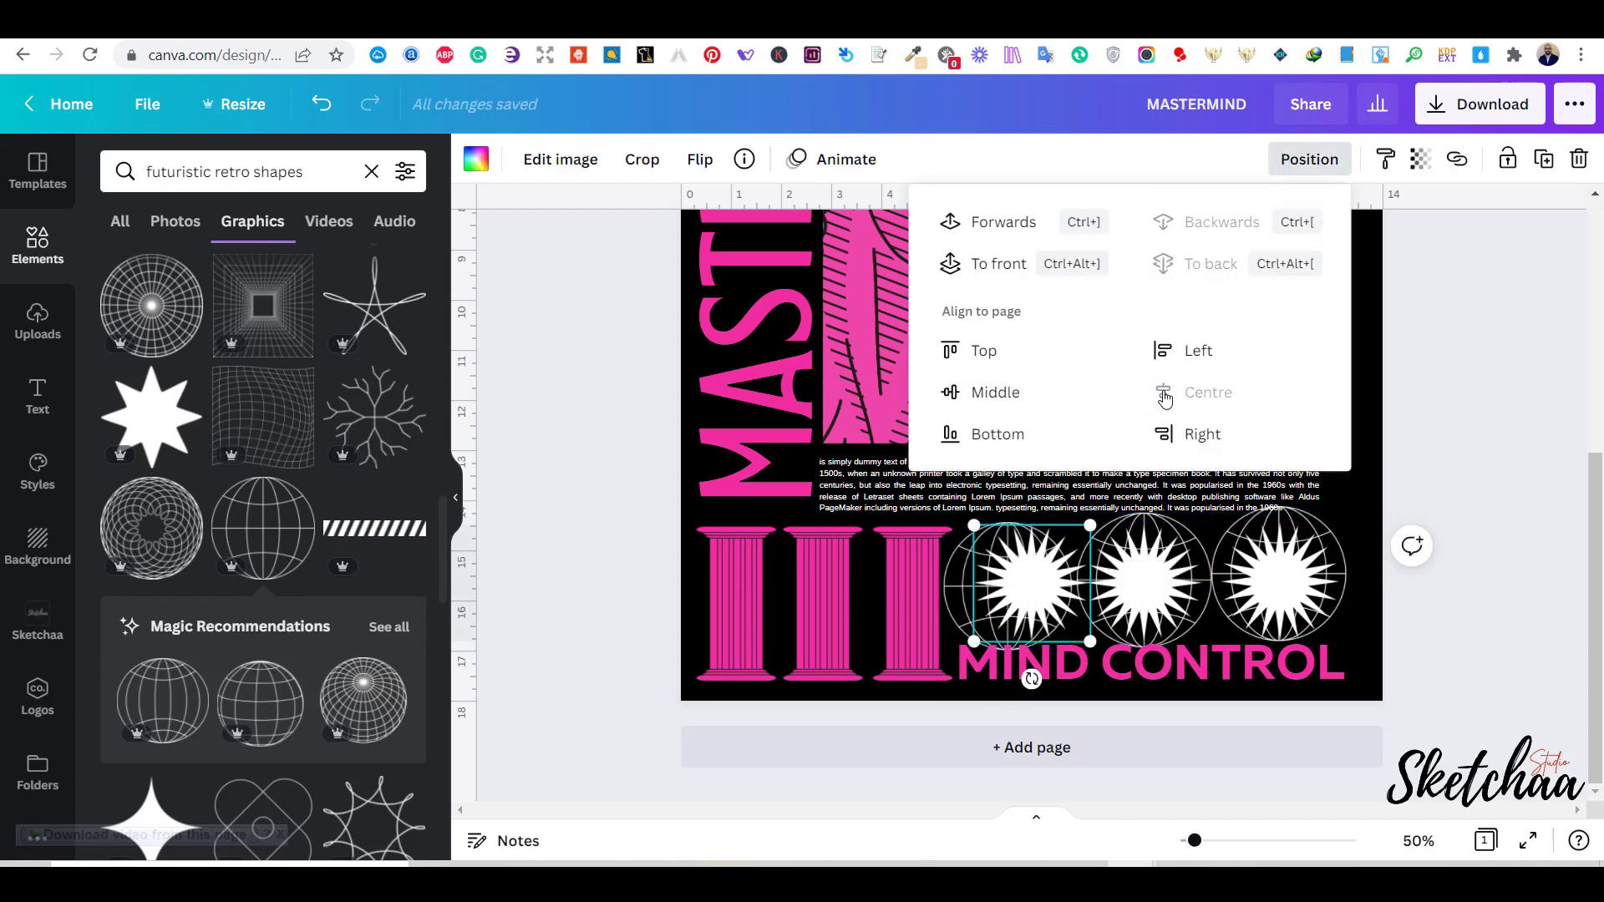
pyautogui.hotkey('ctrl', 'z')
# Centre the first globe on its starburst, and slightly shrink and recentre the second and third globes on theirs.
pyautogui.click(1033, 580)
pyautogui.click(1387, 604)
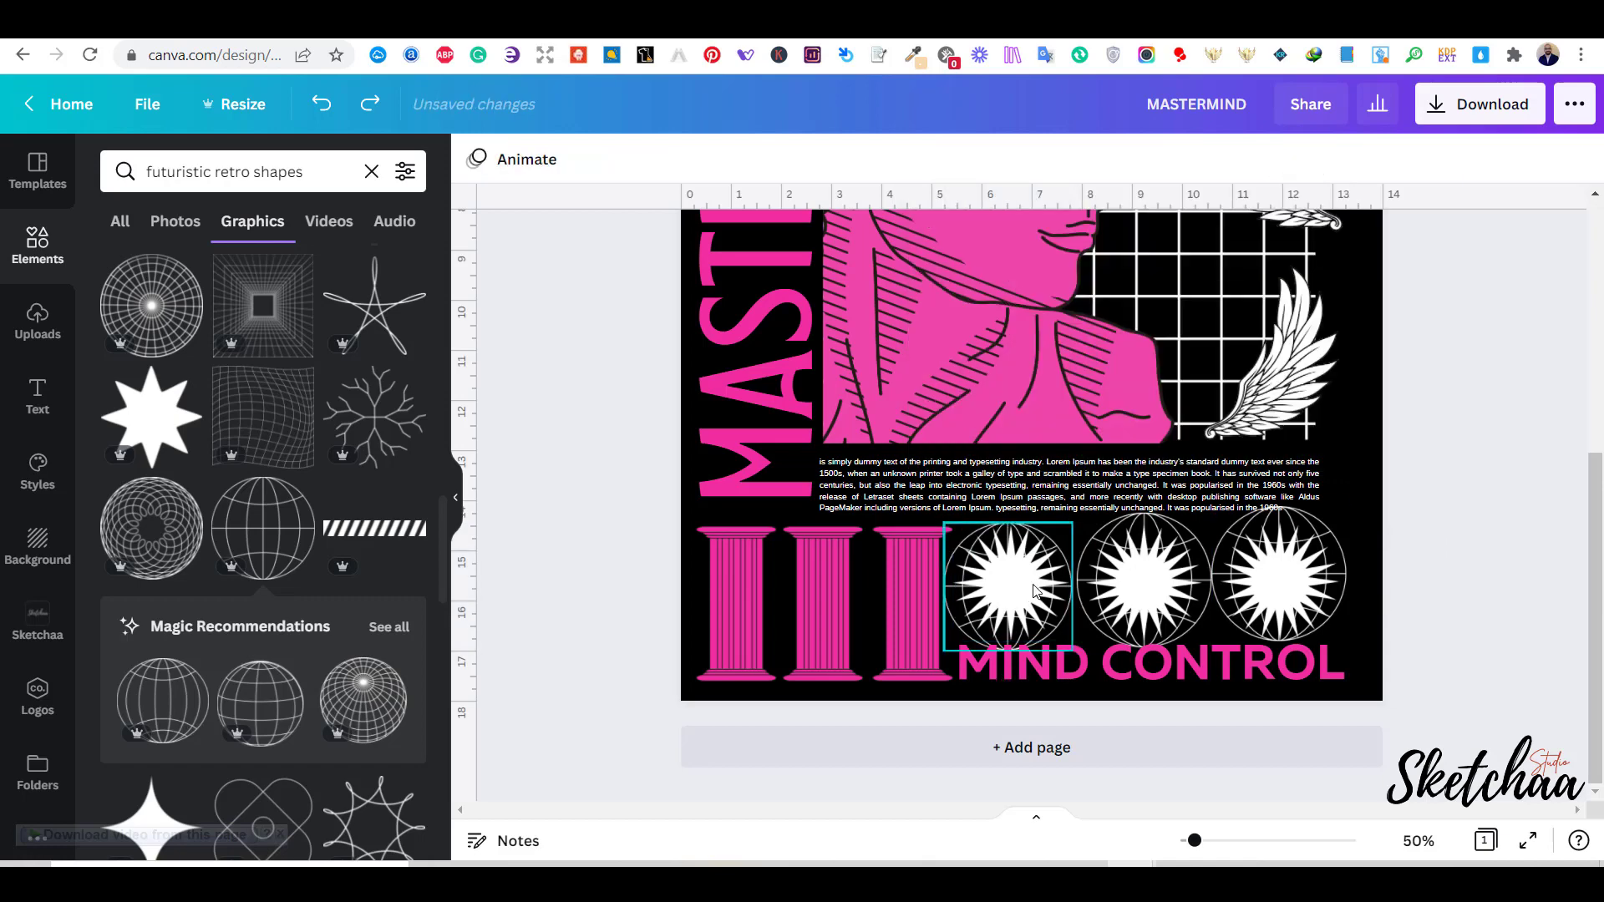
pyautogui.moveTo(1035, 591); pyautogui.dragTo(1034, 579)
pyautogui.click(1145, 589)
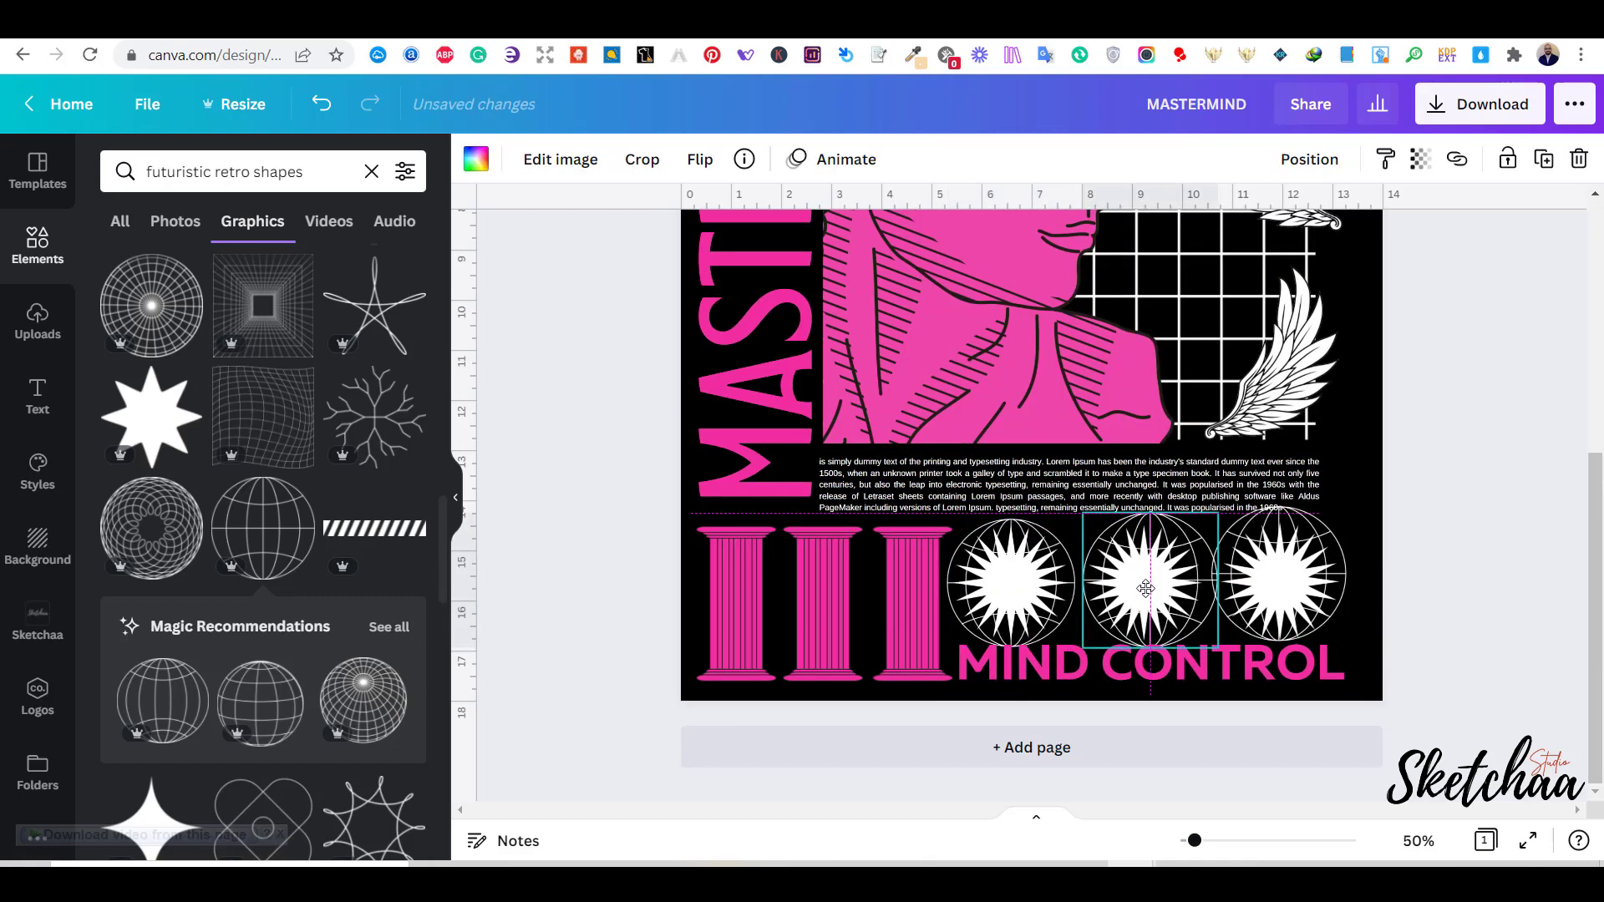
pyautogui.moveTo(1210, 513); pyautogui.dragTo(1203, 521)
pyautogui.moveTo(1147, 606); pyautogui.dragTo(1150, 609)
pyautogui.moveTo(1345, 506); pyautogui.dragTo(1334, 518)
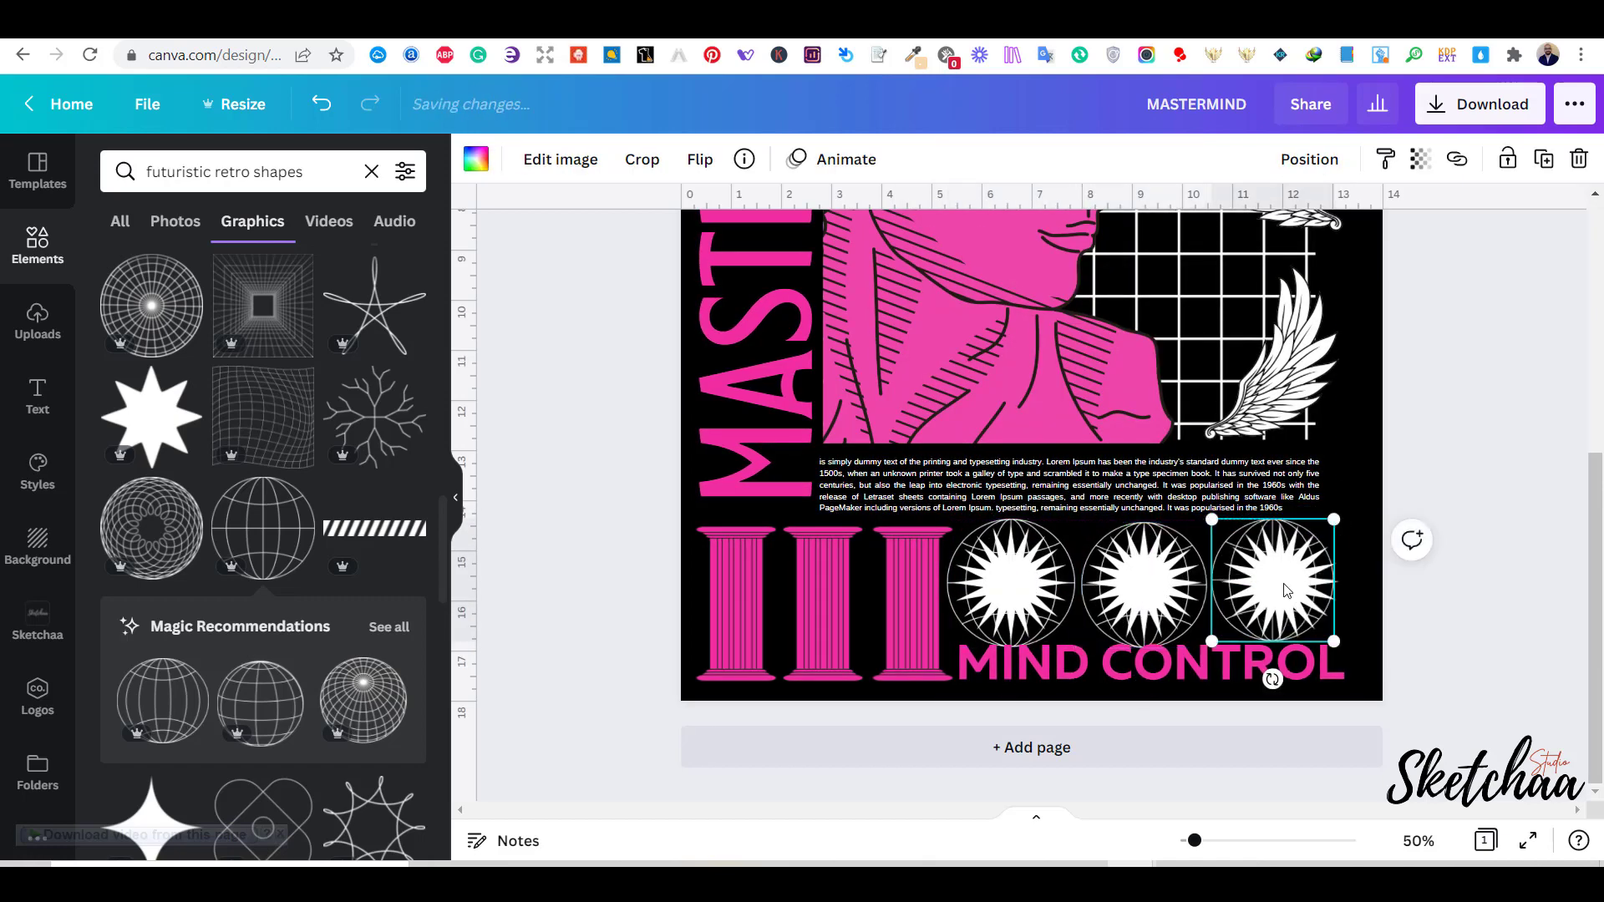
pyautogui.moveTo(1283, 584); pyautogui.dragTo(1289, 584)
pyautogui.click(1396, 611)
pyautogui.moveTo(1172, 619); pyautogui.dragTo(1171, 617)
pyautogui.click(1397, 614)
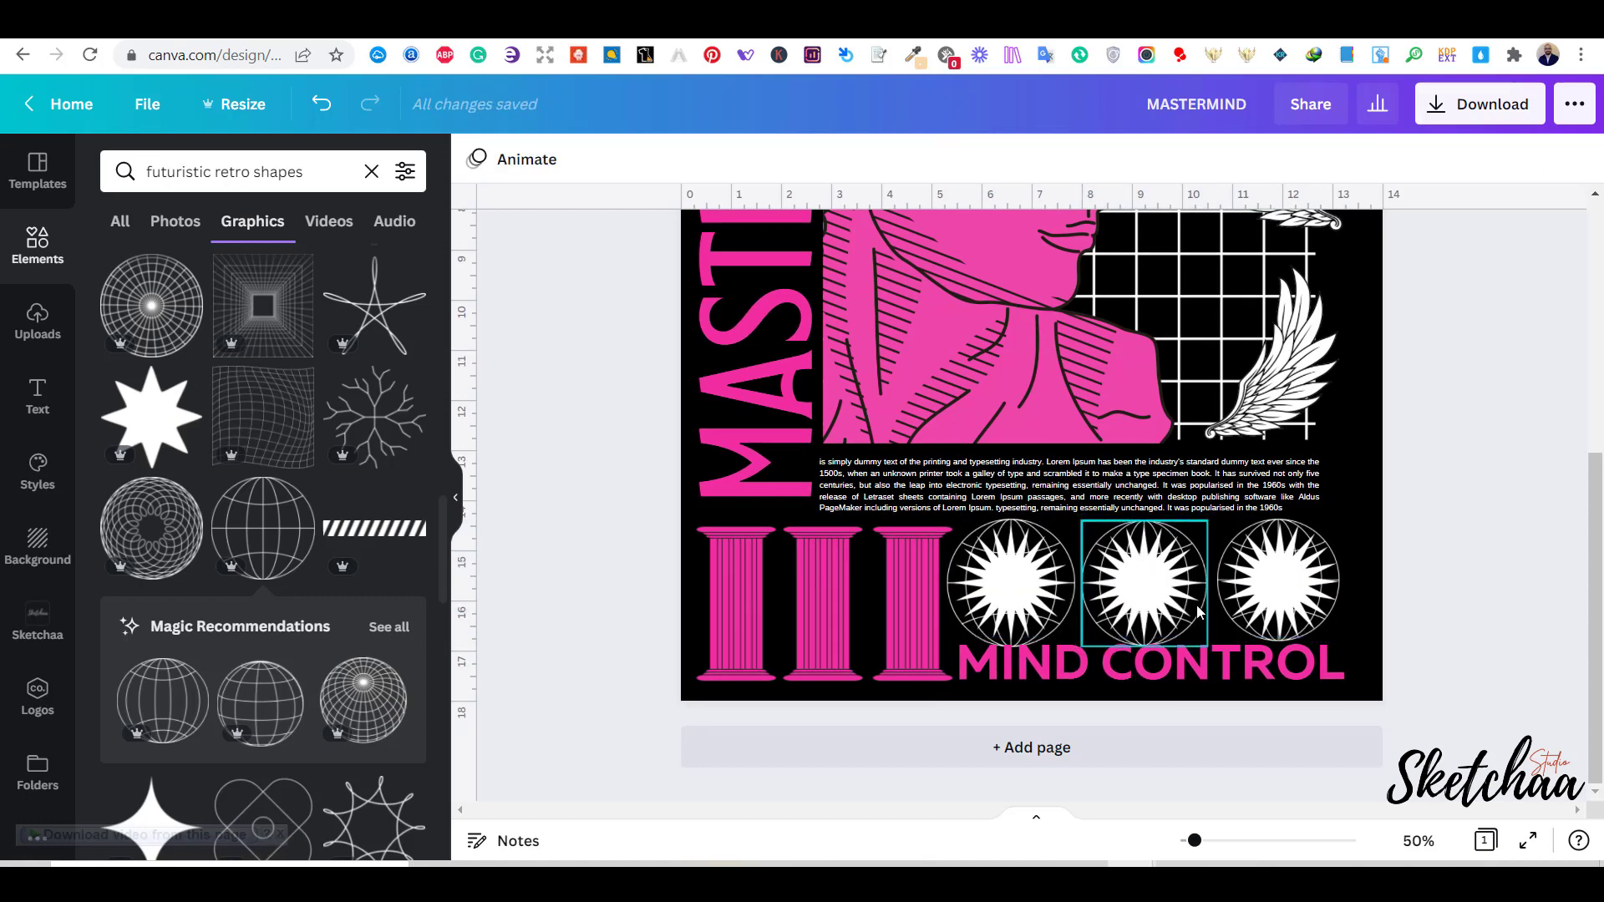
# Shrink the second and first globes a little more to match the third, keeping each centred on its starburst.
pyautogui.click(1173, 608)
pyautogui.moveTo(1207, 521); pyautogui.dragTo(1204, 524)
pyautogui.click(1313, 607)
pyautogui.moveTo(1178, 608); pyautogui.dragTo(1185, 604)
pyautogui.click(1044, 605)
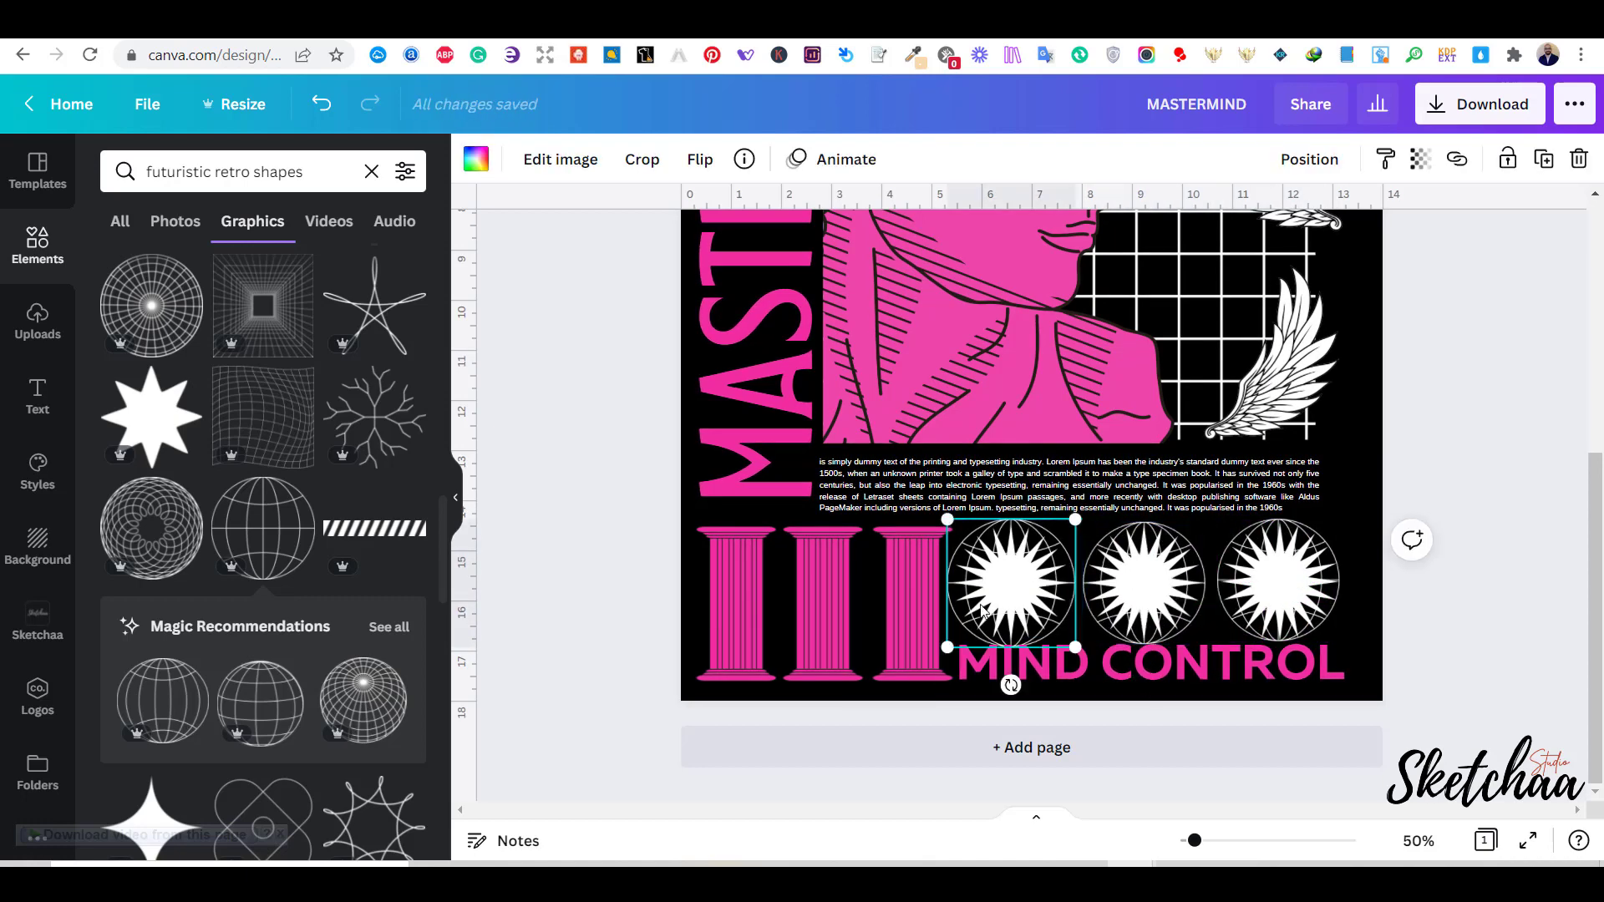
pyautogui.moveTo(1074, 520); pyautogui.dragTo(1068, 525)
pyautogui.click(1169, 606)
pyautogui.moveTo(1041, 606); pyautogui.dragTo(1044, 604)
# Scale the three starbursts with their globes together to about 7.4 by 2.4 and fit them between paragraph and MIND CONTROL.
pyautogui.moveTo(1369, 590); pyautogui.dragTo(1050, 608)
pyautogui.moveTo(1339, 644); pyautogui.dragTo(1331, 634)
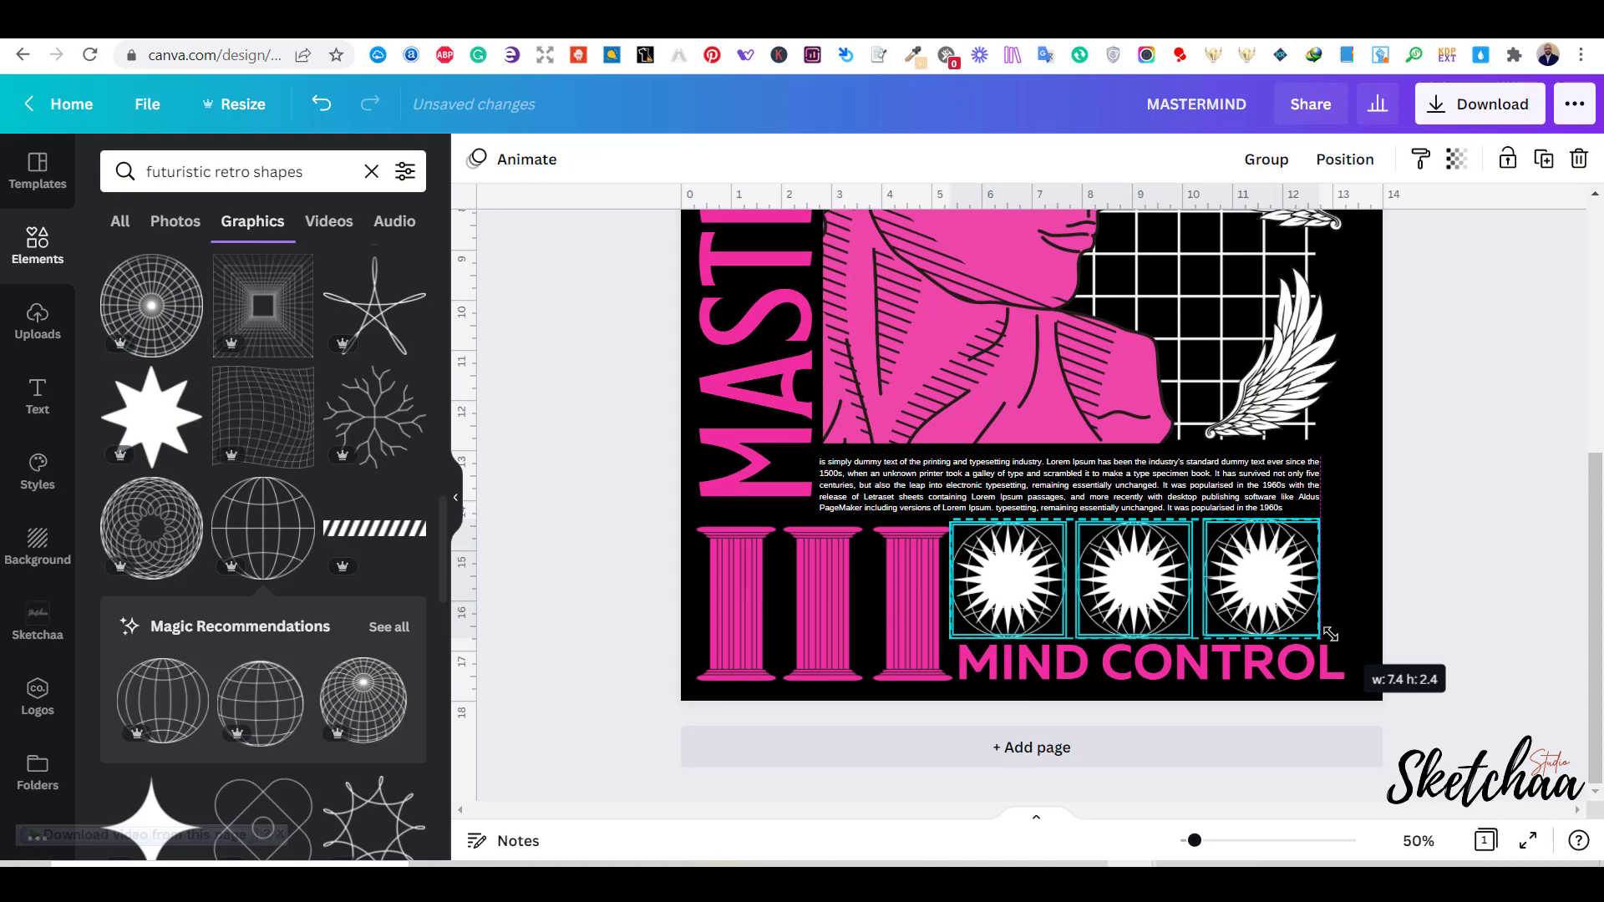
pyautogui.moveTo(1259, 590); pyautogui.dragTo(1263, 592)
pyautogui.scroll(-1, 1299, 615)
pyautogui.scroll(2, 1300, 616)
pyautogui.click(1376, 623)
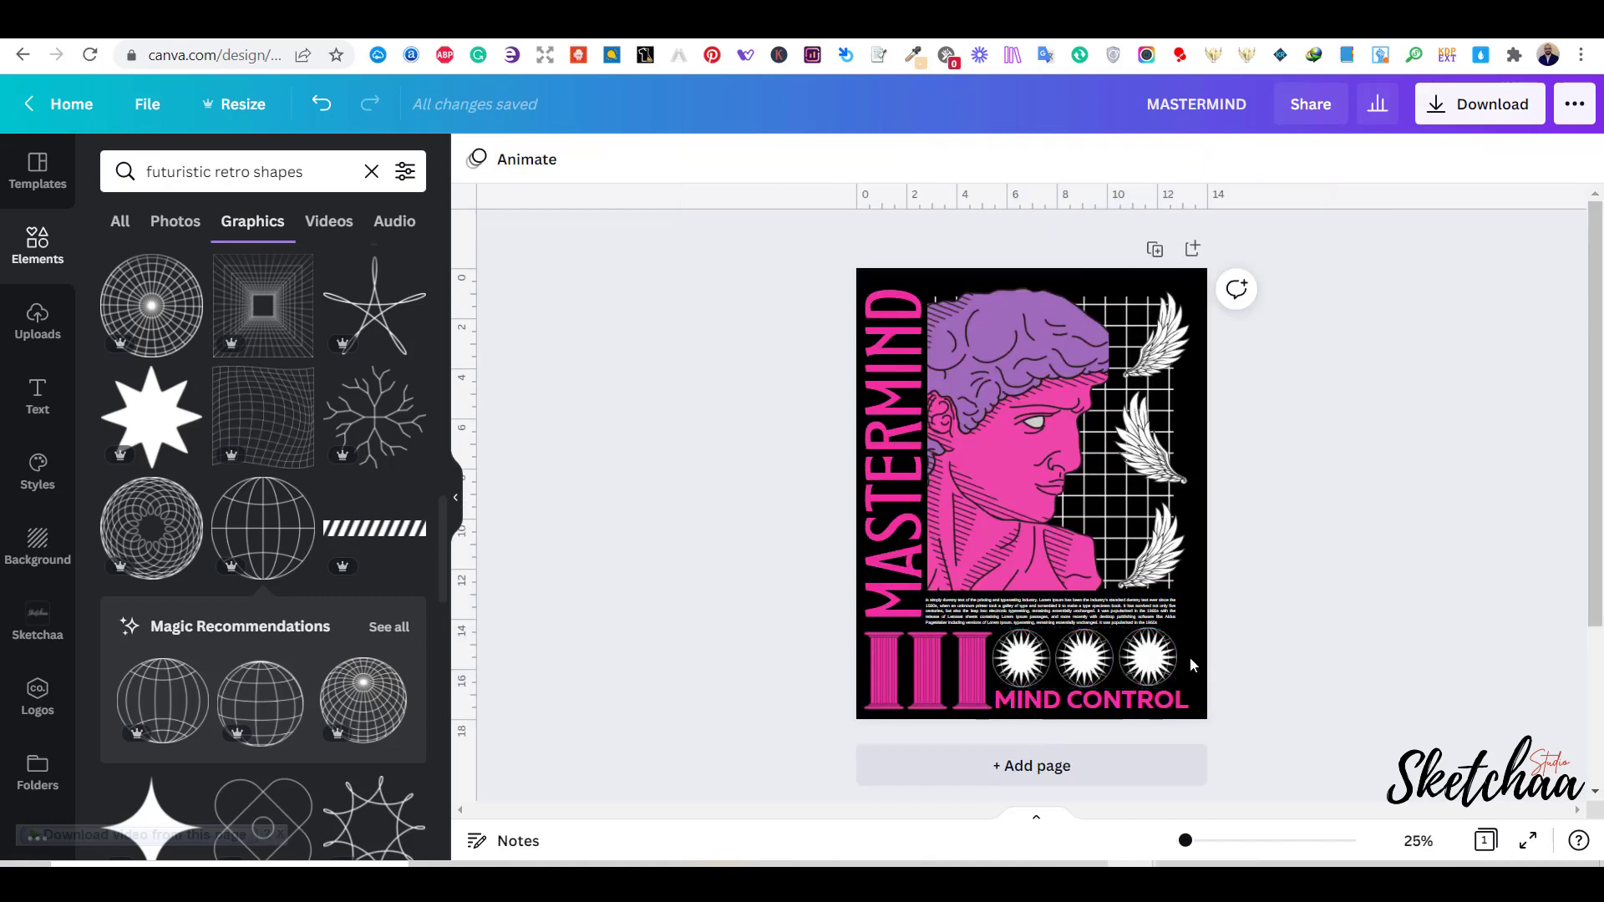
# Enlarge the MASTERMIND title to size 189 and shift it and the first column slightly towards the page's left edge.
pyautogui.click(906, 510)
pyautogui.moveTo(939, 625); pyautogui.dragTo(940, 631)
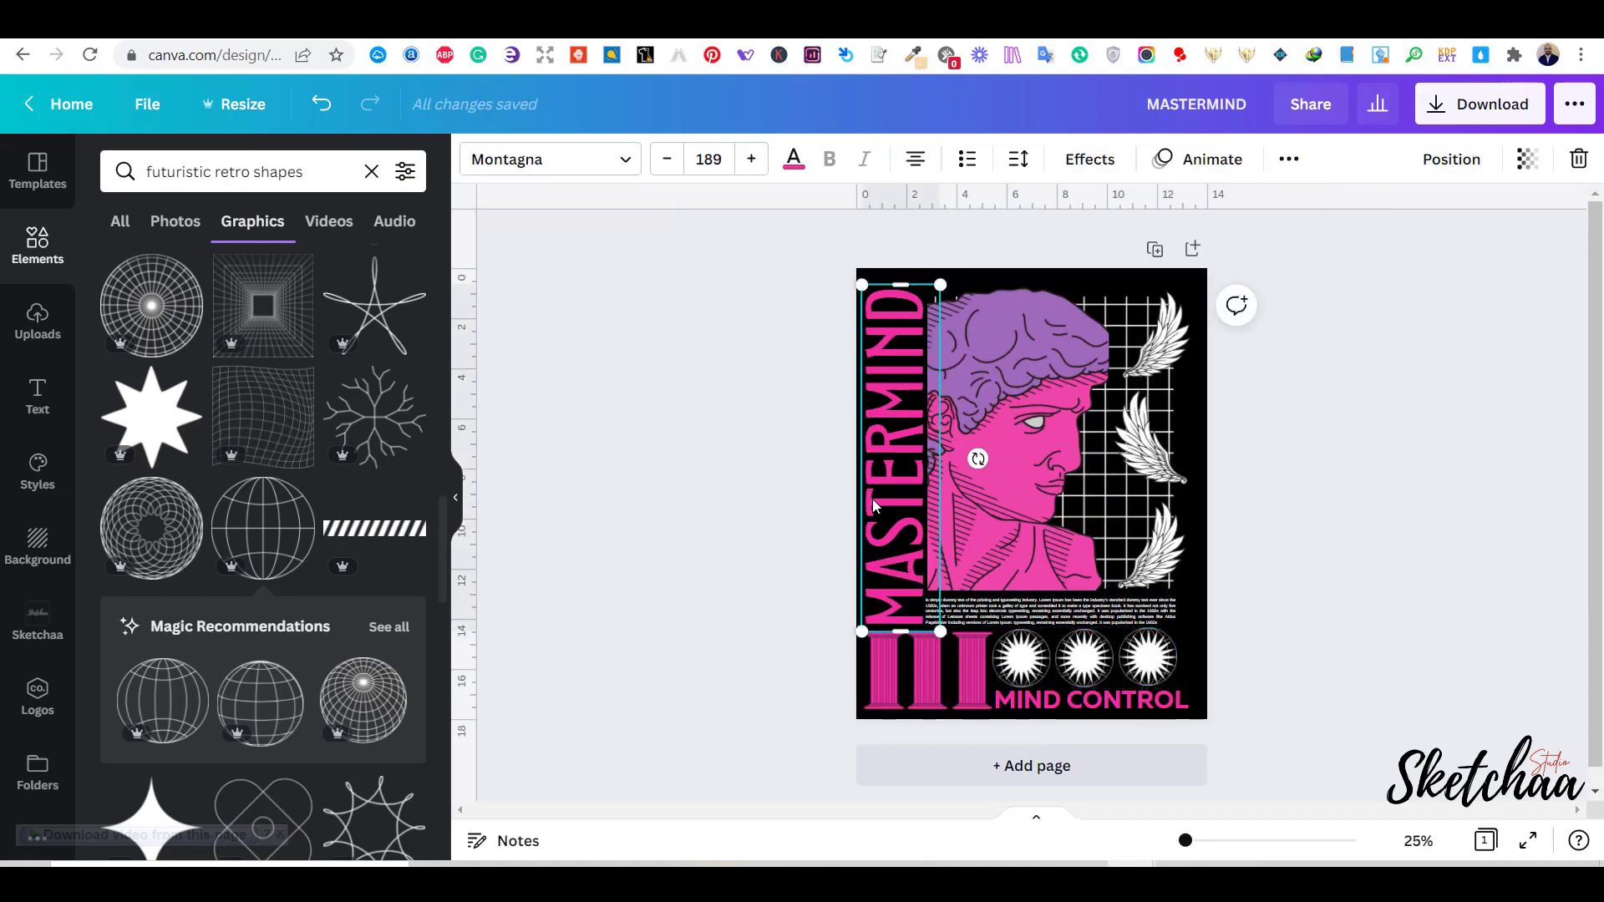
pyautogui.moveTo(873, 507); pyautogui.dragTo(868, 507)
pyautogui.click(1346, 584)
pyautogui.click(884, 672)
pyautogui.moveTo(884, 672); pyautogui.dragTo(881, 672)
pyautogui.click(1254, 372)
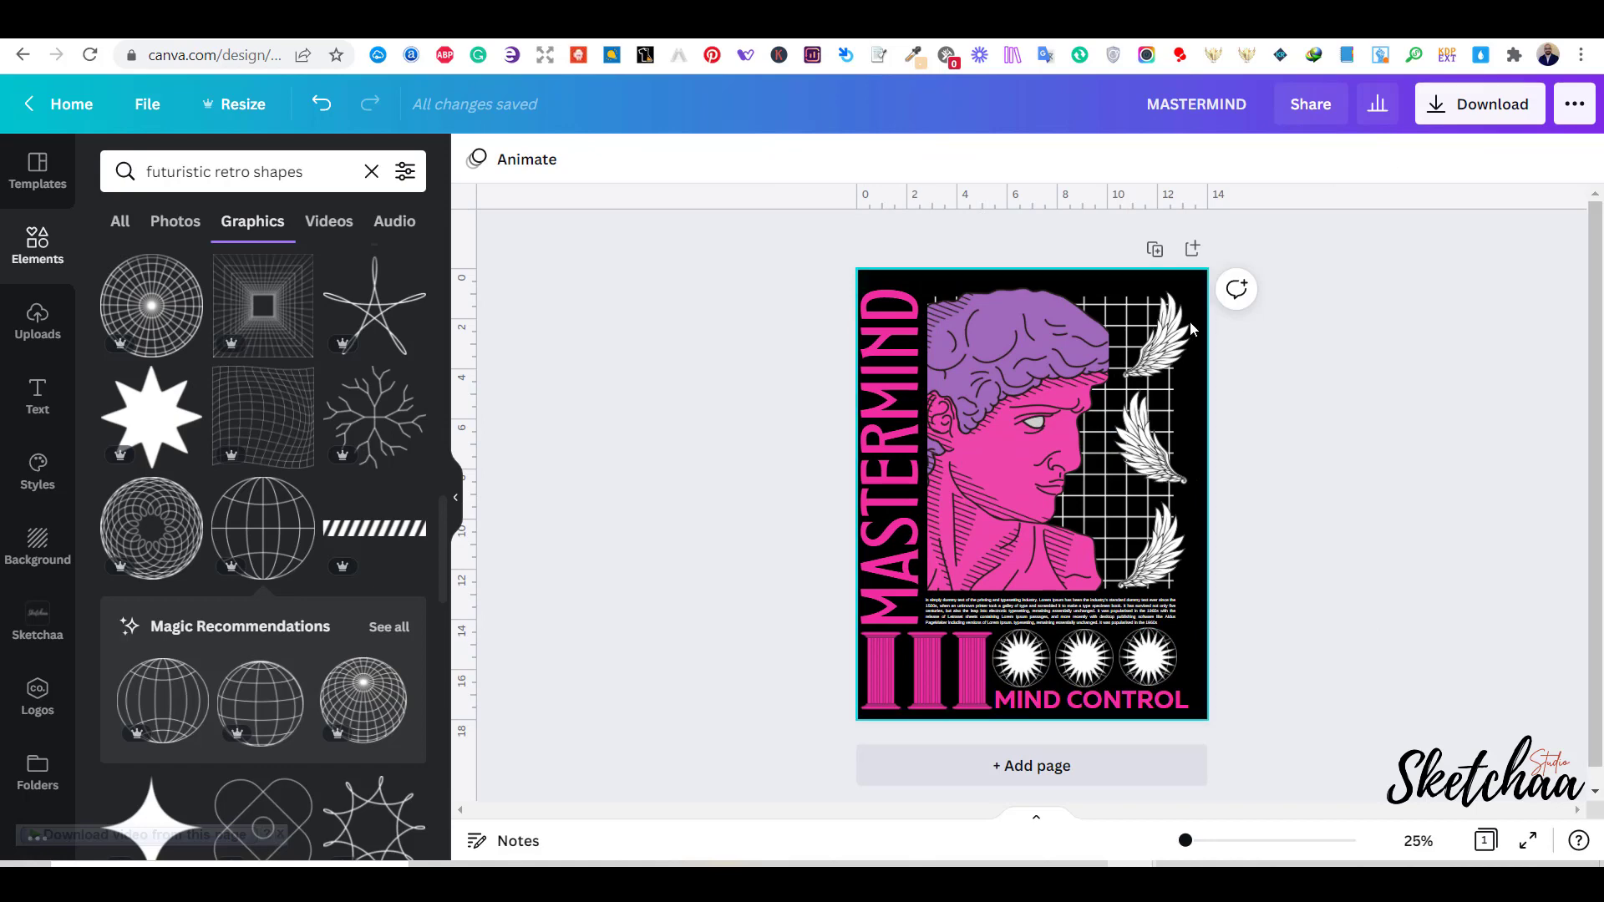
pyautogui.moveTo(1200, 284); pyautogui.dragTo(873, 697)
pyautogui.click(1036, 765)
pyautogui.click(1366, 601)
pyautogui.scroll(1, 1365, 600)
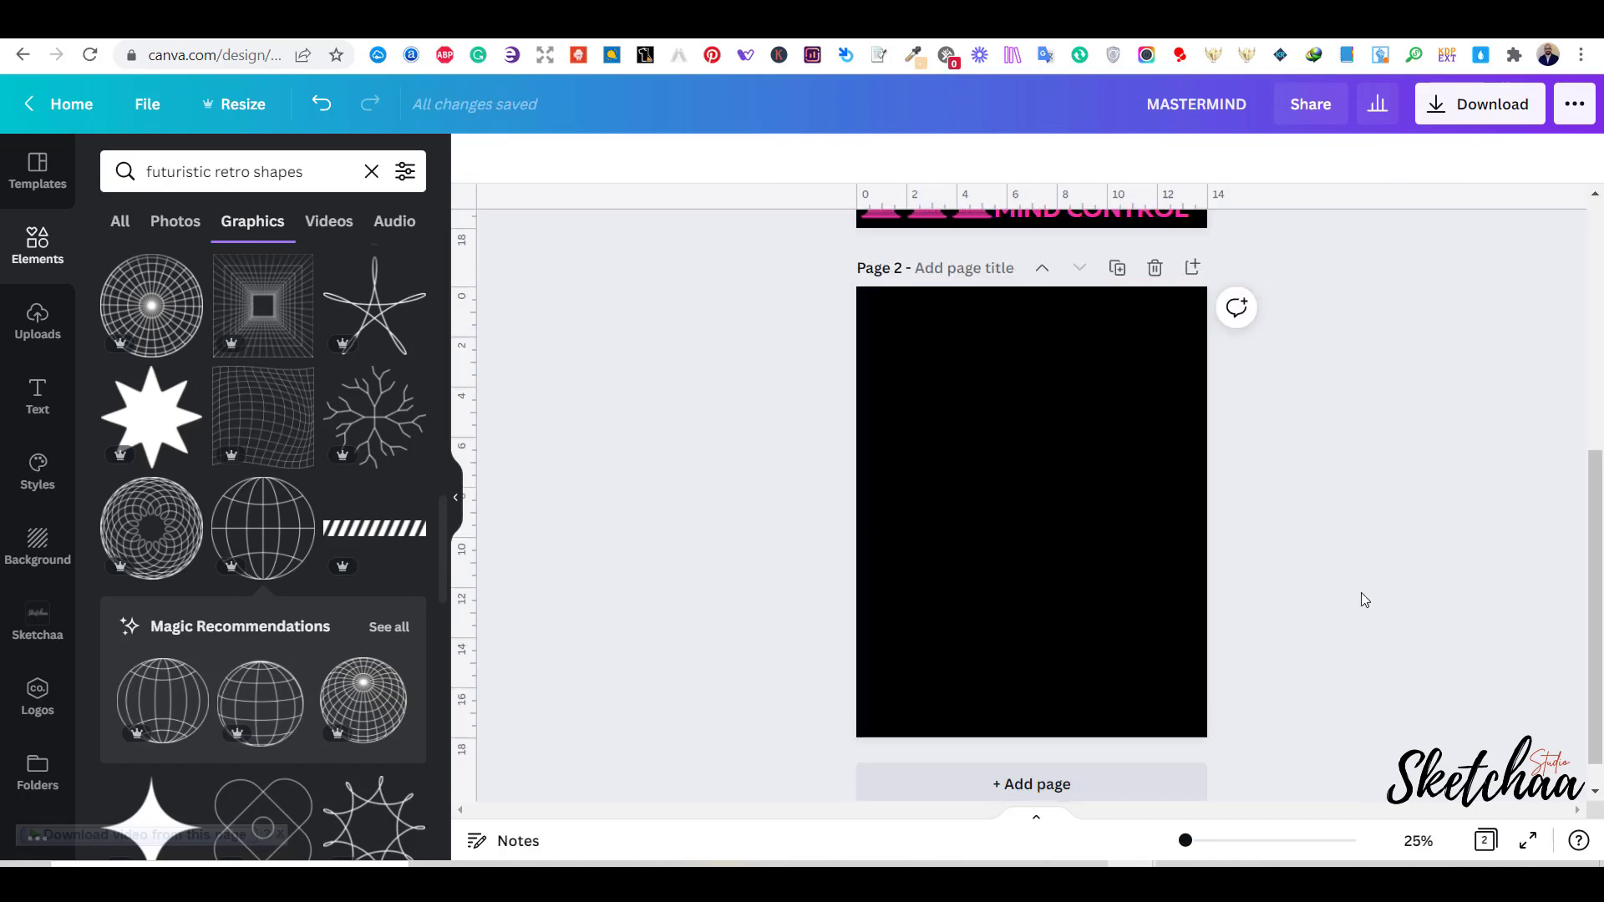
pyautogui.hotkey('ctrl', 'z')
# Duplicate the design page and recolour the copied bust's pink skin to yellow.
pyautogui.click(1156, 248)
pyautogui.click(1006, 472)
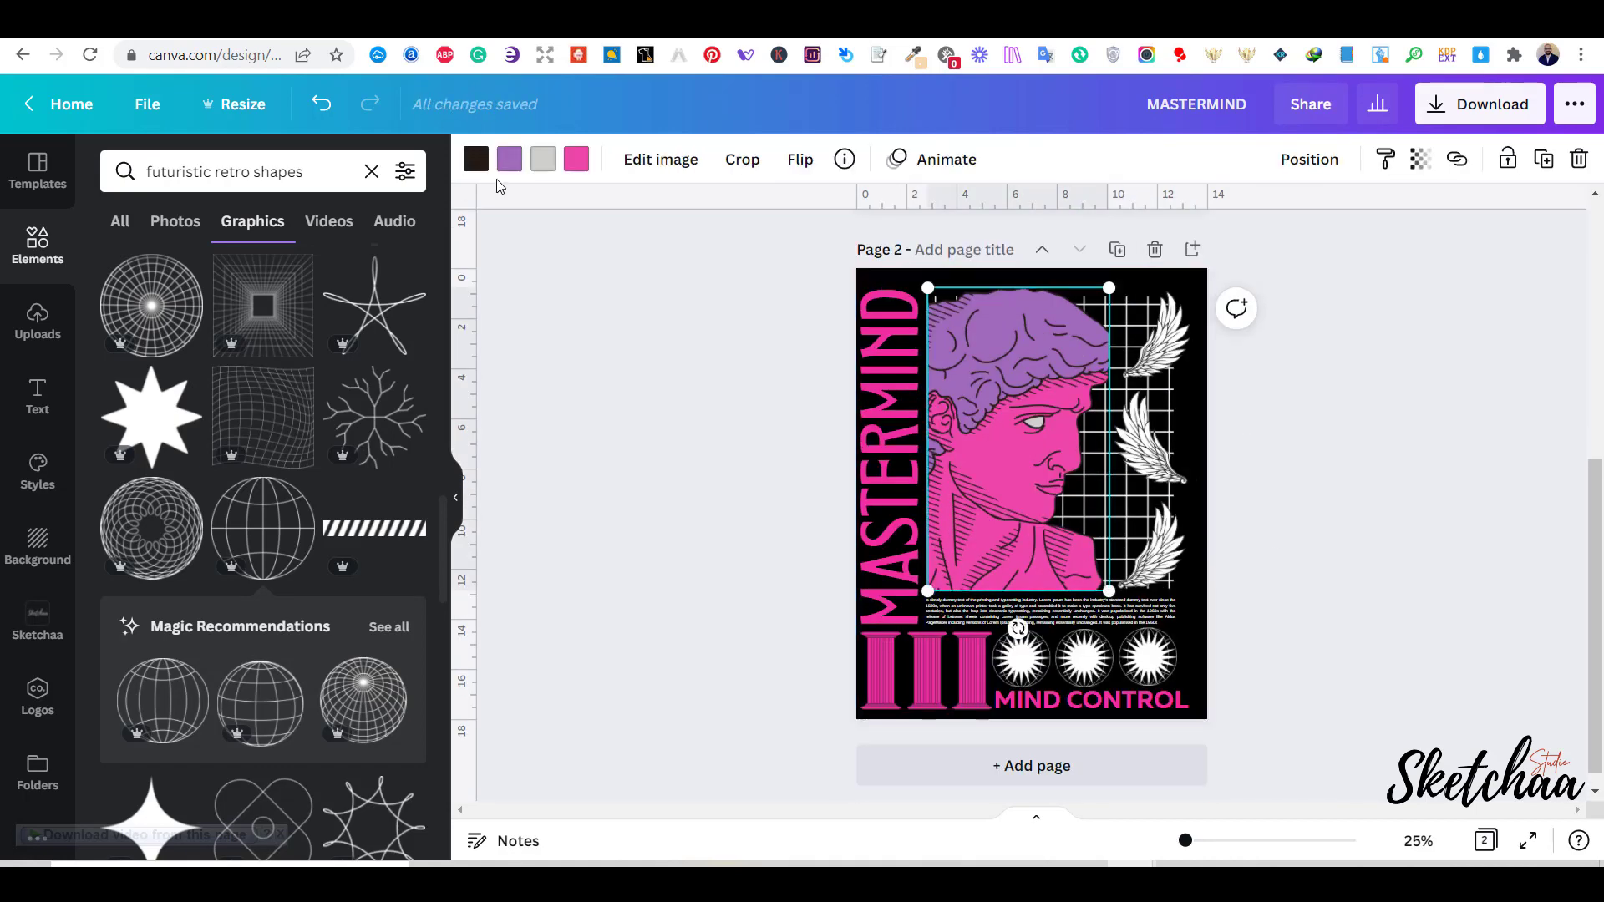
pyautogui.click(580, 162)
pyautogui.click(294, 755)
# Recolour the MASTERMIND title on the duplicated page with the bust's yellow.
pyautogui.click(889, 484)
pyautogui.click(793, 159)
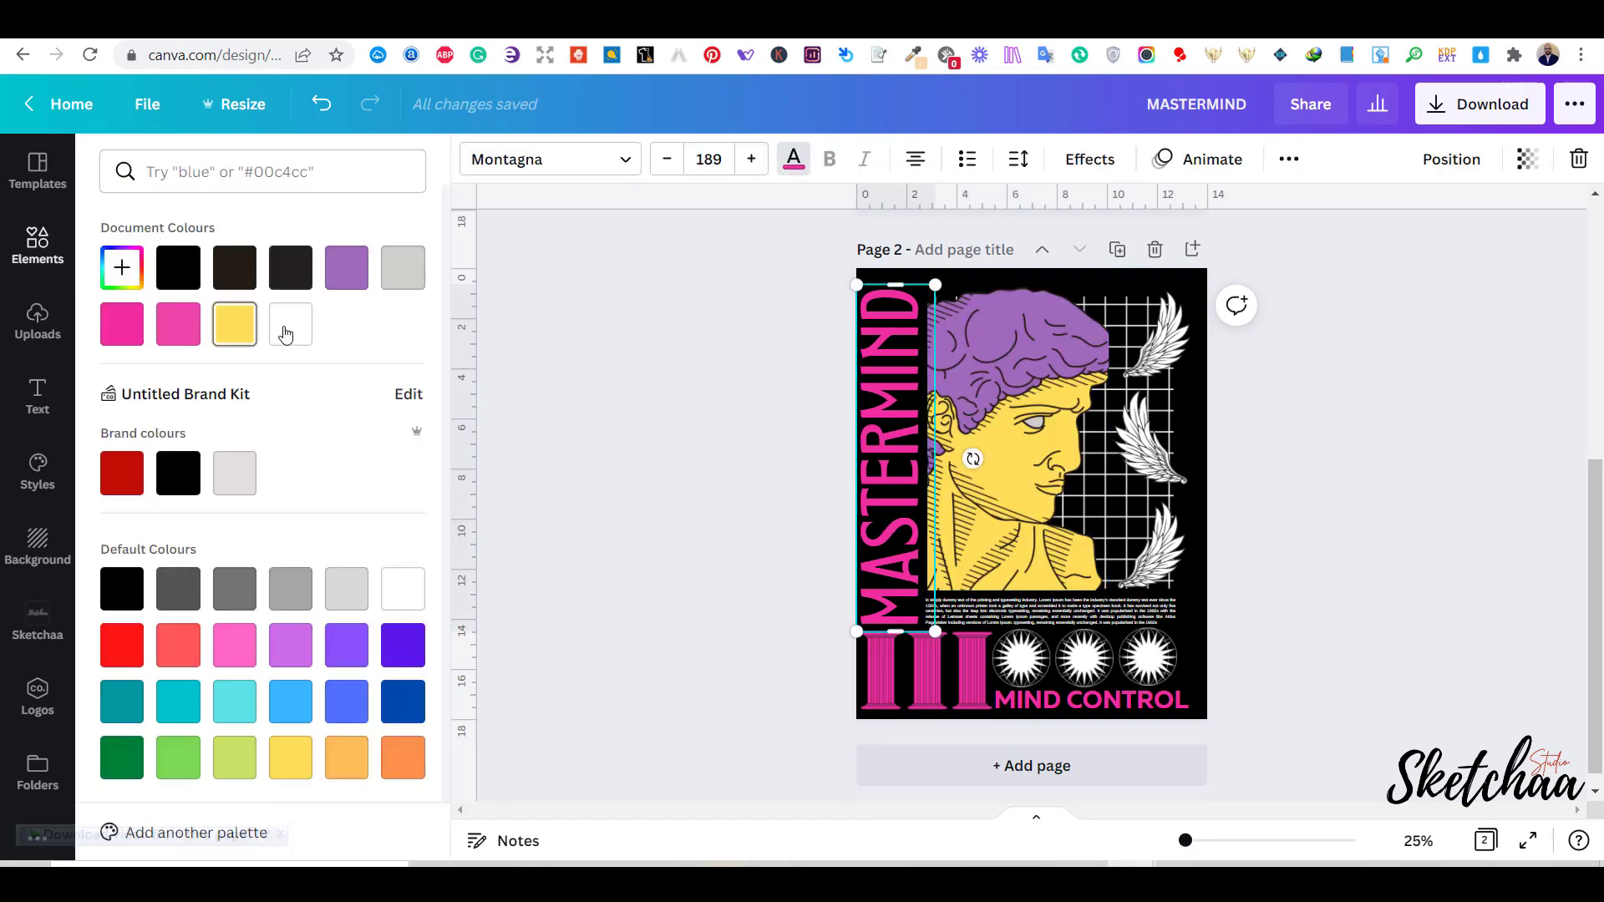
pyautogui.click(235, 325)
# Recolour the three columns and the MIND CONTROL text on the duplicated page with the same yellow.
pyautogui.click(881, 673)
pyautogui.click(509, 159)
pyautogui.click(234, 326)
pyautogui.click(927, 673)
pyautogui.click(510, 159)
pyautogui.click(233, 323)
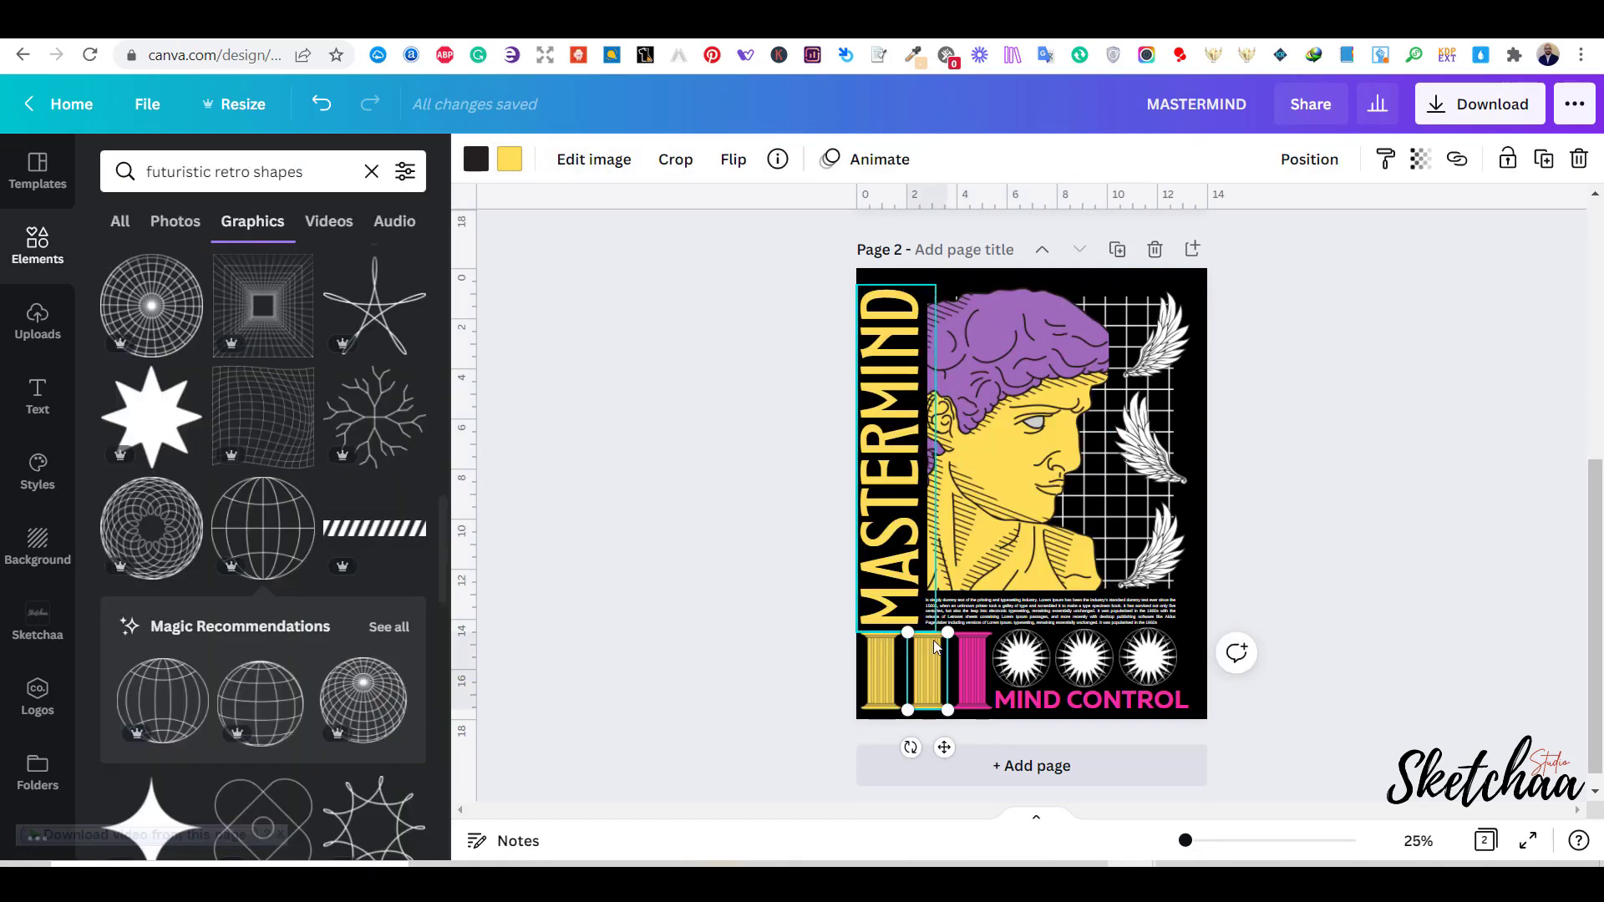
pyautogui.click(969, 668)
pyautogui.click(509, 158)
pyautogui.click(233, 322)
pyautogui.click(1086, 700)
pyautogui.click(794, 159)
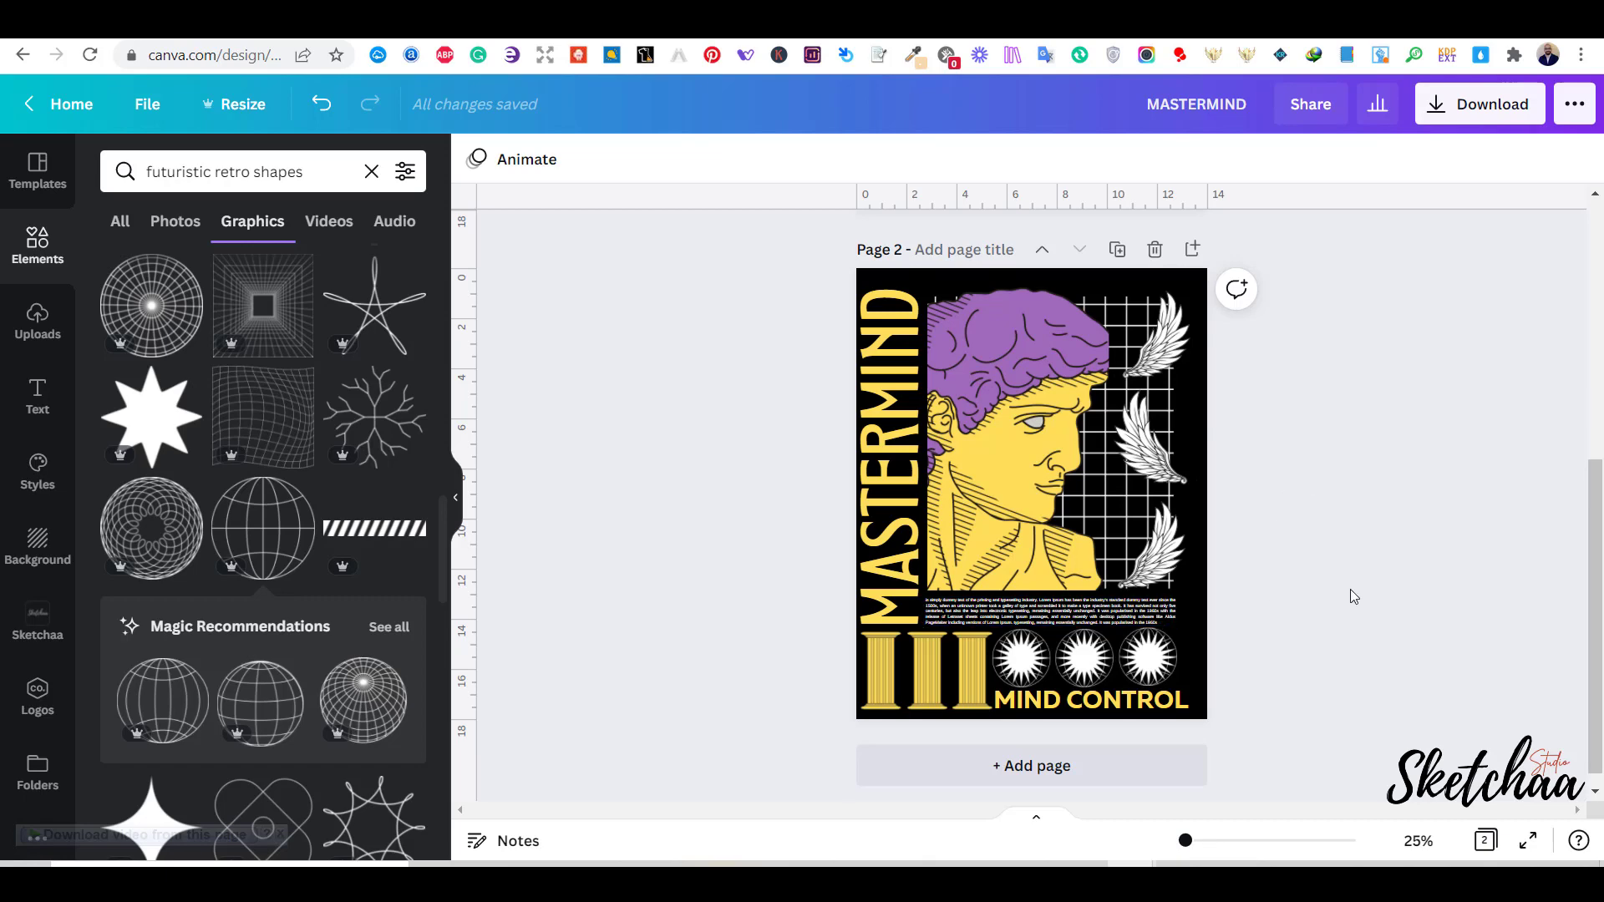
# Download a single selected page of the design as a PNG at size 1 with a transparent background.
pyautogui.click(940, 650)
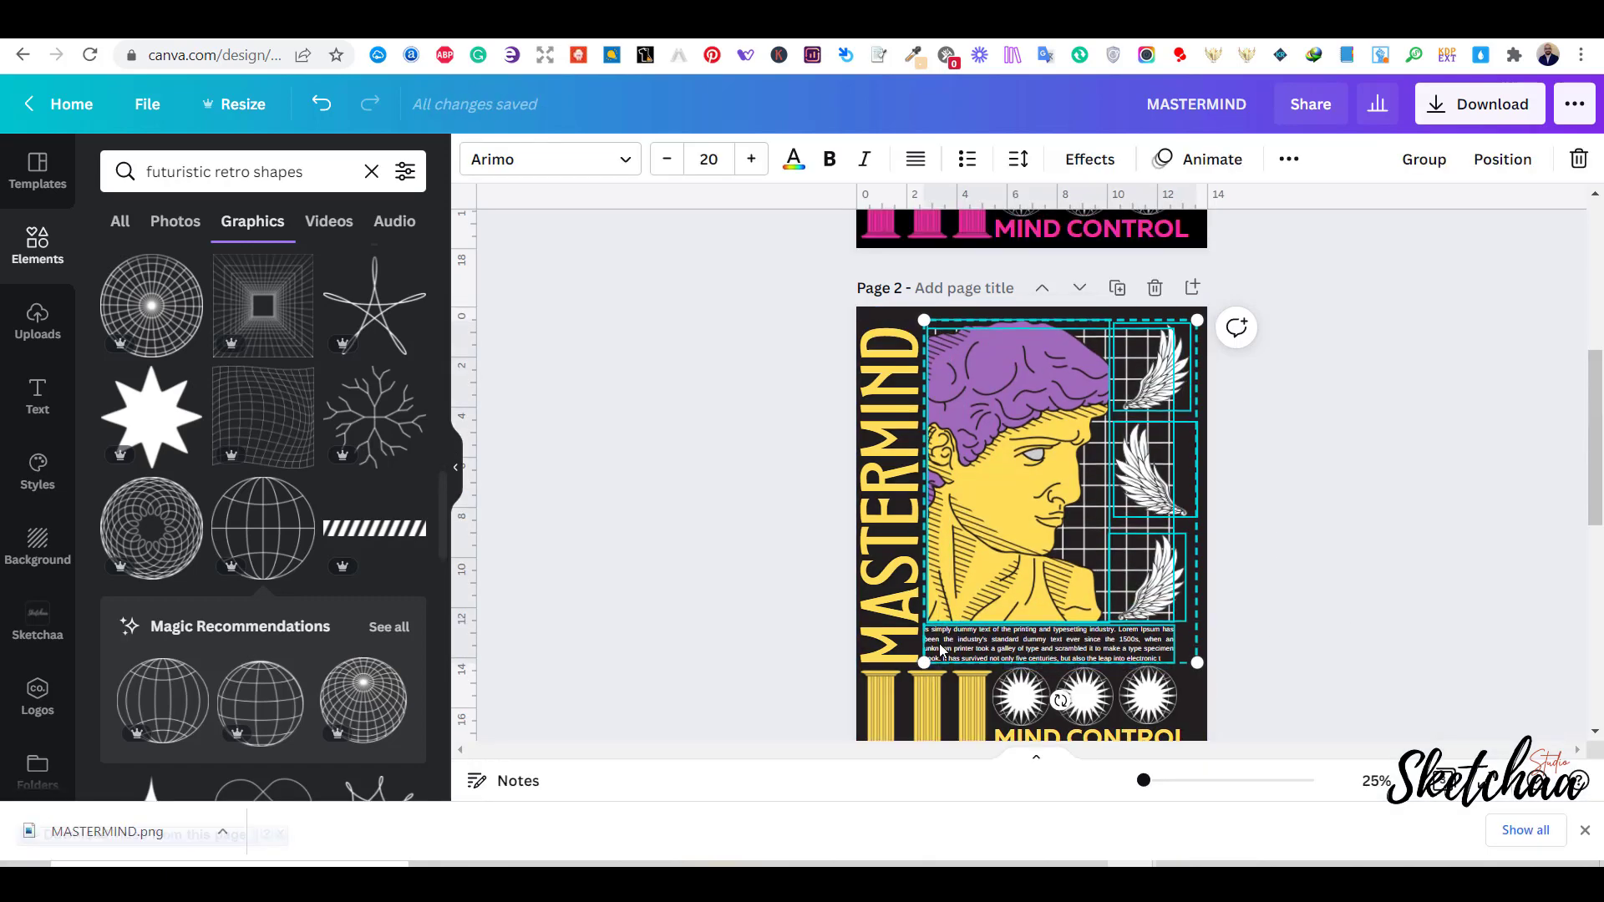
pyautogui.click(1341, 652)
pyautogui.scroll(-2, 1431, 669)
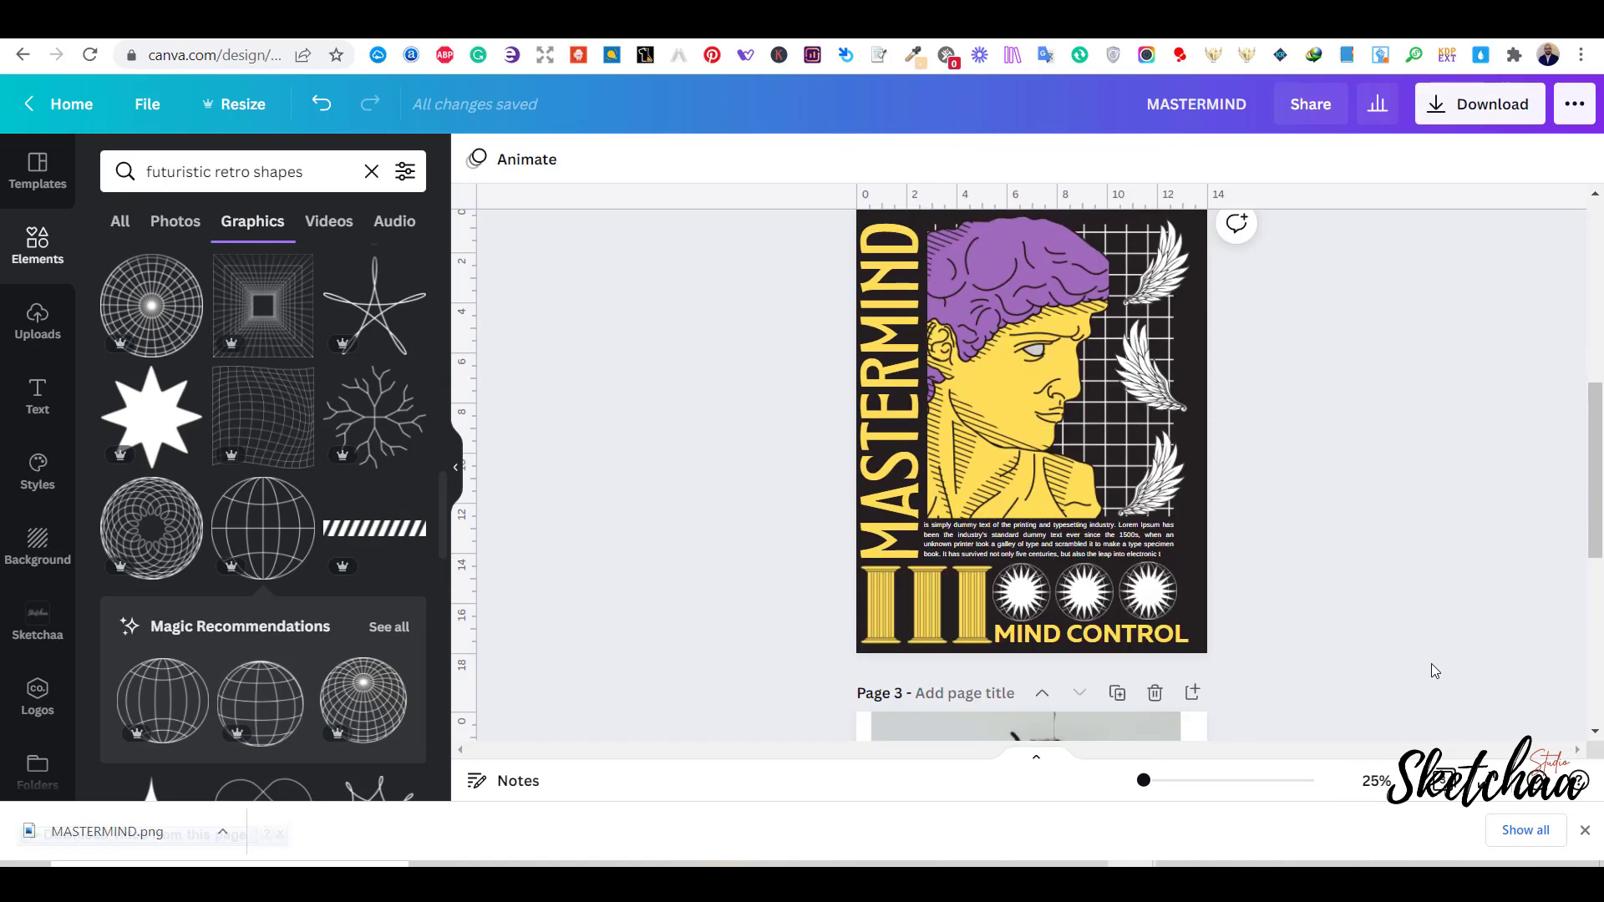
pyautogui.scroll(2, 1435, 671)
pyautogui.click(1477, 104)
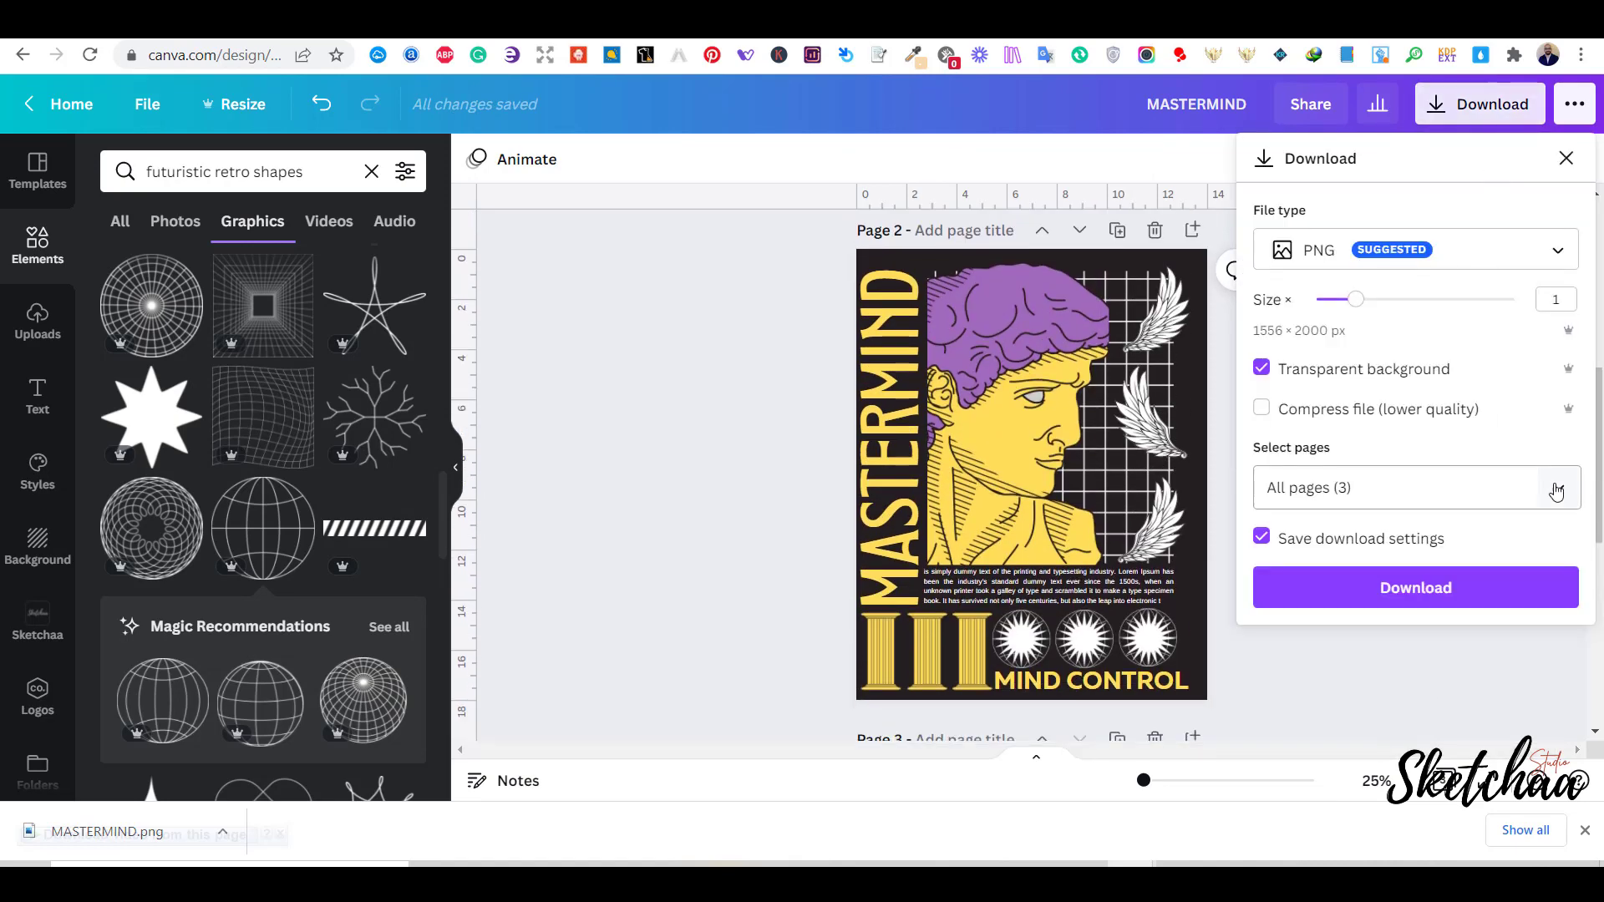
pyautogui.click(1556, 491)
pyautogui.click(1550, 282)
pyautogui.click(1496, 422)
pyautogui.click(1467, 601)
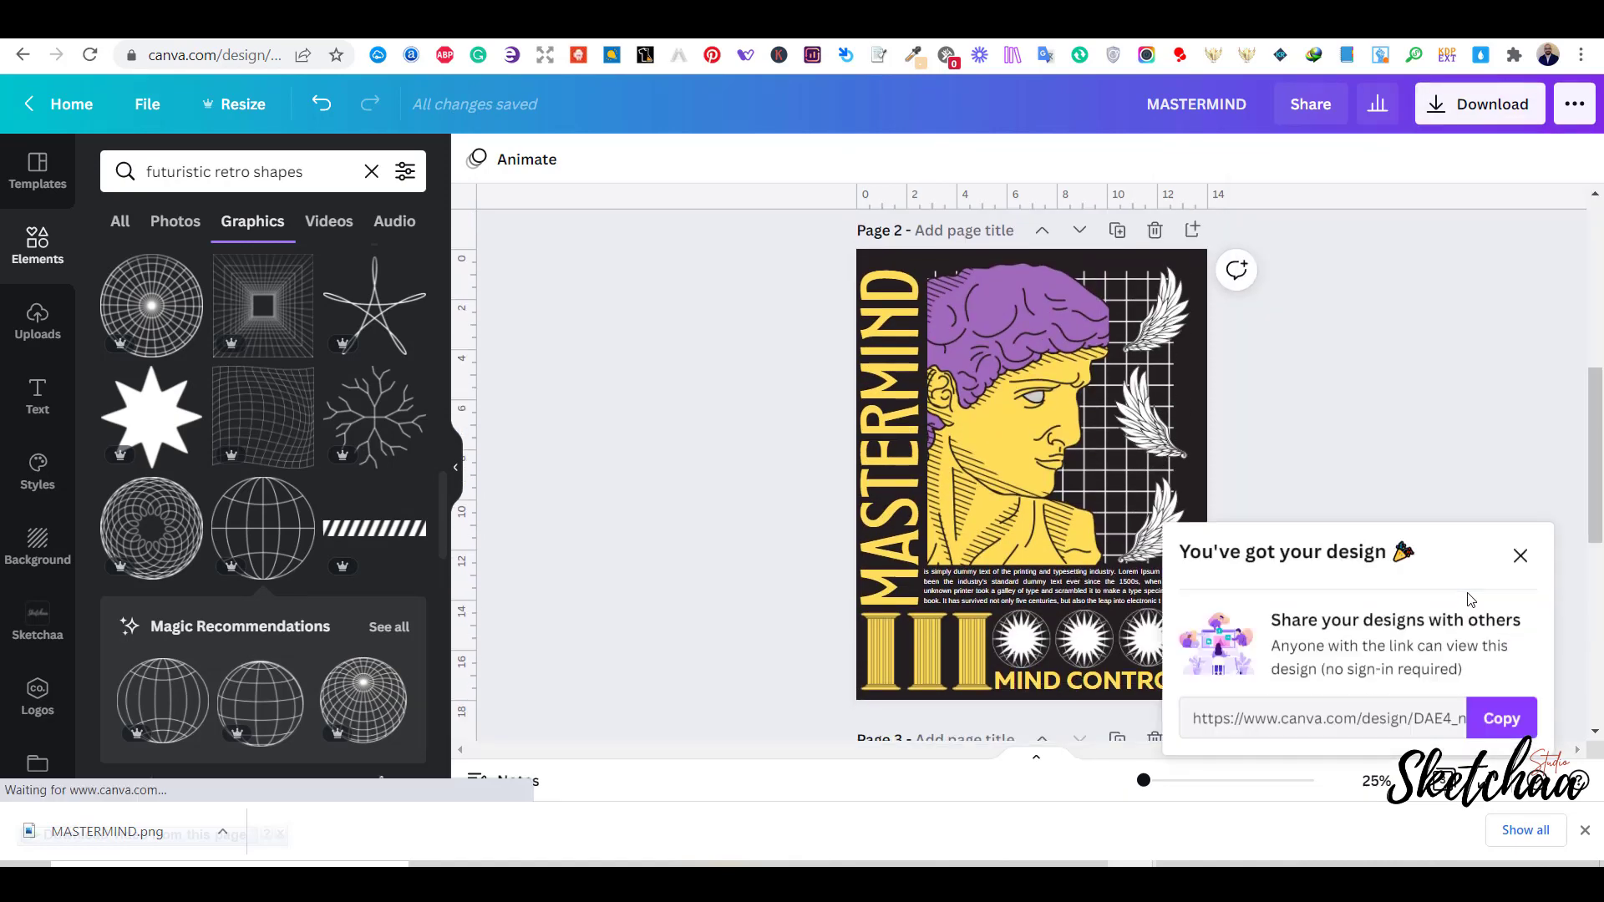